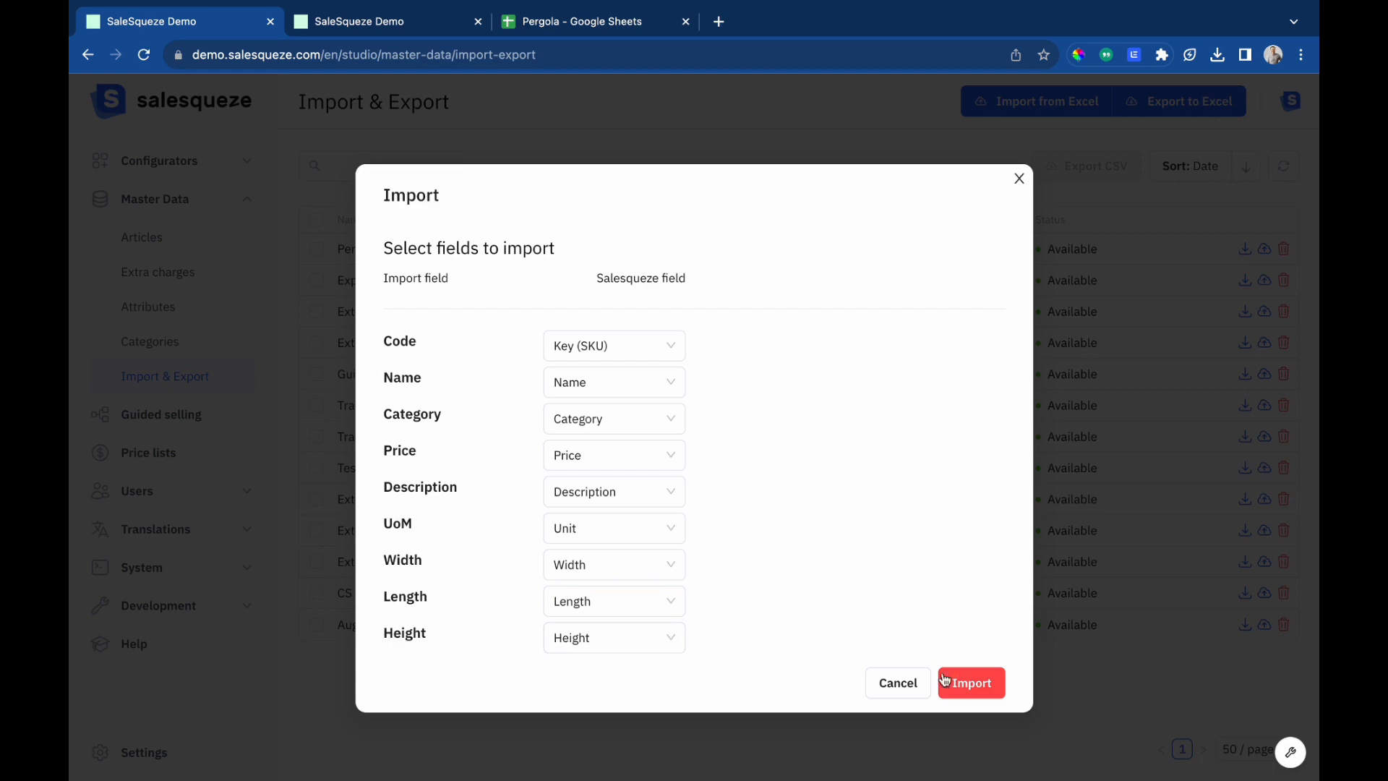
Close the import field-mapping dialog and inspect the Width attribute's list of values in the Attributes master data.
{"action": "left_click", "coordinate": [908, 682]}
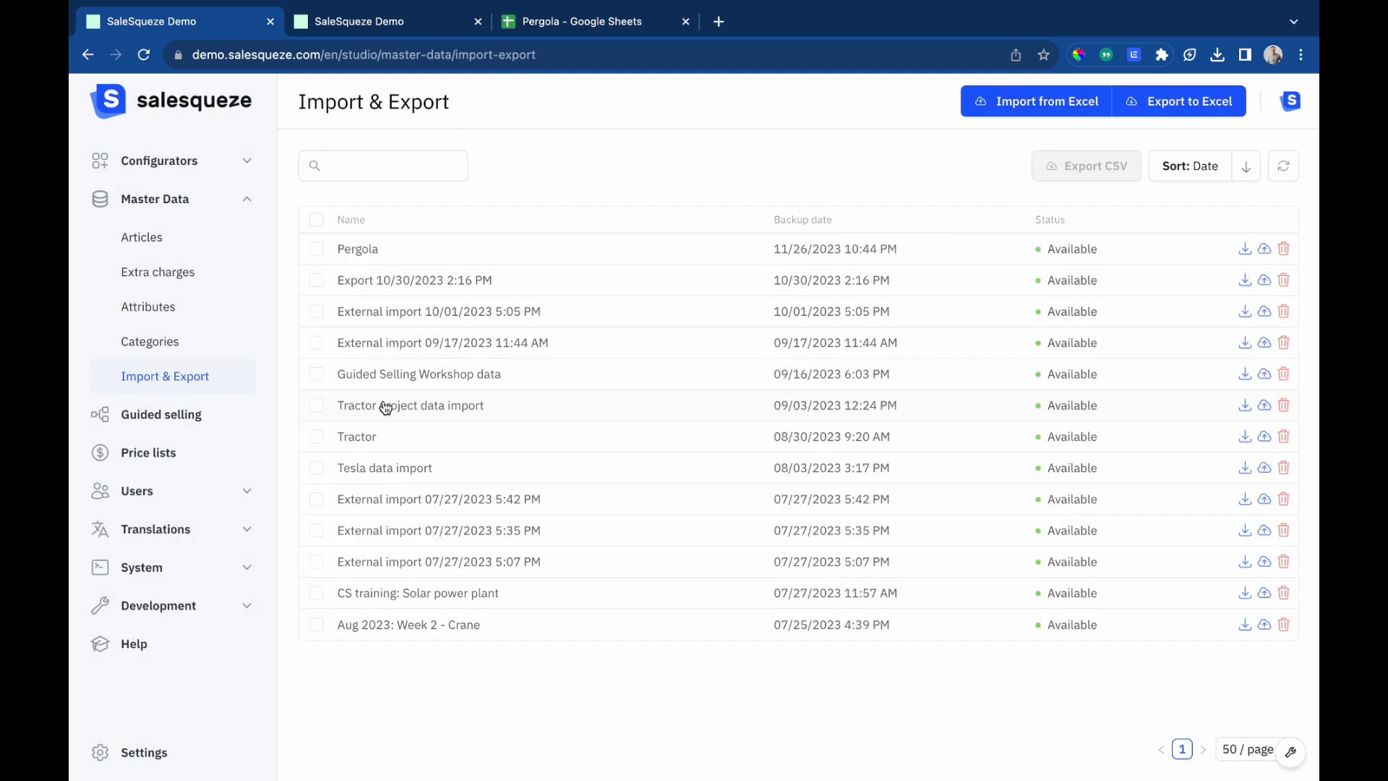
{"action": "left_click", "coordinate": [137, 312]}
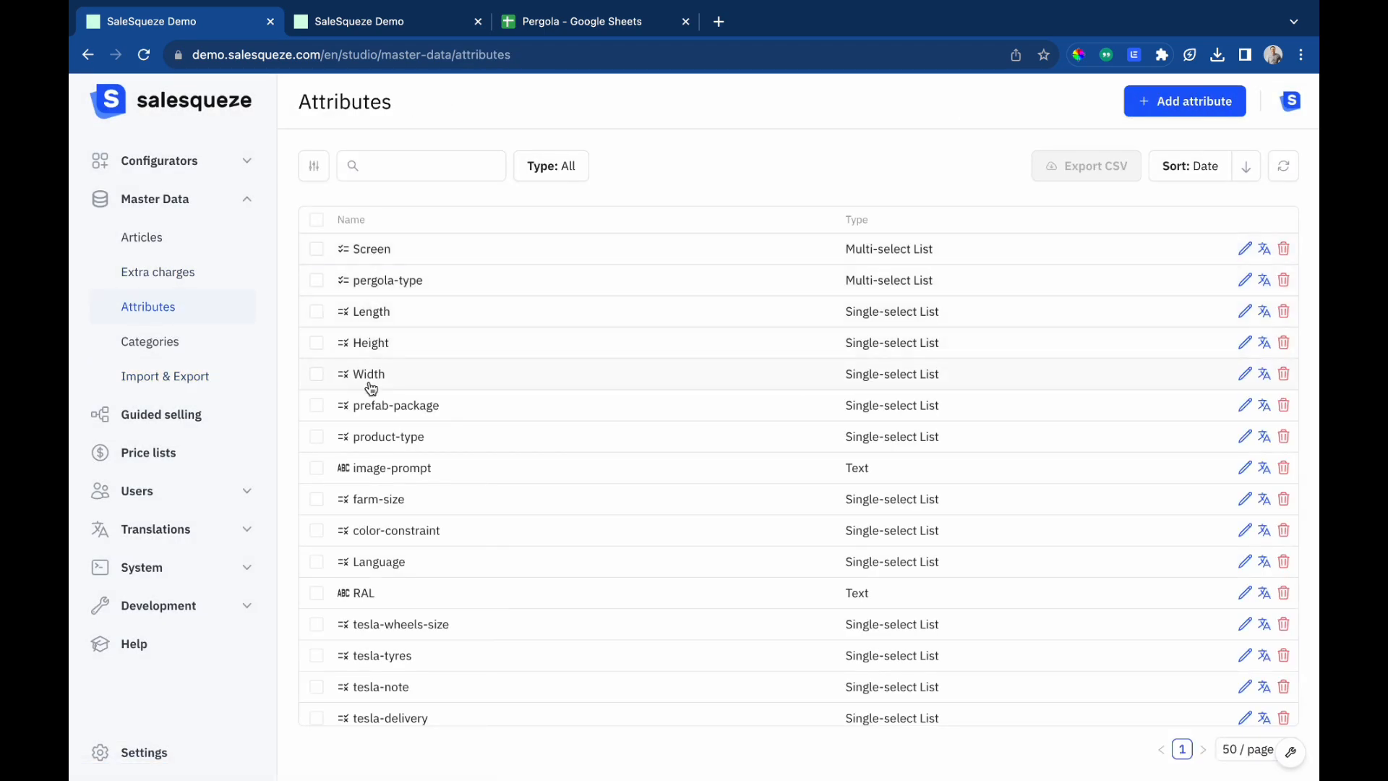
{"action": "left_click", "coordinate": [371, 385]}
{"action": "scroll", "coordinate": [311, 440], "scroll_direction": "down", "scroll_amount": 3}
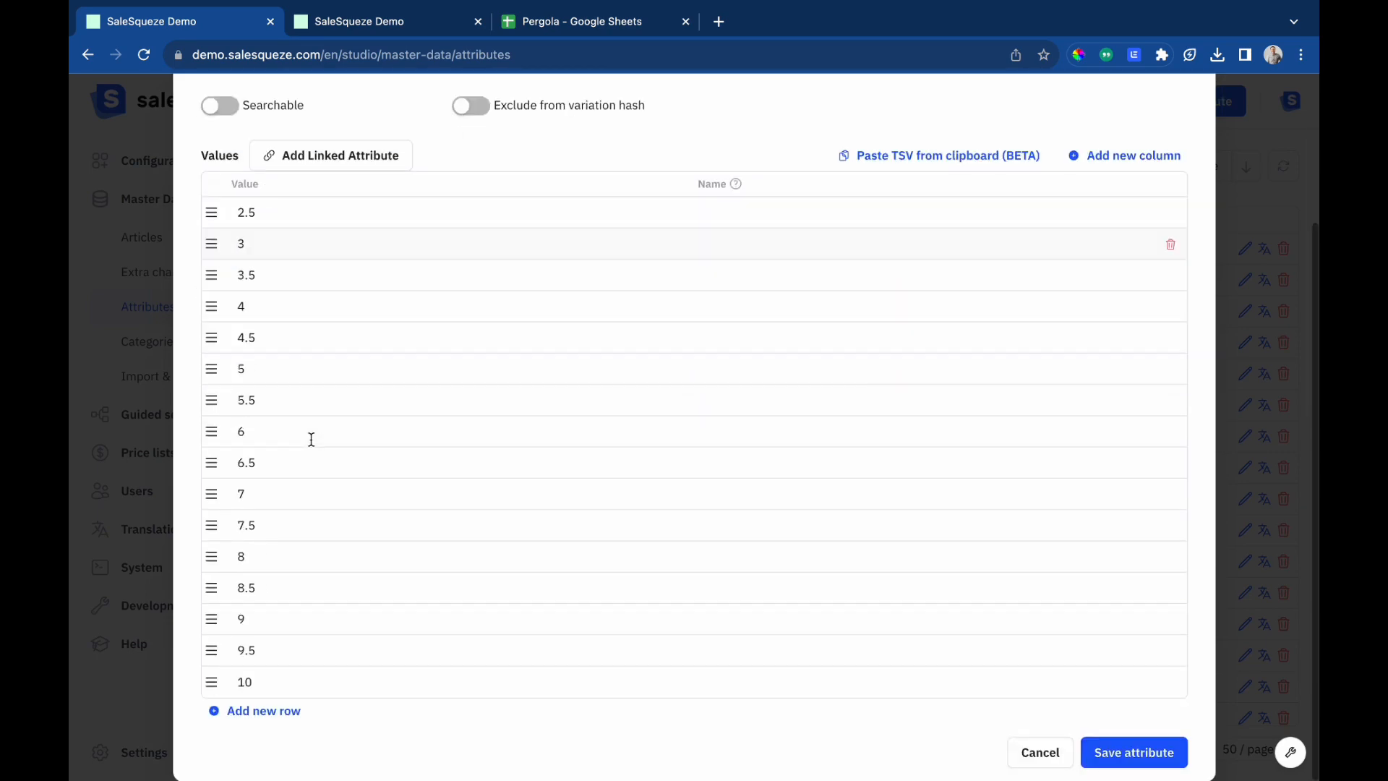
{"action": "scroll", "coordinate": [1084, 238], "scroll_direction": "up", "scroll_amount": 3}
{"action": "left_click", "coordinate": [1201, 110]}
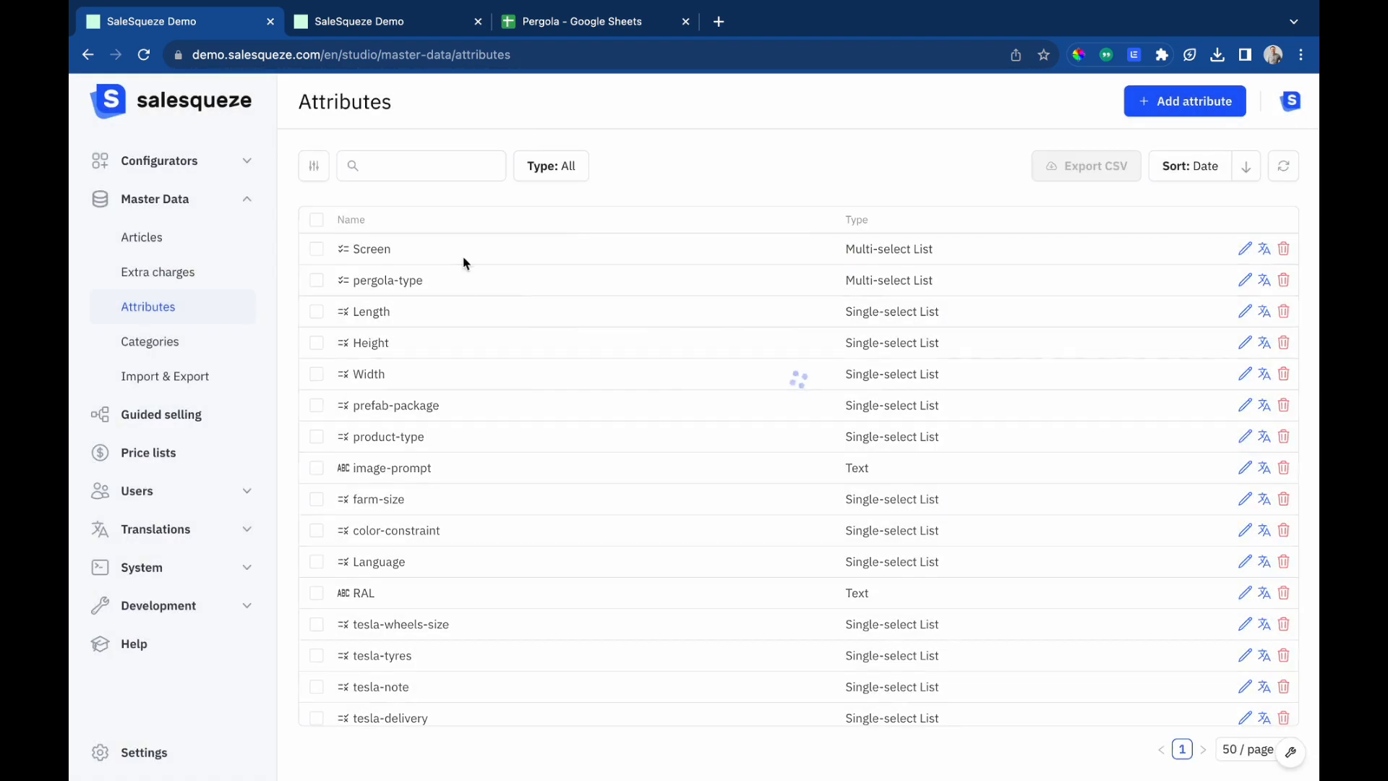
Inspect the values of the Height and Length attributes.
{"action": "left_click", "coordinate": [374, 351]}
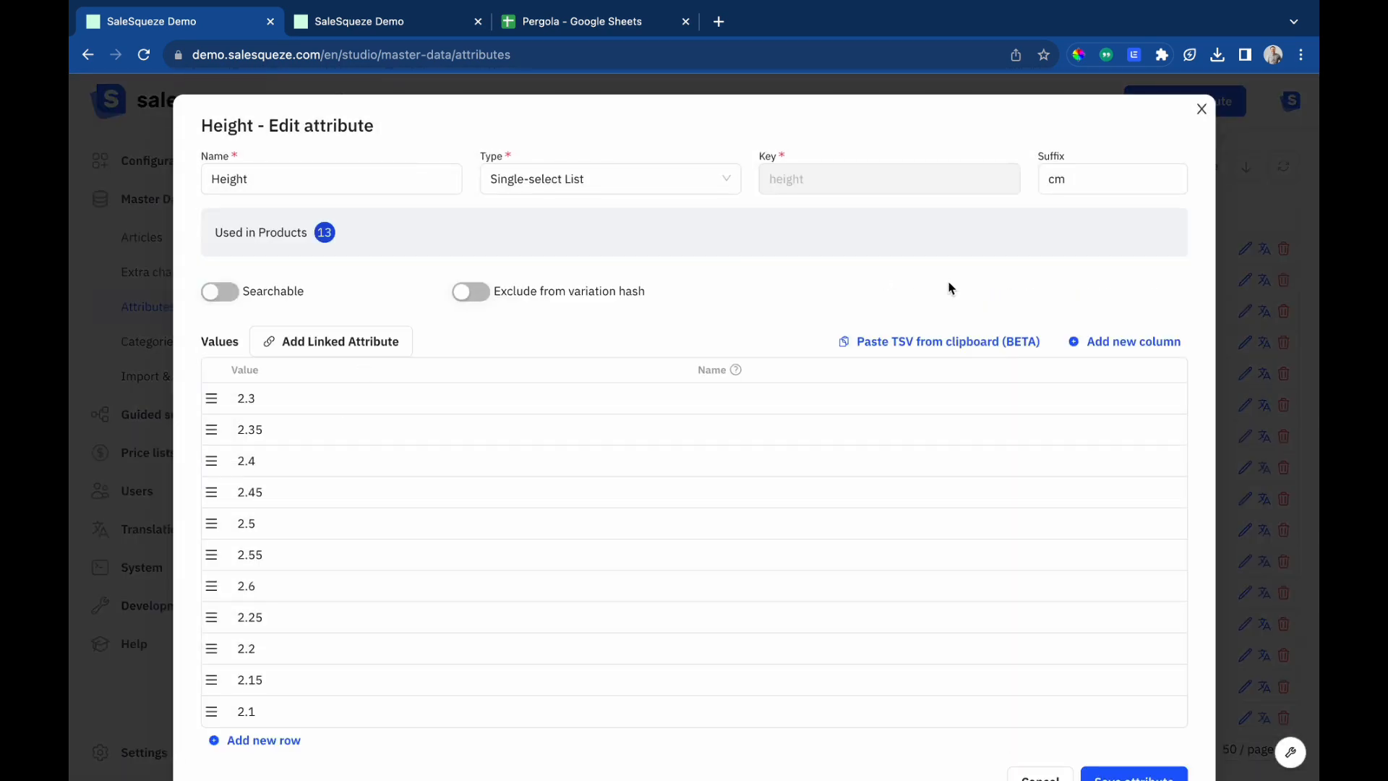
{"action": "left_click", "coordinate": [1201, 112]}
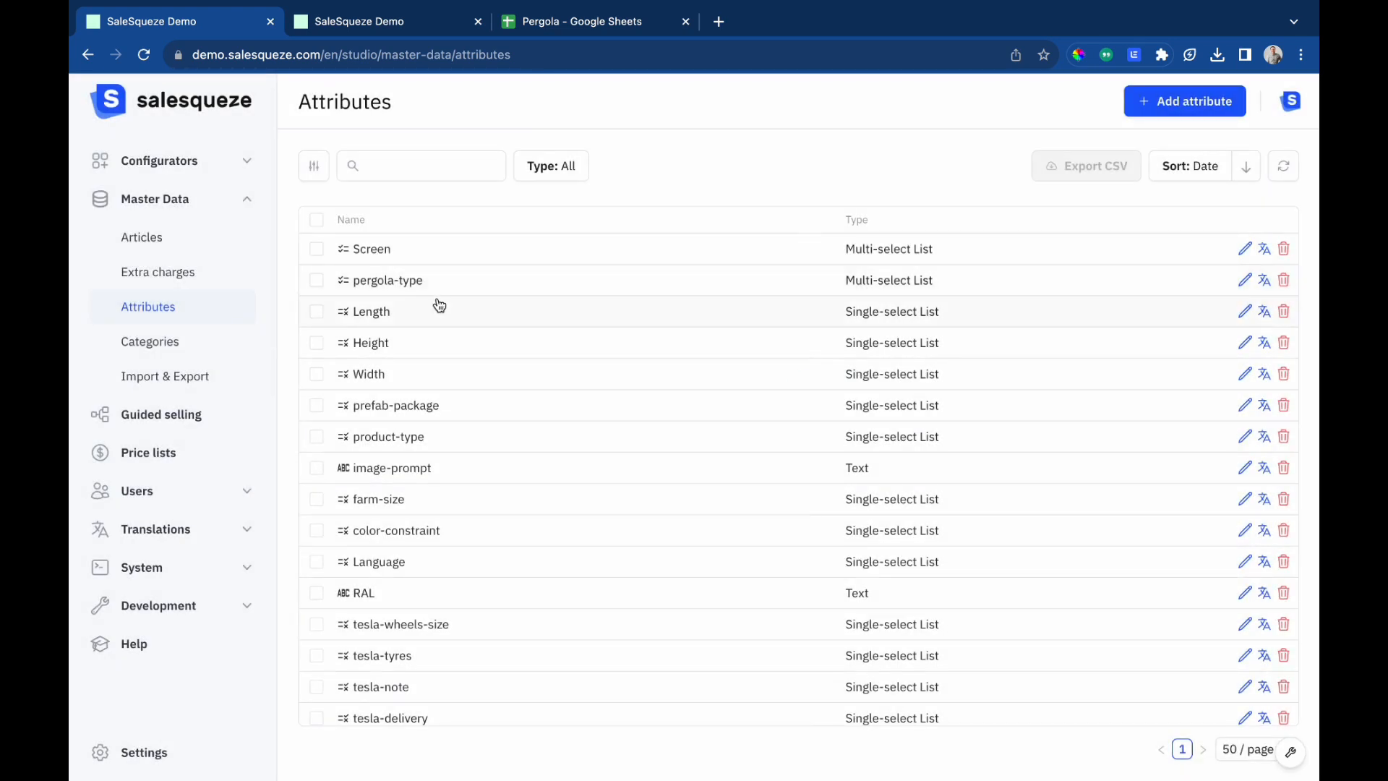
{"action": "left_click", "coordinate": [368, 311]}
{"action": "scroll", "coordinate": [371, 472], "scroll_direction": "down", "scroll_amount": 3}
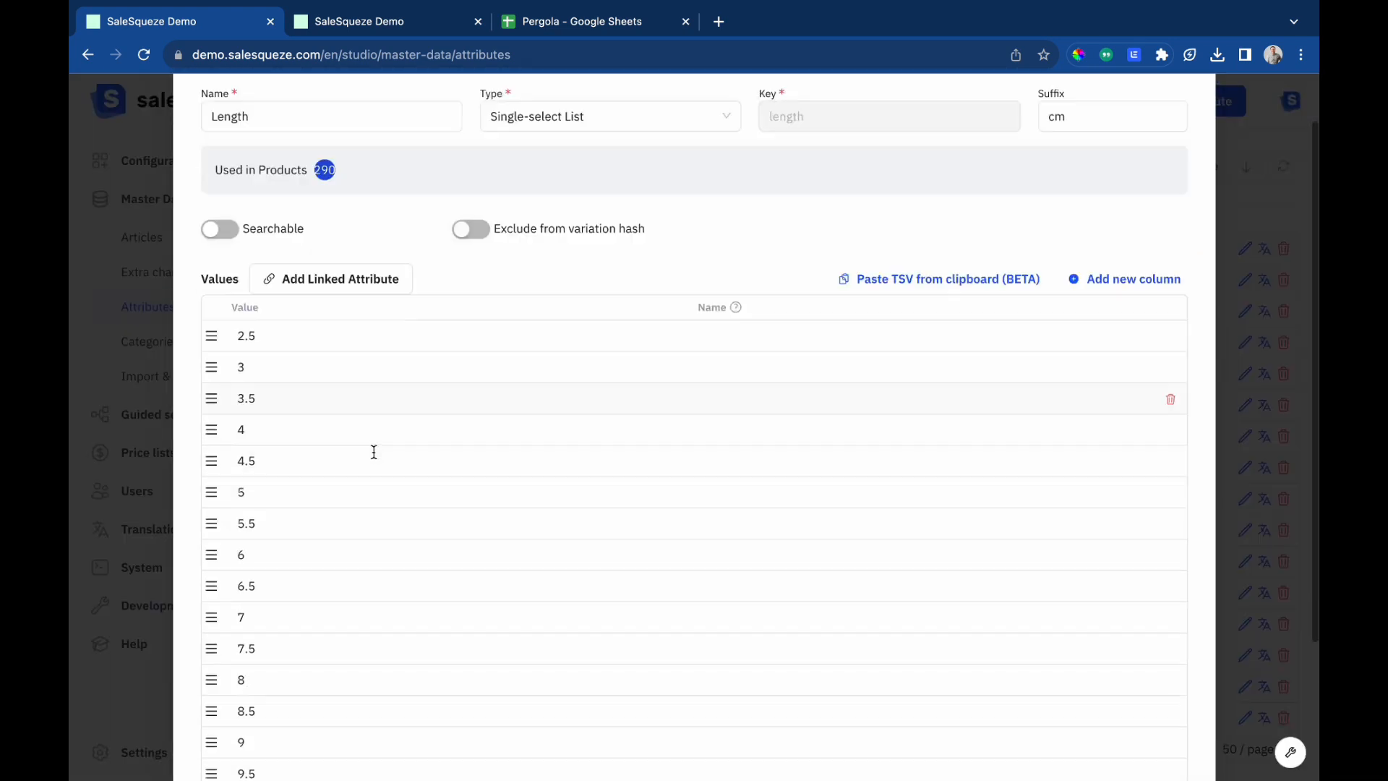
{"action": "scroll", "coordinate": [372, 472], "scroll_direction": "up", "scroll_amount": 3}
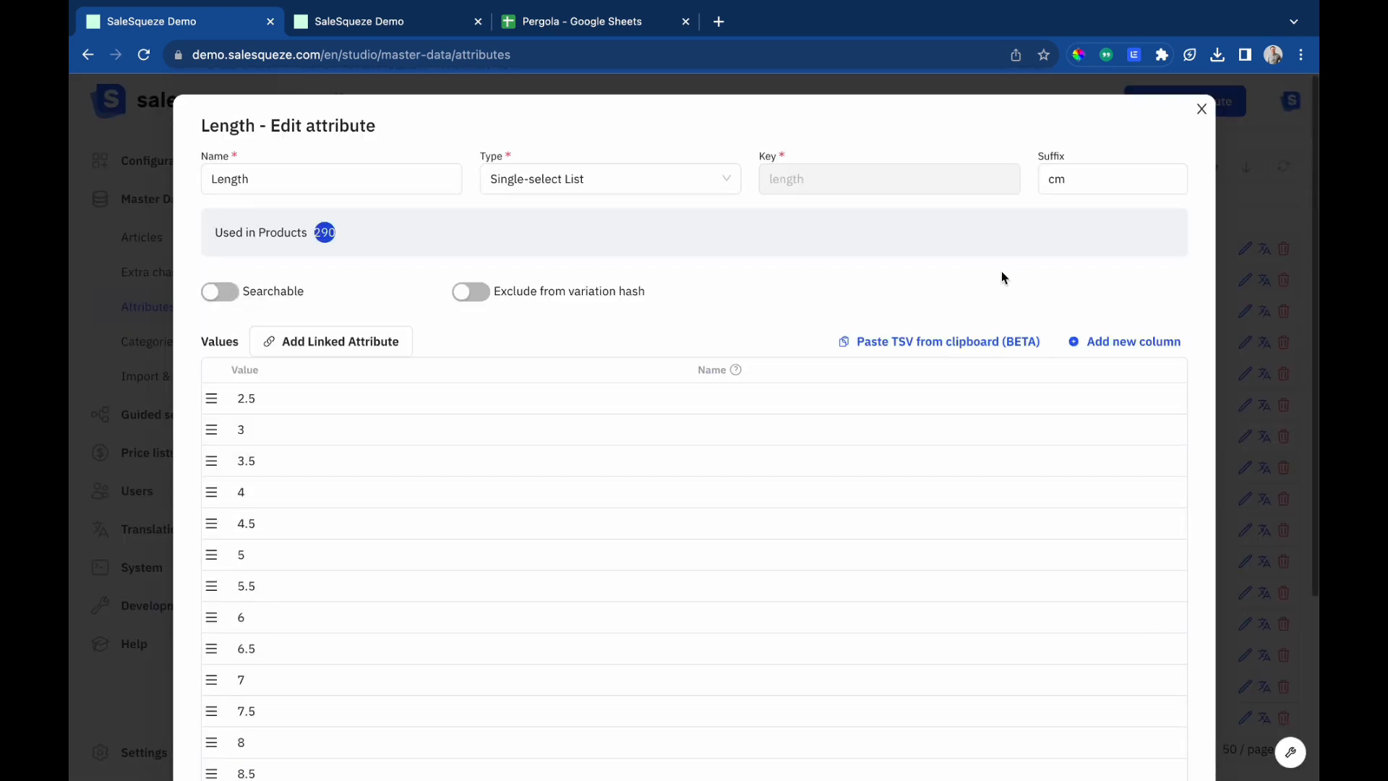
{"action": "left_click", "coordinate": [1201, 112]}
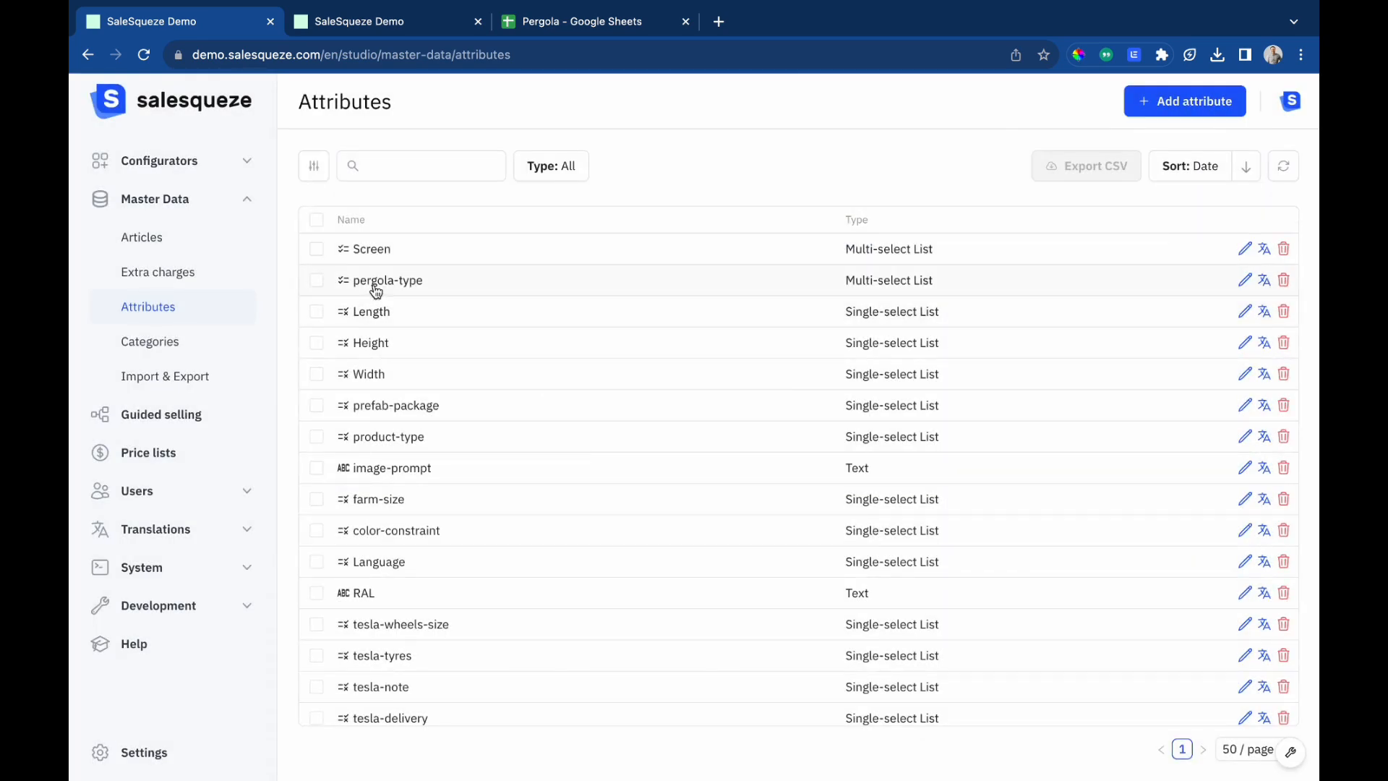
Inspect the pergola-type attribute and the Screen attribute with its linked pergola-type values.
{"action": "left_click", "coordinate": [375, 286]}
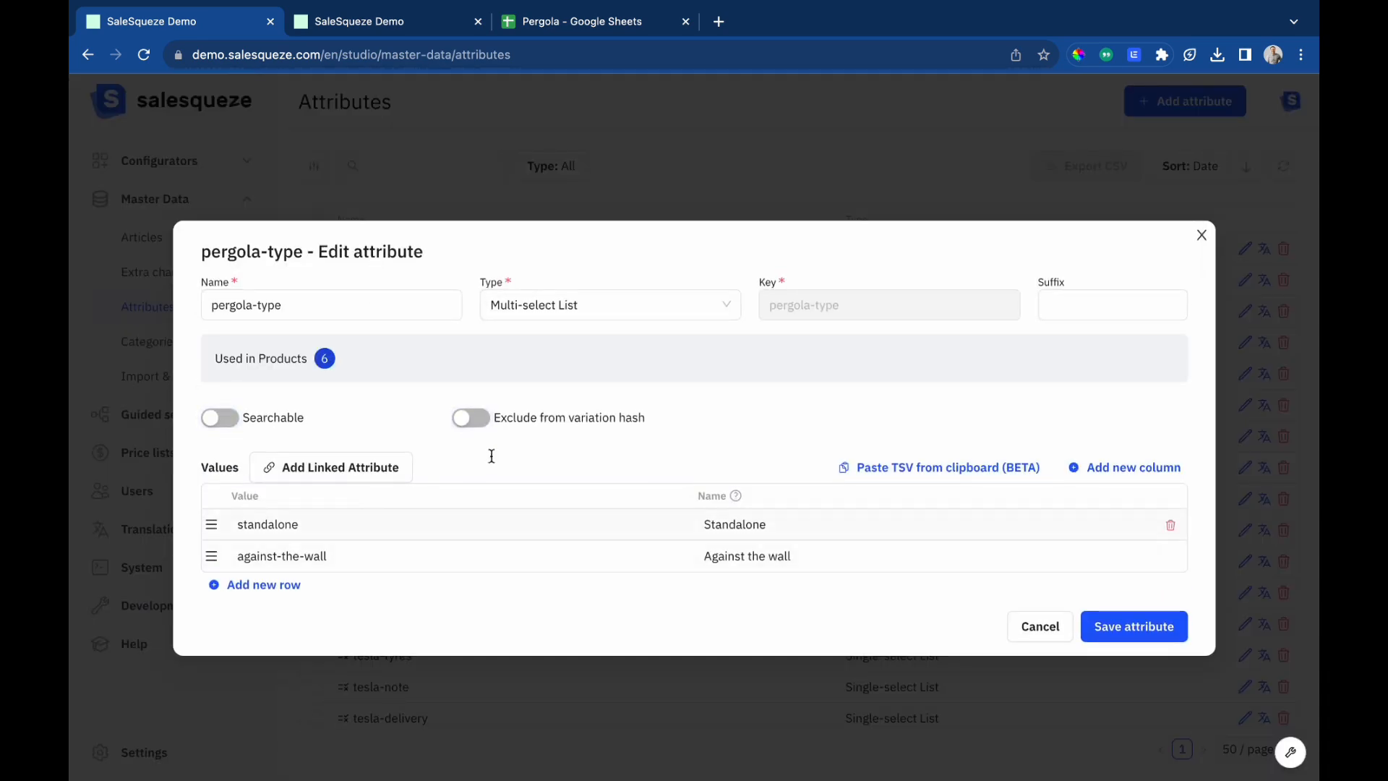
{"action": "left_click", "coordinate": [1202, 237]}
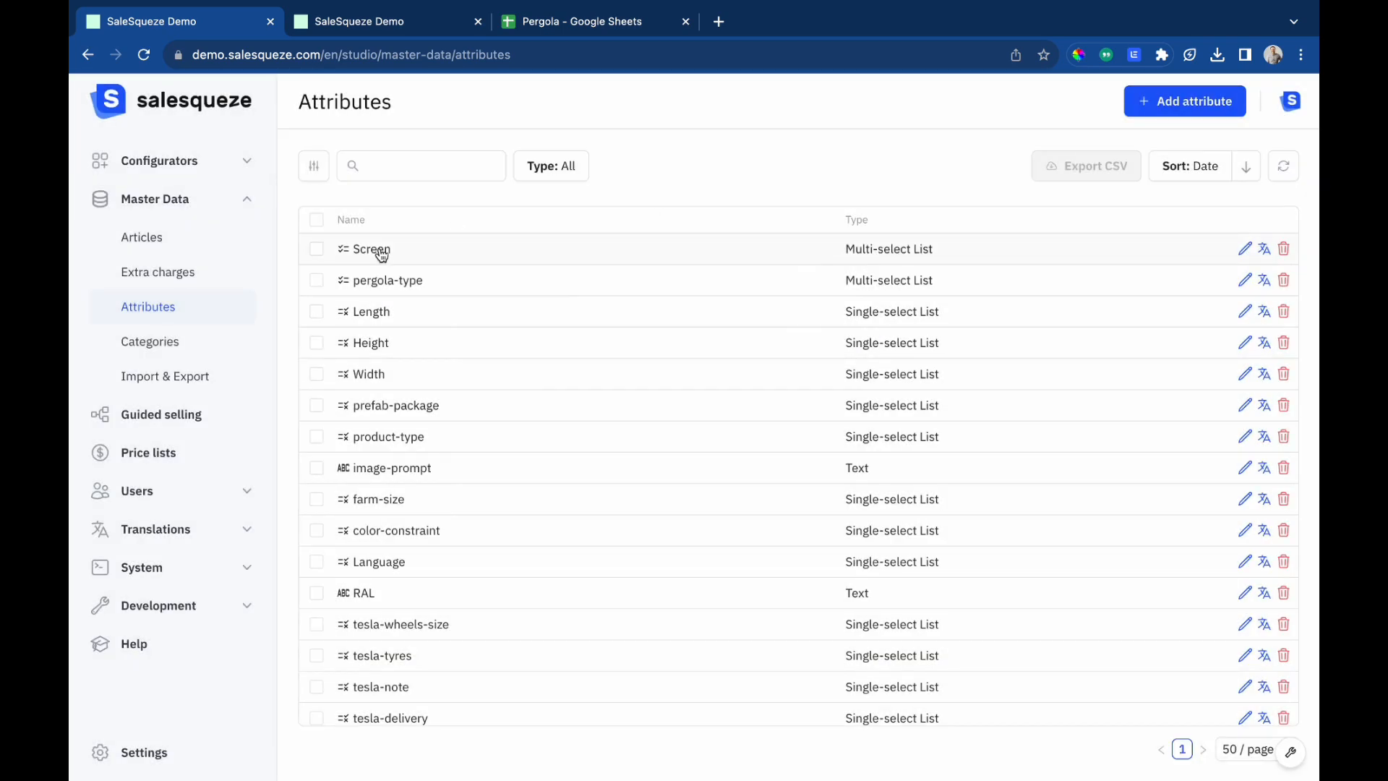
{"action": "left_click", "coordinate": [381, 251]}
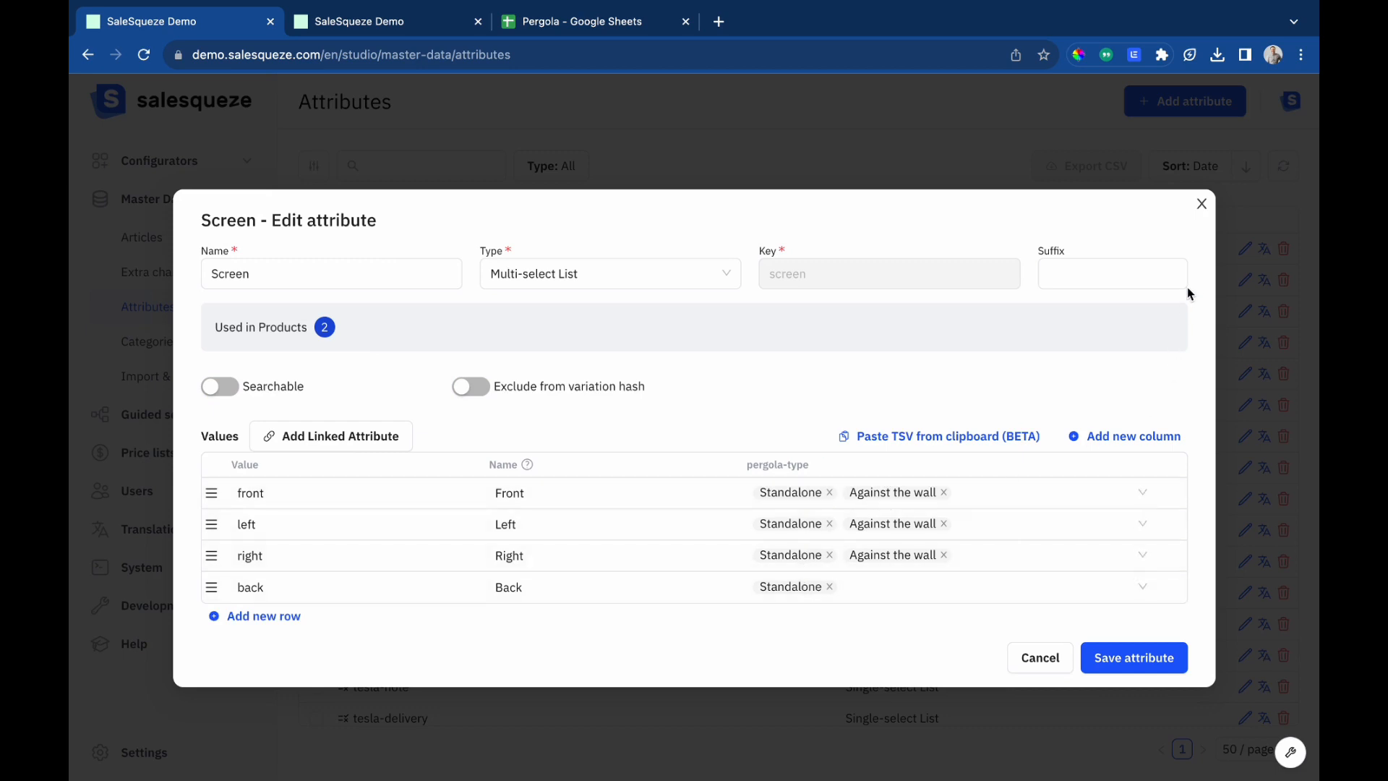
{"action": "left_click", "coordinate": [1203, 204]}
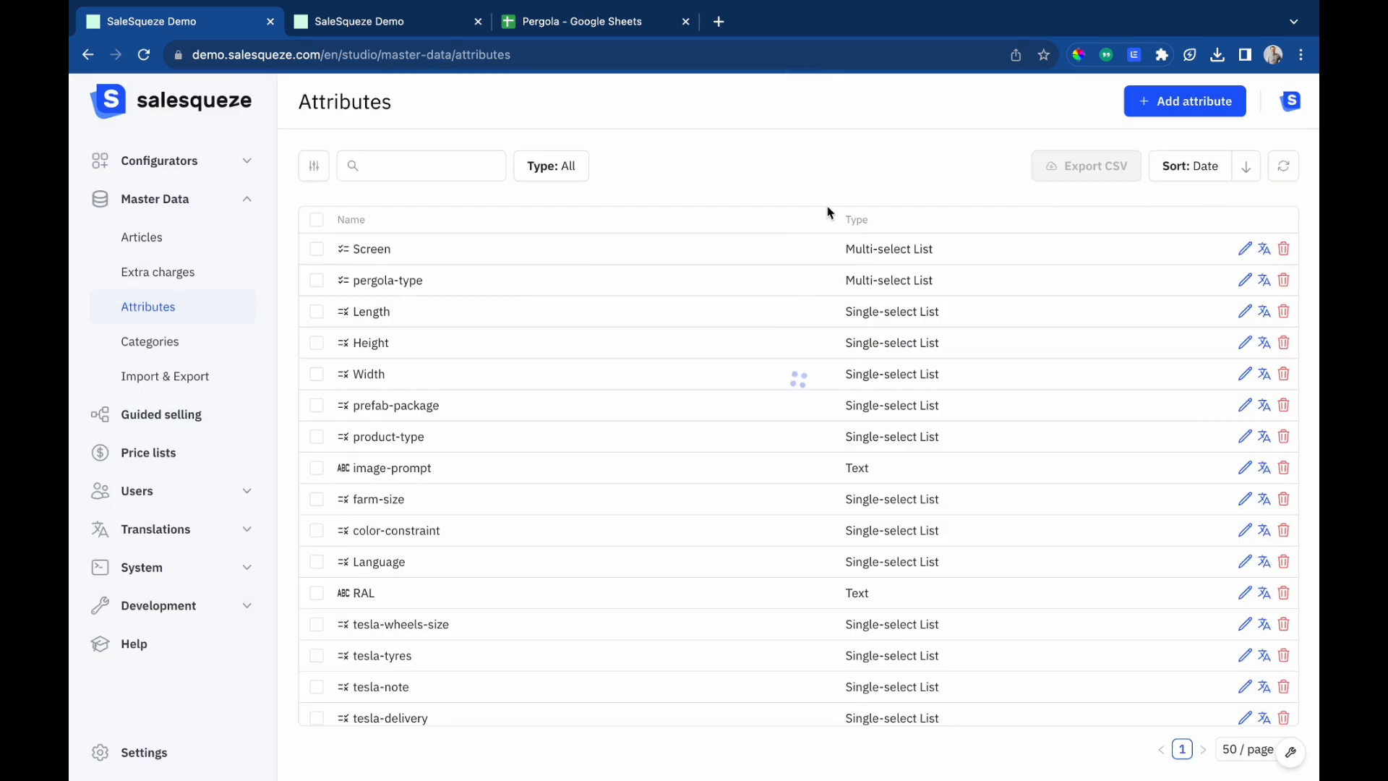
Create a new configurator named Pergola Configurator in the Configurators category.
{"action": "left_click", "coordinate": [163, 236]}
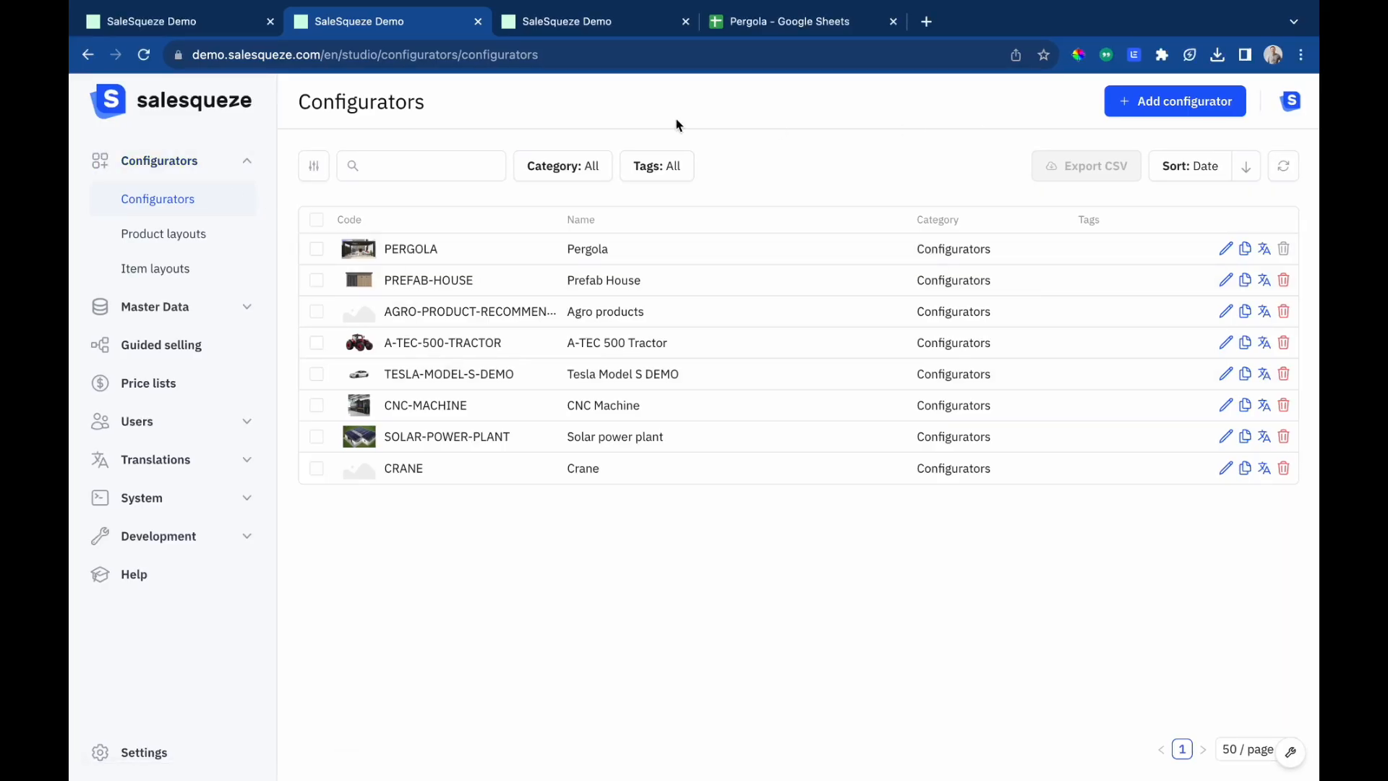
{"action": "left_click", "coordinate": [1150, 113]}
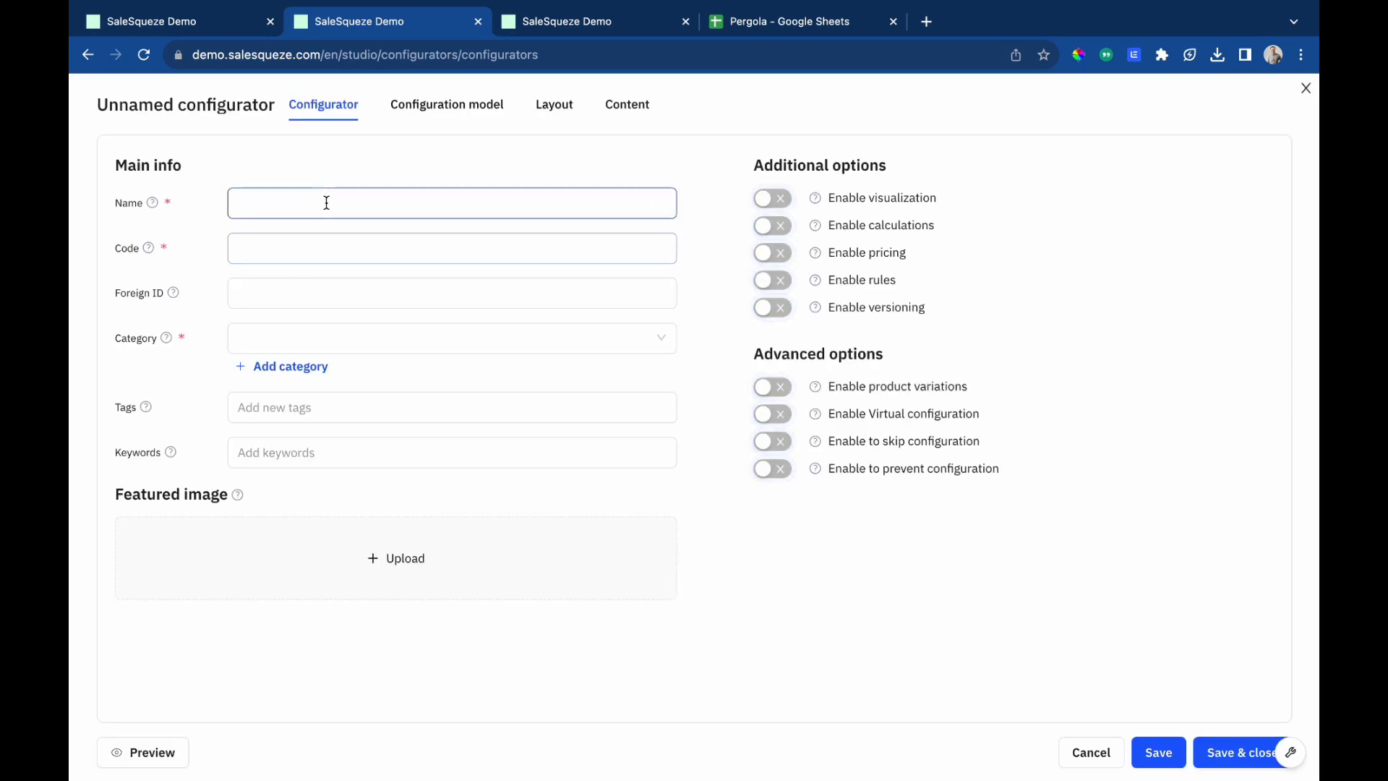
{"action": "left_click", "coordinate": [326, 202]}
{"action": "type", "text": "Pergola "}
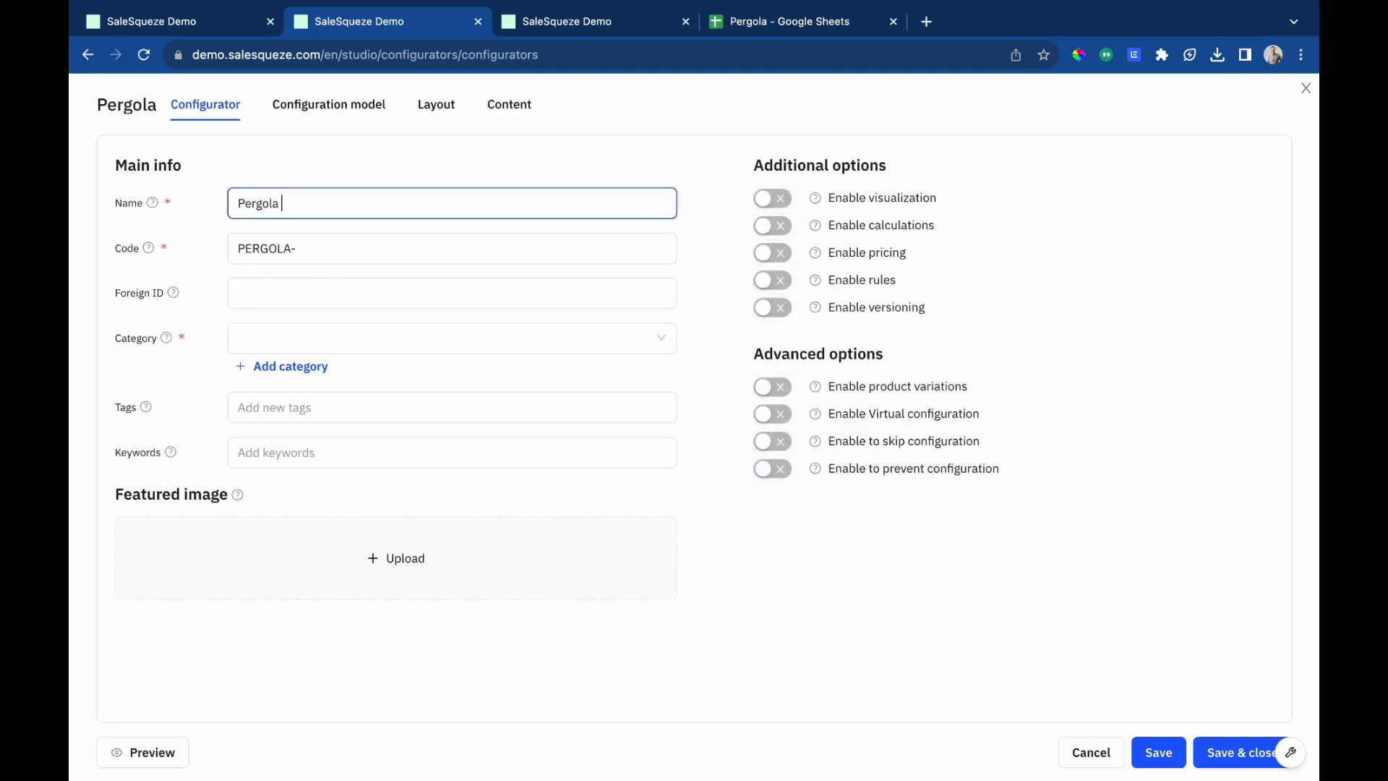
{"action": "type", "text": "Configurator"}
{"action": "key", "text": "Tab"}
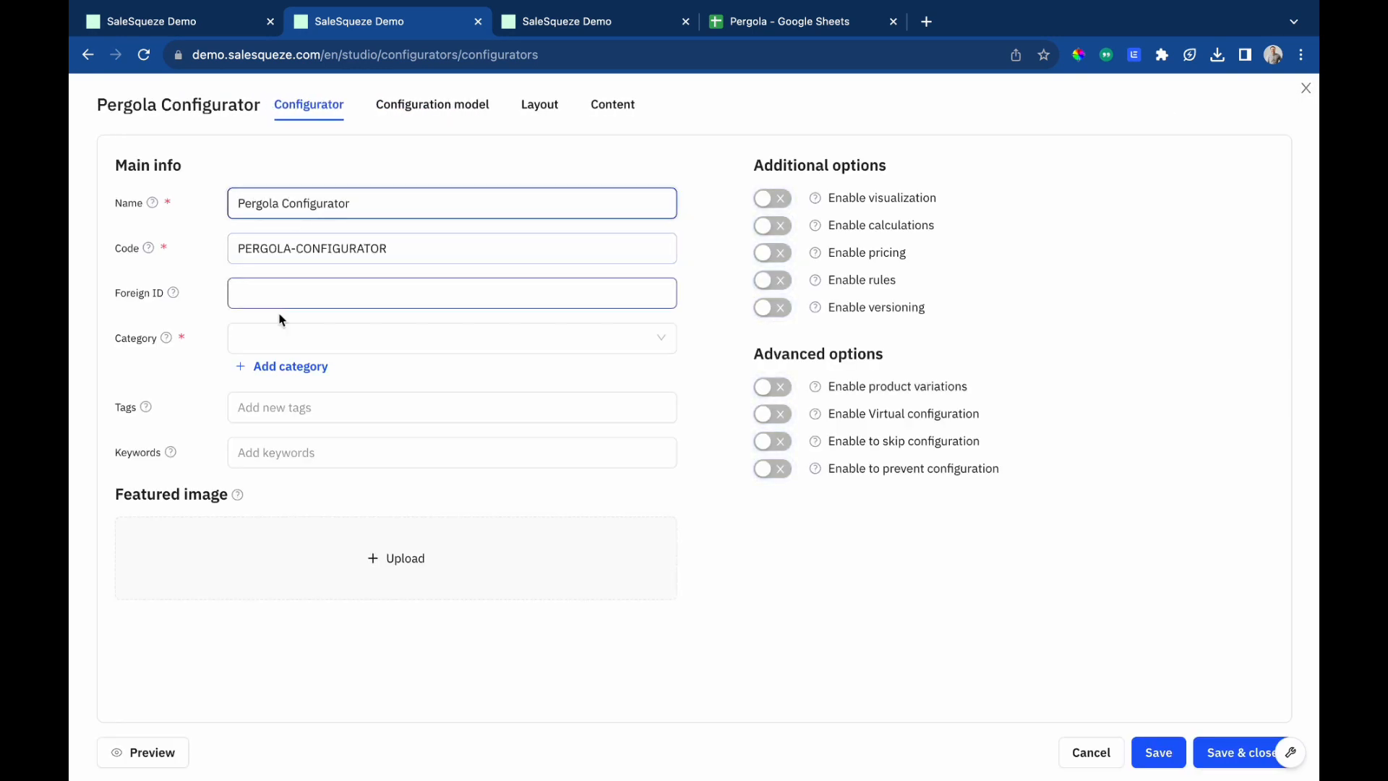
{"action": "left_click", "coordinate": [304, 346]}
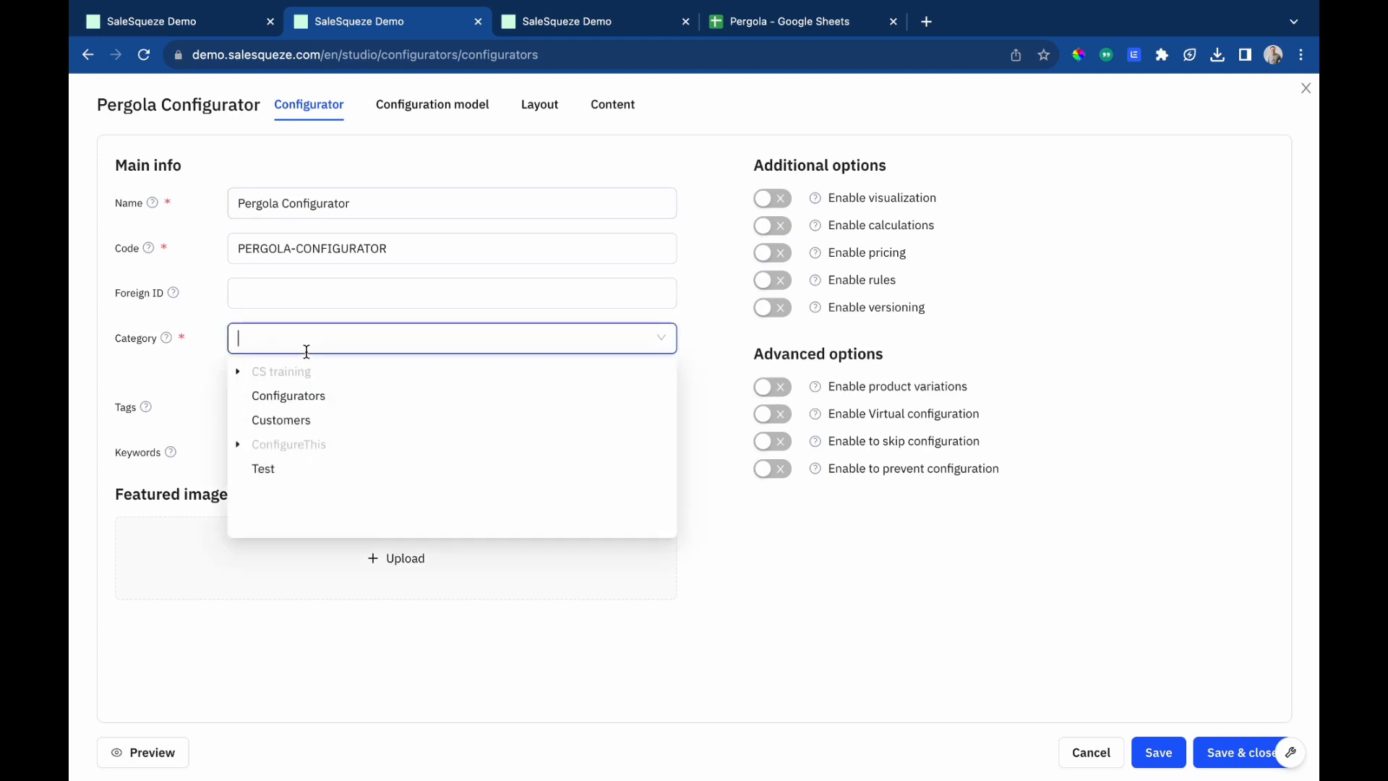
{"action": "left_click", "coordinate": [282, 397]}
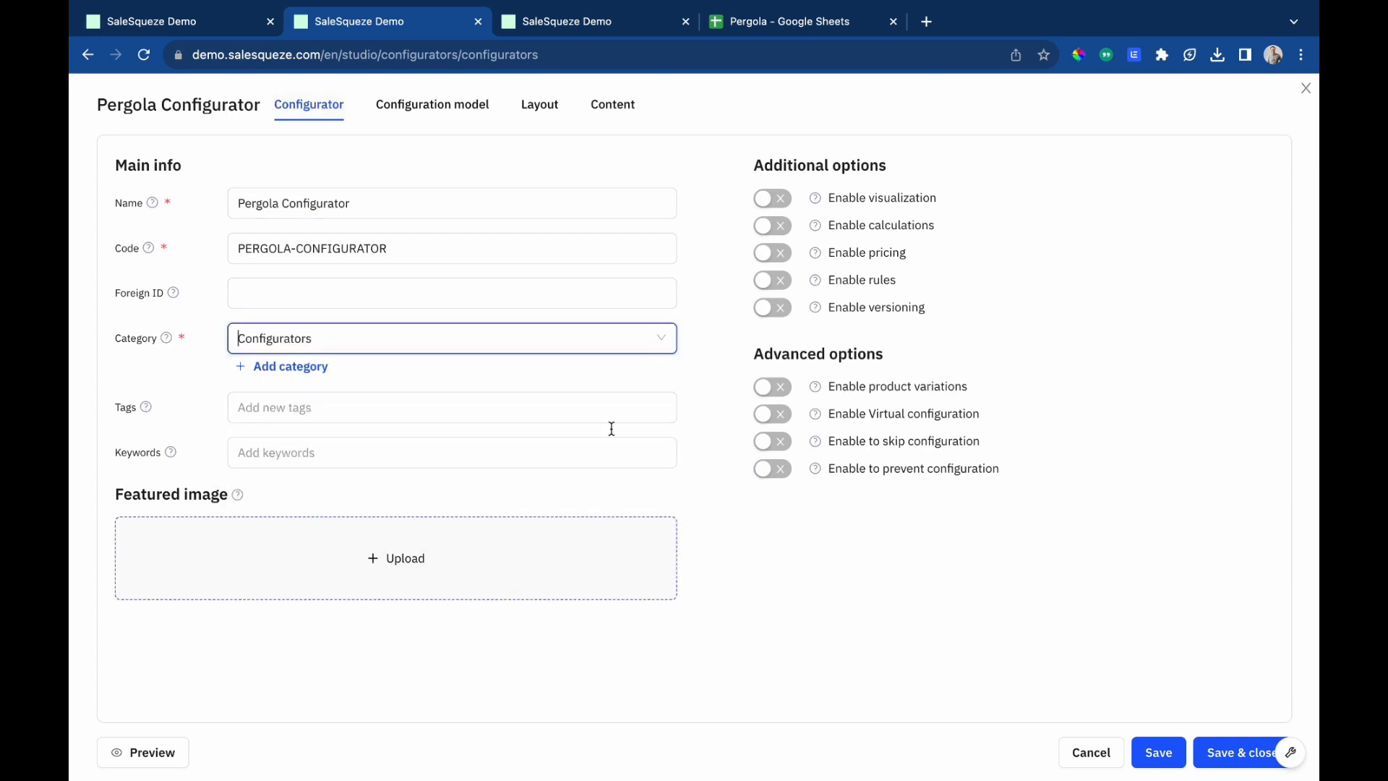
Enable visualization, calculations, pricing and rules for the configurator.
{"action": "left_click", "coordinate": [775, 201]}
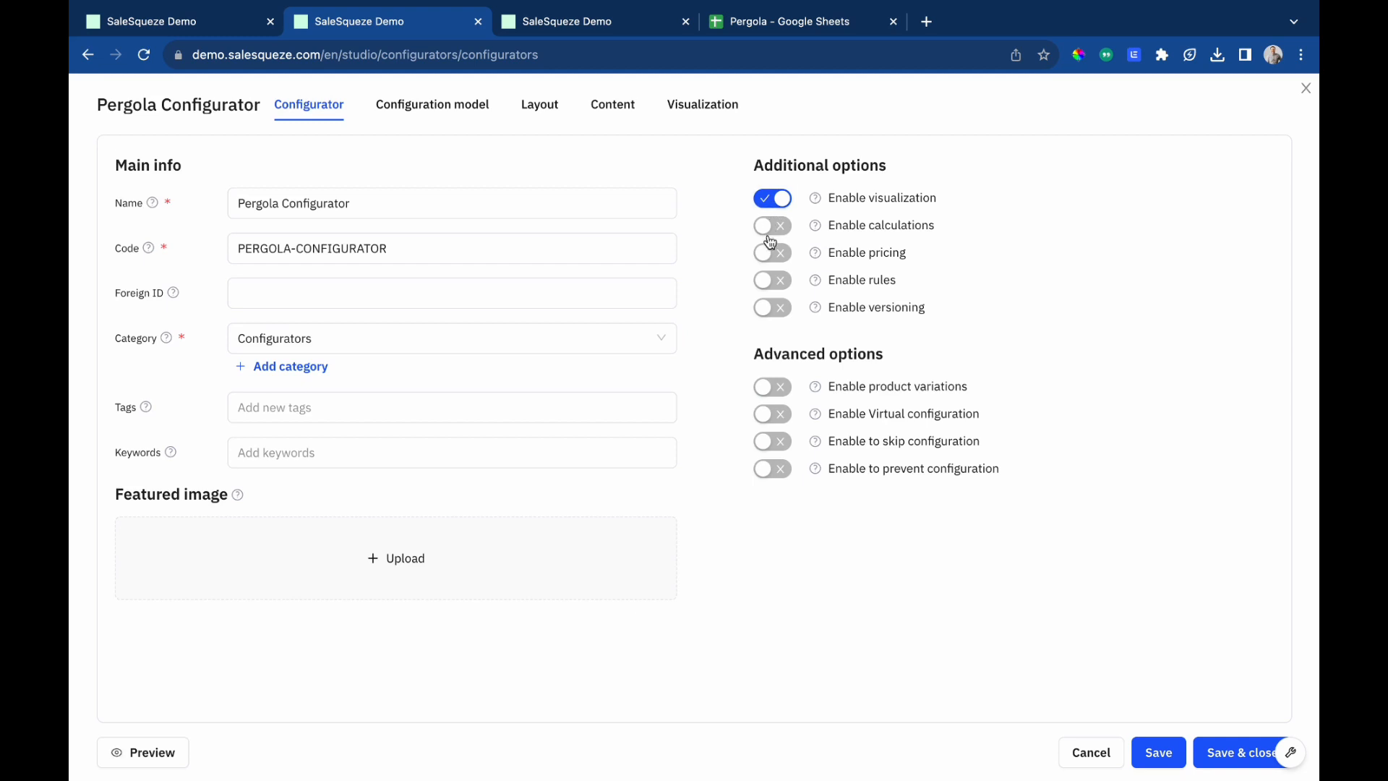
{"action": "left_click", "coordinate": [772, 230]}
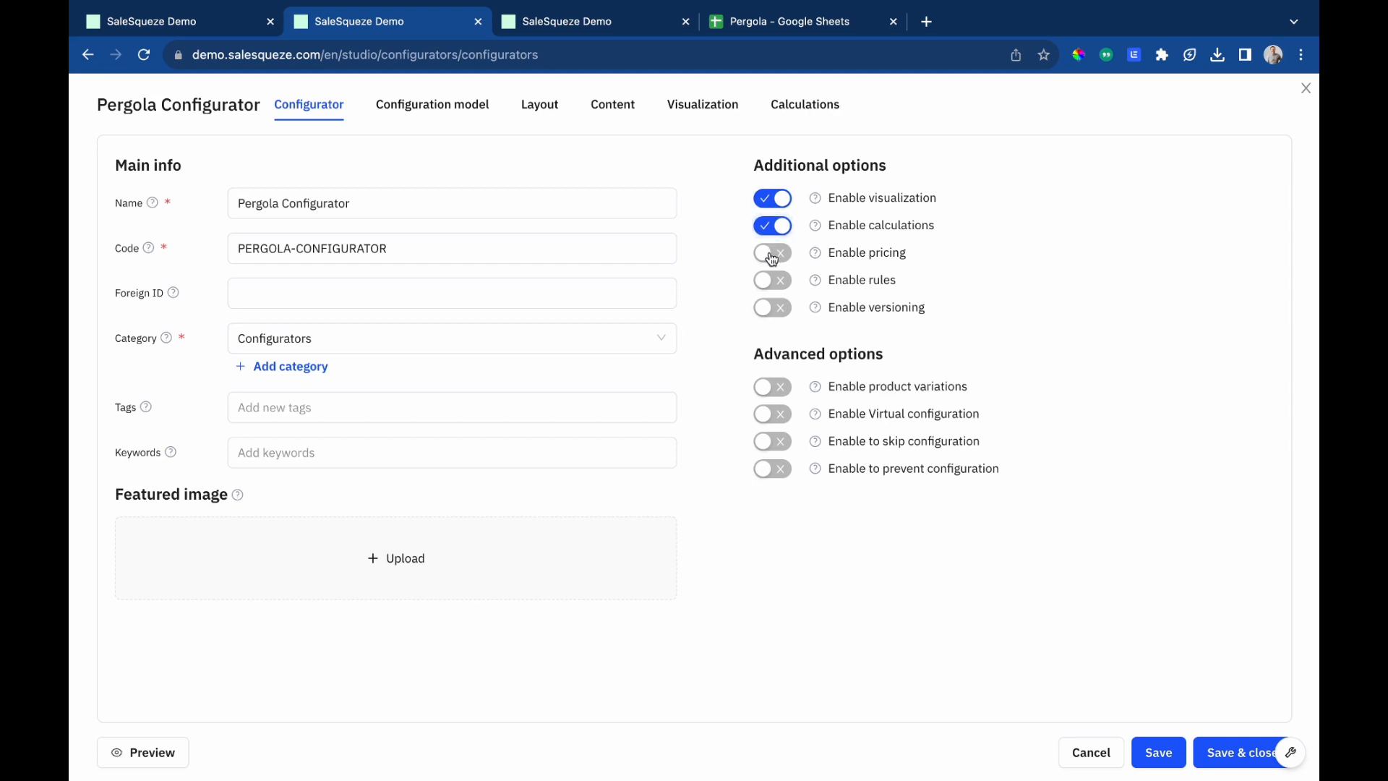
{"action": "left_click", "coordinate": [772, 254]}
{"action": "left_click", "coordinate": [772, 282]}
{"action": "mouse_move", "coordinate": [808, 420]}
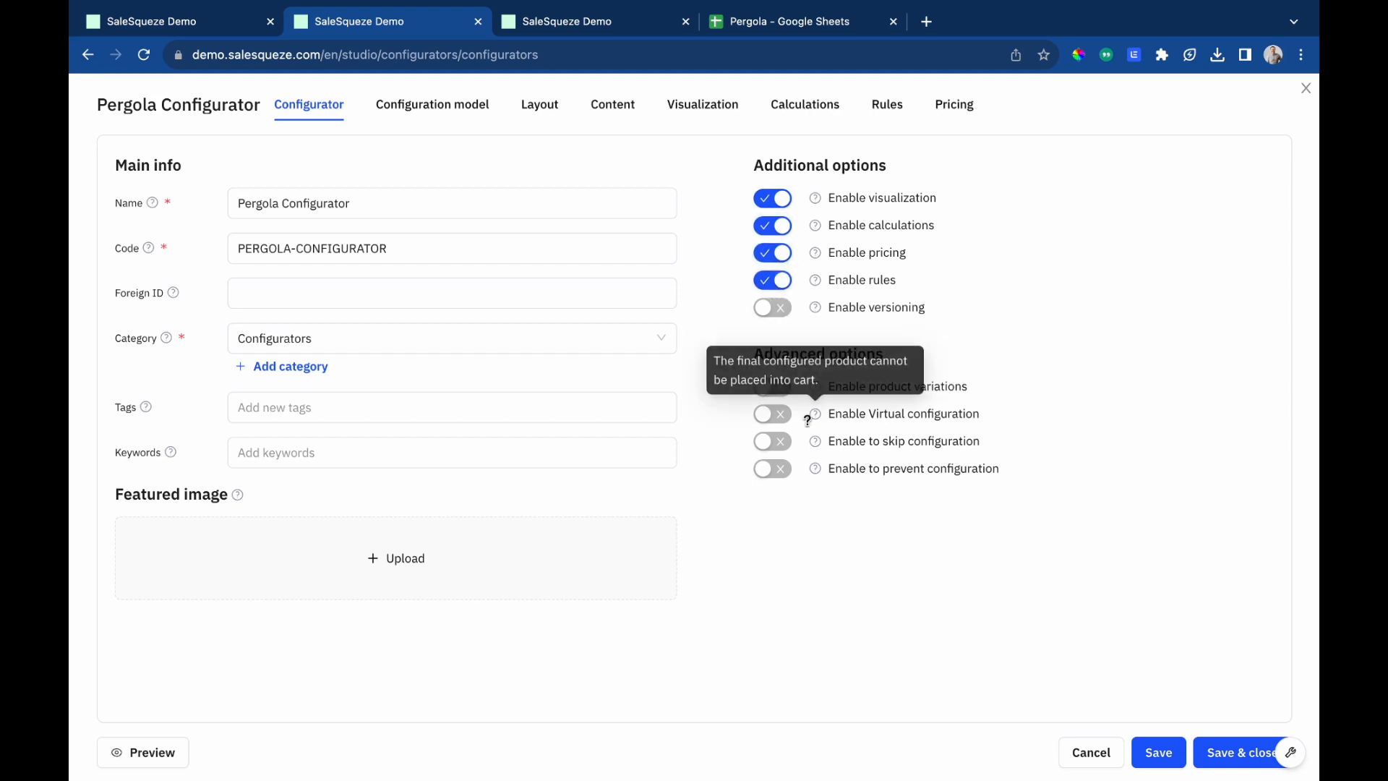
Add the pergola-type attribute as the first block of the configuration model.
{"action": "left_click", "coordinate": [433, 109]}
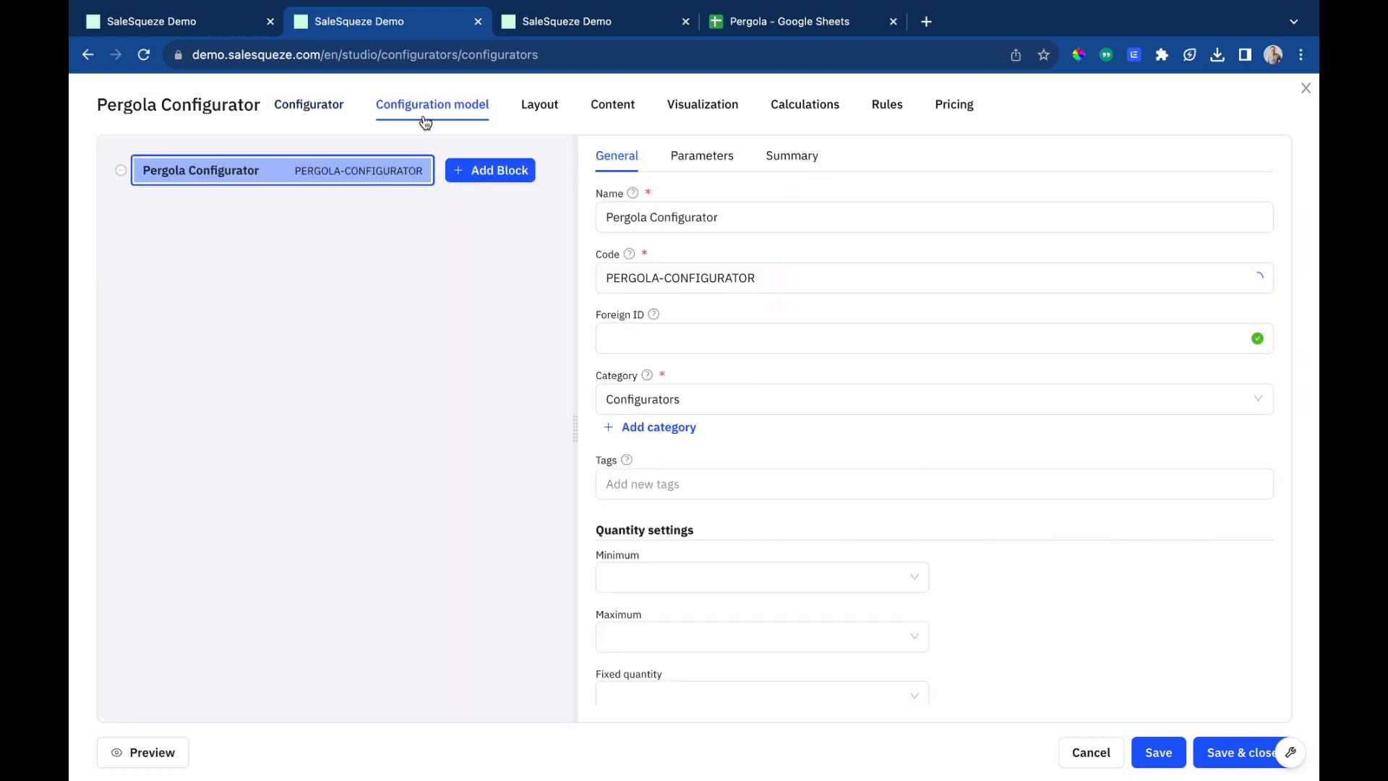
{"action": "left_click", "coordinate": [484, 174]}
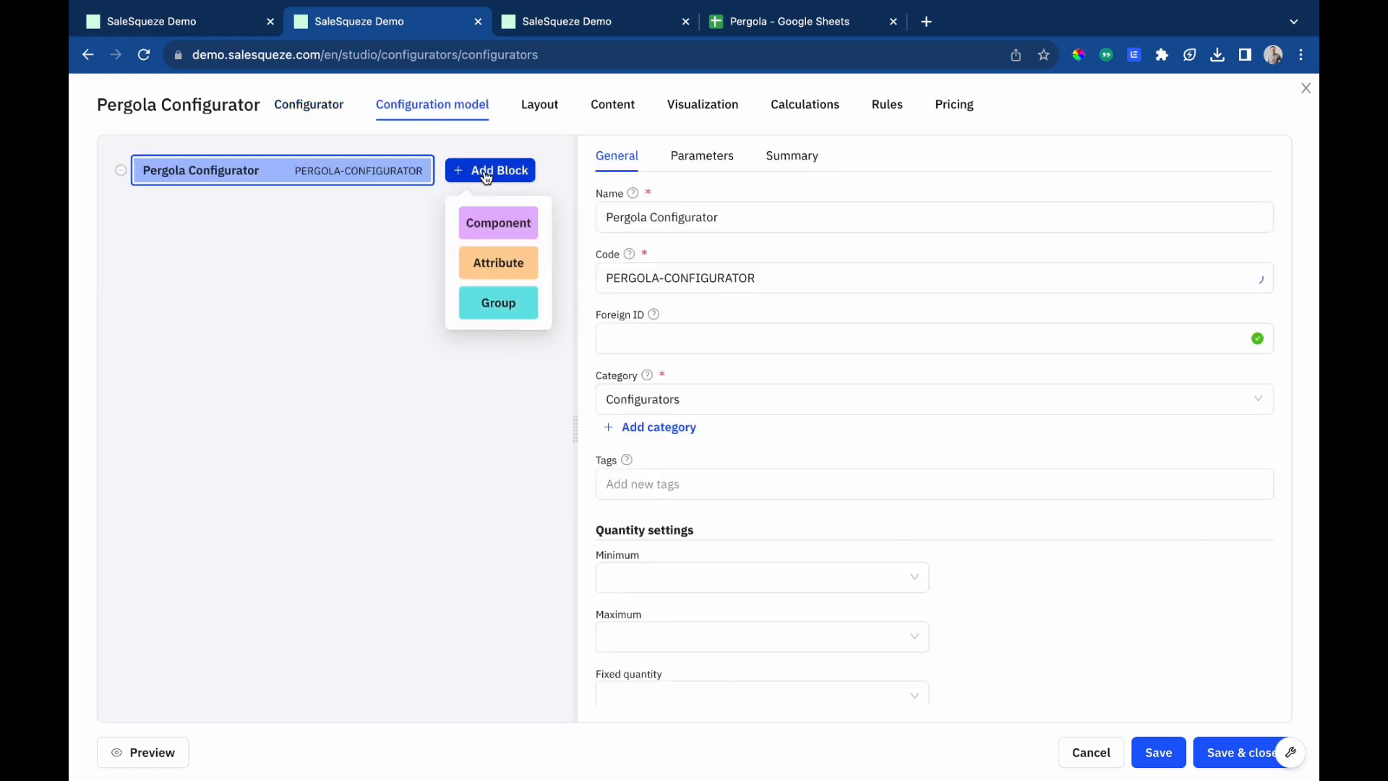
{"action": "left_click", "coordinate": [498, 264]}
{"action": "left_click", "coordinate": [589, 409]}
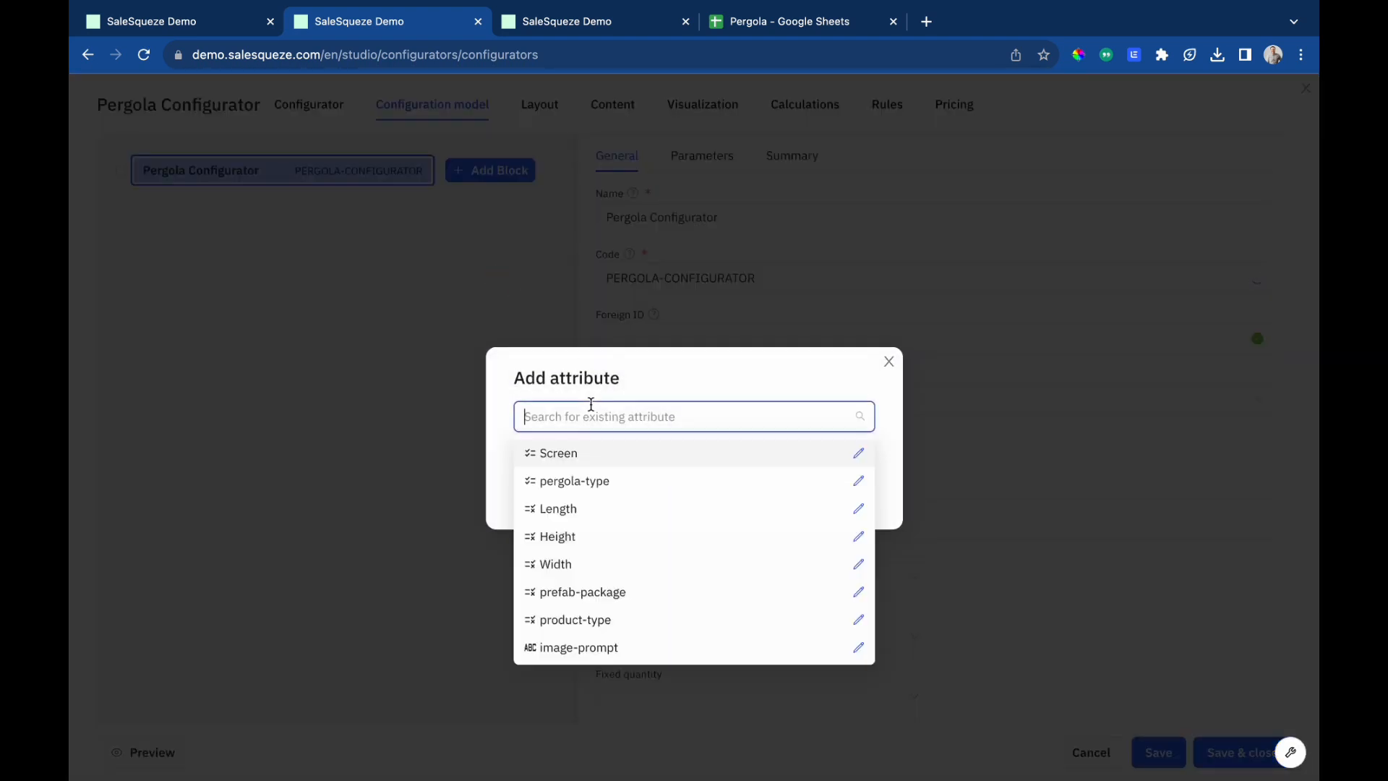
{"action": "left_click", "coordinate": [580, 480]}
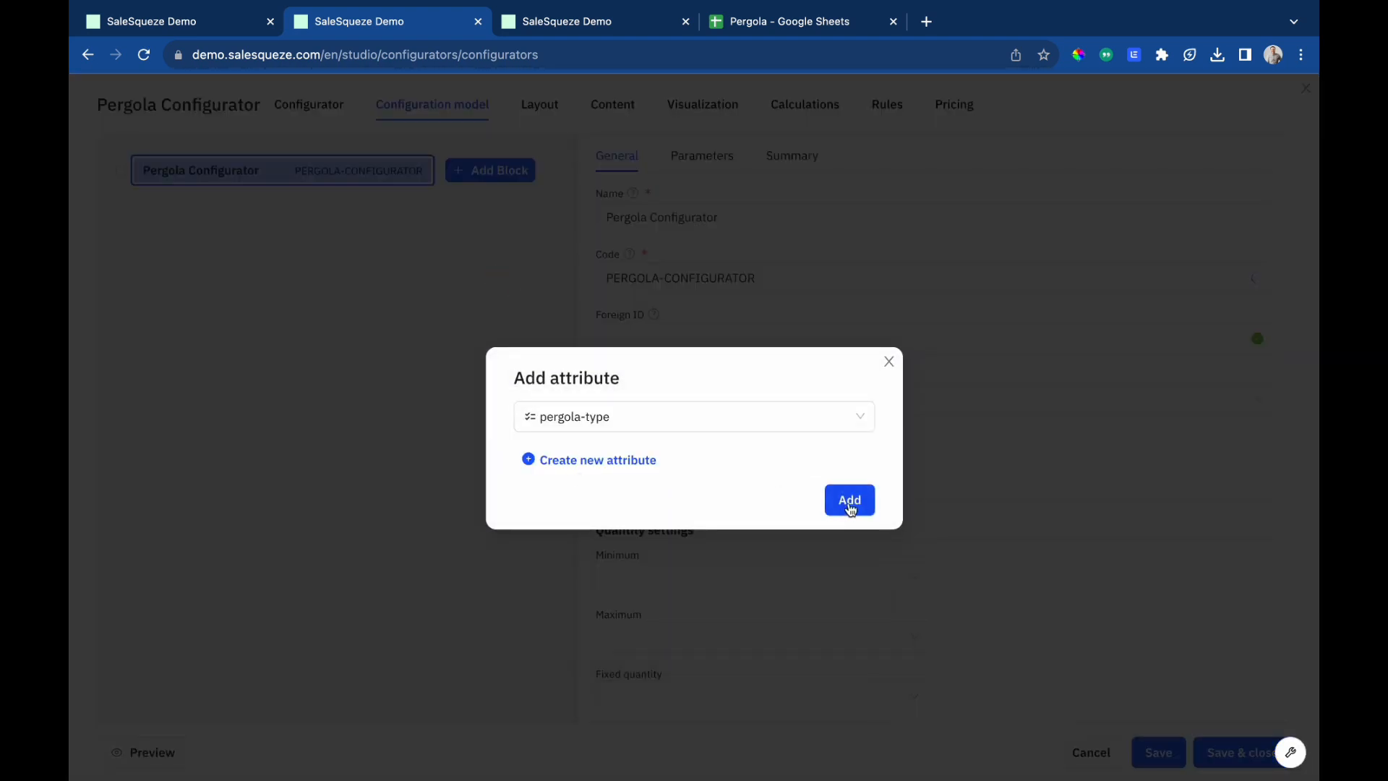
{"action": "left_click", "coordinate": [850, 502]}
Add the Screen attribute as a block in the configuration model.
{"action": "left_click", "coordinate": [501, 170]}
{"action": "left_click", "coordinate": [496, 263]}
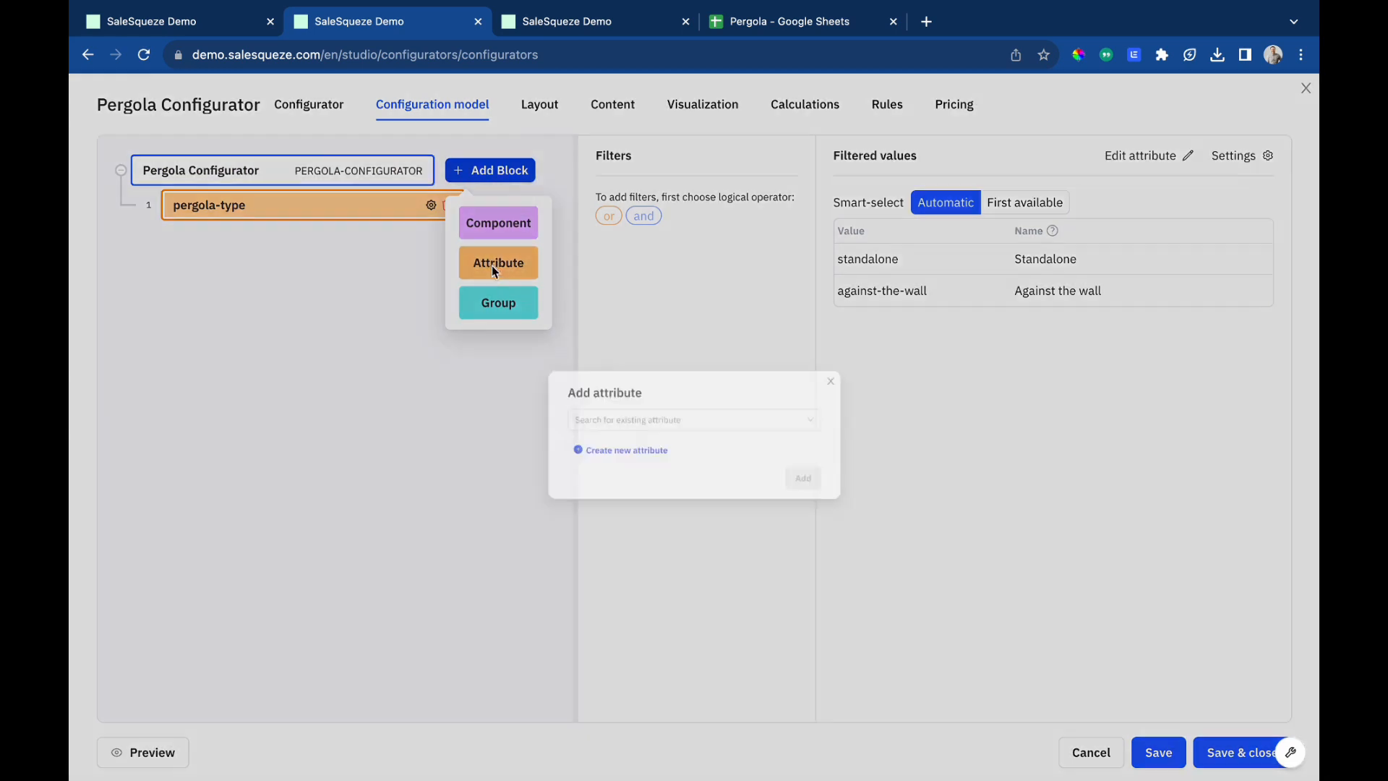
{"action": "left_click", "coordinate": [631, 417]}
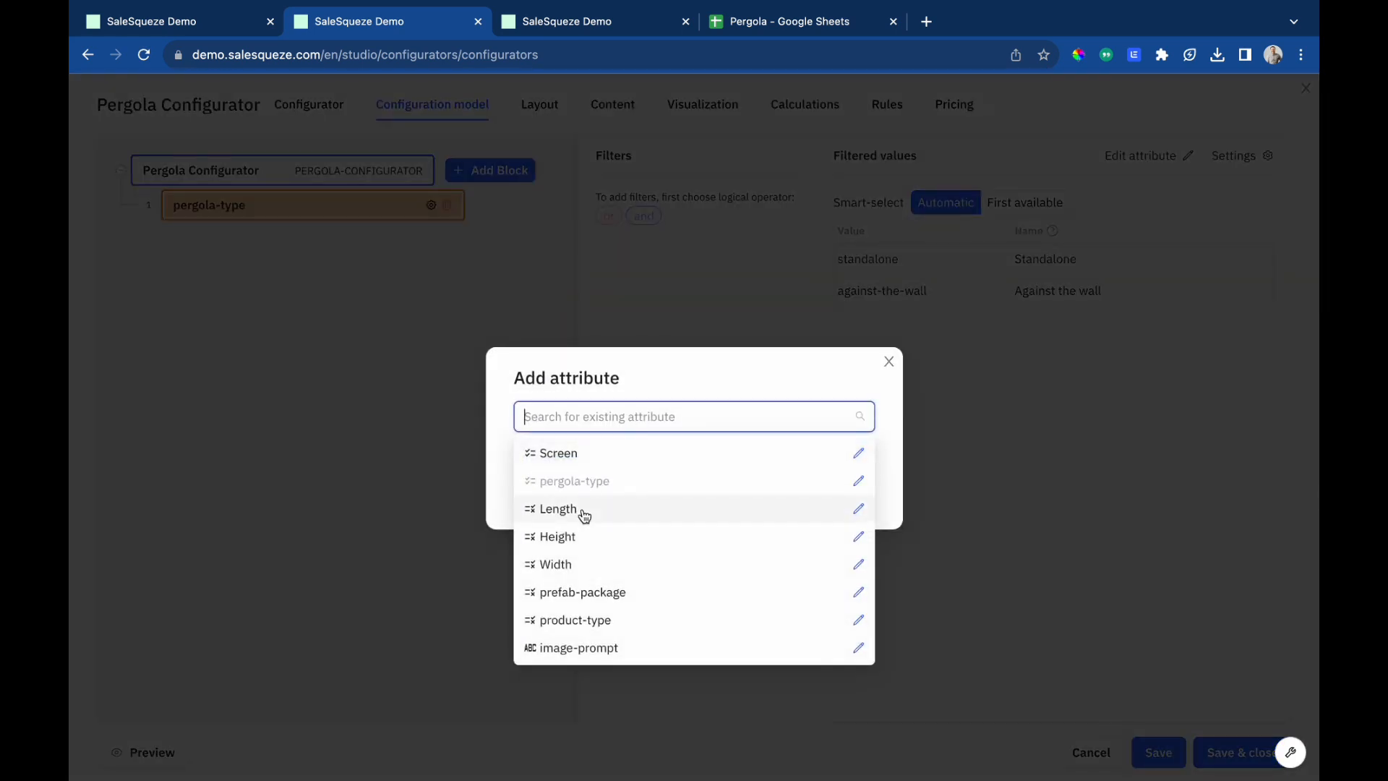
{"action": "left_click", "coordinate": [564, 455]}
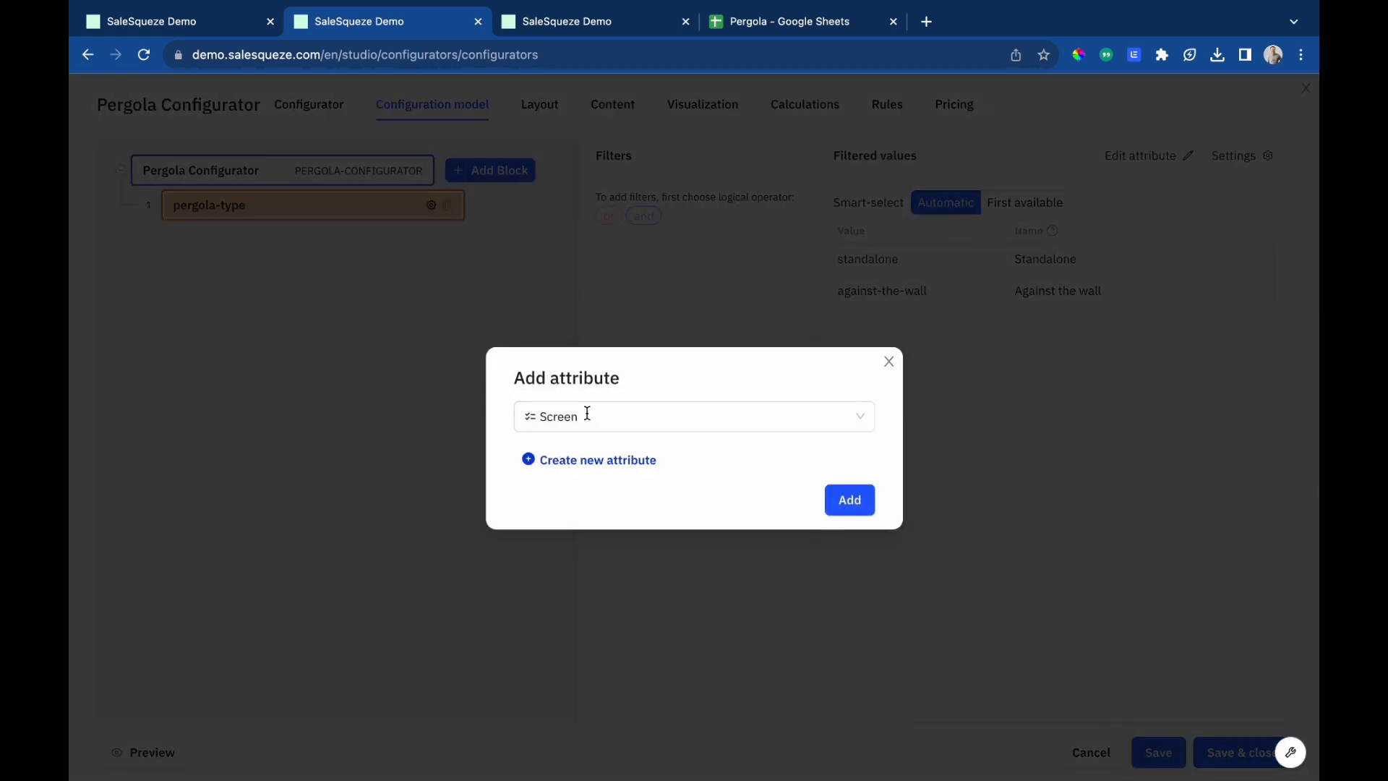
{"action": "left_click", "coordinate": [859, 500]}
Add the Length attribute as a block in the configuration model.
{"action": "left_click", "coordinate": [500, 172]}
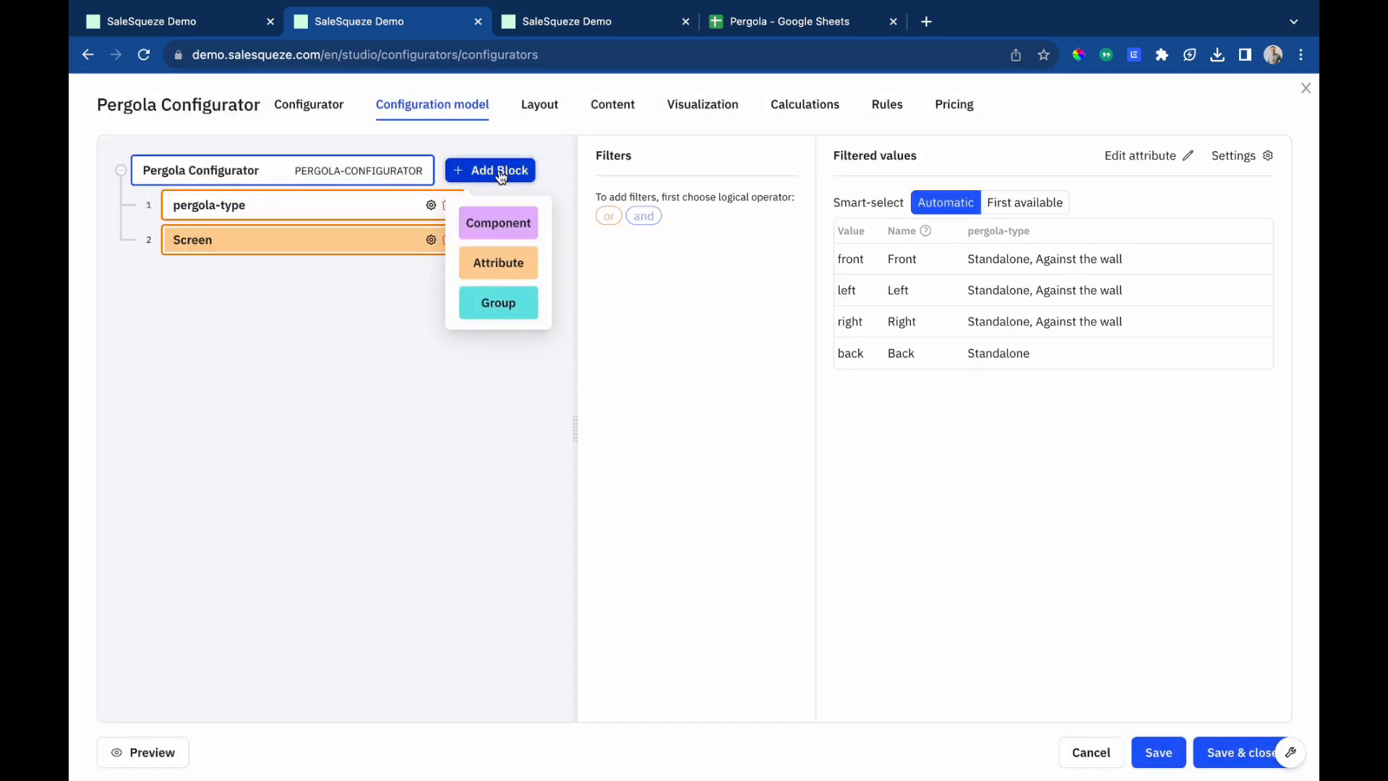
{"action": "left_click", "coordinate": [498, 264]}
{"action": "left_click", "coordinate": [629, 414]}
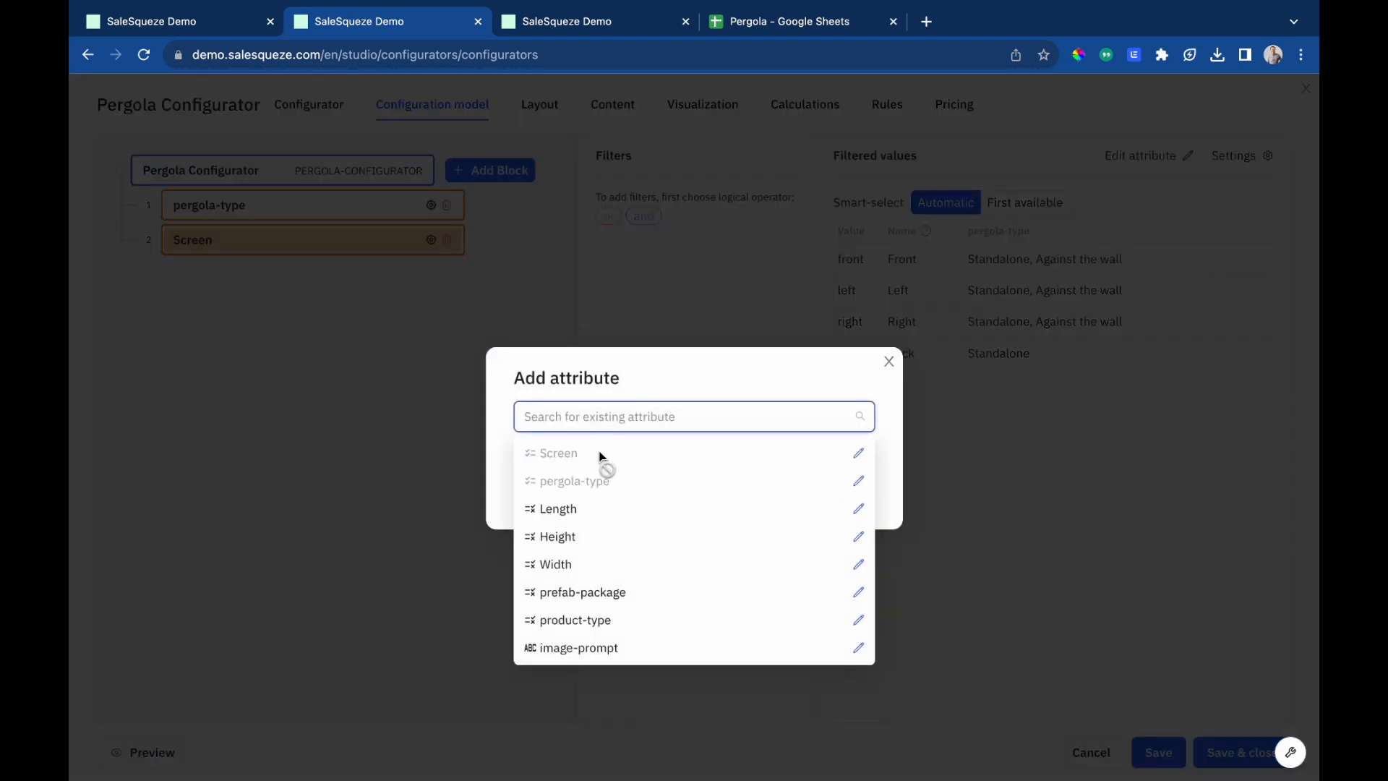
{"action": "left_click", "coordinate": [578, 510]}
{"action": "left_click", "coordinate": [845, 499]}
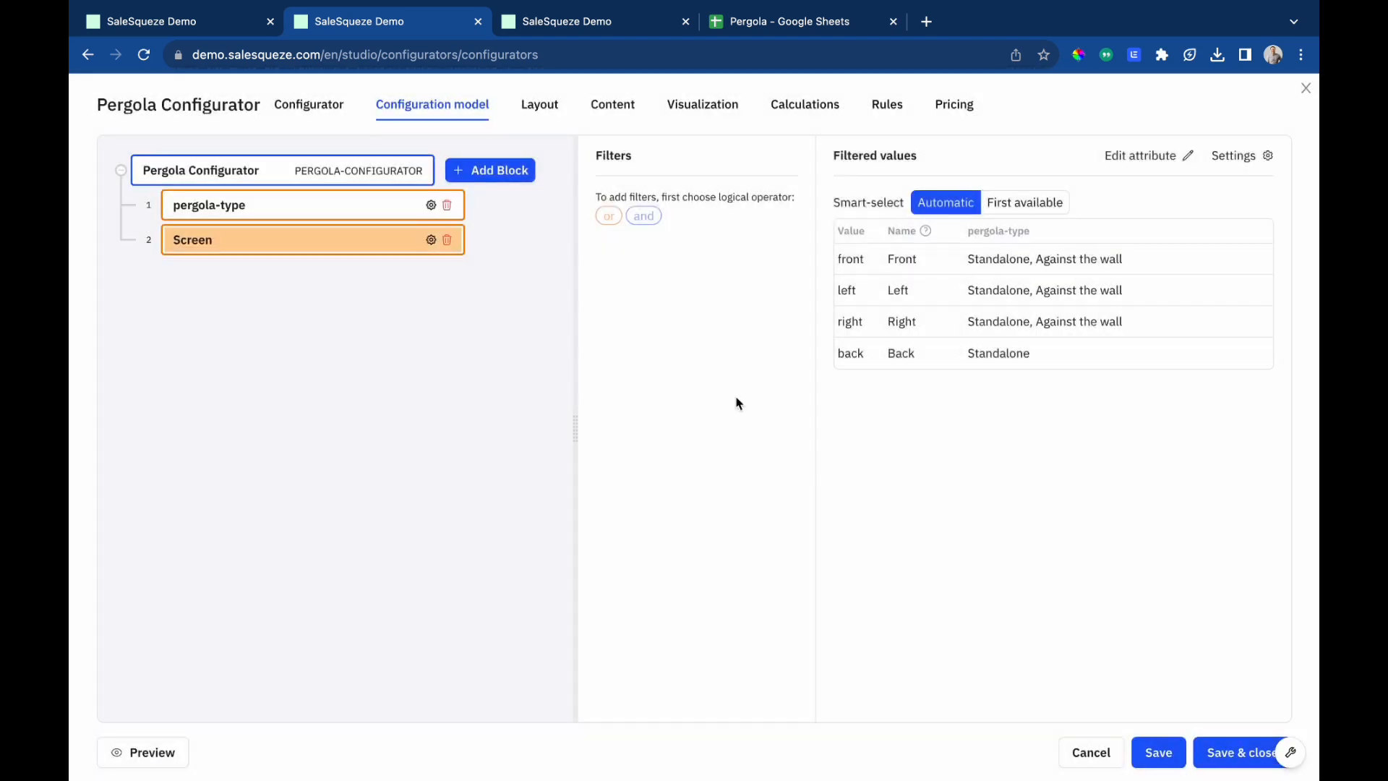
Add the Height attribute as a block in the configuration model.
{"action": "left_click", "coordinate": [502, 173]}
{"action": "left_click", "coordinate": [503, 272]}
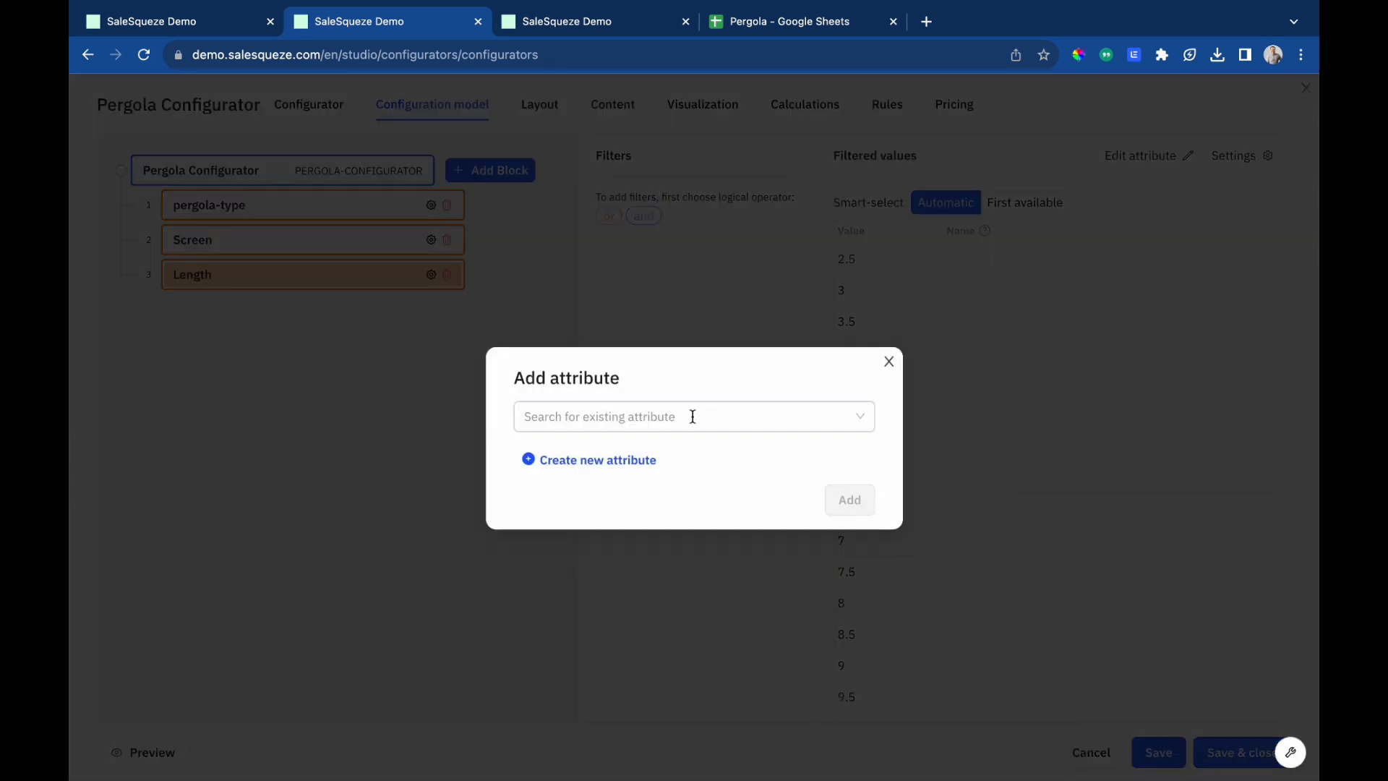
{"action": "left_click", "coordinate": [691, 415]}
{"action": "left_click", "coordinate": [585, 535]}
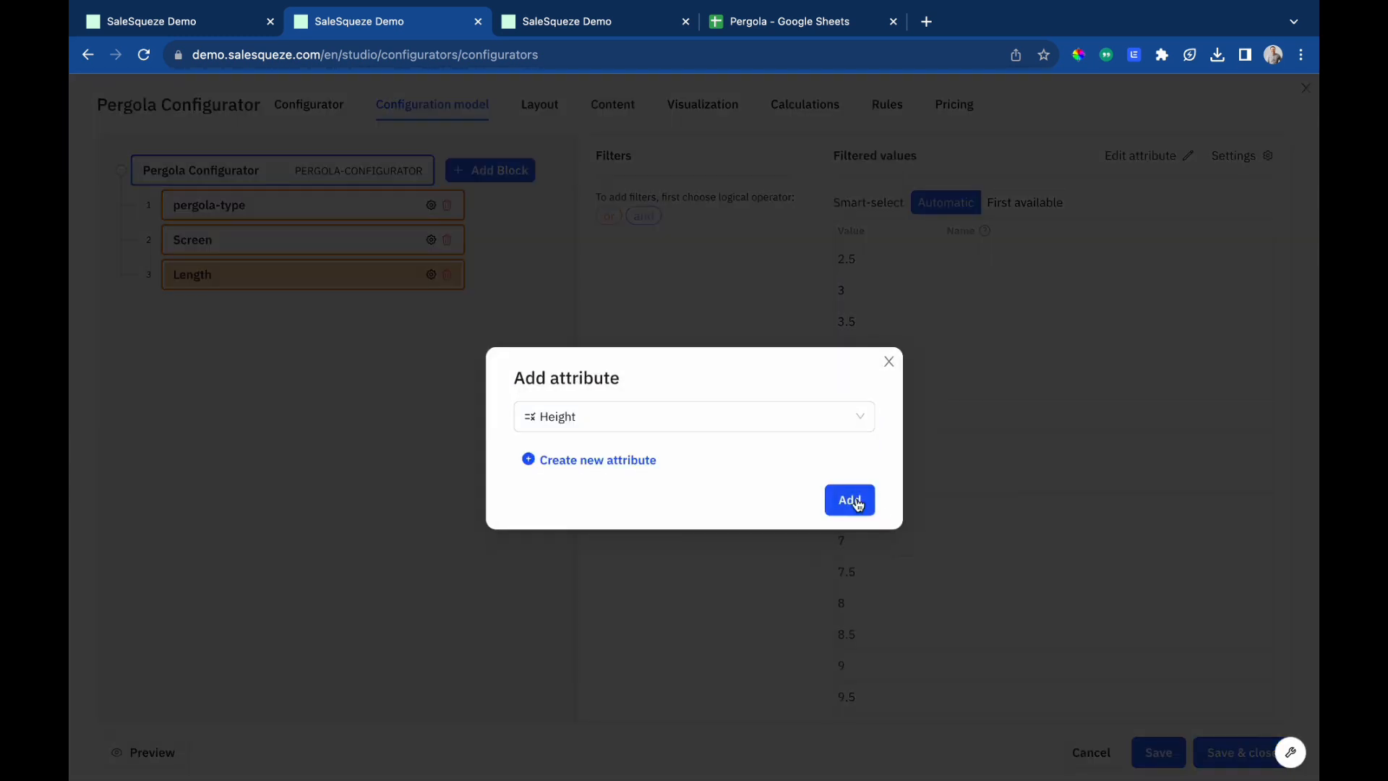
{"action": "left_click", "coordinate": [852, 501]}
Add the Width attribute as a block in the configuration model.
{"action": "left_click", "coordinate": [502, 176]}
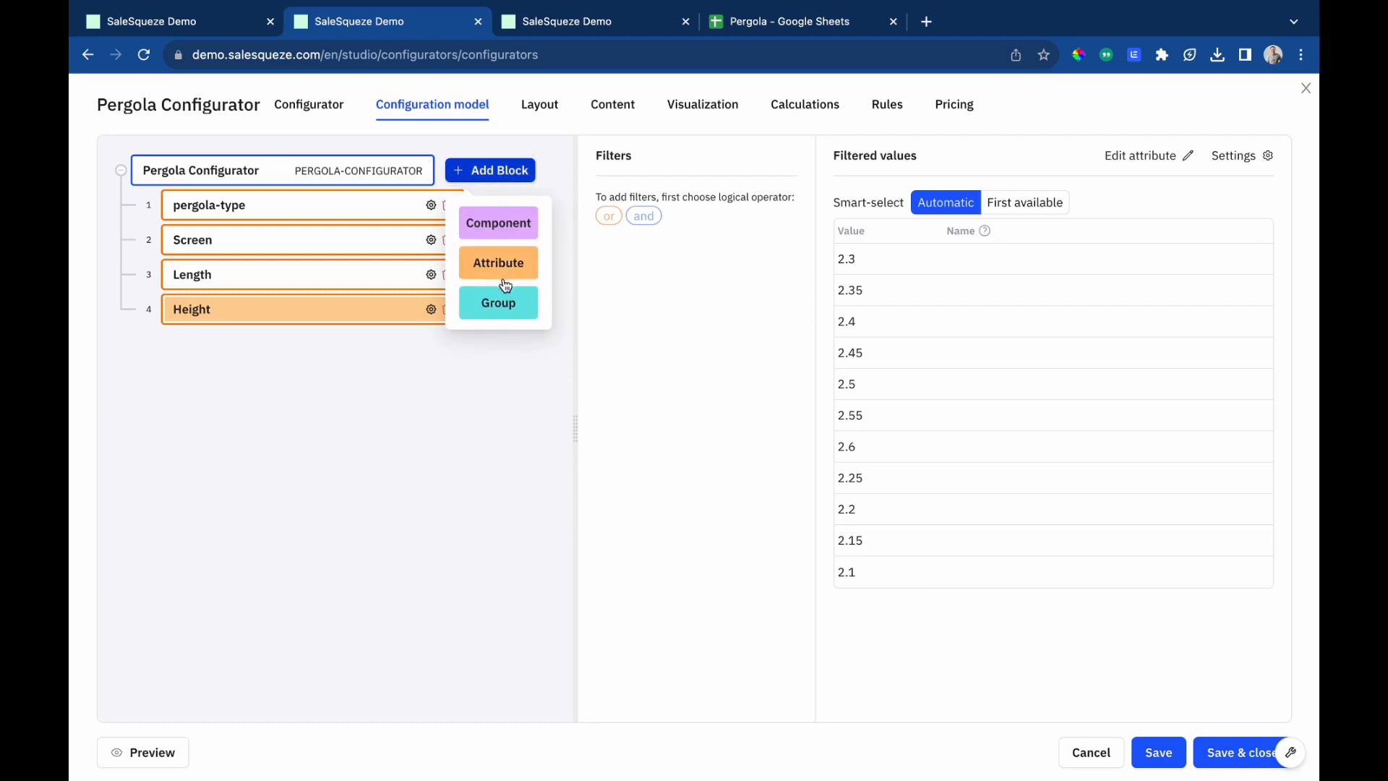
{"action": "left_click", "coordinate": [506, 274]}
{"action": "left_click", "coordinate": [625, 416]}
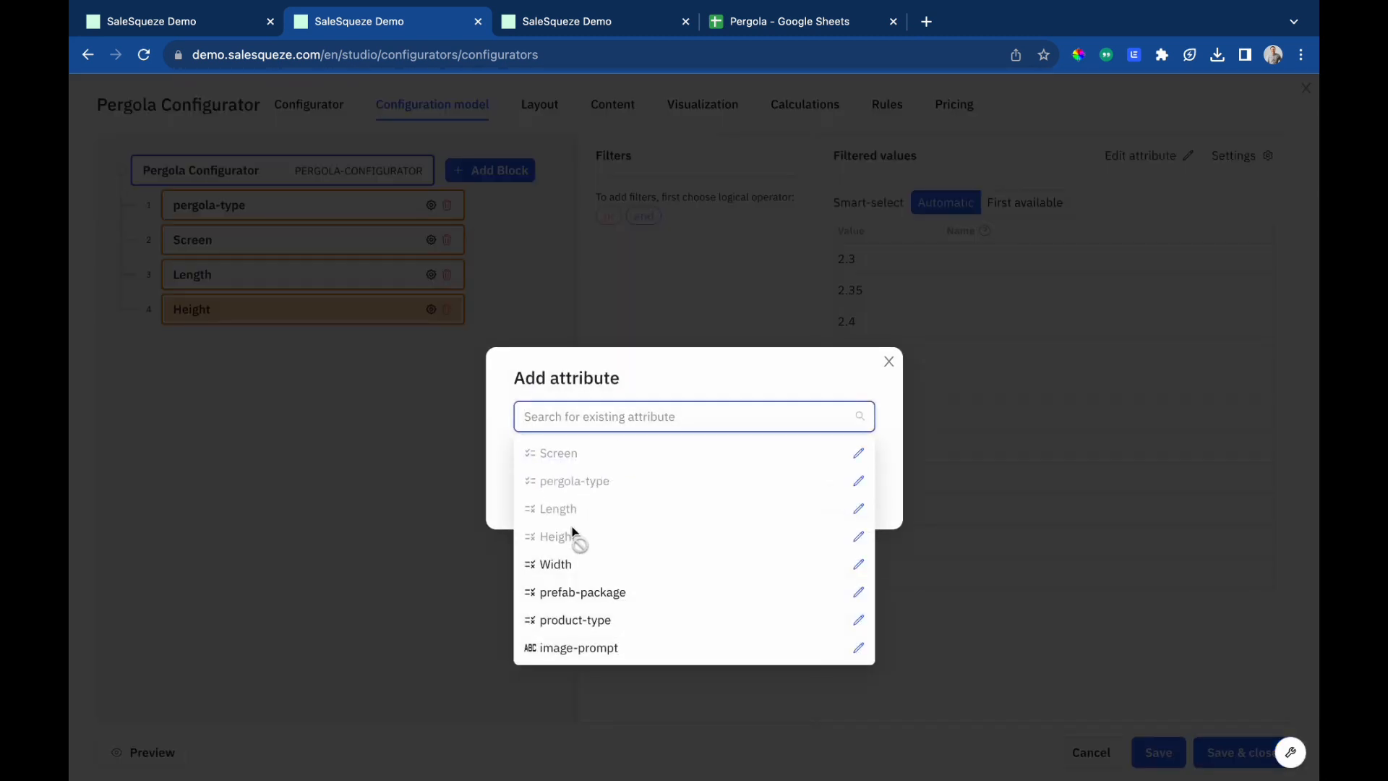
{"action": "left_click", "coordinate": [563, 564]}
{"action": "left_click", "coordinate": [852, 500]}
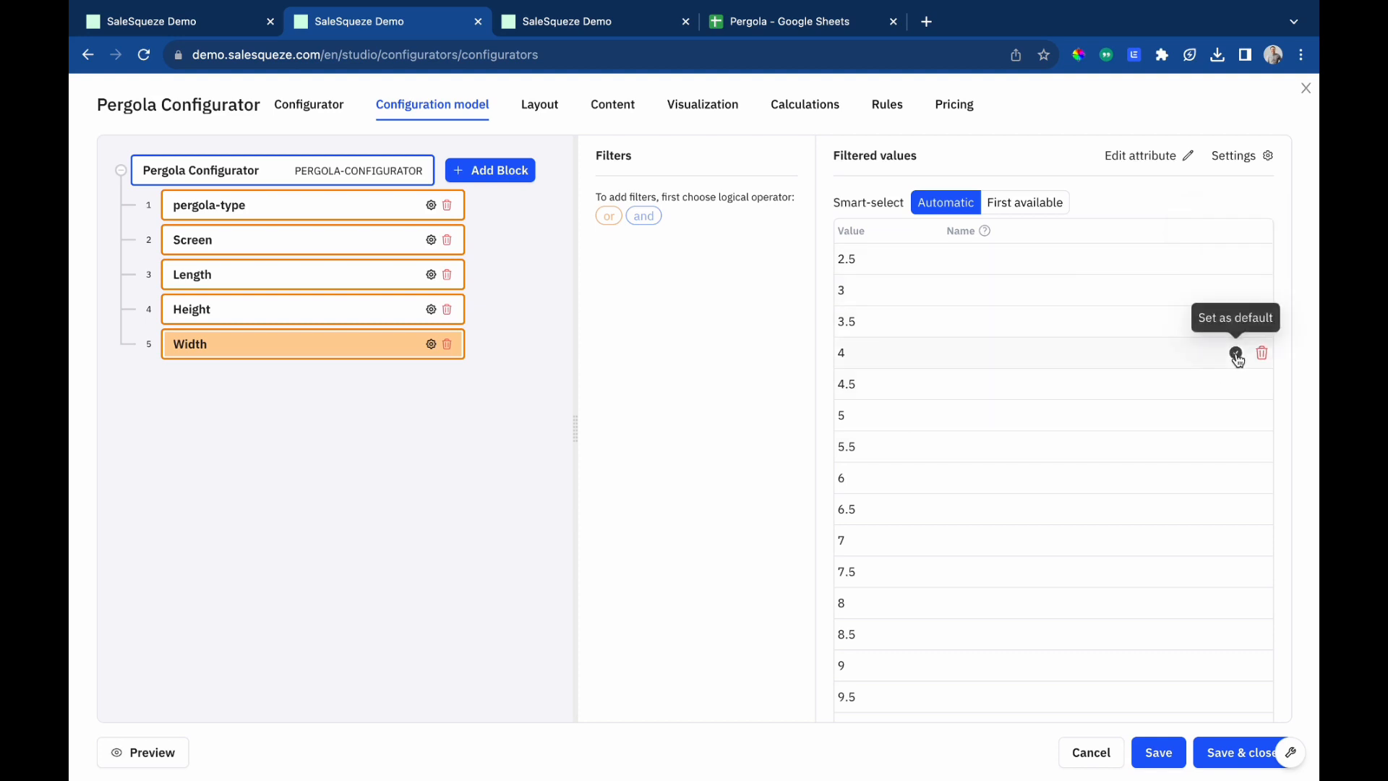
Set default values of 4 for the Width attribute and 3.5 for the Length attribute.
{"action": "left_click", "coordinate": [1236, 354]}
{"action": "left_click", "coordinate": [327, 280]}
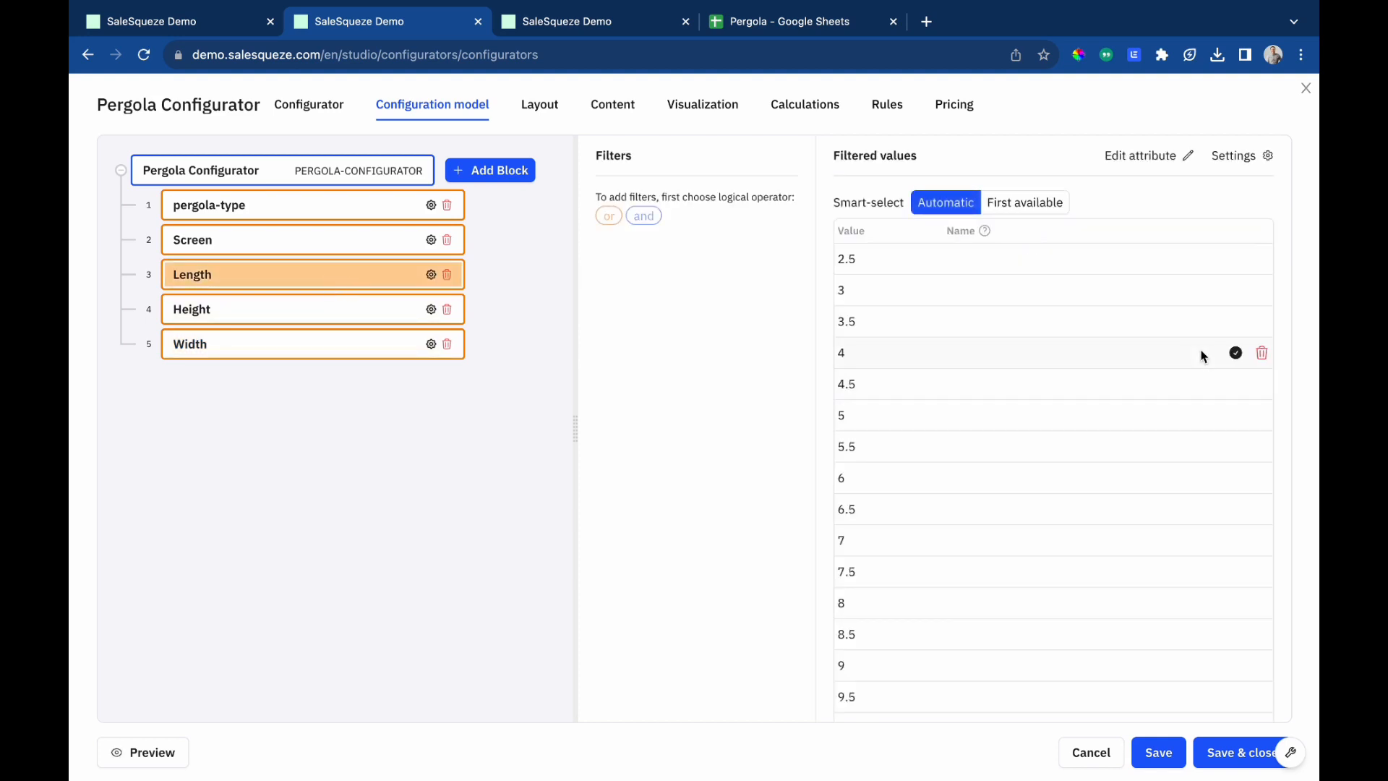
{"action": "left_click", "coordinate": [1236, 322]}
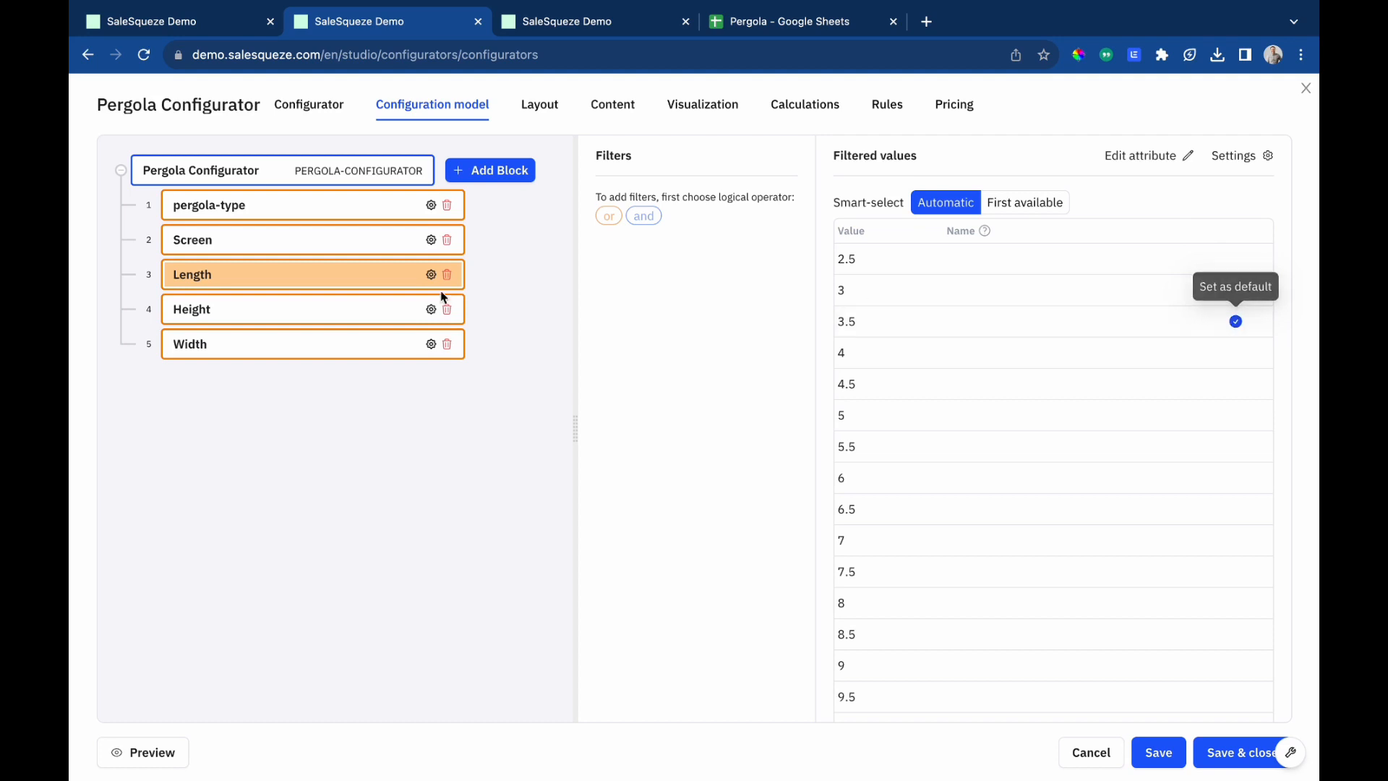
Set default values of 2.3 for the Height attribute and standalone for the pergola-type attribute.
{"action": "left_click", "coordinate": [328, 311]}
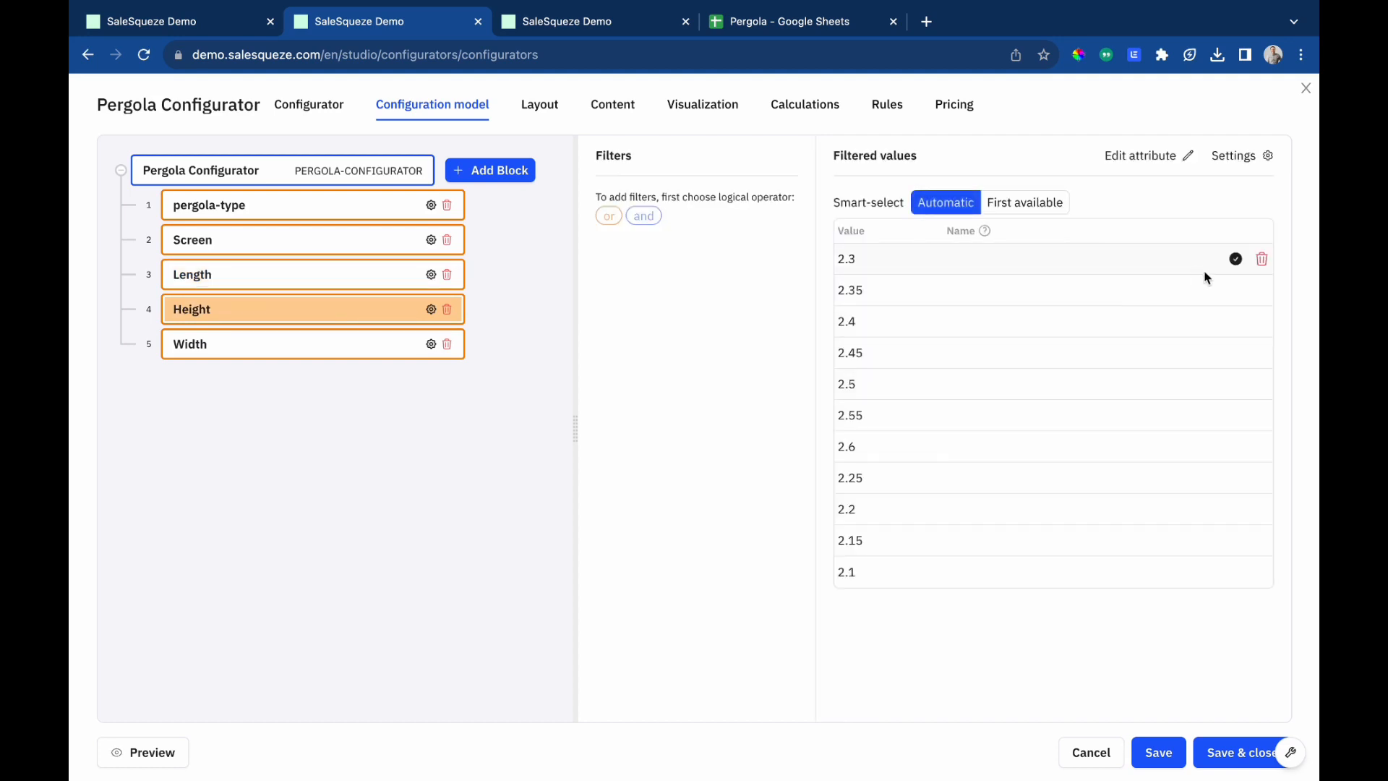
{"action": "left_click", "coordinate": [1236, 259]}
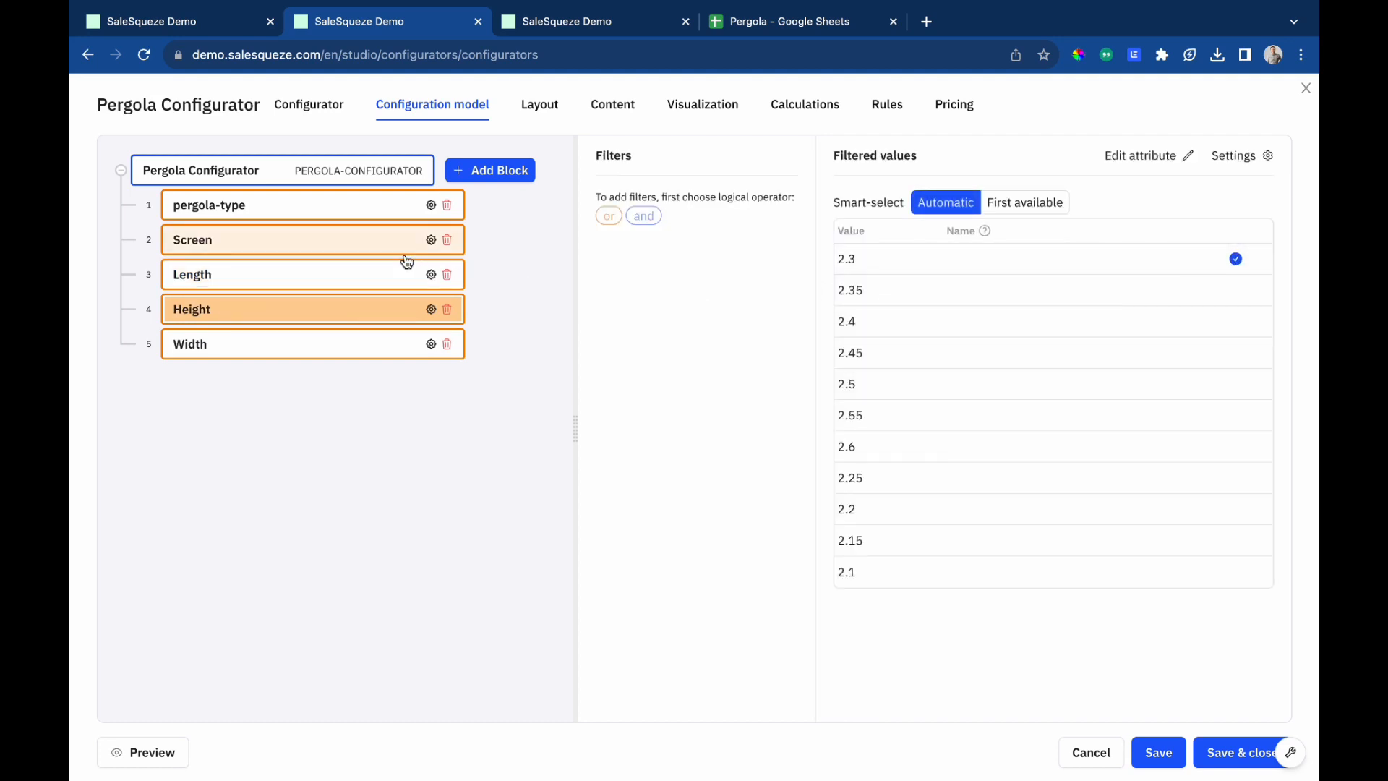
{"action": "left_click", "coordinate": [230, 210]}
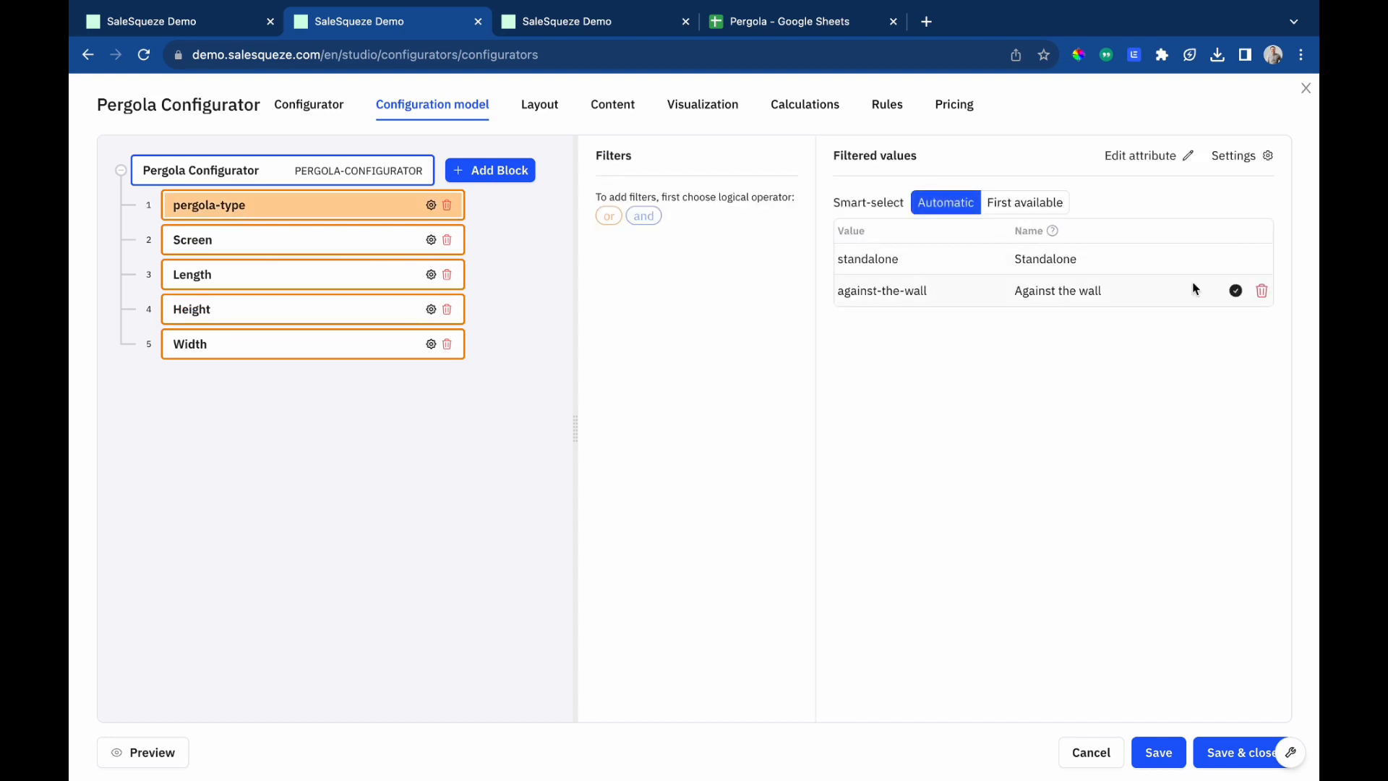
{"action": "left_click", "coordinate": [1235, 259]}
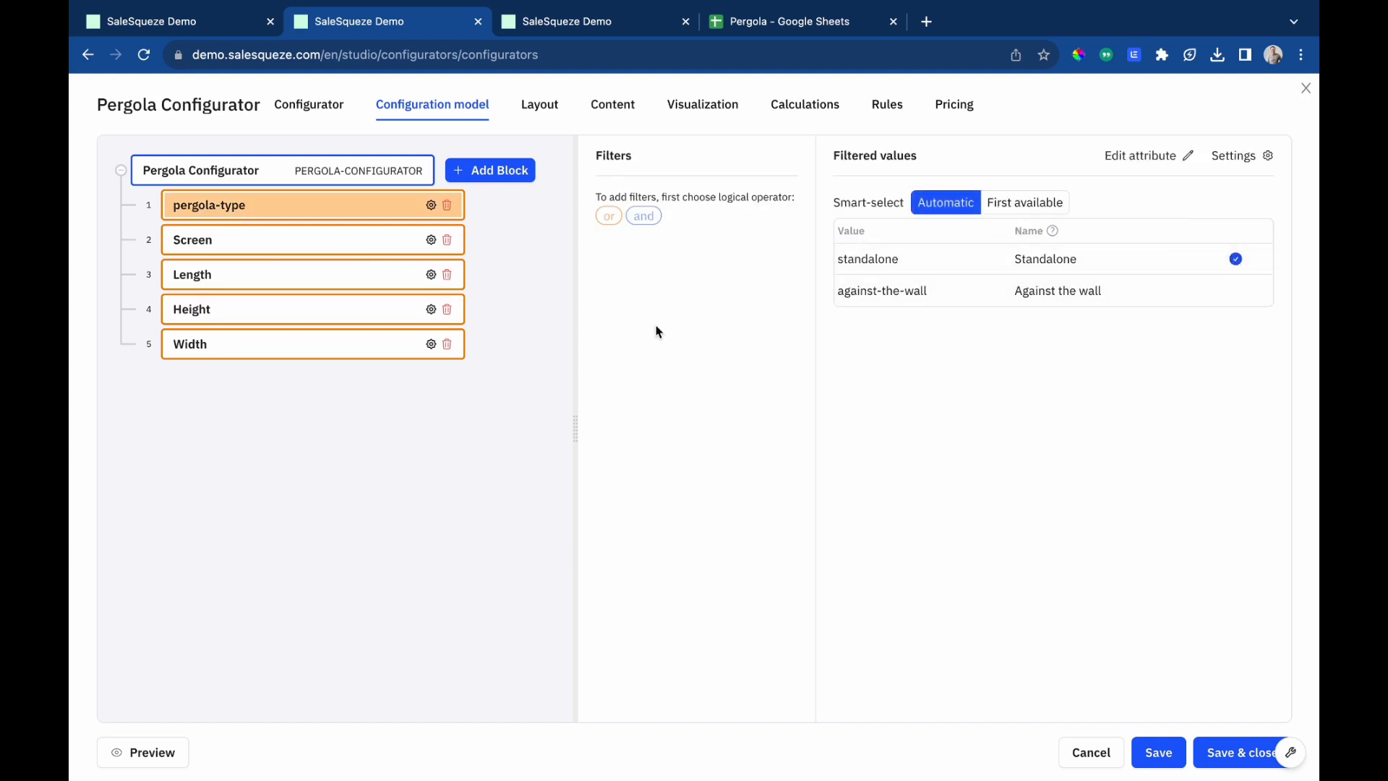
Add an 'and' filter to the Screen block: option parameter pergola-type is one of, connected with the pergola-type attribute.
{"action": "left_click", "coordinate": [300, 246]}
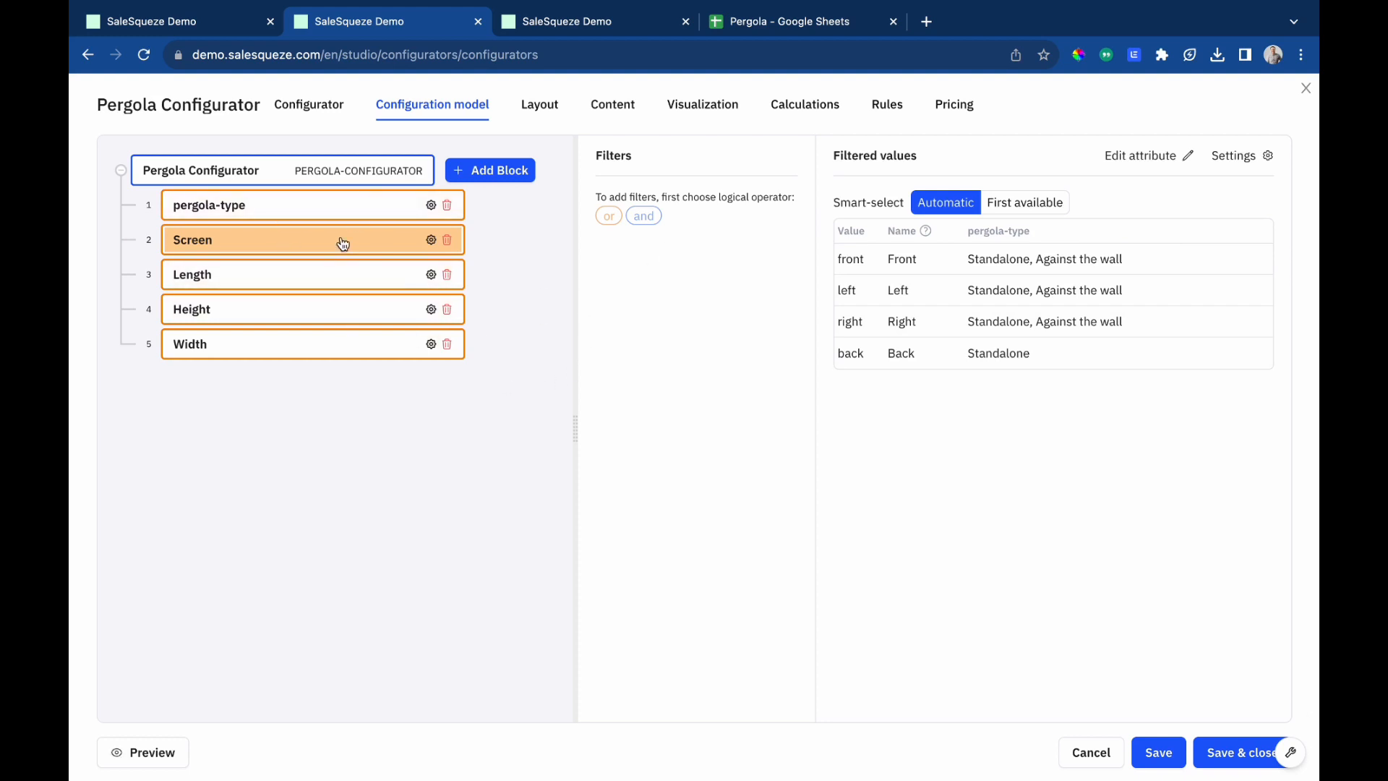
{"action": "left_click", "coordinate": [644, 217]}
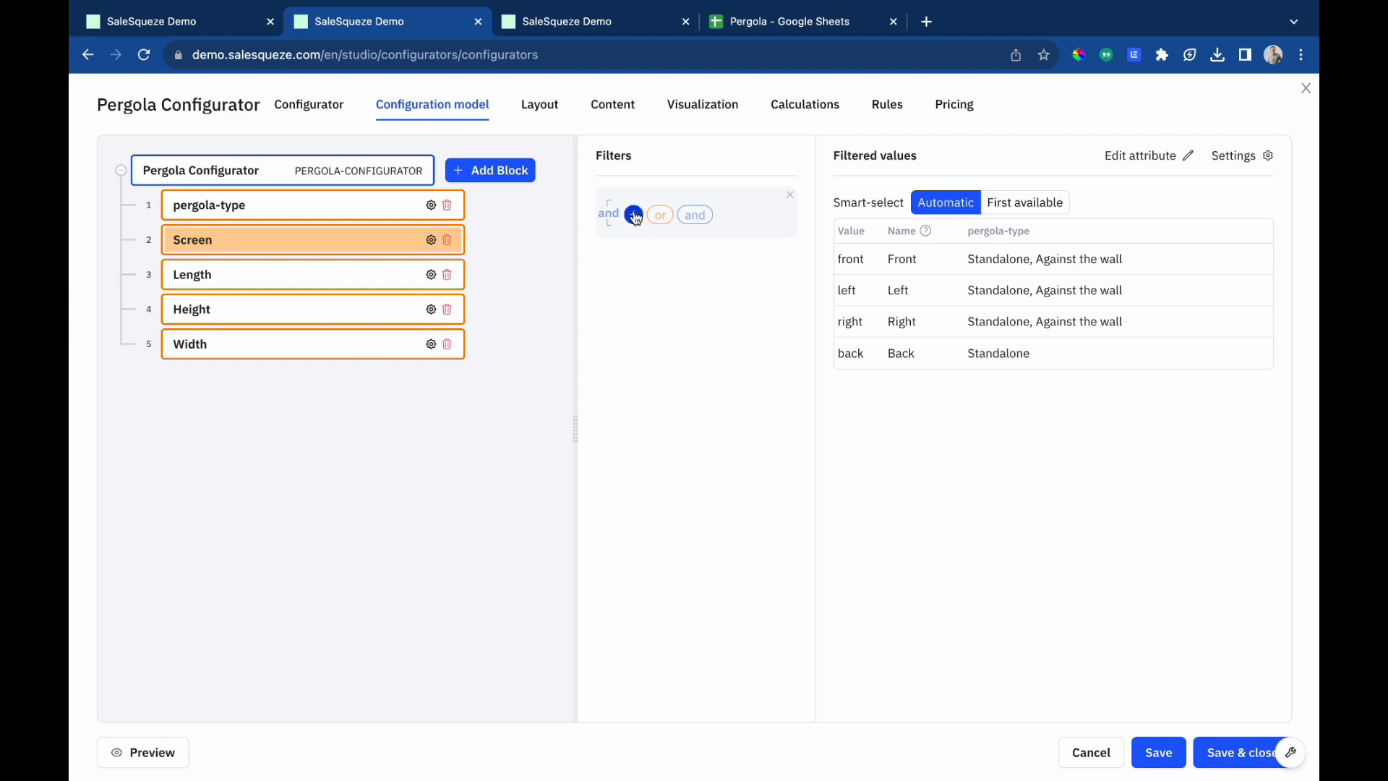
{"action": "left_click", "coordinate": [634, 215]}
{"action": "left_click", "coordinate": [406, 446]}
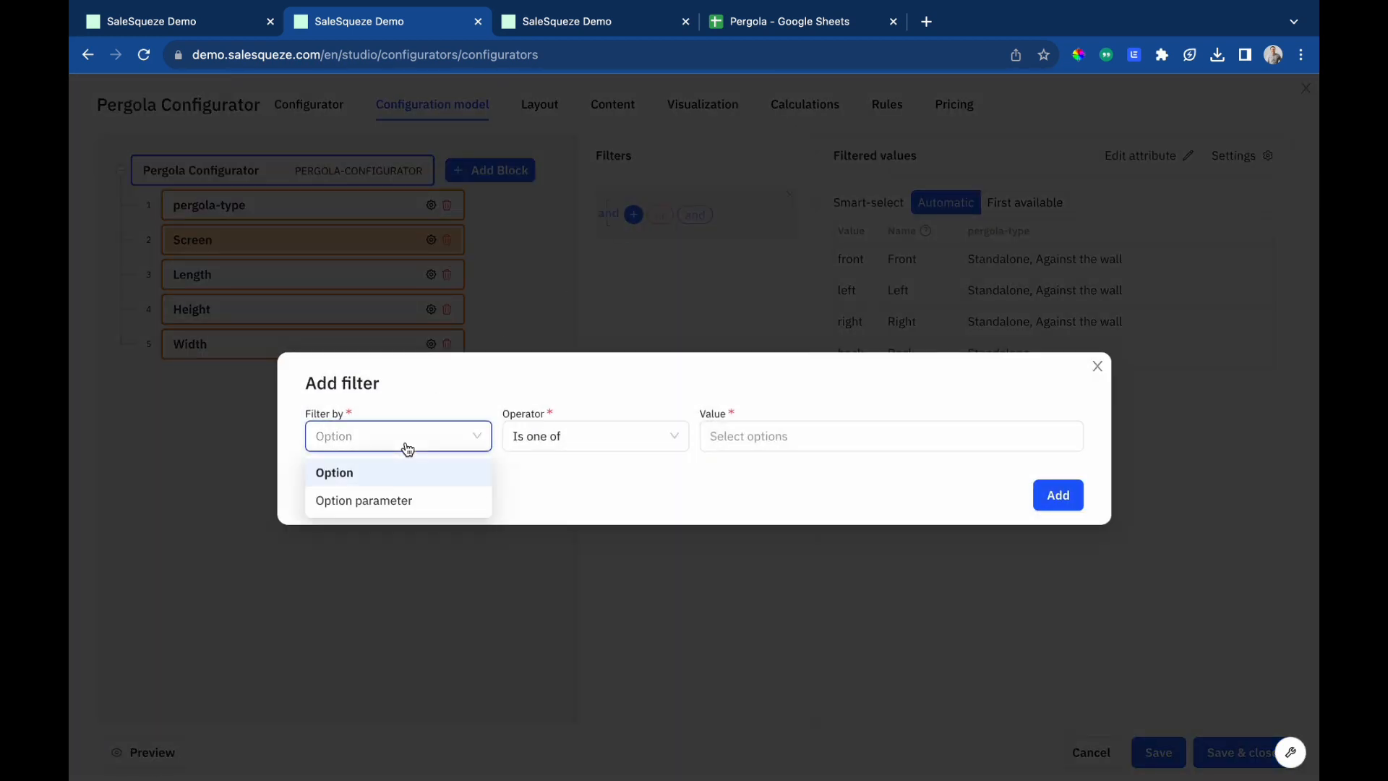
{"action": "left_click", "coordinate": [381, 500]}
{"action": "left_click", "coordinate": [530, 439]}
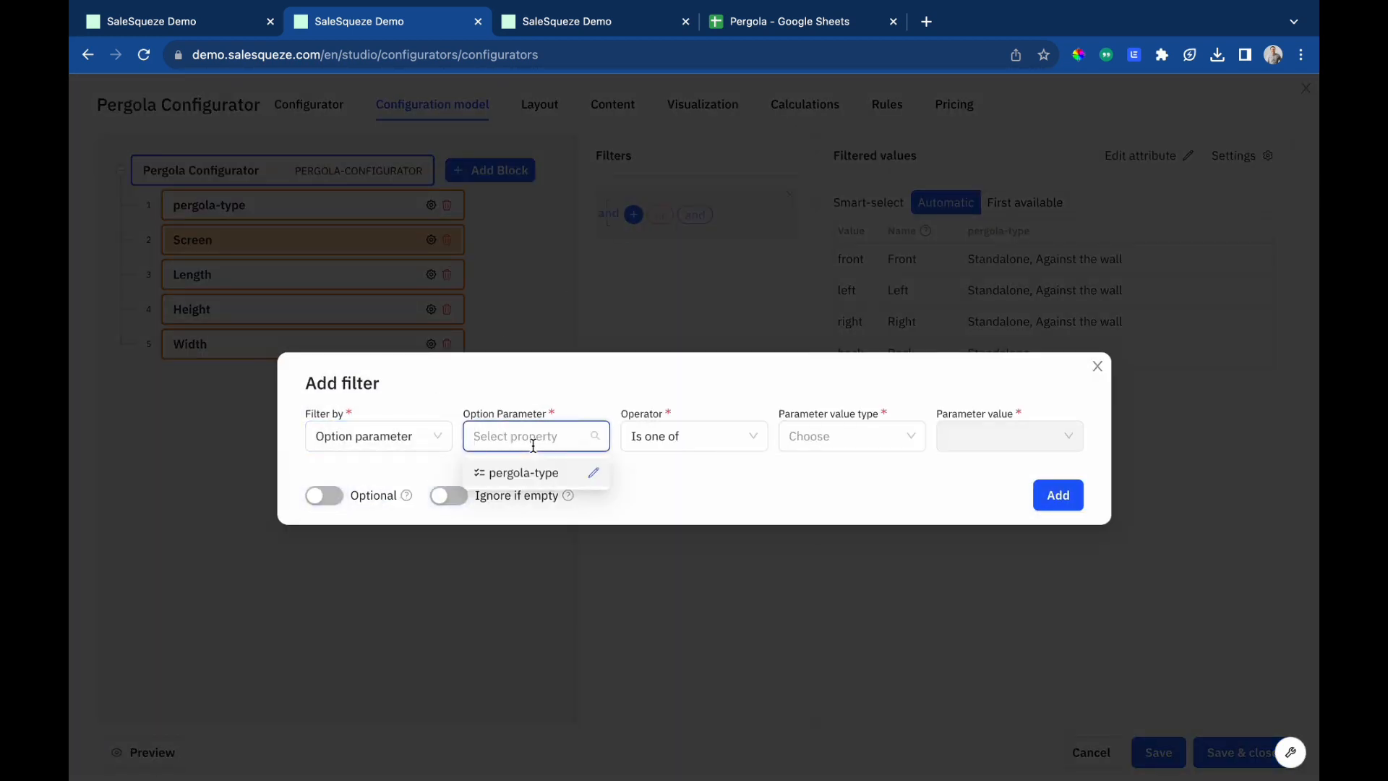
{"action": "left_click", "coordinate": [524, 475]}
{"action": "left_click", "coordinate": [811, 434]}
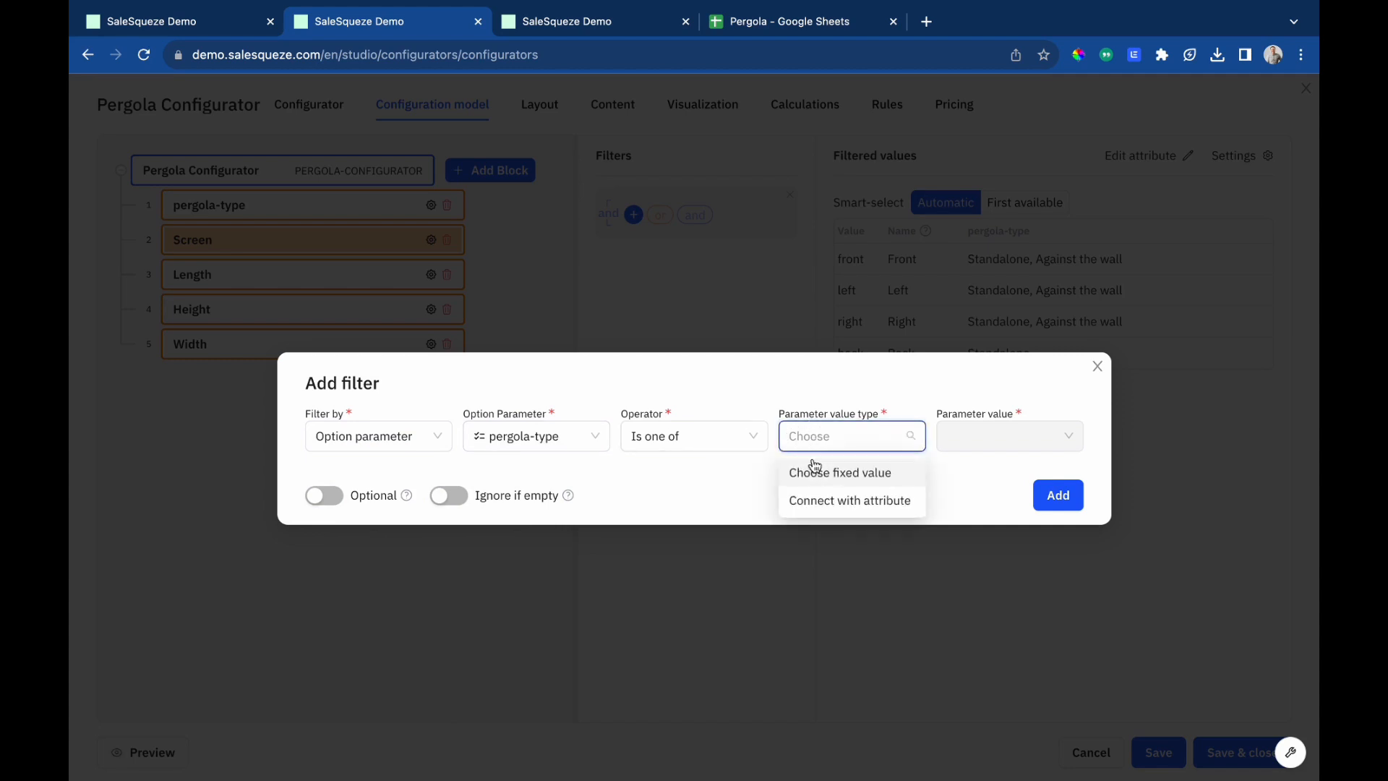
{"action": "left_click", "coordinate": [820, 500]}
{"action": "left_click", "coordinate": [962, 435]}
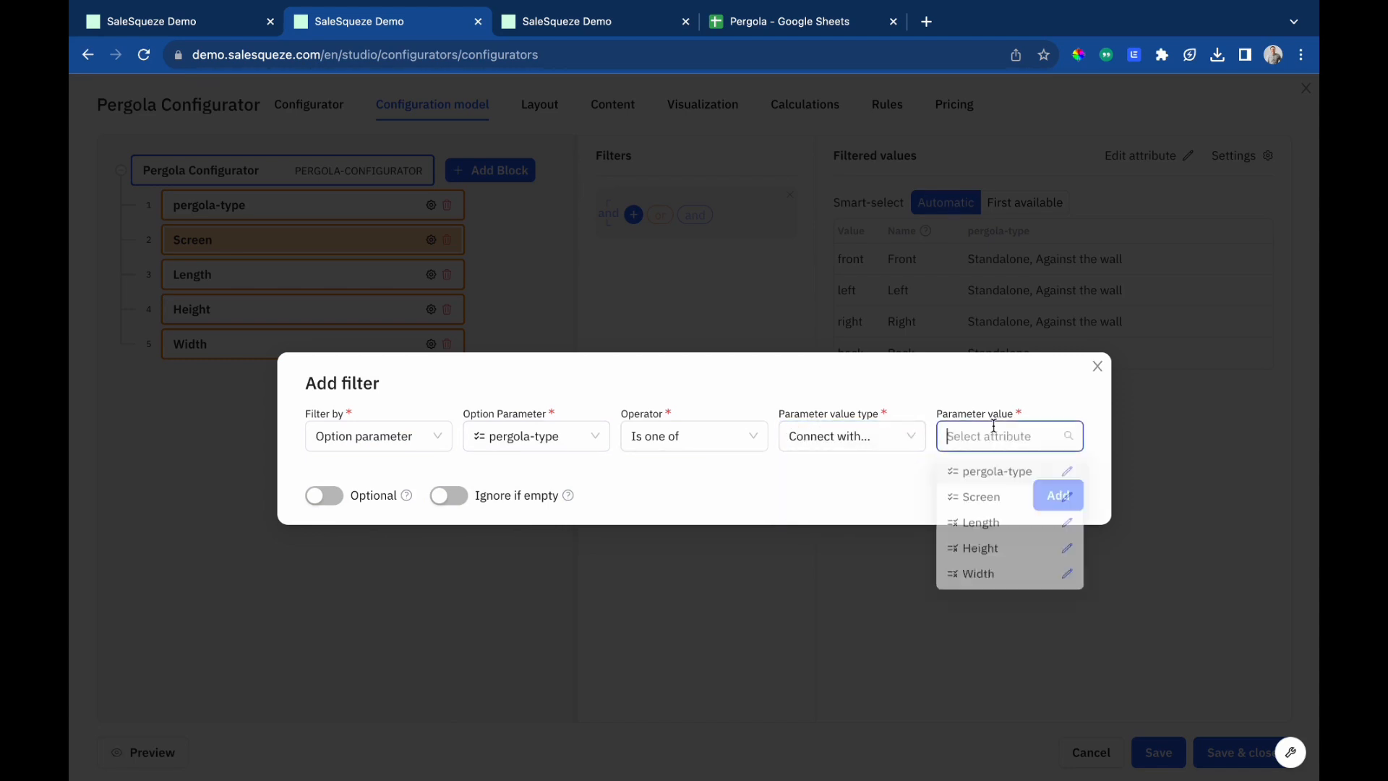
{"action": "left_click", "coordinate": [984, 475]}
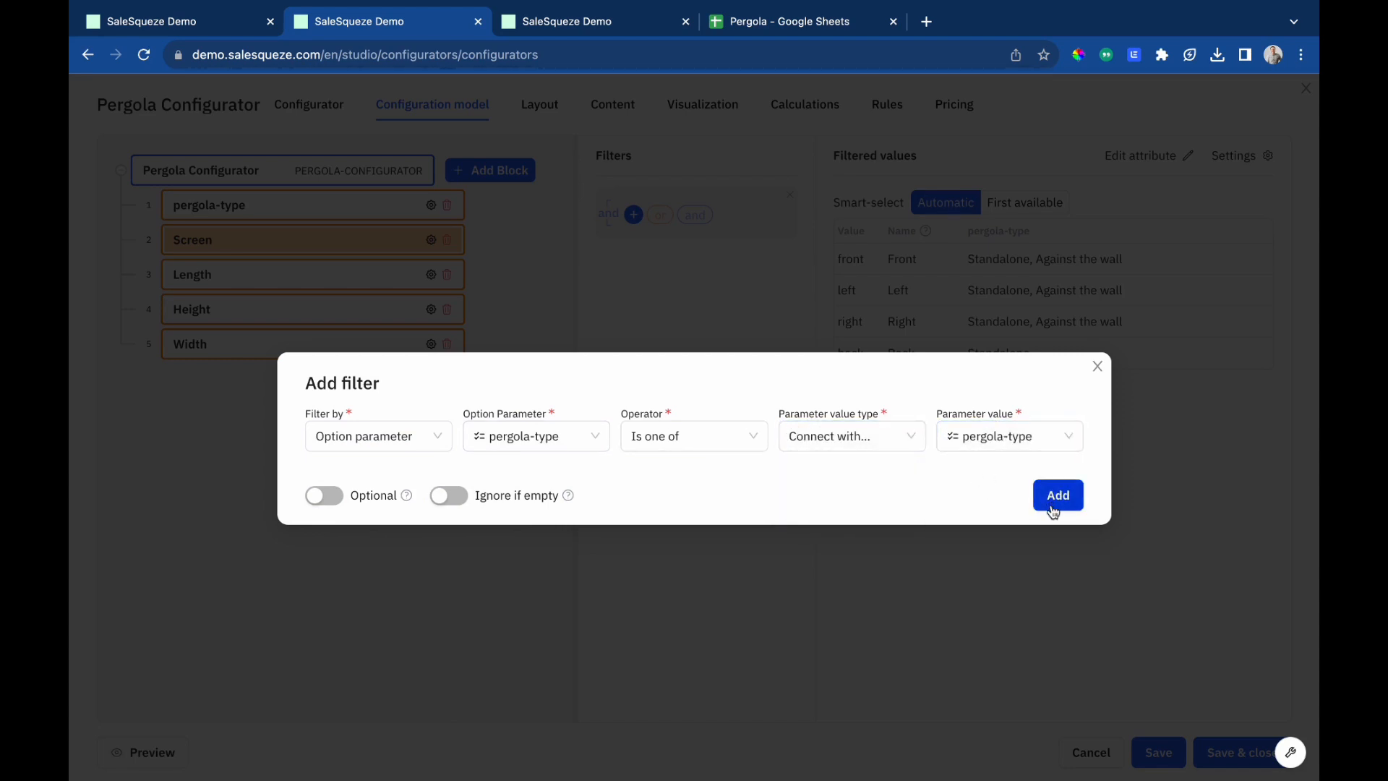
{"action": "left_click", "coordinate": [1054, 509]}
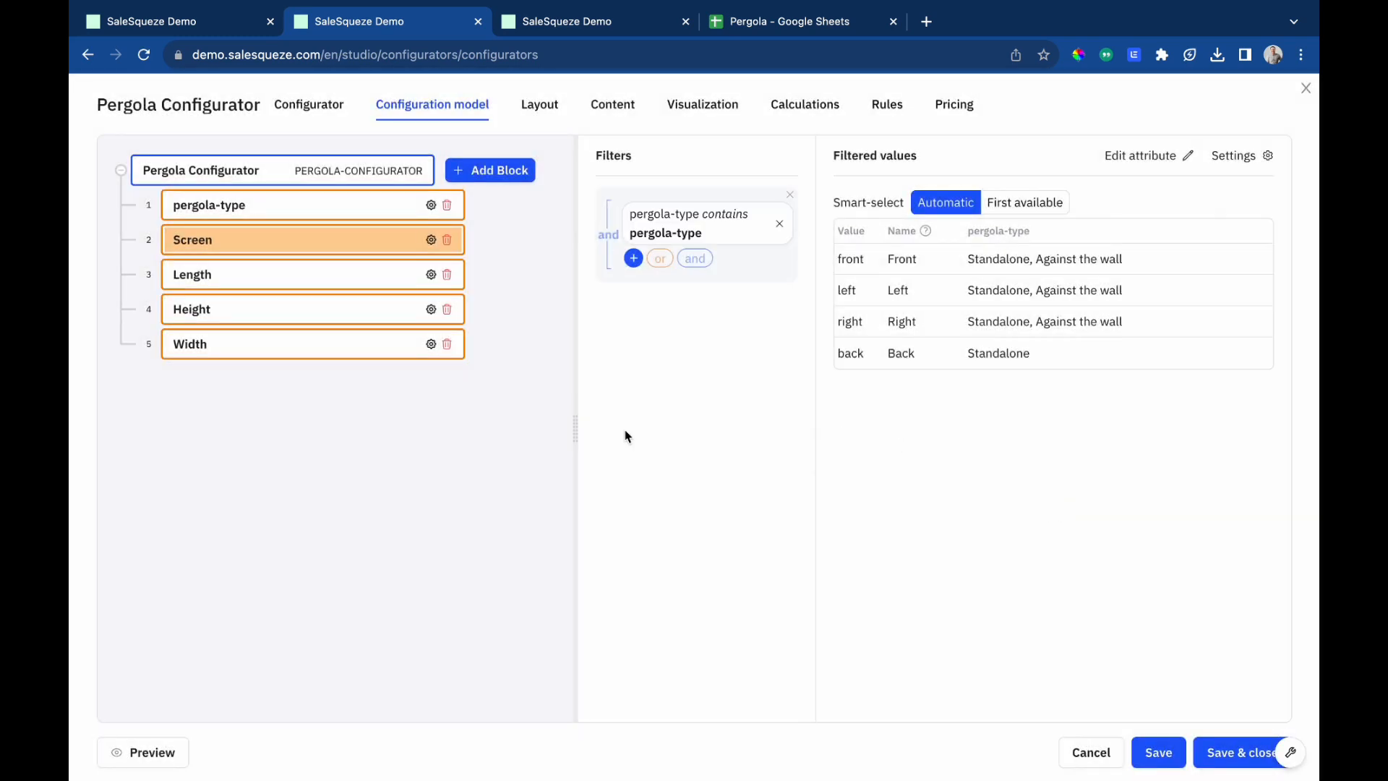
Add a component block named Pergola to the configuration model.
{"action": "left_click", "coordinate": [493, 173]}
{"action": "left_click", "coordinate": [492, 223]}
{"action": "left_click", "coordinate": [314, 371]}
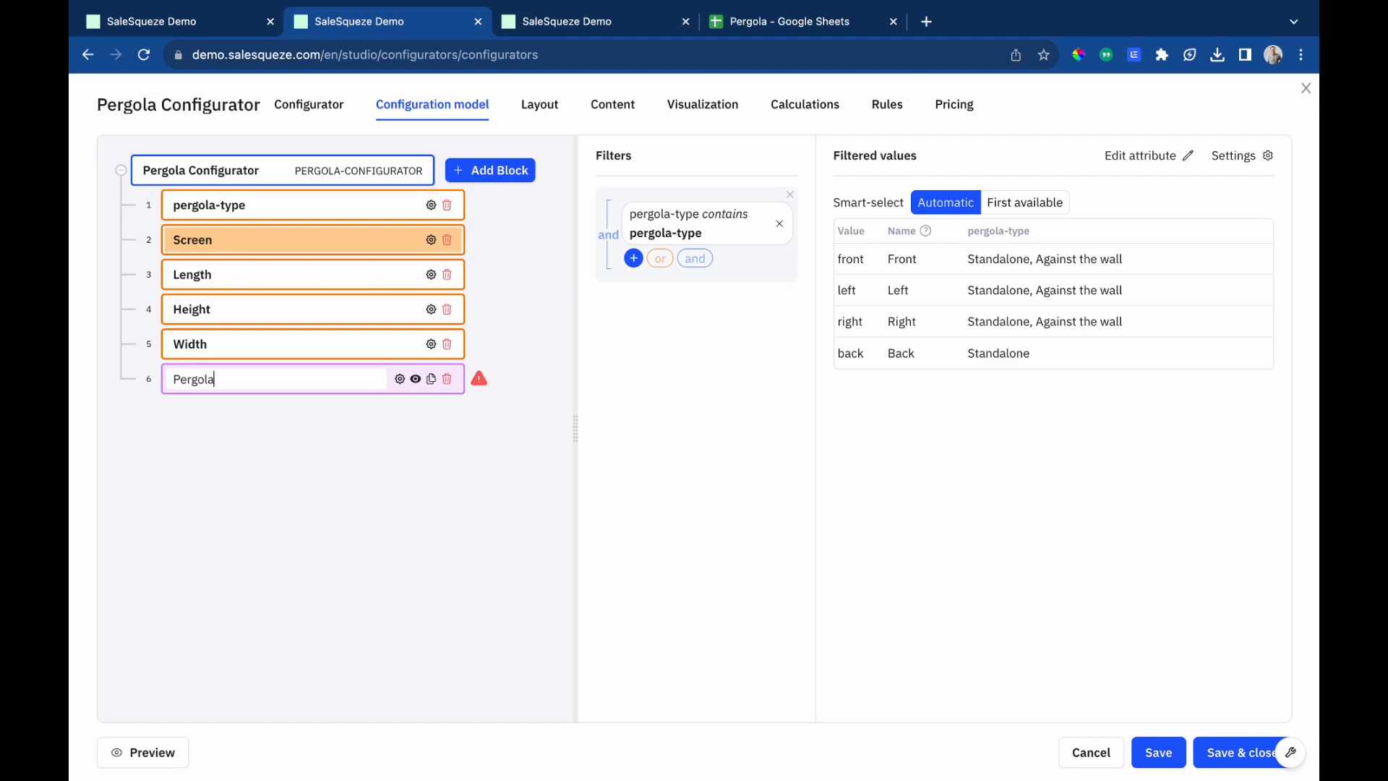
{"action": "key", "text": "Return"}
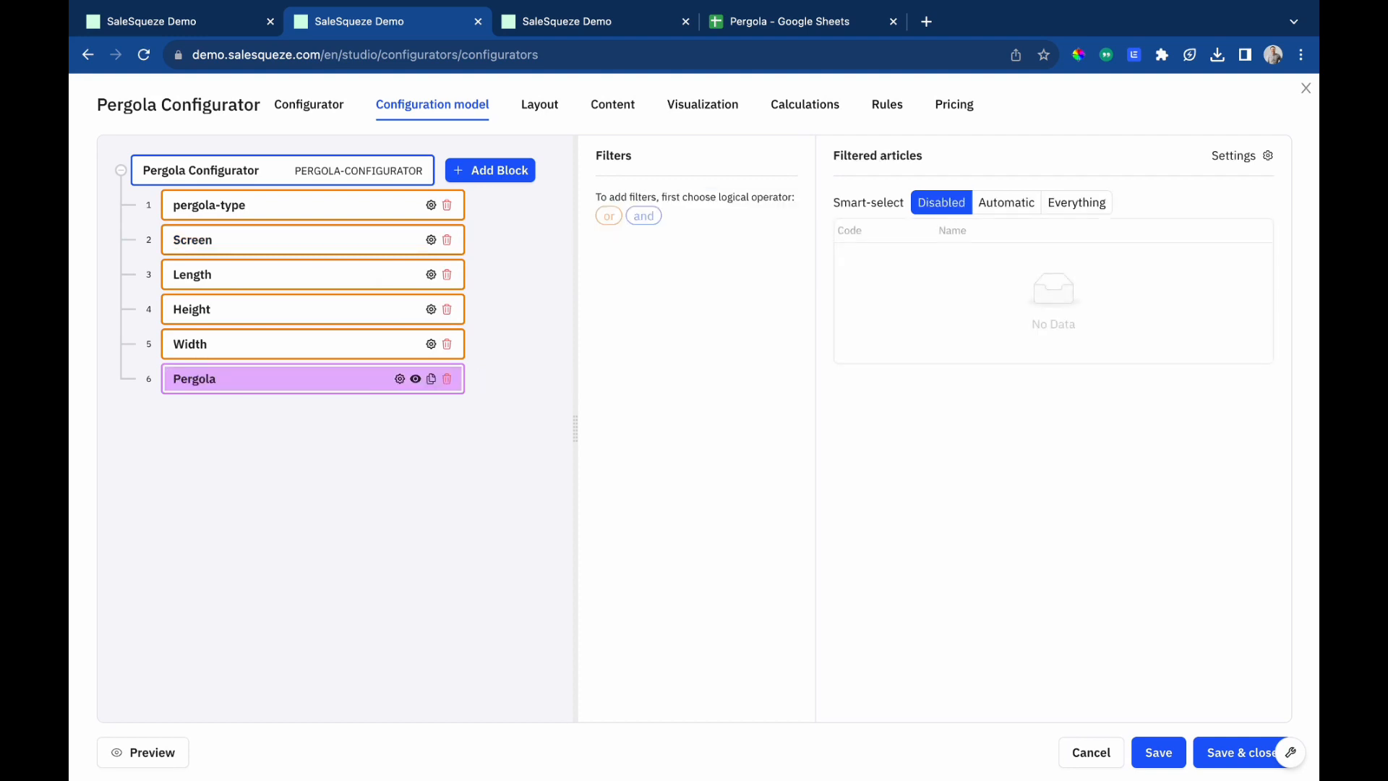
Add an 'and' filter to the Pergola component limiting articles to the Pergola base category.
{"action": "left_click", "coordinate": [620, 220]}
{"action": "left_click", "coordinate": [633, 216]}
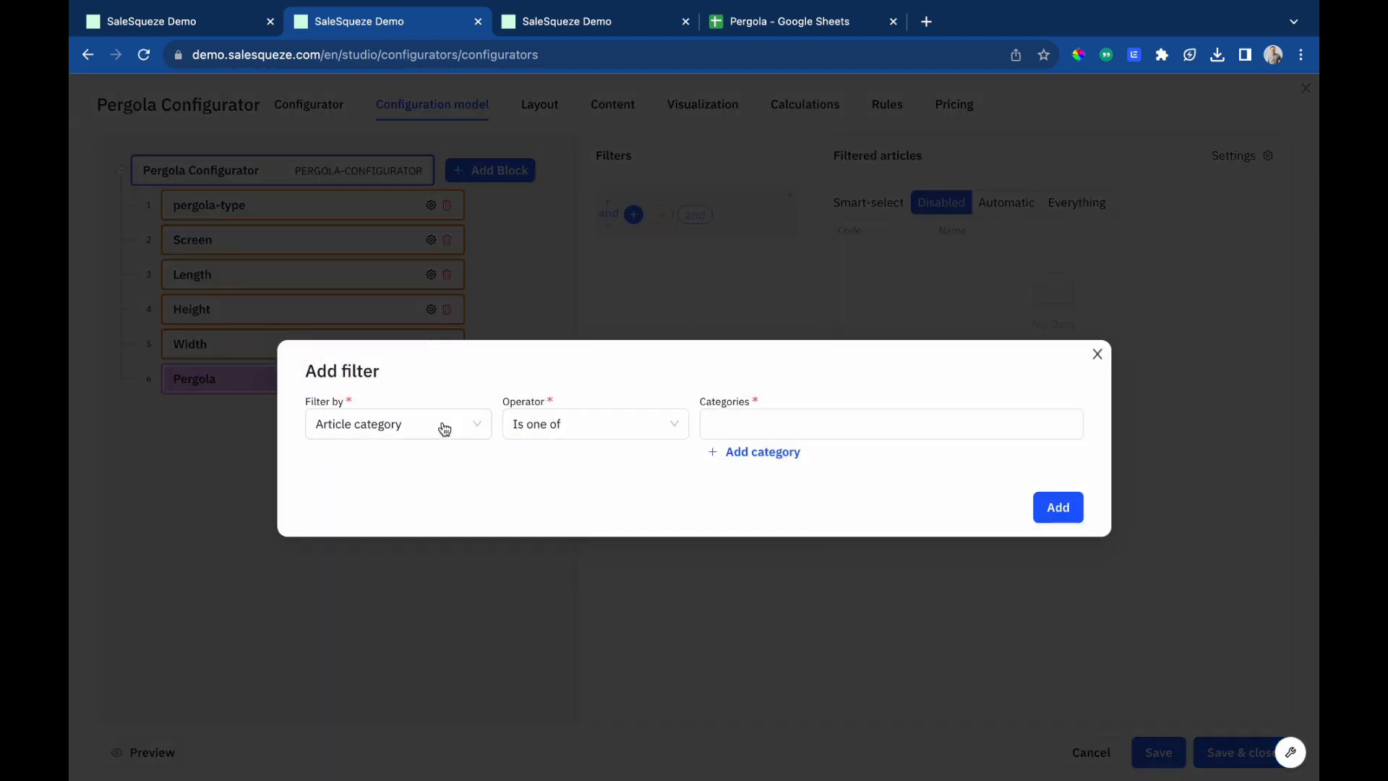
{"action": "left_click", "coordinate": [809, 432]}
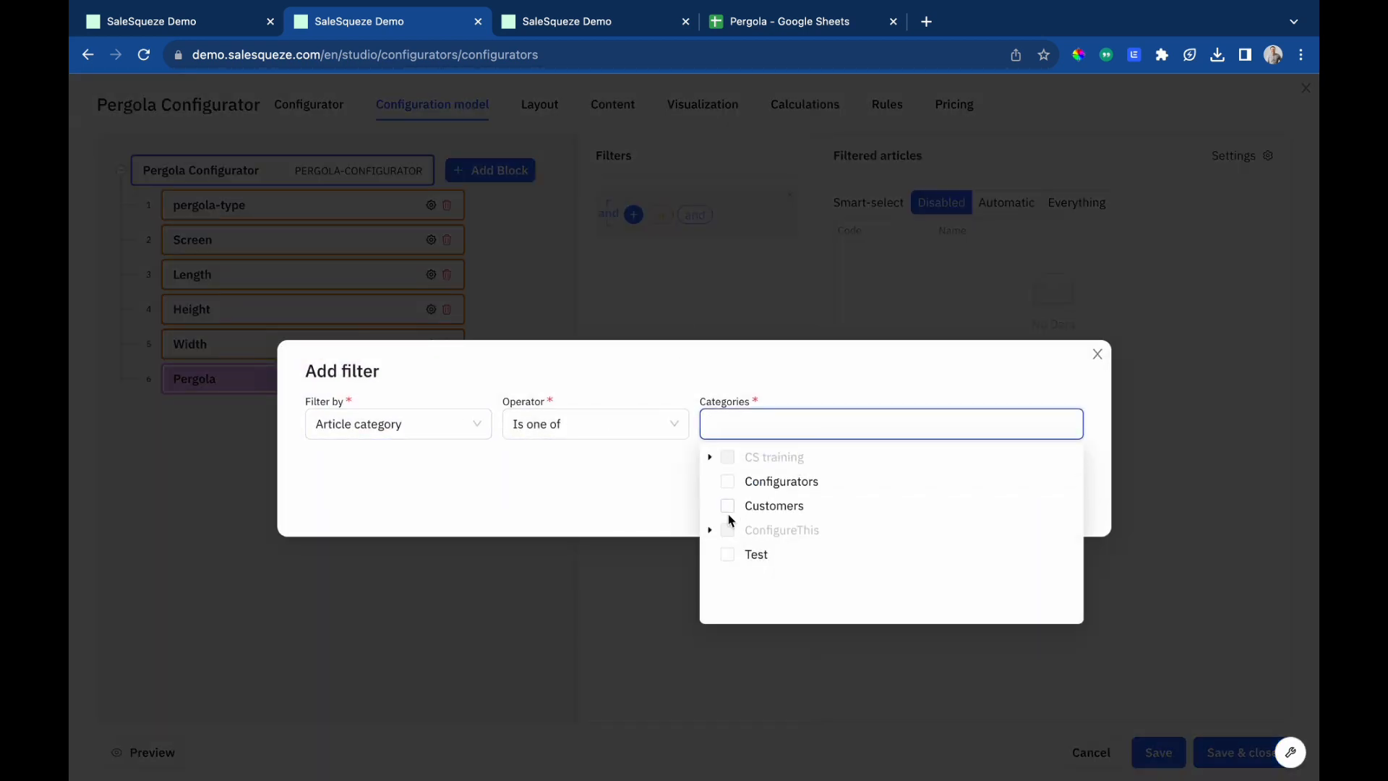
{"action": "left_click", "coordinate": [710, 458]}
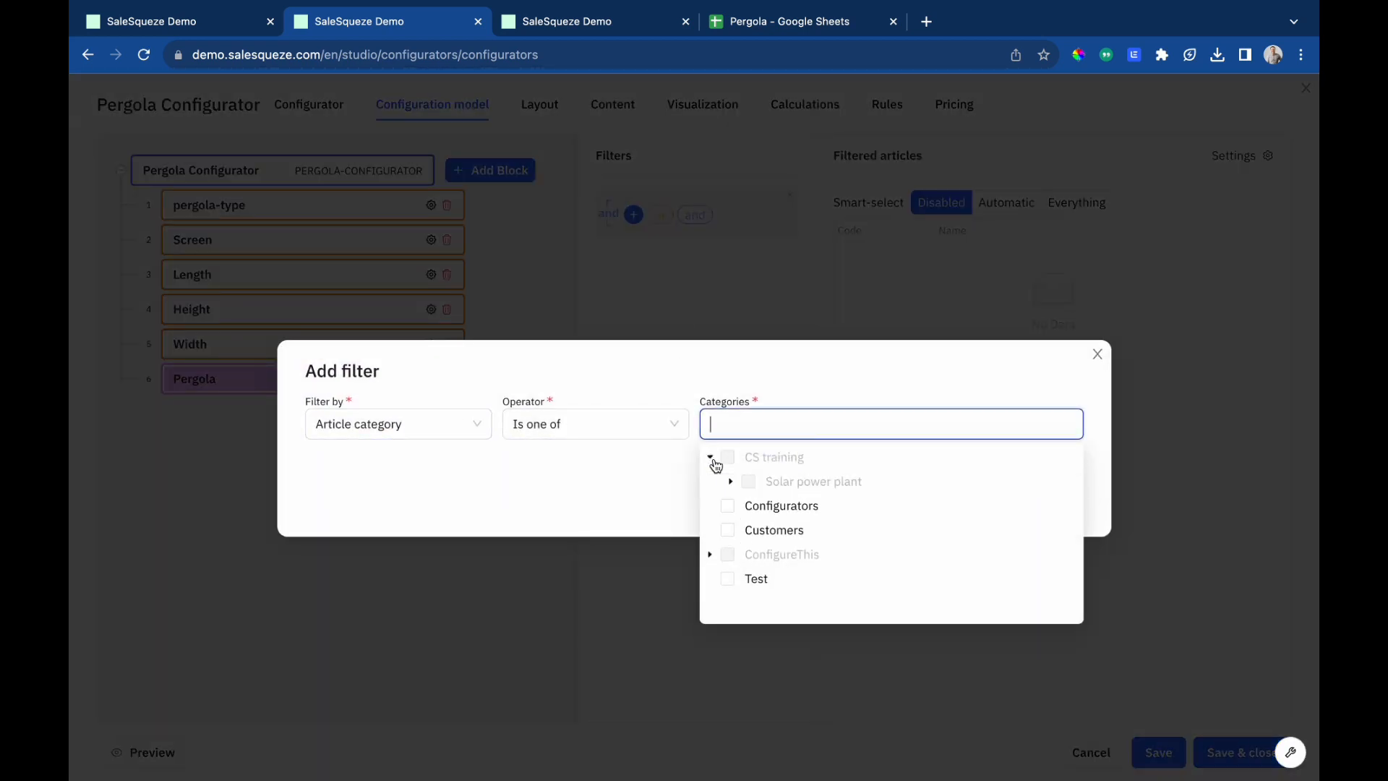
{"action": "left_click", "coordinate": [710, 554]}
{"action": "scroll", "coordinate": [793, 564], "scroll_direction": "down", "scroll_amount": 2}
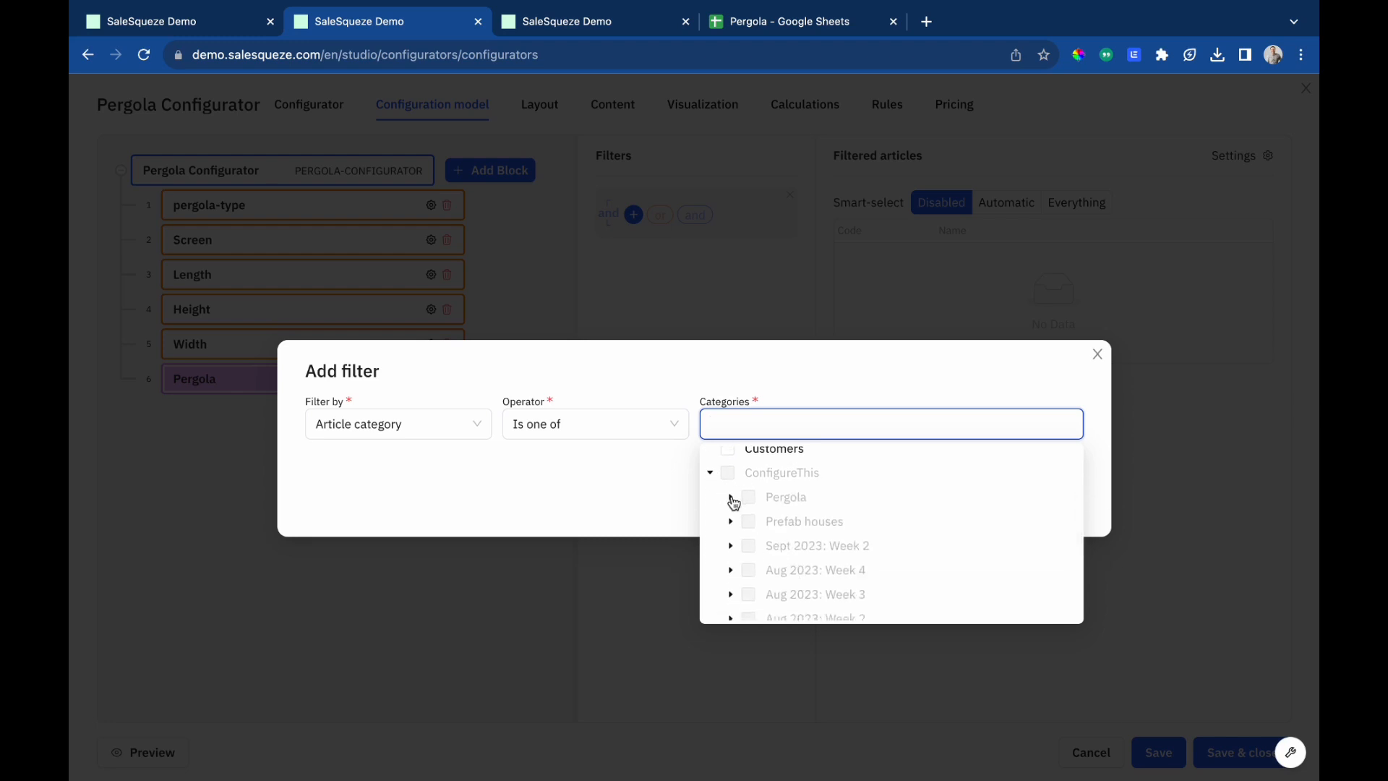
{"action": "left_click", "coordinate": [732, 499]}
{"action": "scroll", "coordinate": [768, 522], "scroll_direction": "down", "scroll_amount": 1}
{"action": "left_click", "coordinate": [769, 527]}
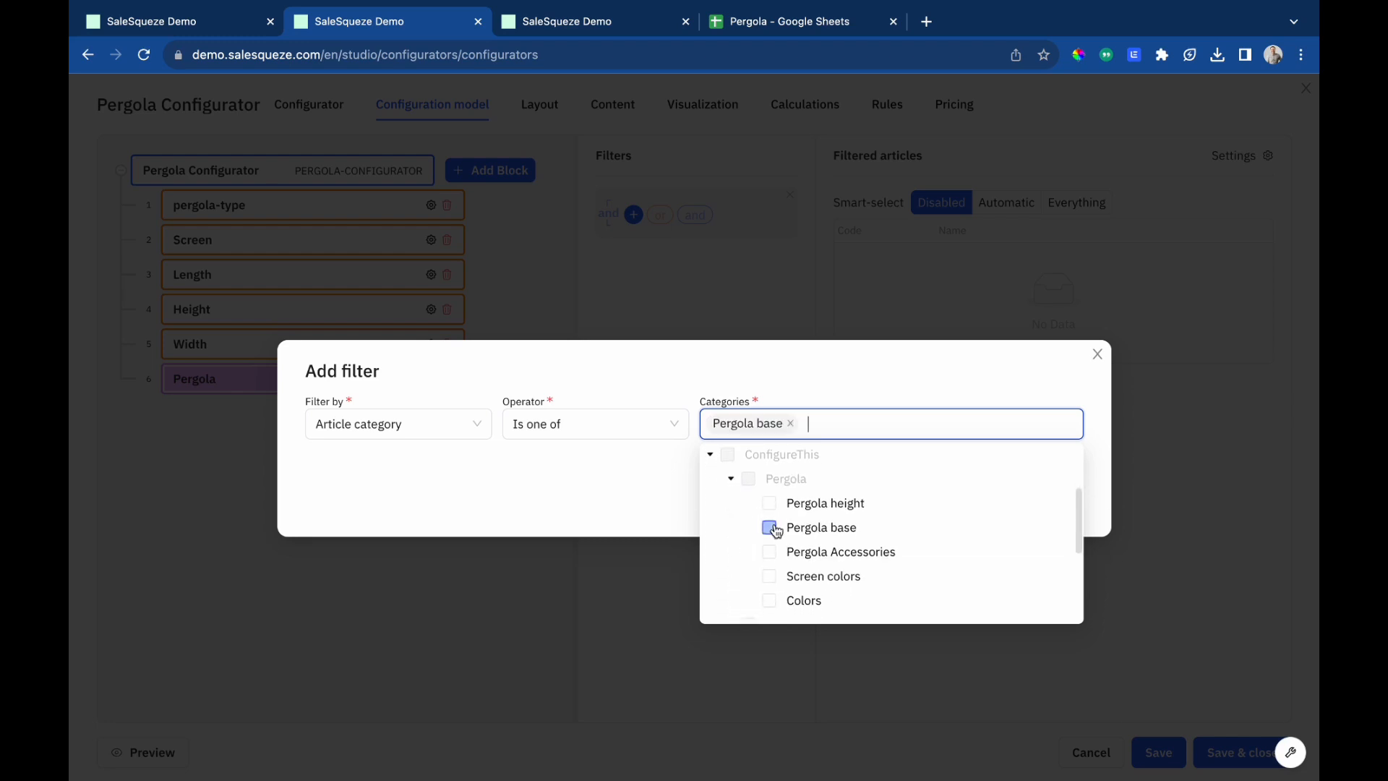
{"action": "left_click", "coordinate": [931, 390]}
{"action": "left_click", "coordinate": [1053, 517]}
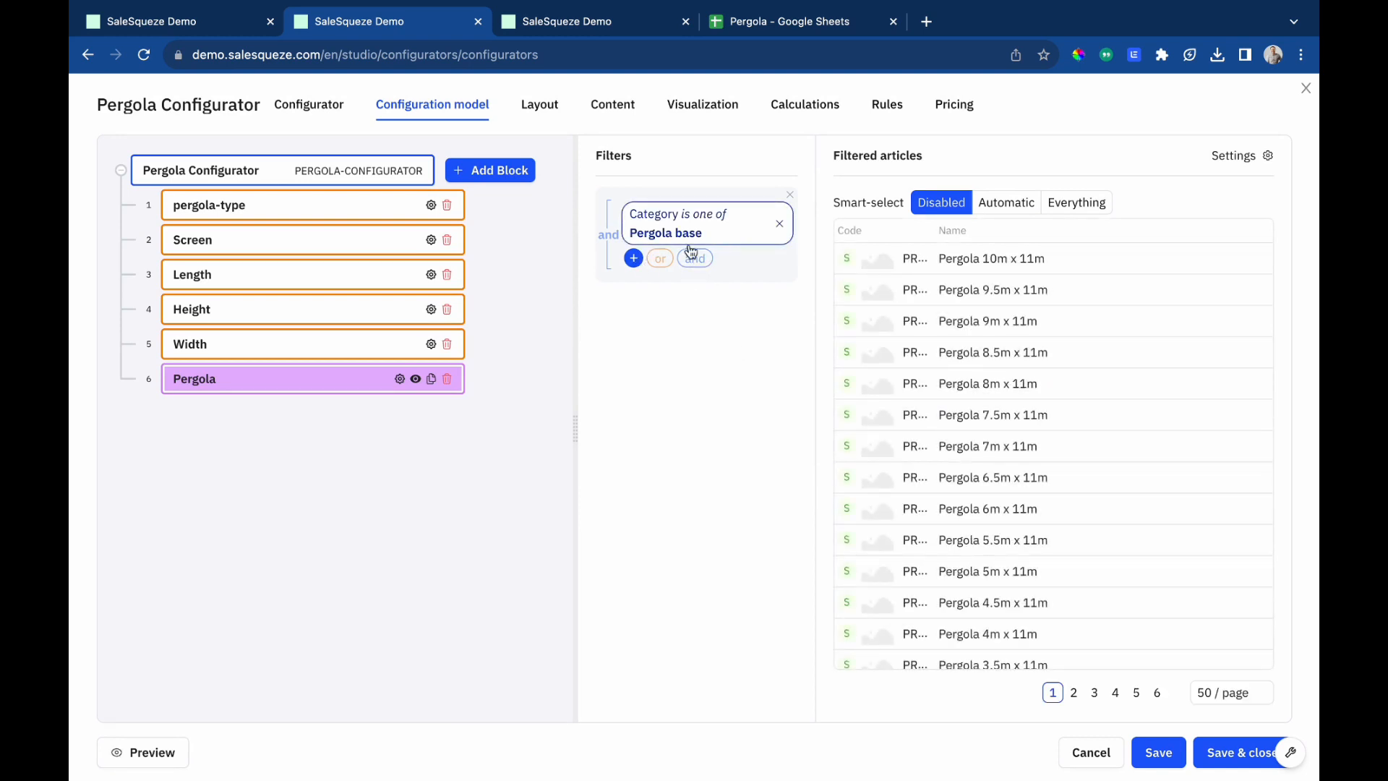
Add a Pergola component filter: article parameter Width is one of, connected with the Width attribute.
{"action": "left_click", "coordinate": [634, 258]}
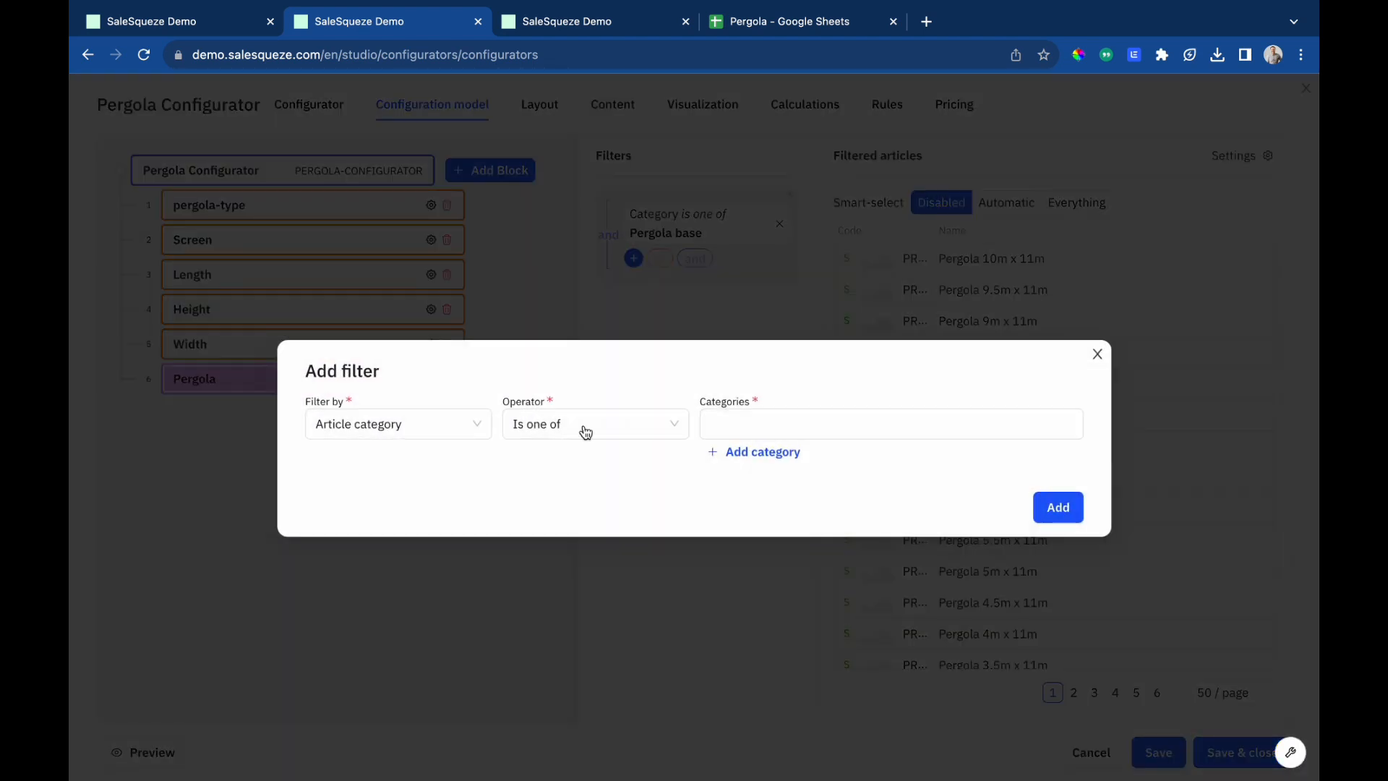
{"action": "left_click", "coordinate": [418, 432]}
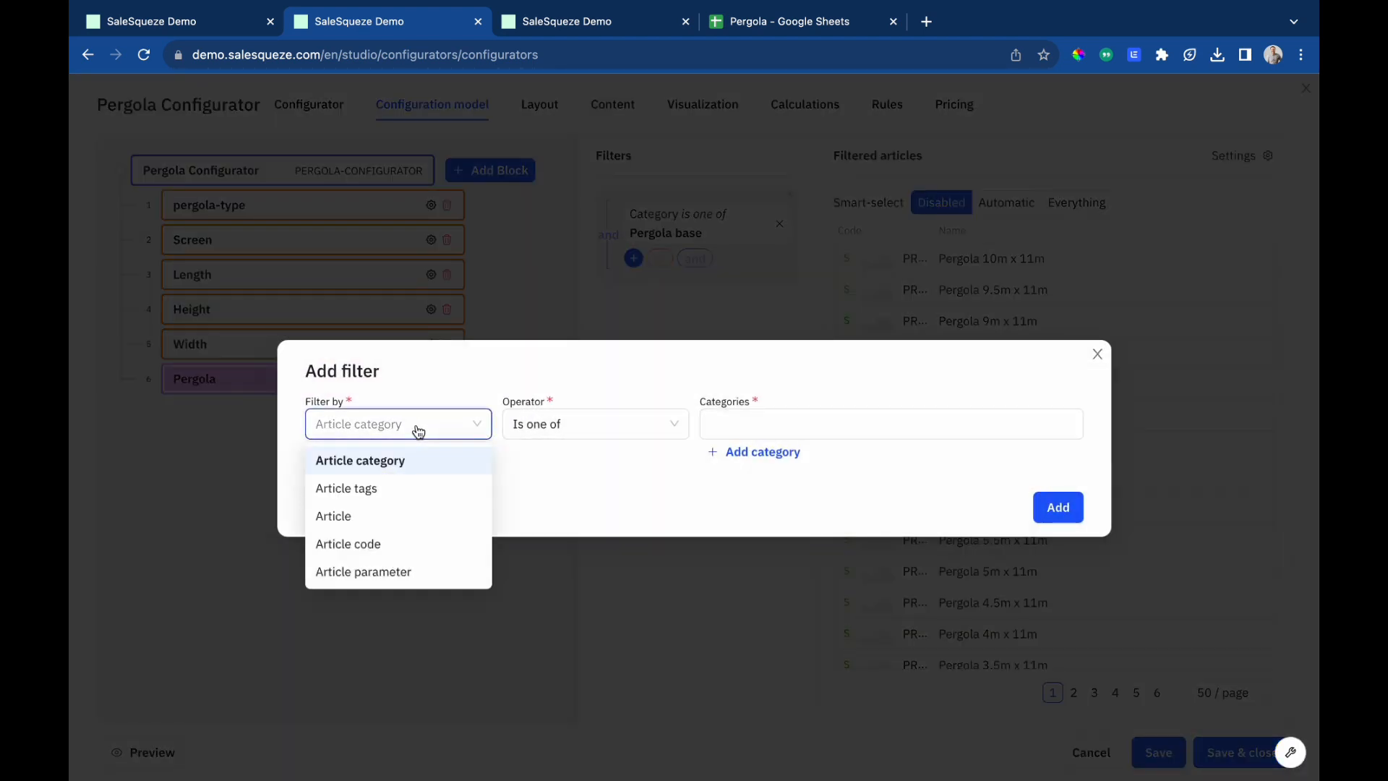
{"action": "left_click", "coordinate": [386, 571]}
{"action": "left_click", "coordinate": [552, 436]}
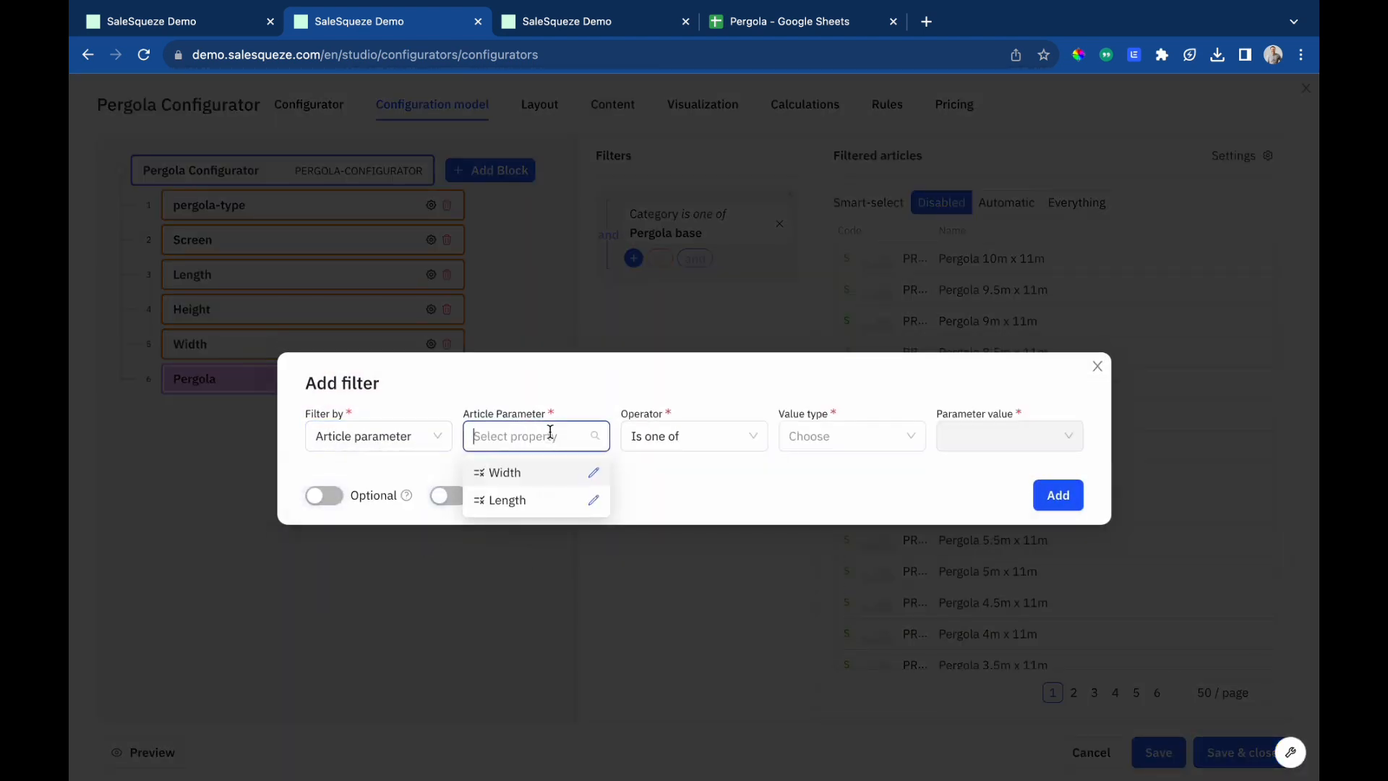
{"action": "left_click", "coordinate": [526, 485]}
{"action": "left_click", "coordinate": [808, 437]}
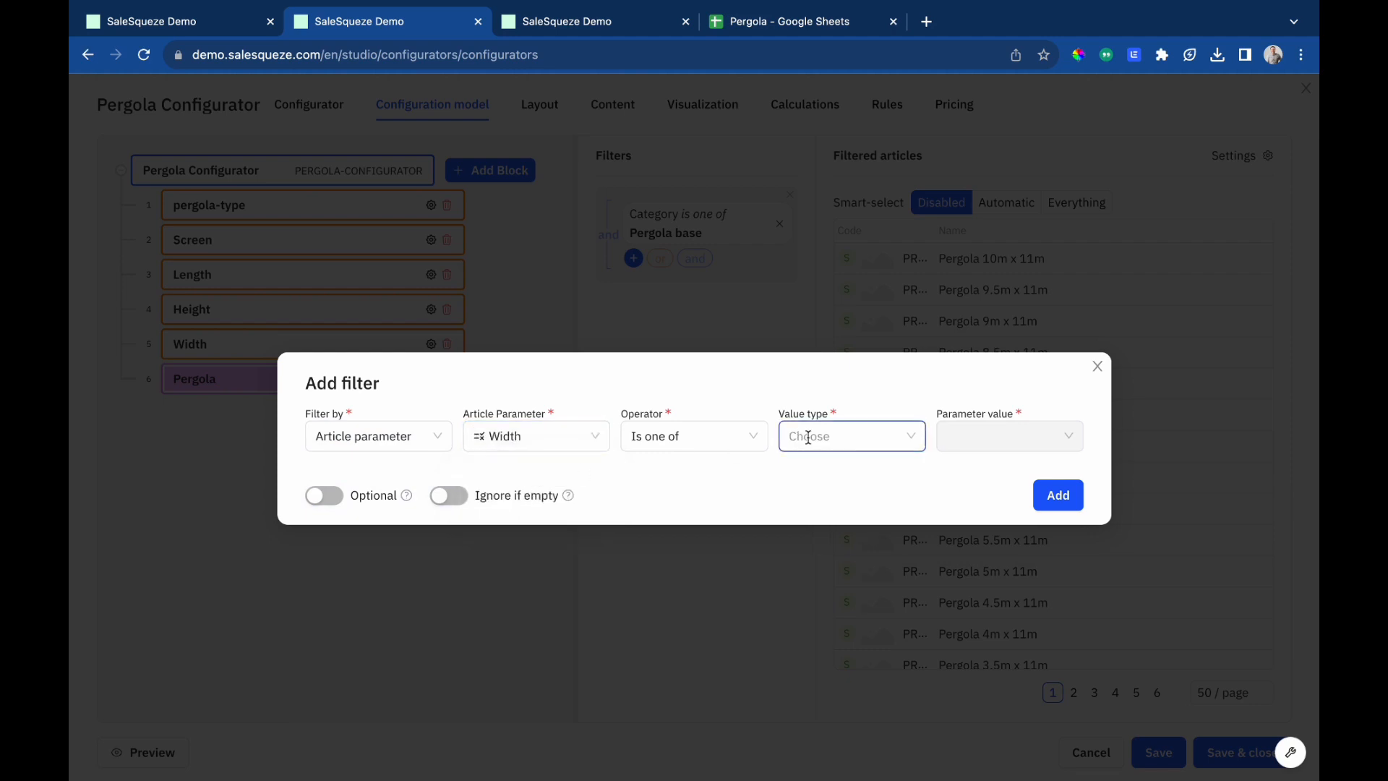
{"action": "left_click", "coordinate": [827, 502]}
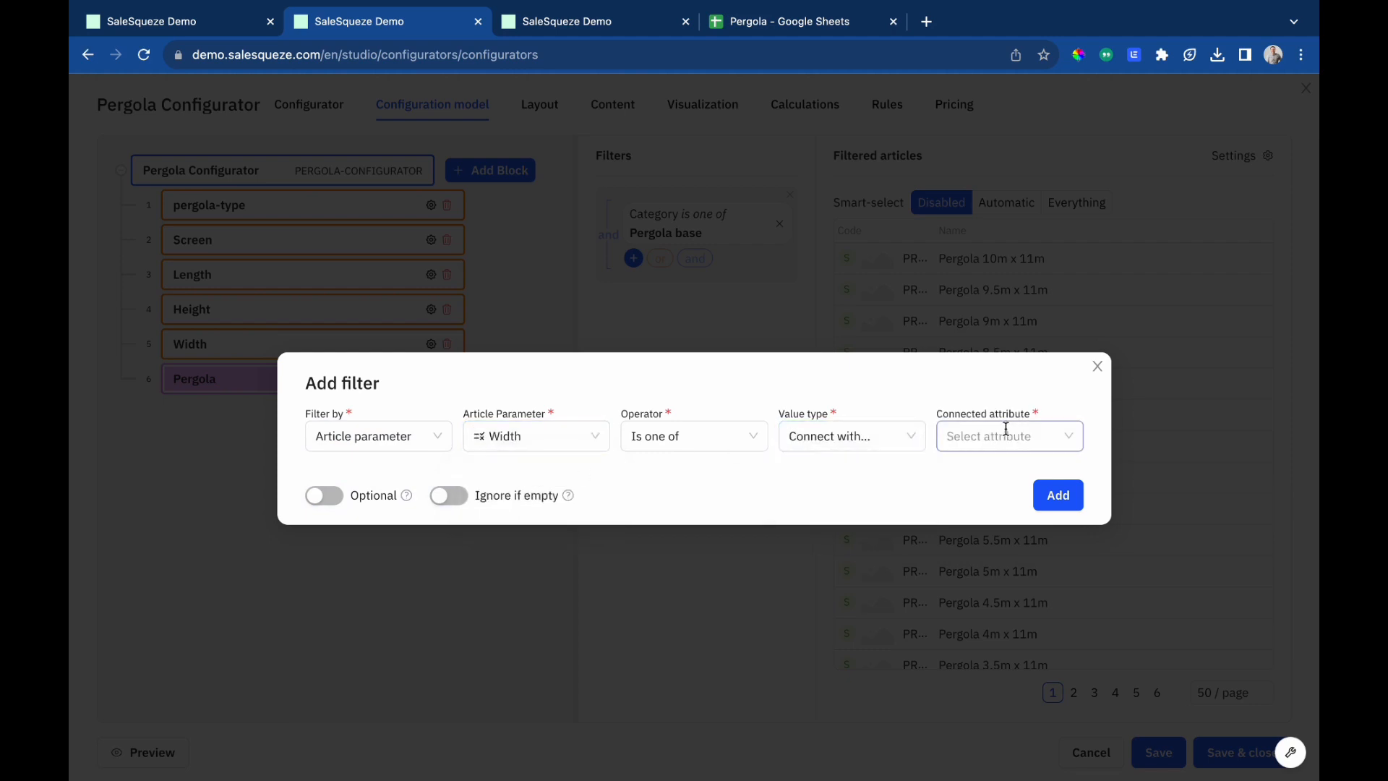
{"action": "left_click", "coordinate": [1005, 432]}
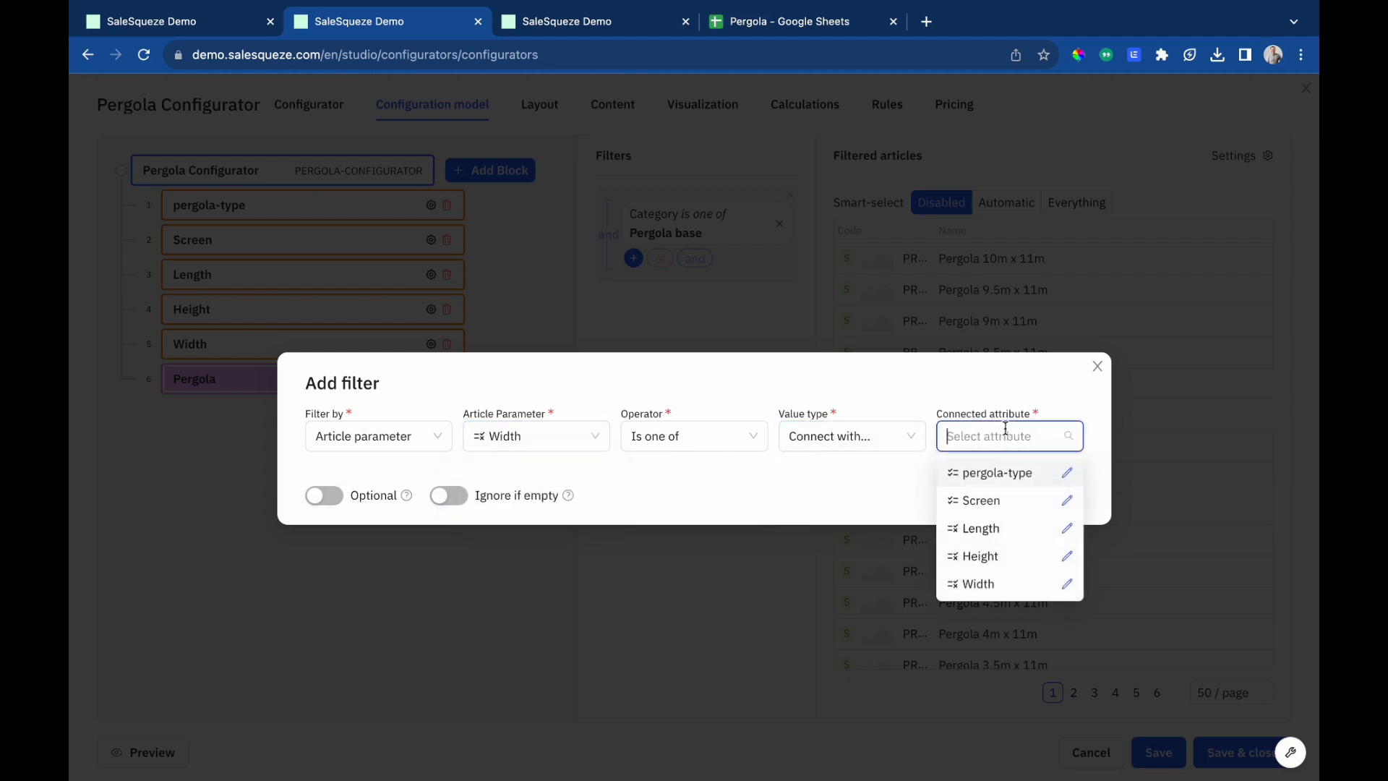
{"action": "left_click", "coordinate": [979, 586]}
{"action": "left_click", "coordinate": [1056, 495]}
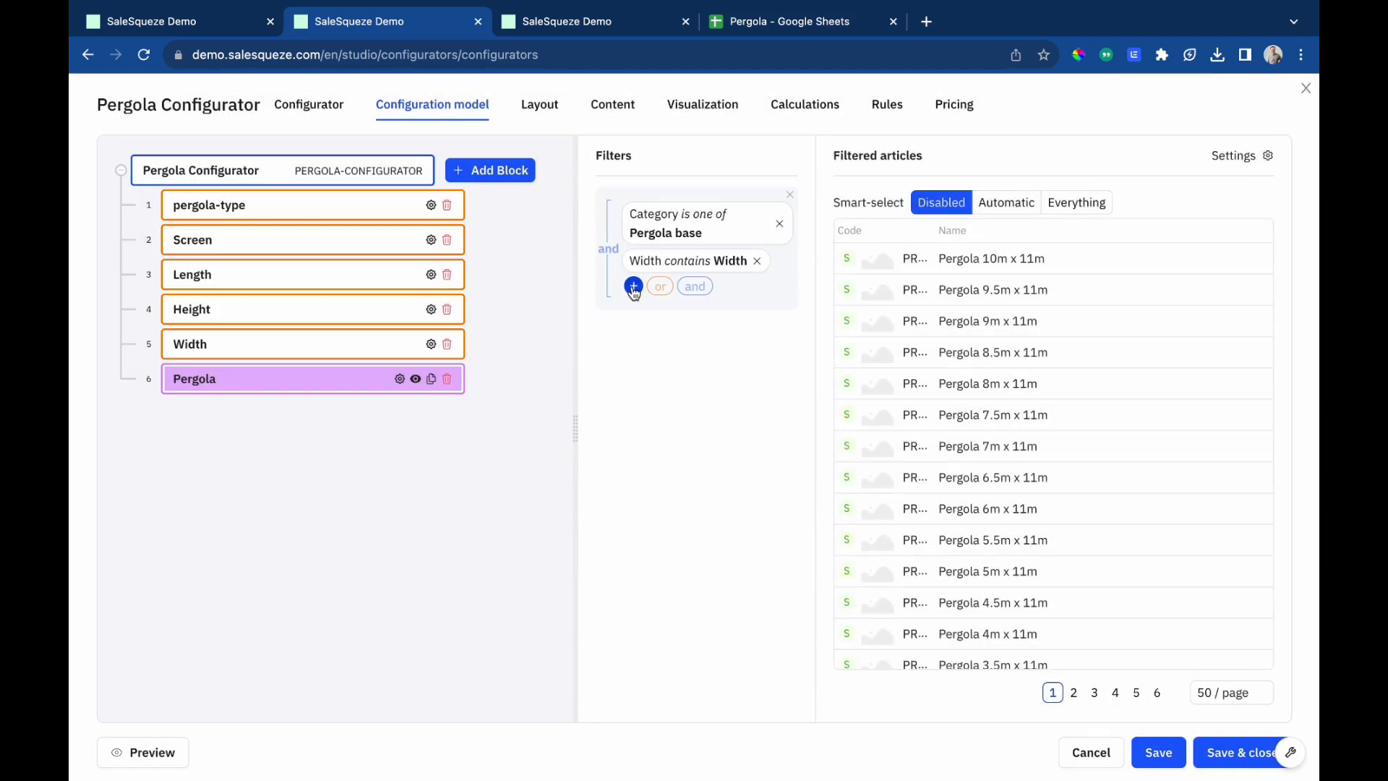
Add a Pergola component filter: article parameter Length is one of, connected with the Length attribute.
{"action": "left_click", "coordinate": [633, 287]}
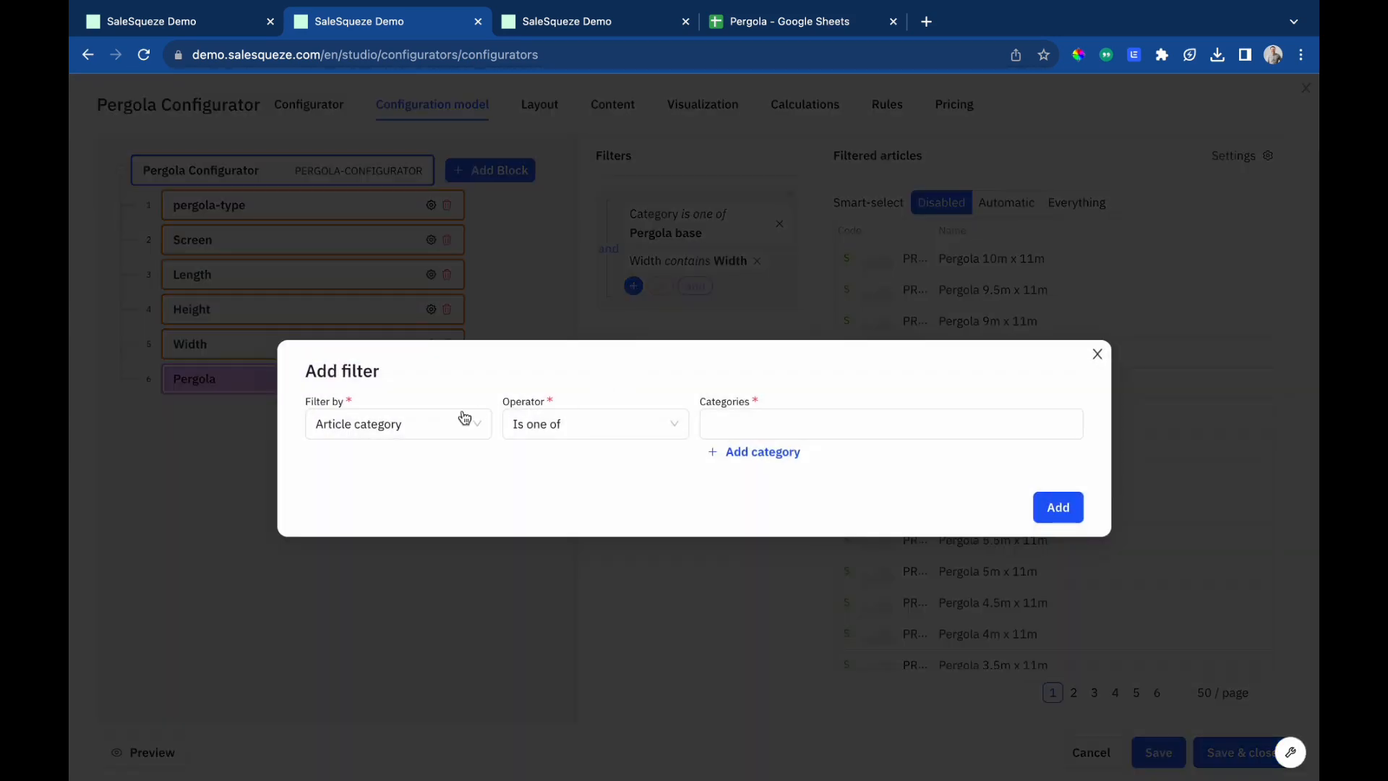
{"action": "left_click", "coordinate": [424, 434]}
{"action": "left_click", "coordinate": [384, 572]}
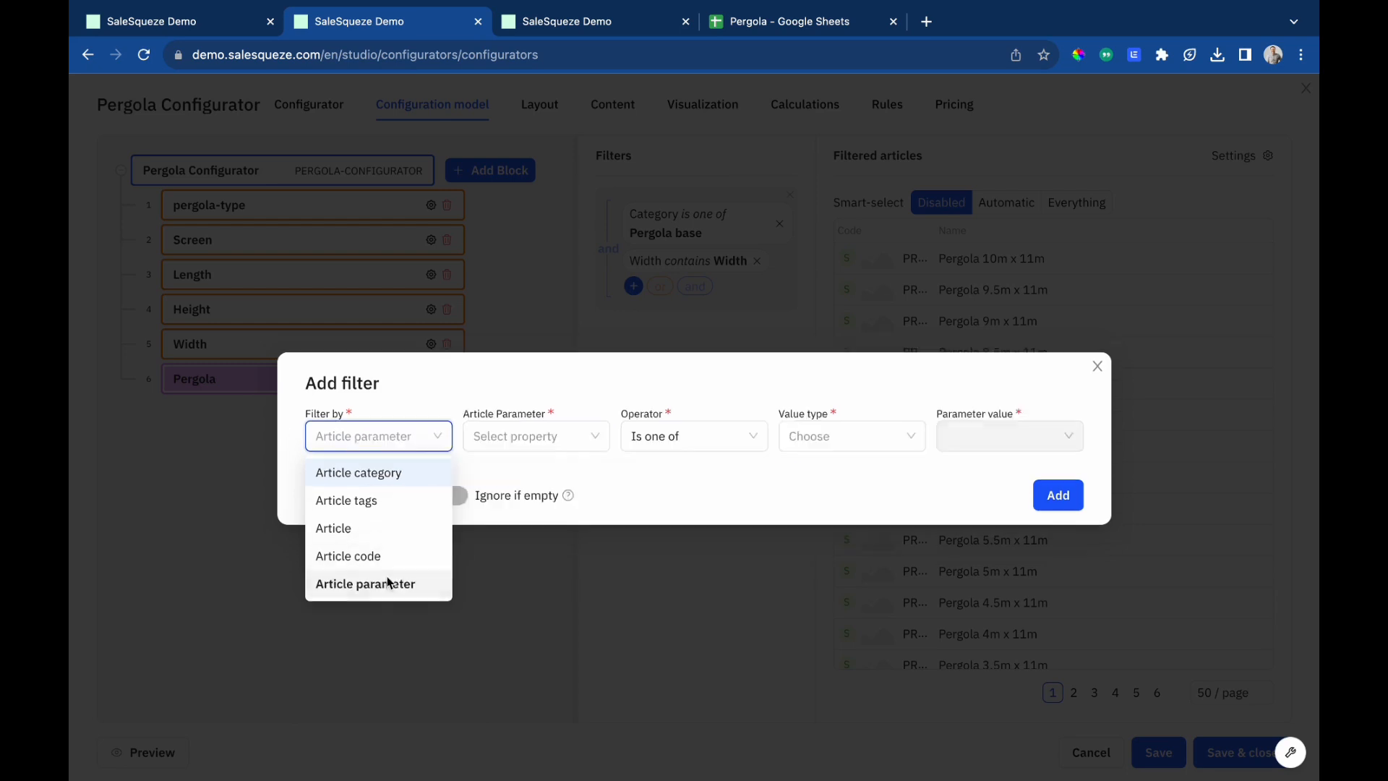
{"action": "left_click", "coordinate": [585, 434]}
{"action": "left_click", "coordinate": [554, 497]}
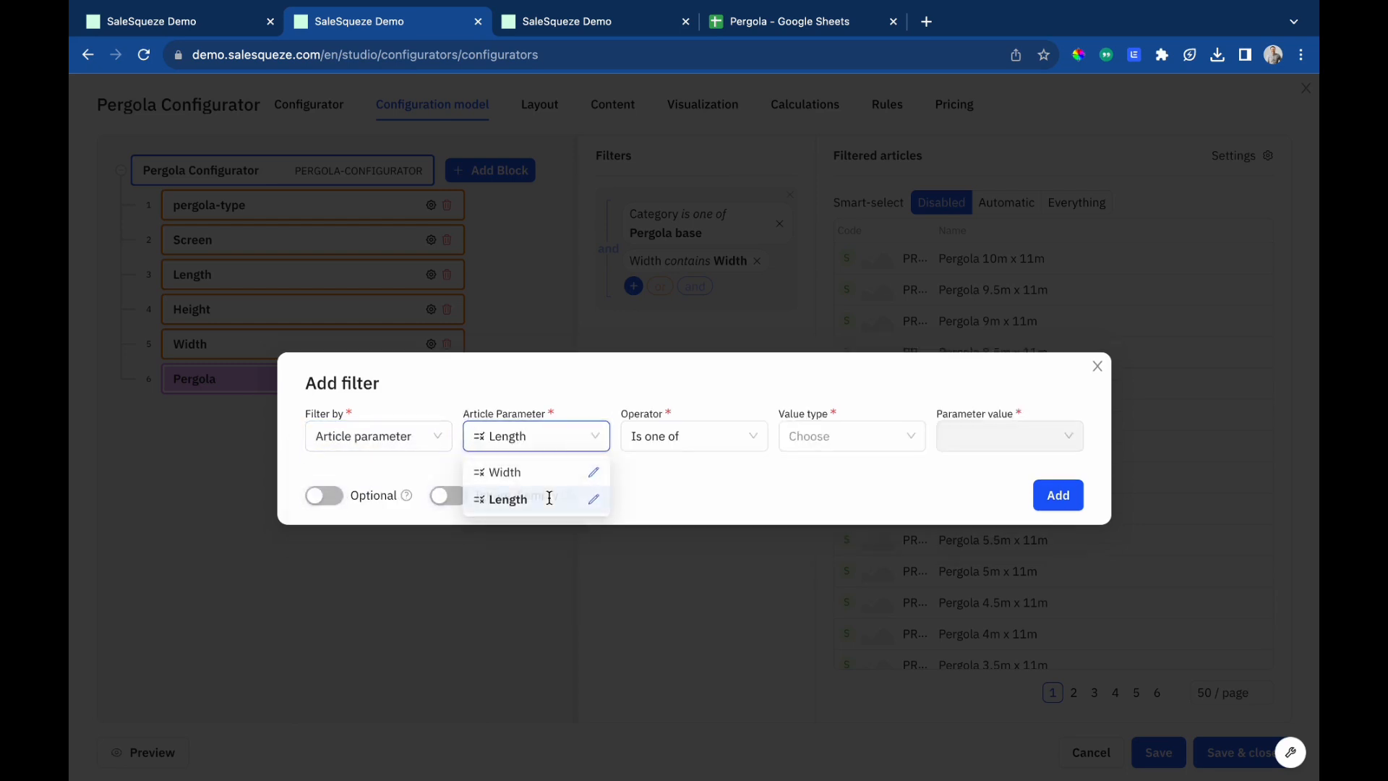
{"action": "left_click", "coordinate": [853, 442]}
{"action": "left_click", "coordinate": [847, 504]}
{"action": "left_click", "coordinate": [1009, 437]}
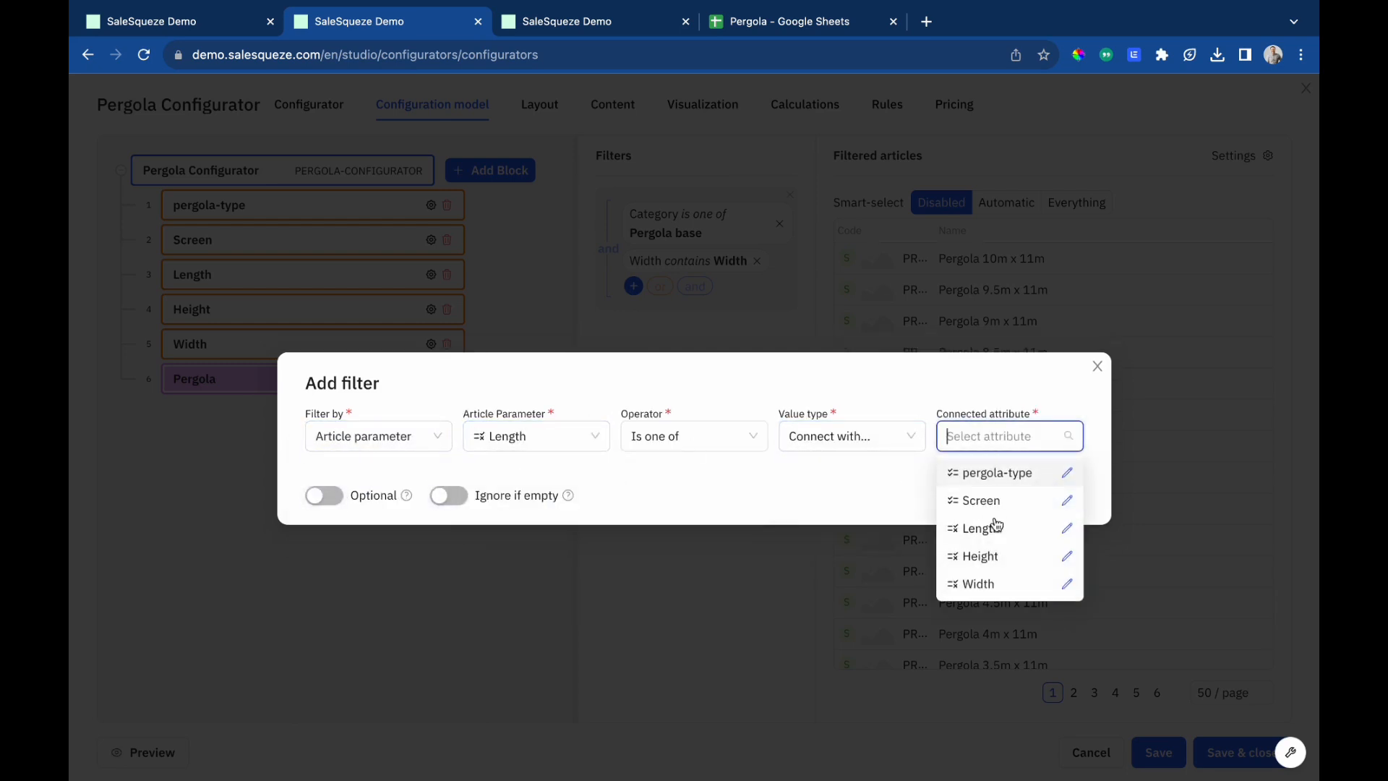
{"action": "left_click", "coordinate": [996, 532]}
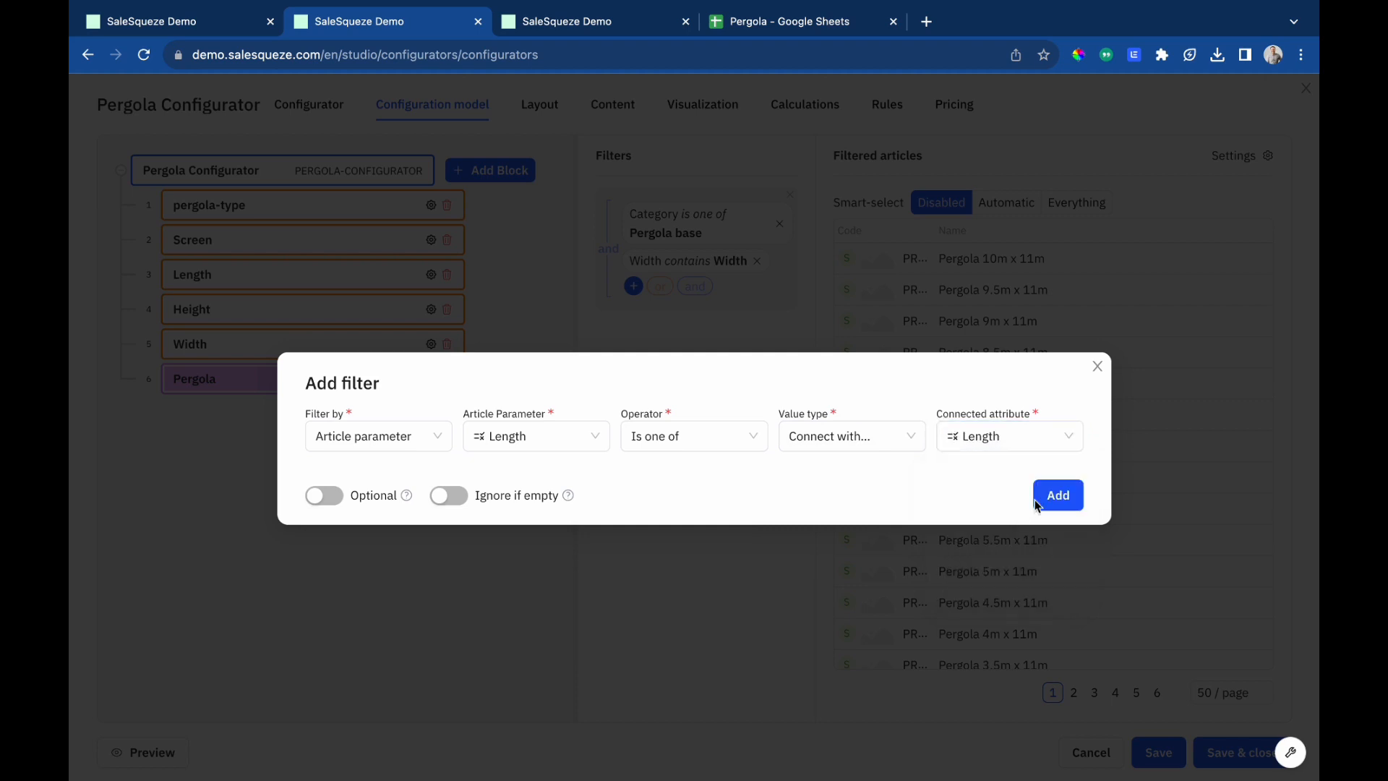
{"action": "left_click", "coordinate": [1060, 496]}
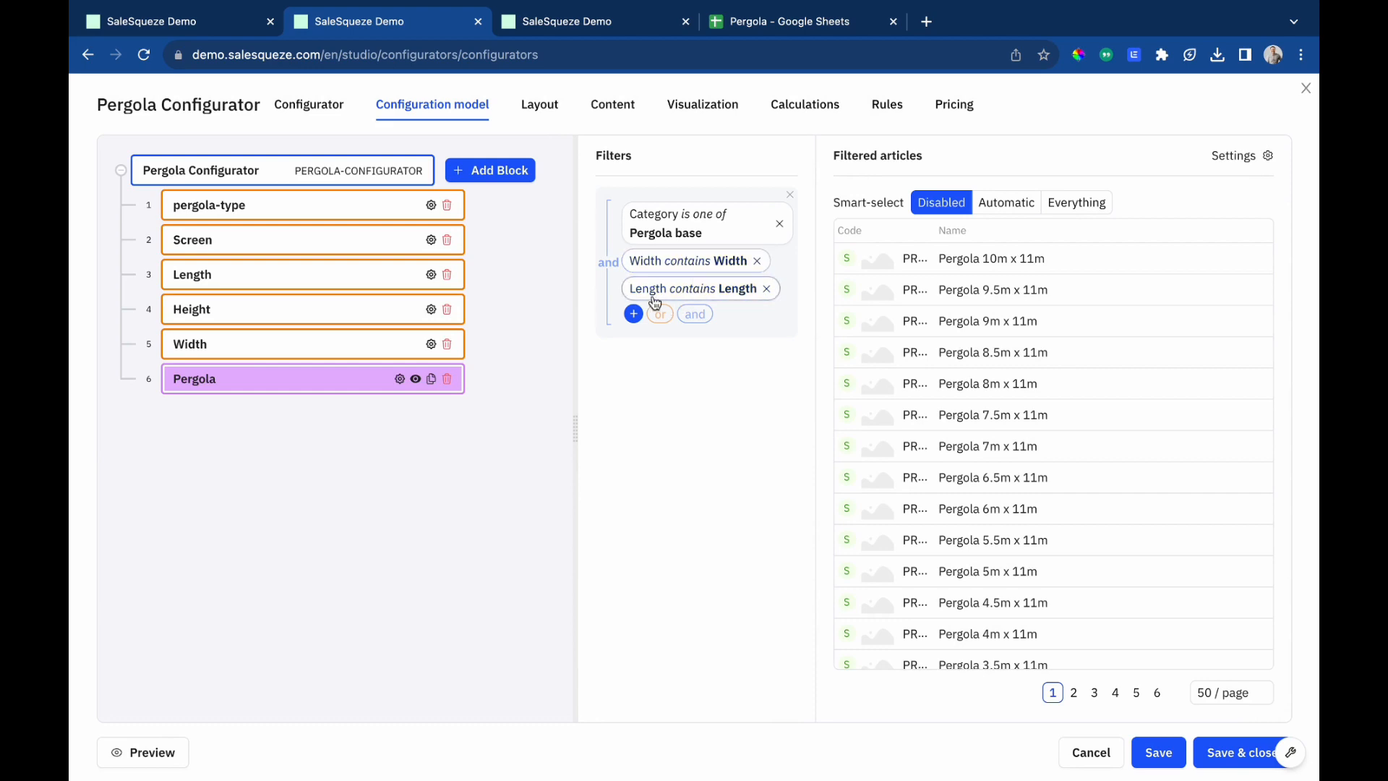
Switch smart-select to Automatic and make article selection required in the Pergola component settings.
{"action": "left_click", "coordinate": [986, 208]}
{"action": "left_click", "coordinate": [1229, 159]}
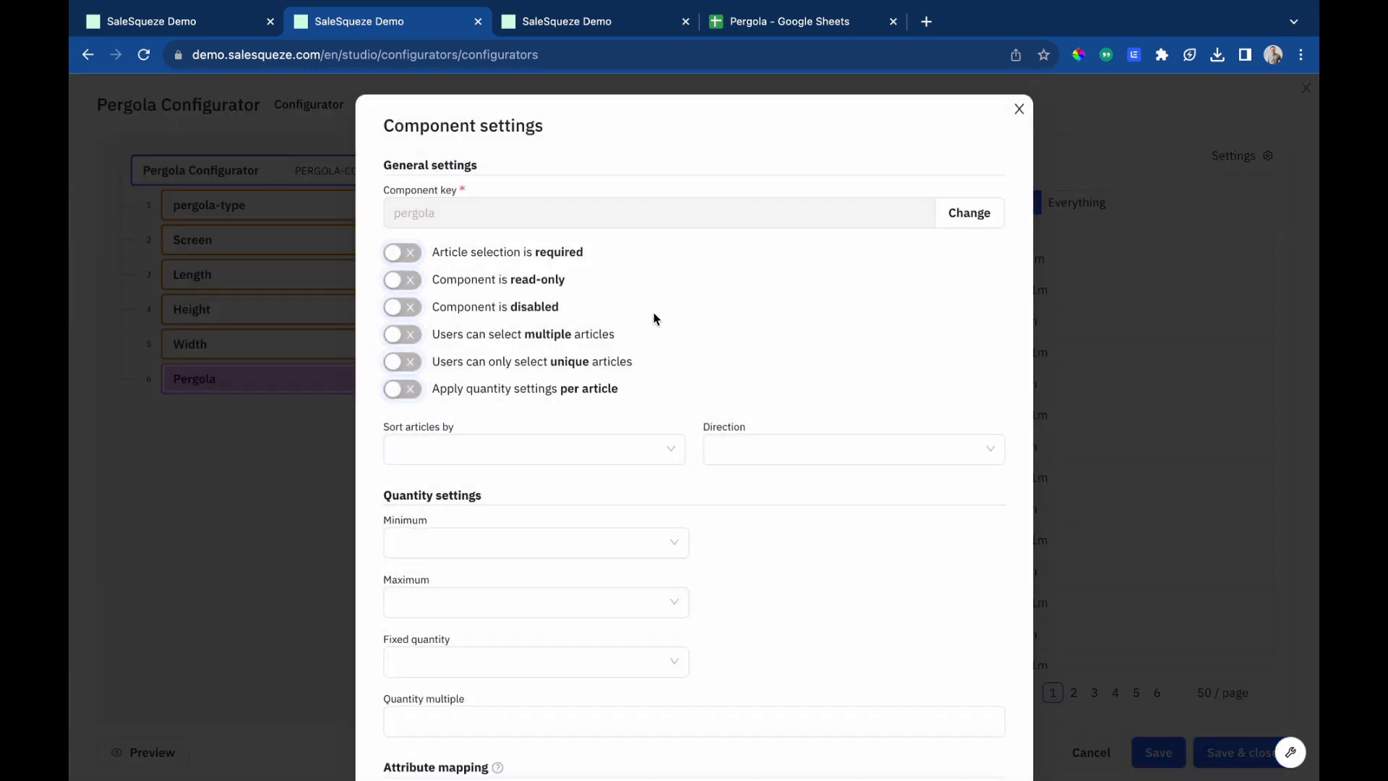
{"action": "left_click", "coordinate": [403, 252]}
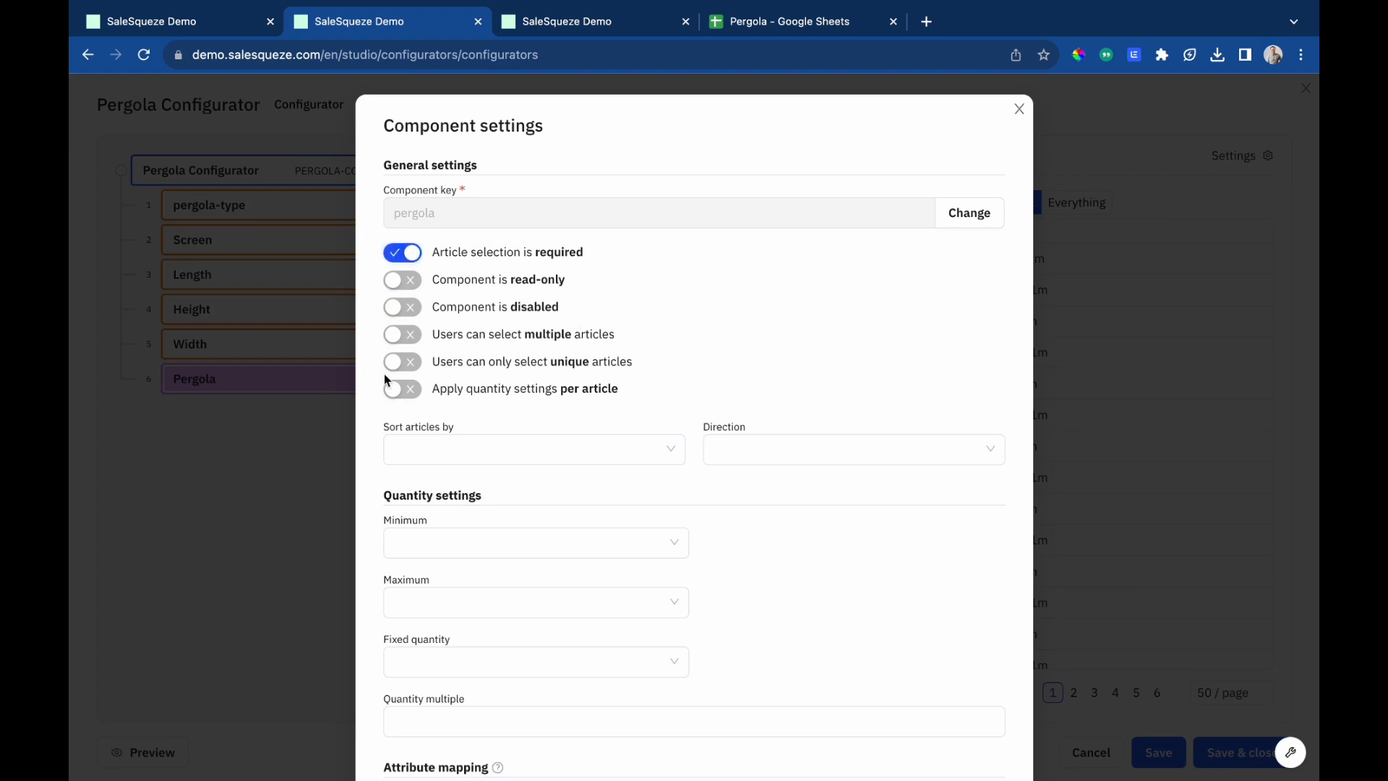
Set the Pergola component's minimum and maximum quantity to fixed values of 1 and confirm the settings.
{"action": "scroll", "coordinate": [376, 377], "scroll_direction": "down", "scroll_amount": 5}
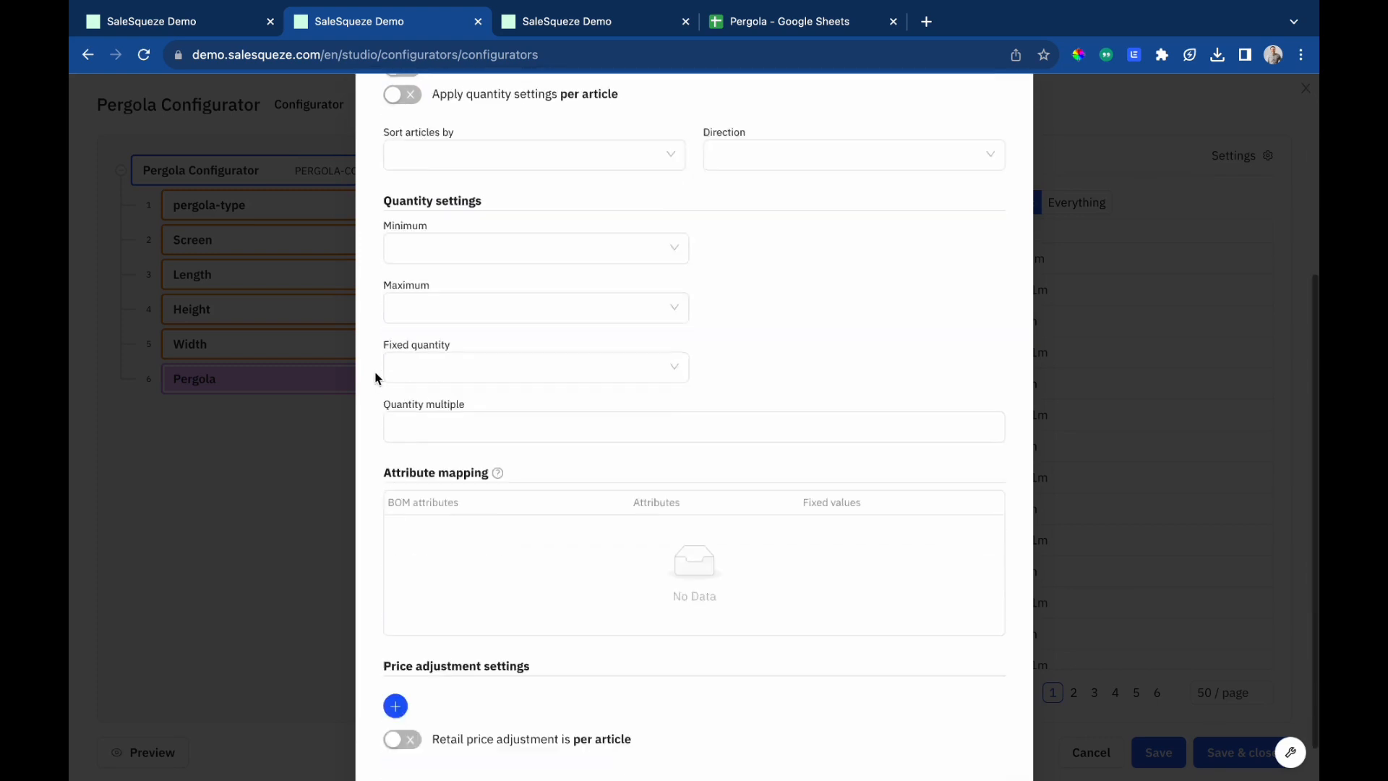
{"action": "left_click", "coordinate": [461, 206]}
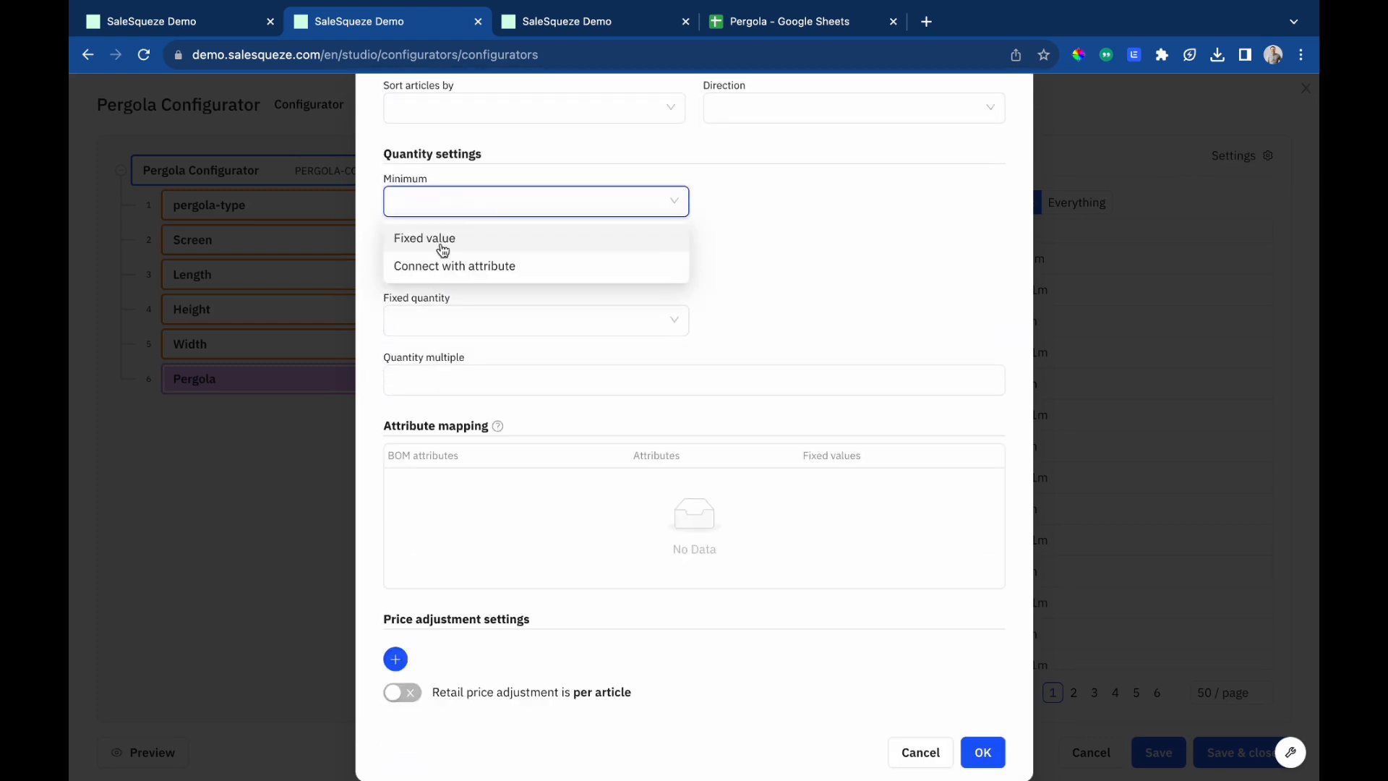
{"action": "left_click", "coordinate": [442, 250]}
{"action": "left_click", "coordinate": [791, 201]}
{"action": "type", "text": "1"}
{"action": "left_click", "coordinate": [492, 267]}
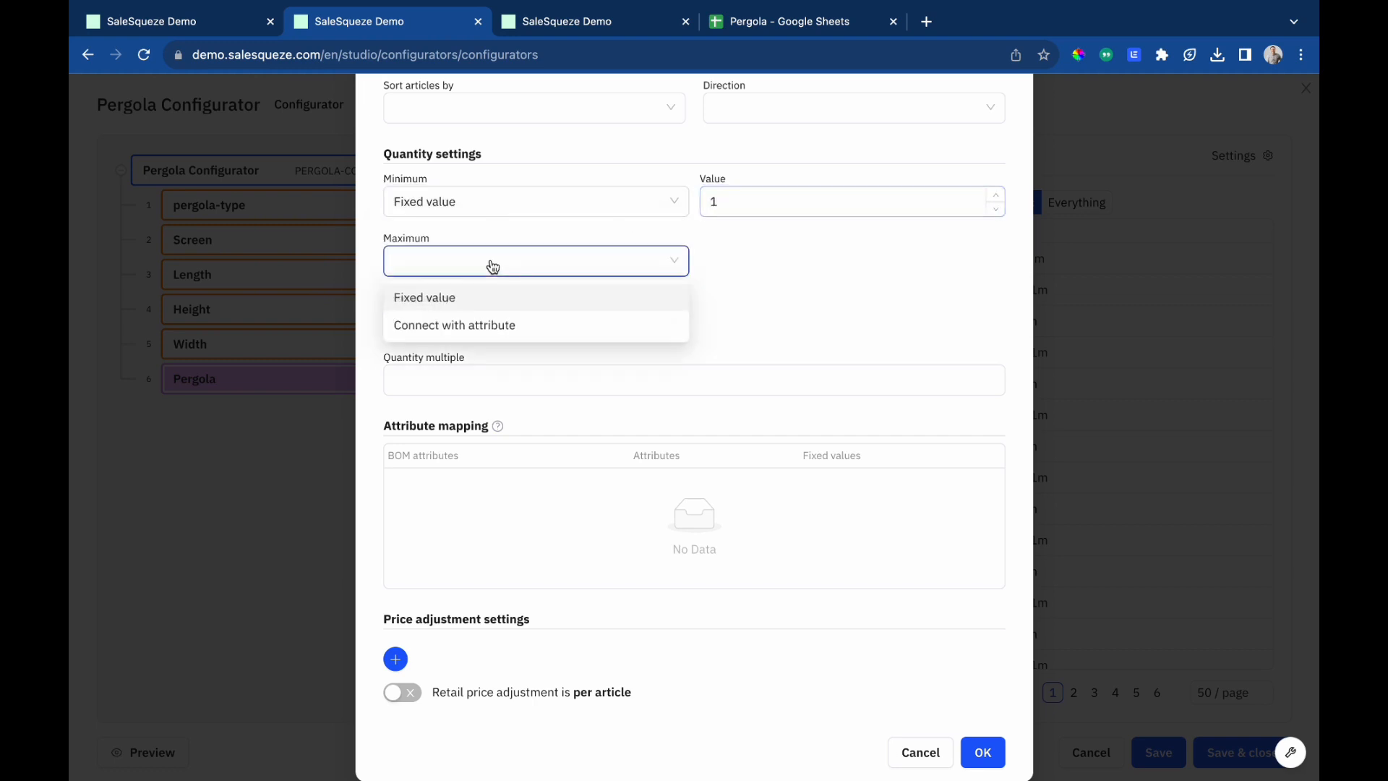
{"action": "left_click", "coordinate": [459, 299]}
{"action": "left_click", "coordinate": [756, 263]}
{"action": "type", "text": "1"}
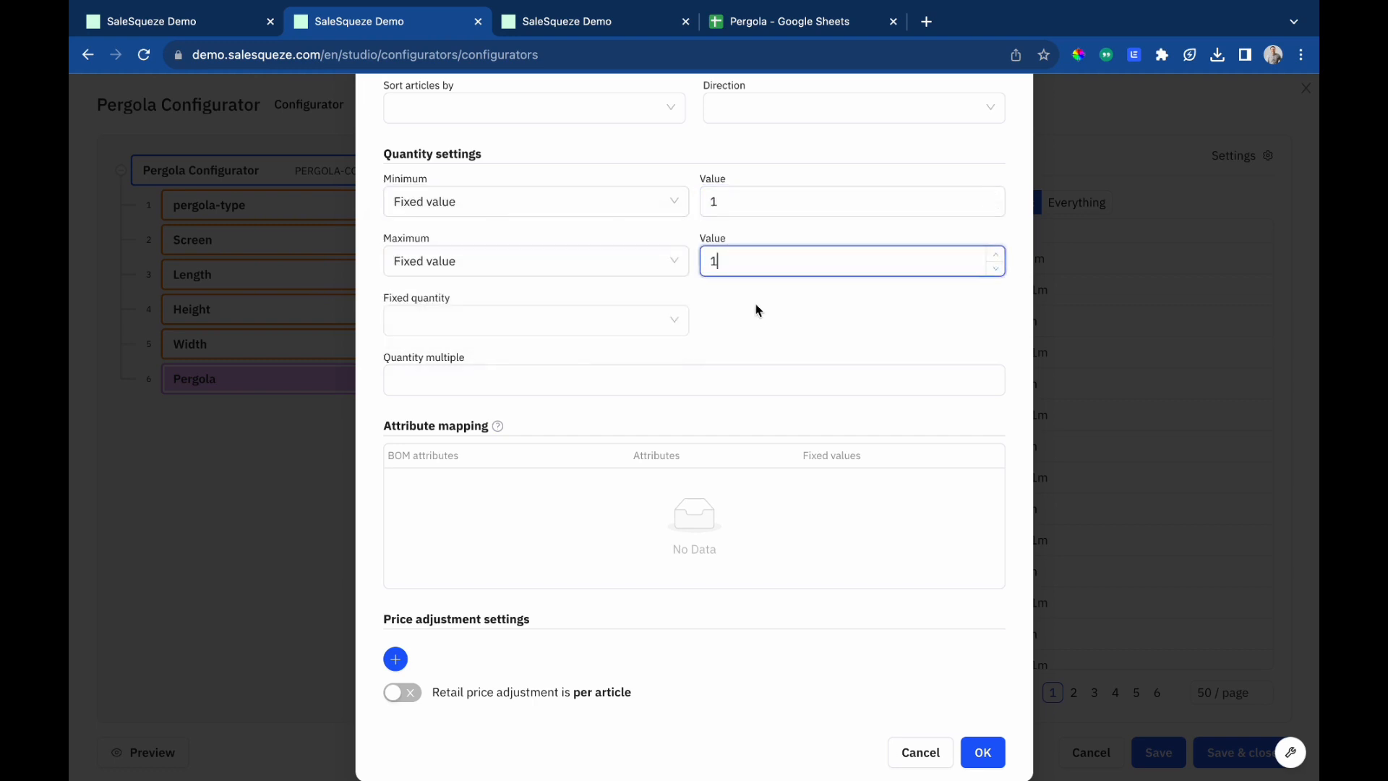
{"action": "left_click", "coordinate": [762, 316]}
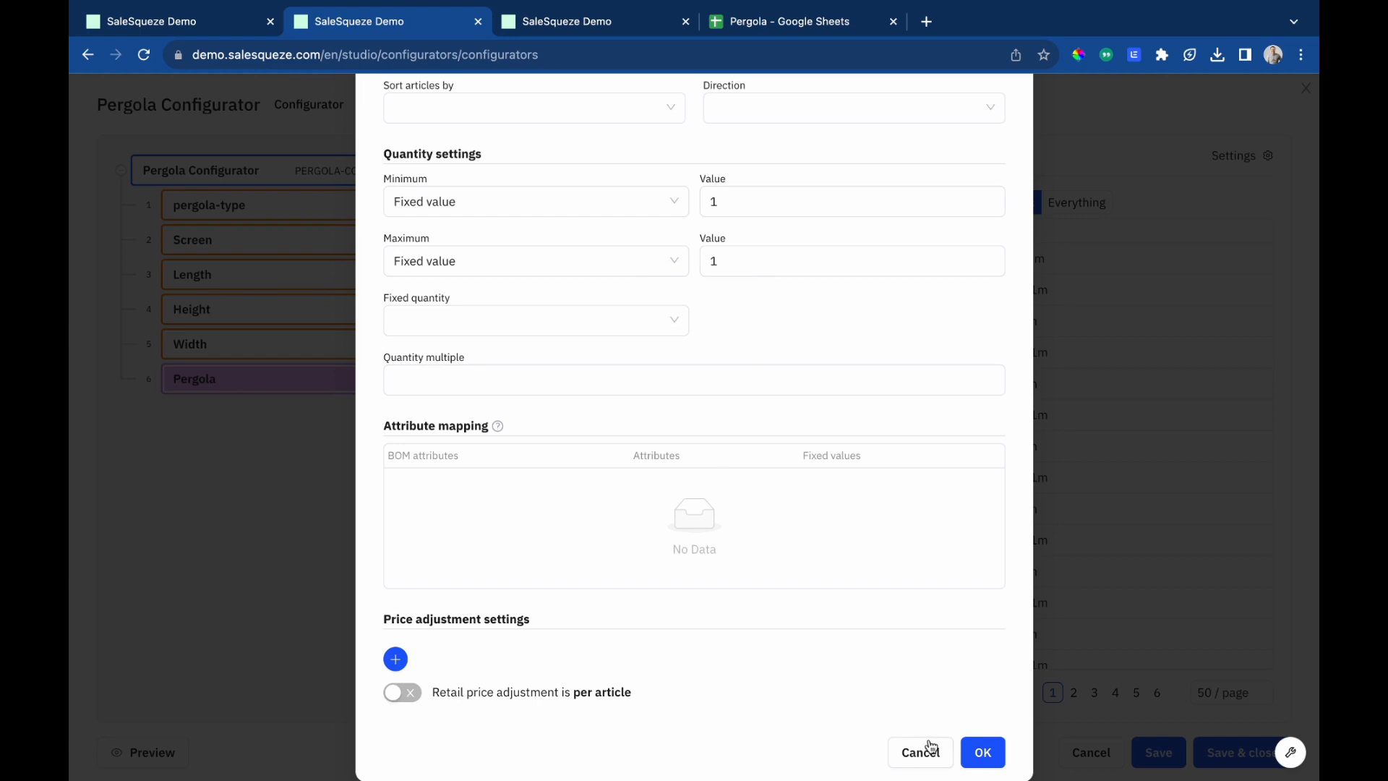
{"action": "left_click", "coordinate": [982, 752]}
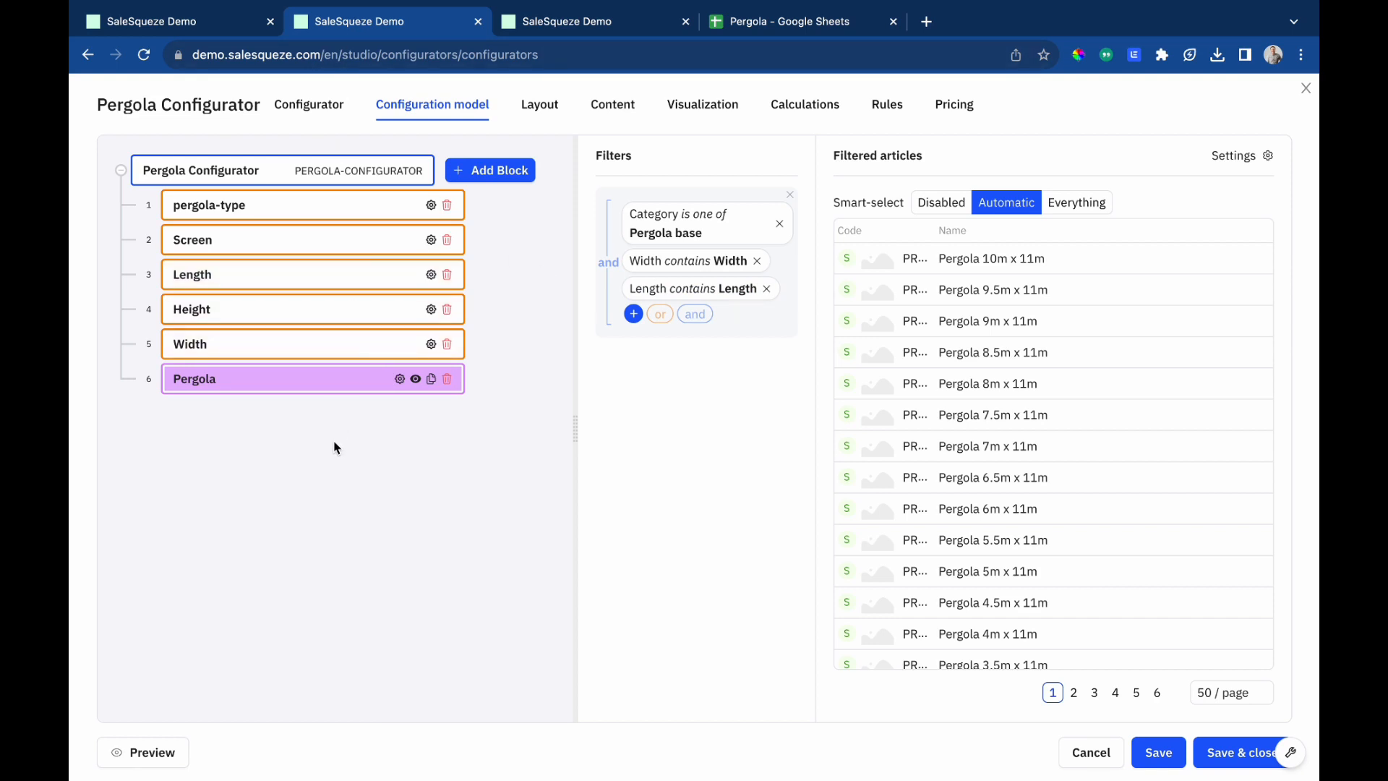
Add a component block named Color to the configuration model.
{"action": "left_click", "coordinate": [515, 183]}
{"action": "left_click", "coordinate": [496, 219]}
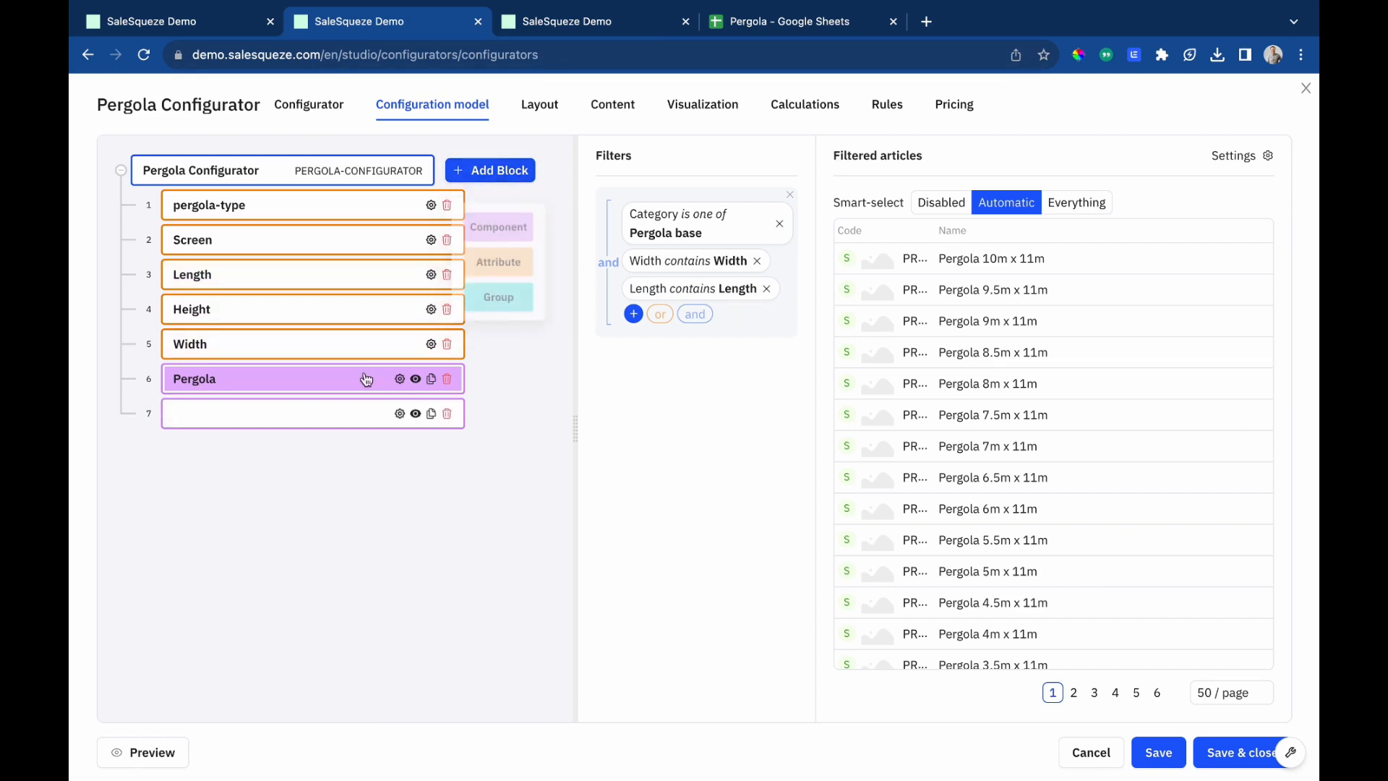
{"action": "type", "text": "Color"}
{"action": "key", "text": "Return"}
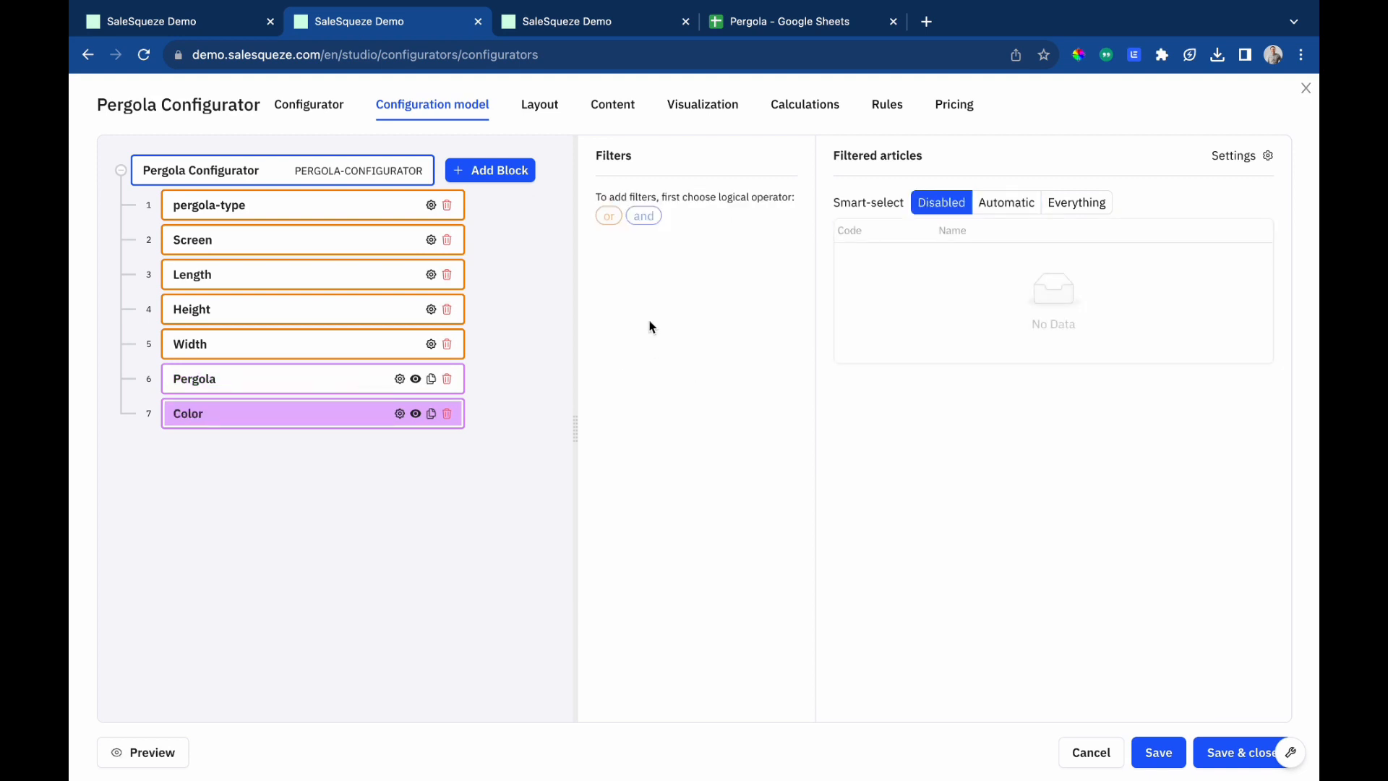
Add an 'and' filter to the Color component limiting articles to the Colors category.
{"action": "left_click", "coordinate": [642, 218]}
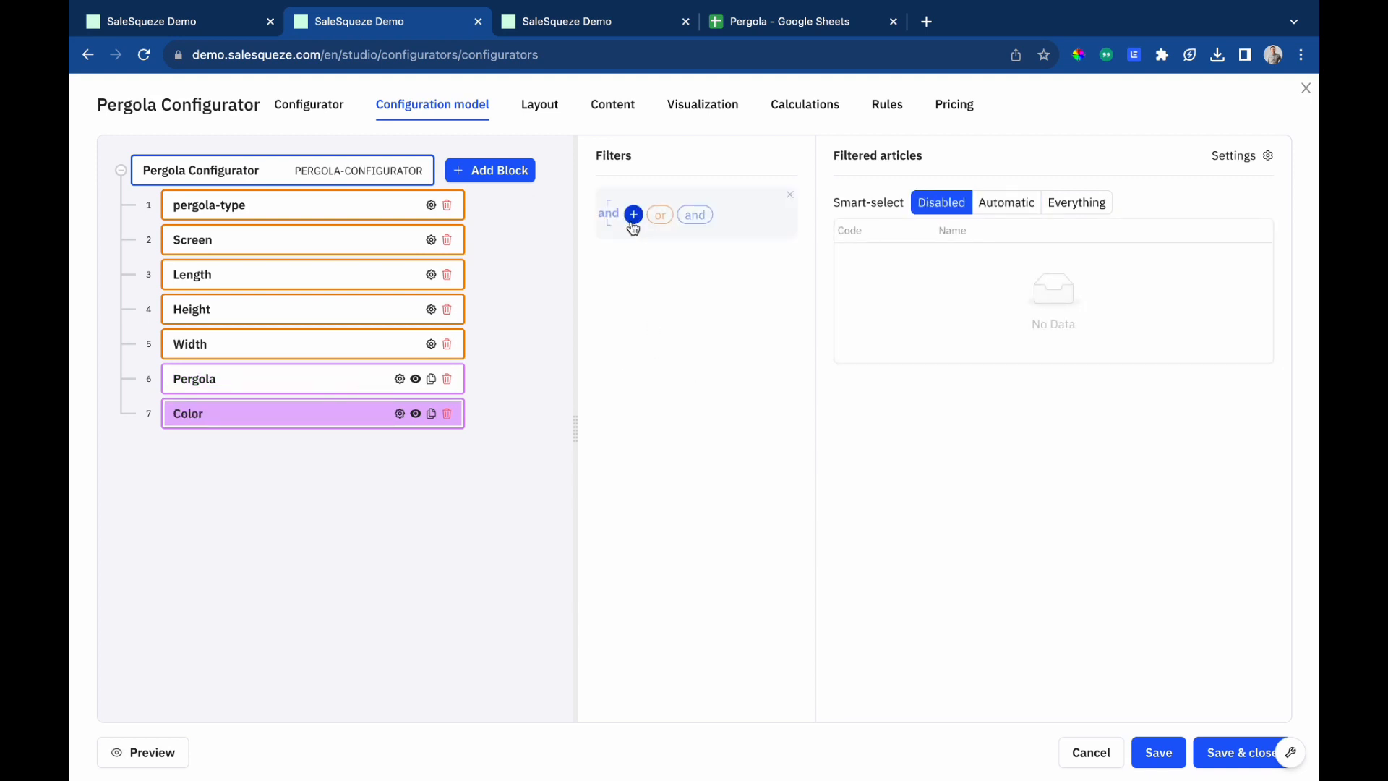
{"action": "left_click", "coordinate": [635, 216]}
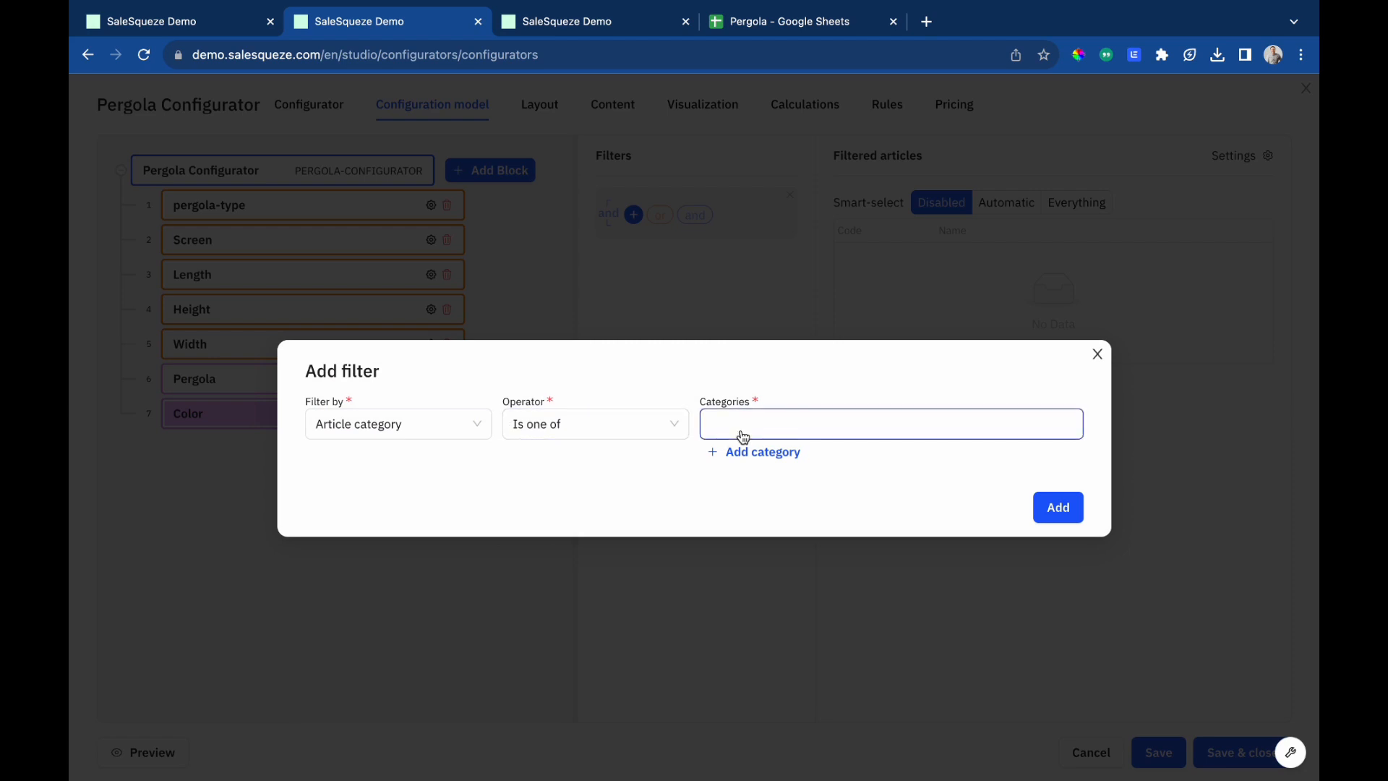
{"action": "left_click", "coordinate": [744, 436]}
{"action": "type", "text": "pergola"}
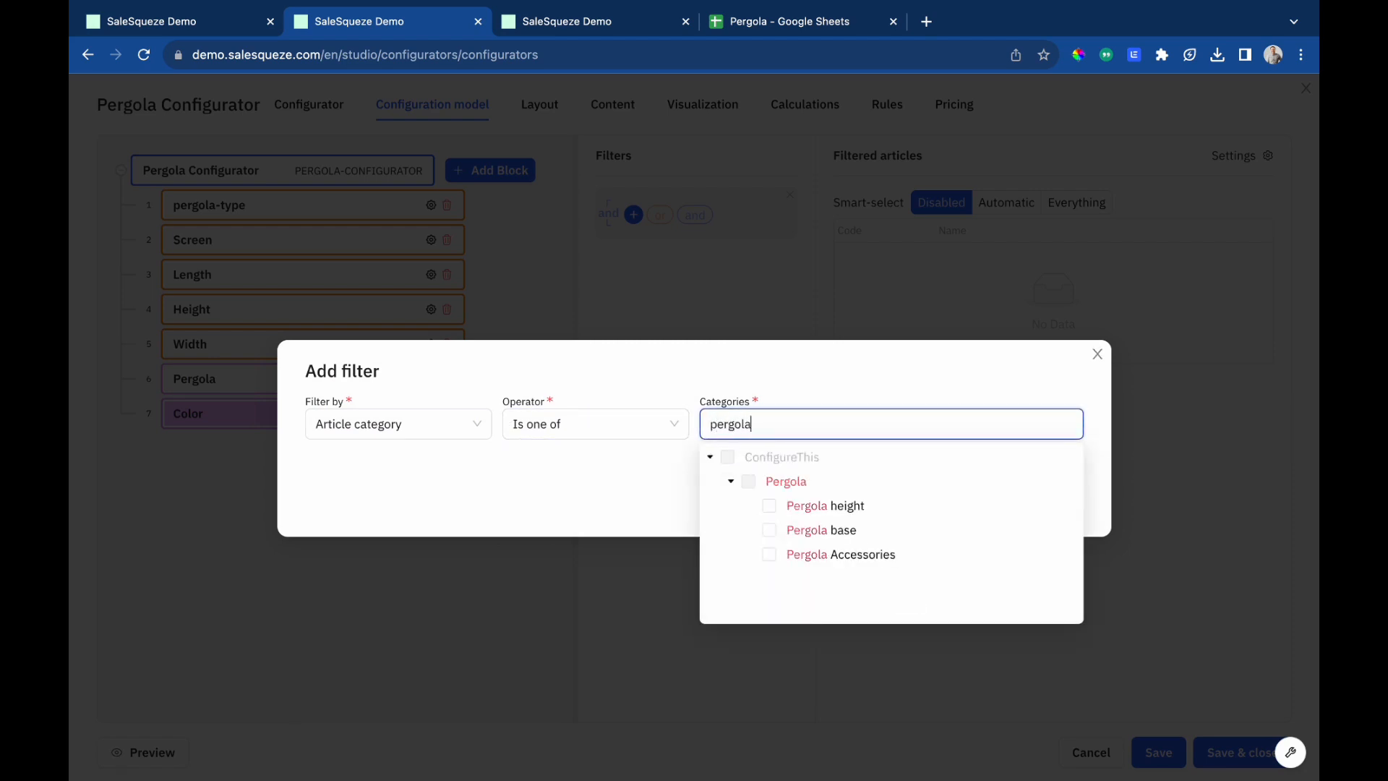
{"action": "key", "text": "super+a"}
{"action": "key", "text": "BackSpace"}
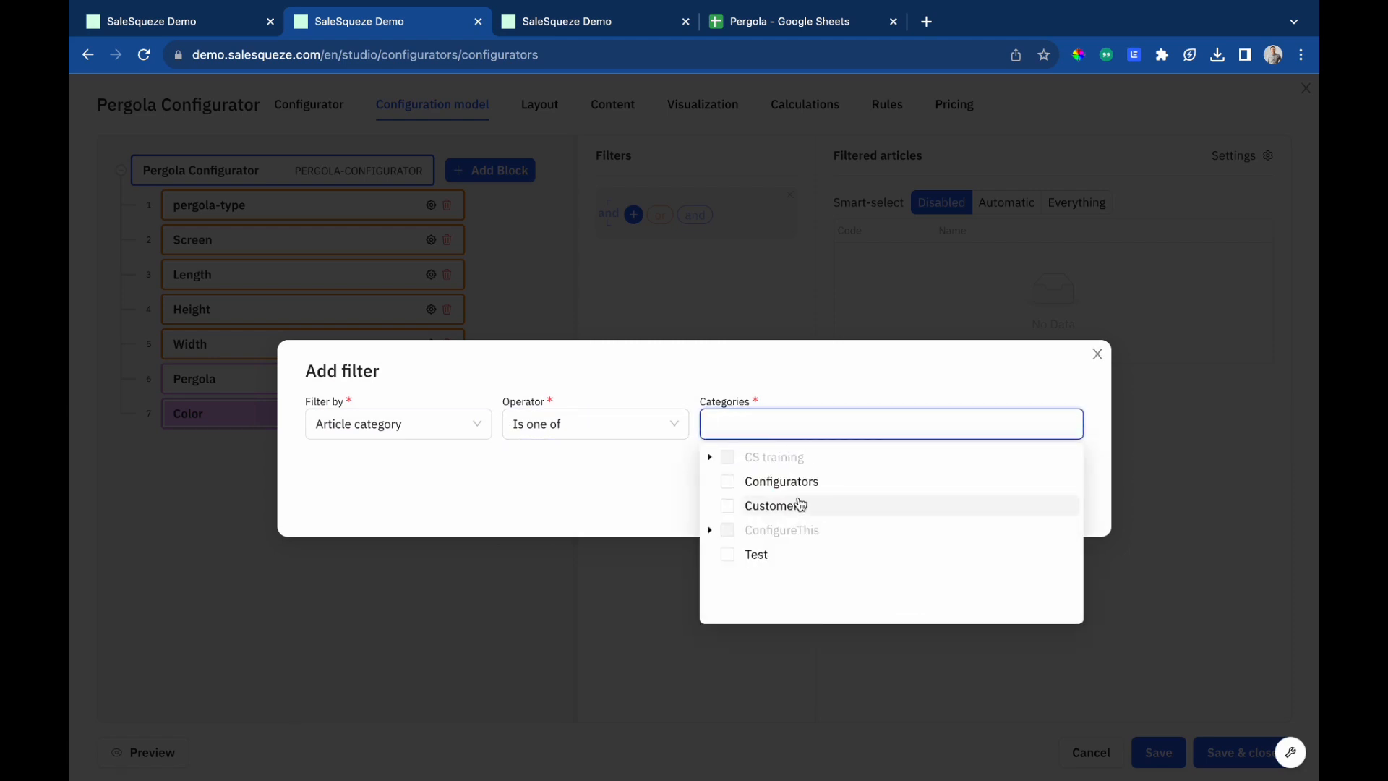
{"action": "left_click", "coordinate": [710, 530]}
{"action": "left_click", "coordinate": [732, 559]}
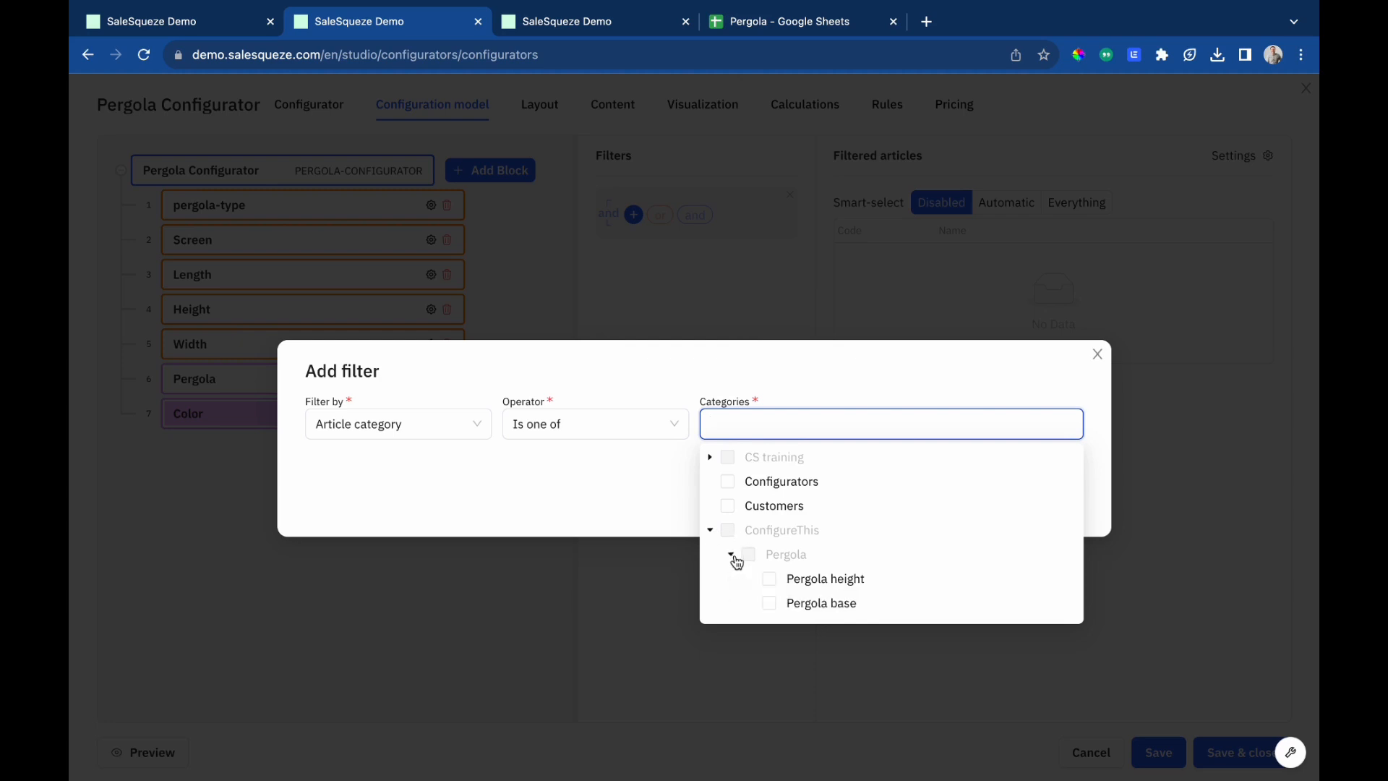
{"action": "scroll", "coordinate": [772, 559], "scroll_direction": "down", "scroll_amount": 3}
{"action": "left_click", "coordinate": [769, 580]}
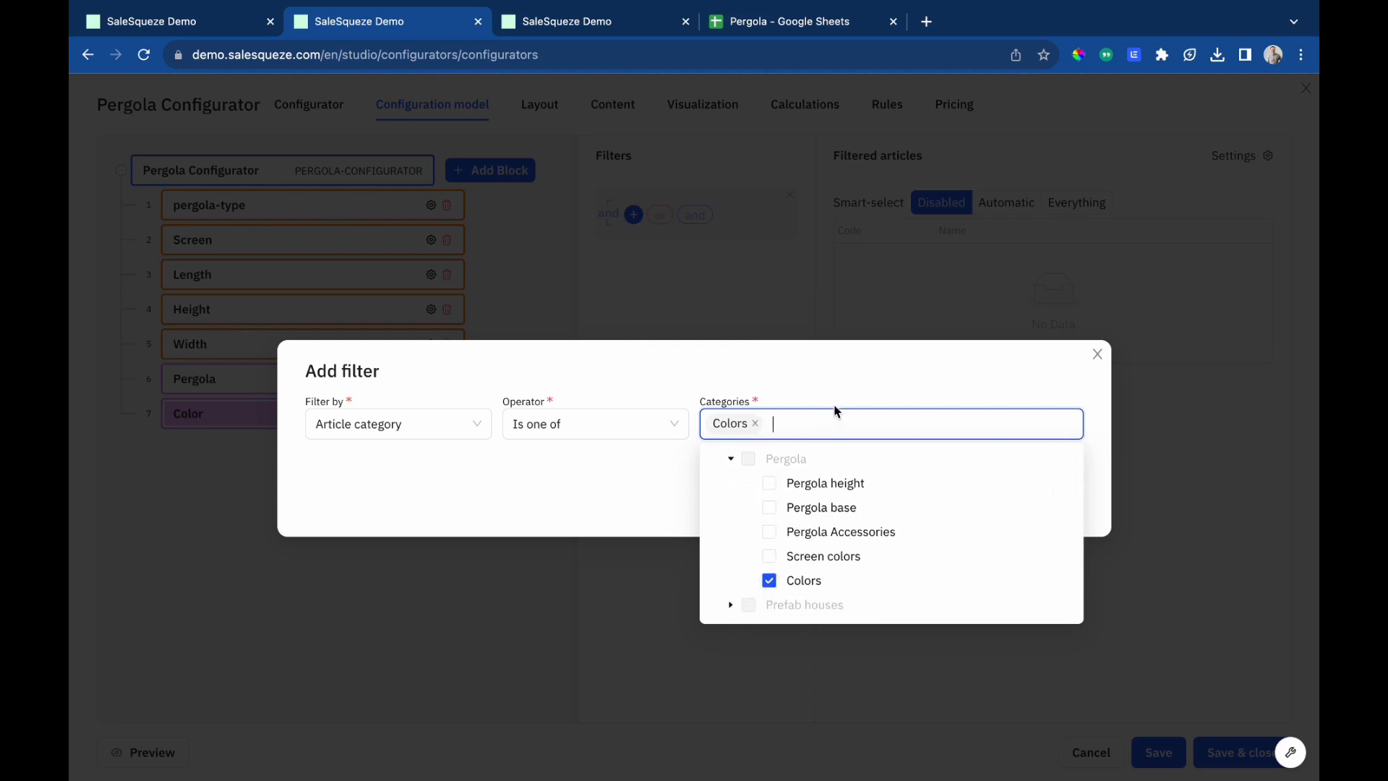
{"action": "left_click", "coordinate": [833, 410]}
{"action": "left_click", "coordinate": [1058, 508]}
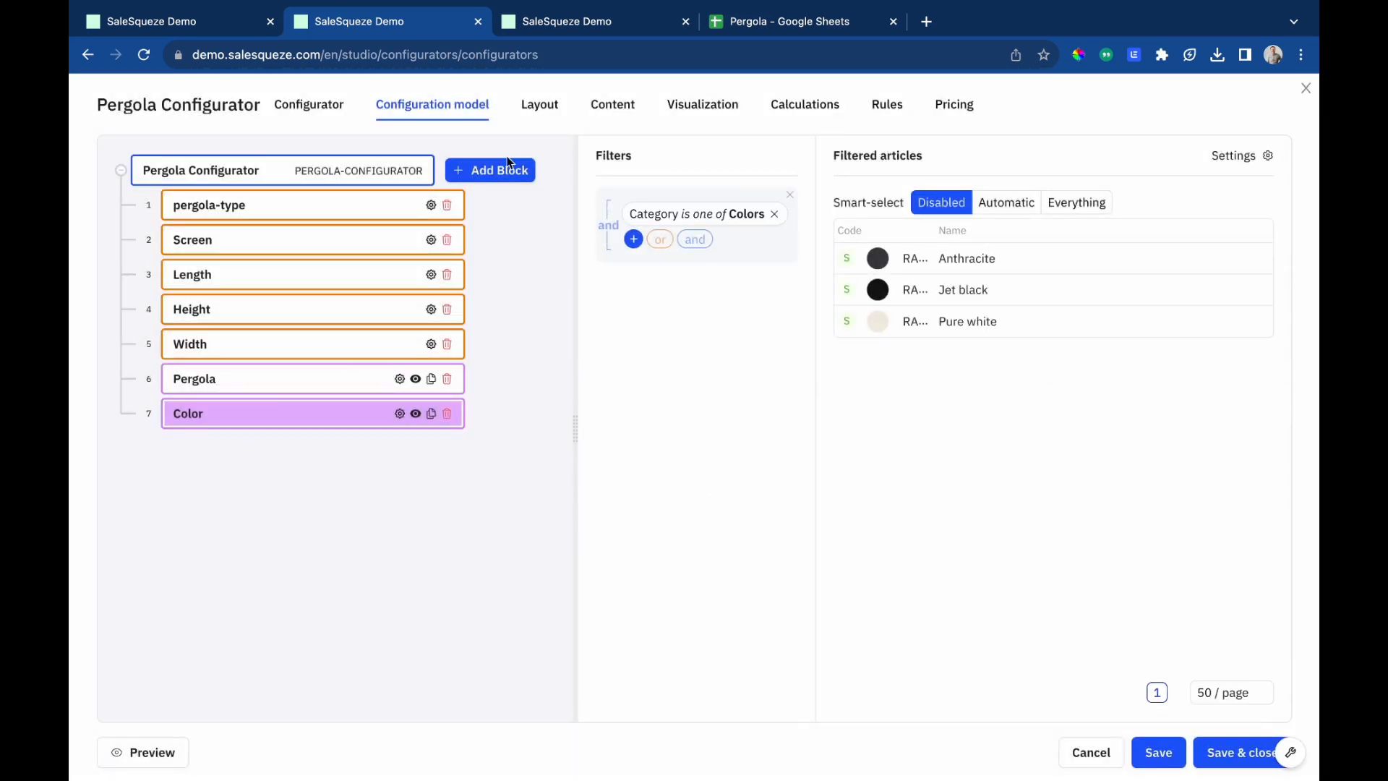
Add a component block named Screen colors to the configuration model.
{"action": "left_click", "coordinate": [507, 166]}
{"action": "left_click", "coordinate": [497, 219]}
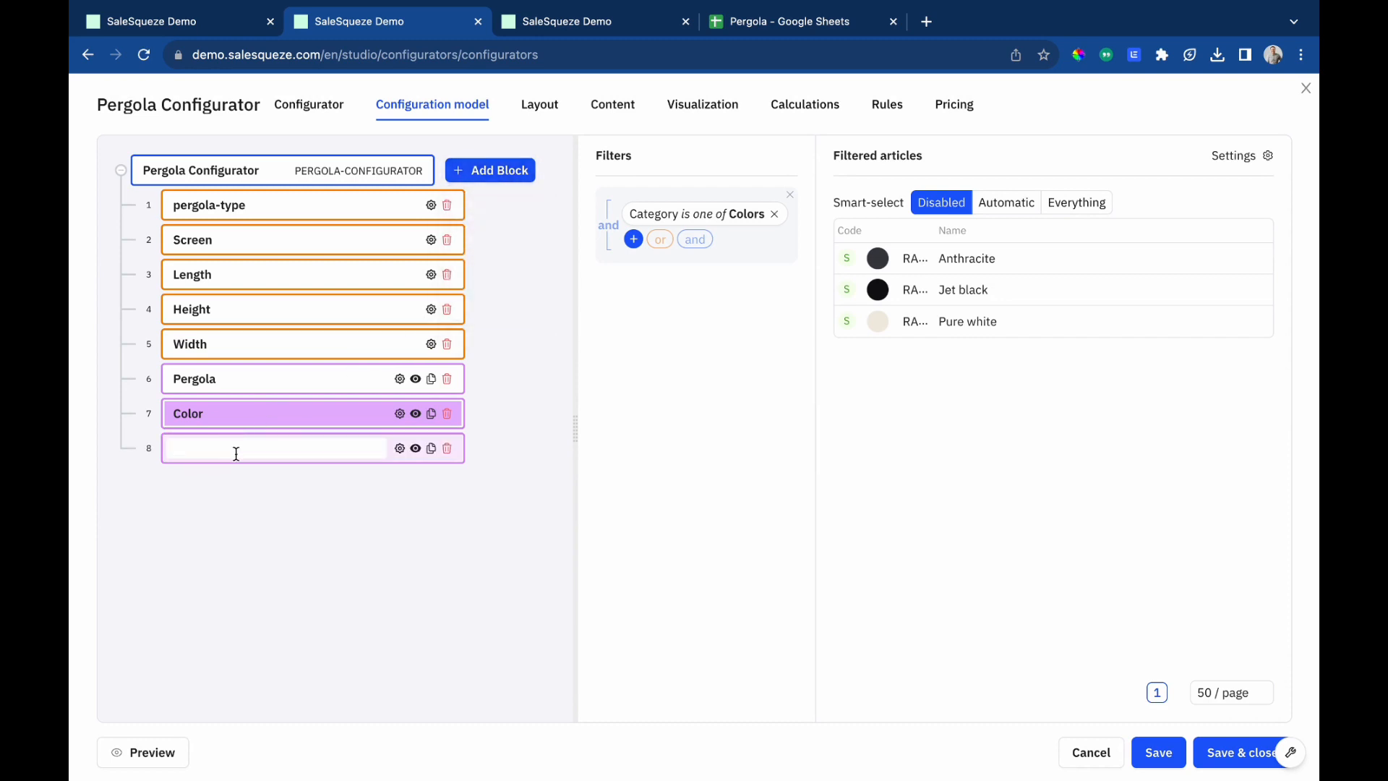
{"action": "type", "text": "Screen solors"}
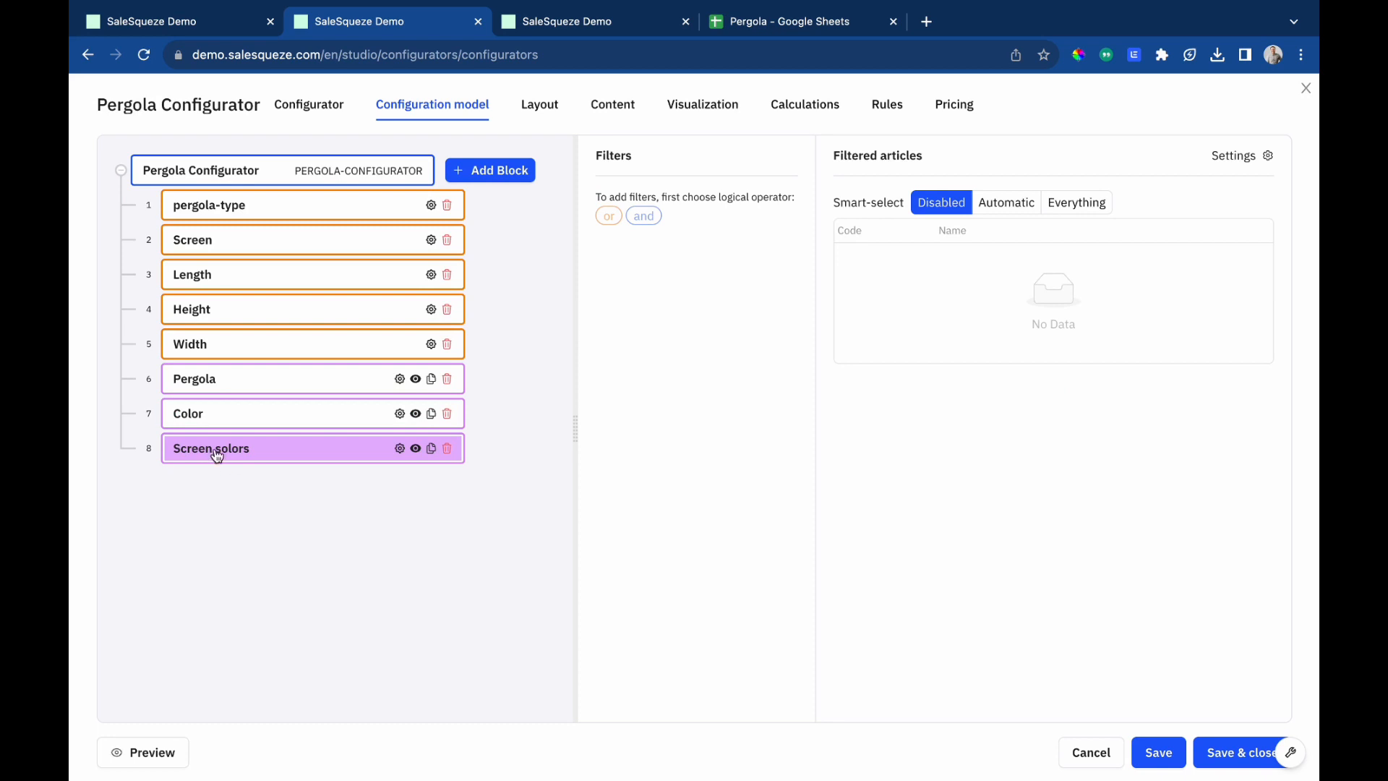
{"action": "triple_click", "coordinate": [220, 447]}
{"action": "left_click", "coordinate": [220, 446]}
{"action": "left_click", "coordinate": [283, 492]}
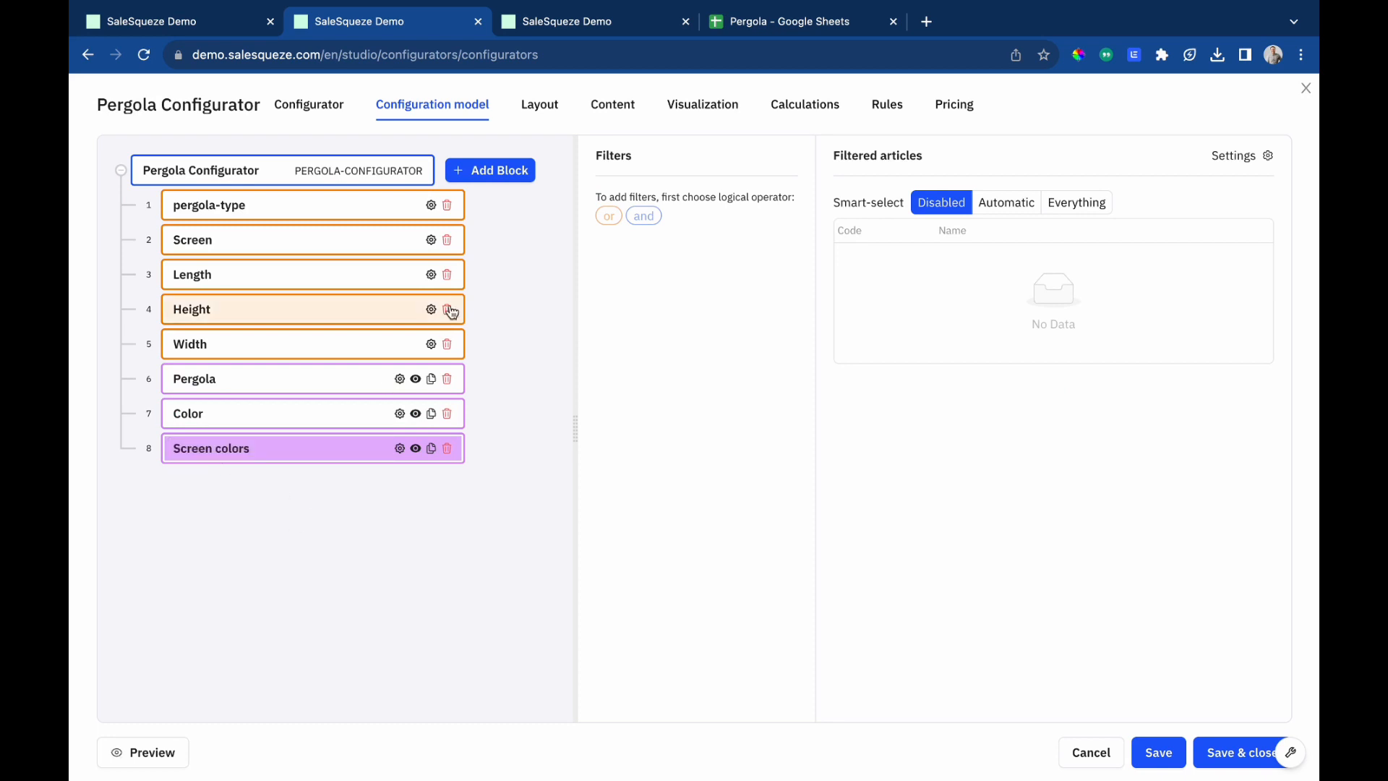
Add an 'and' filter to the Screen colors component limiting articles to the Screen colors category.
{"action": "left_click", "coordinate": [645, 216]}
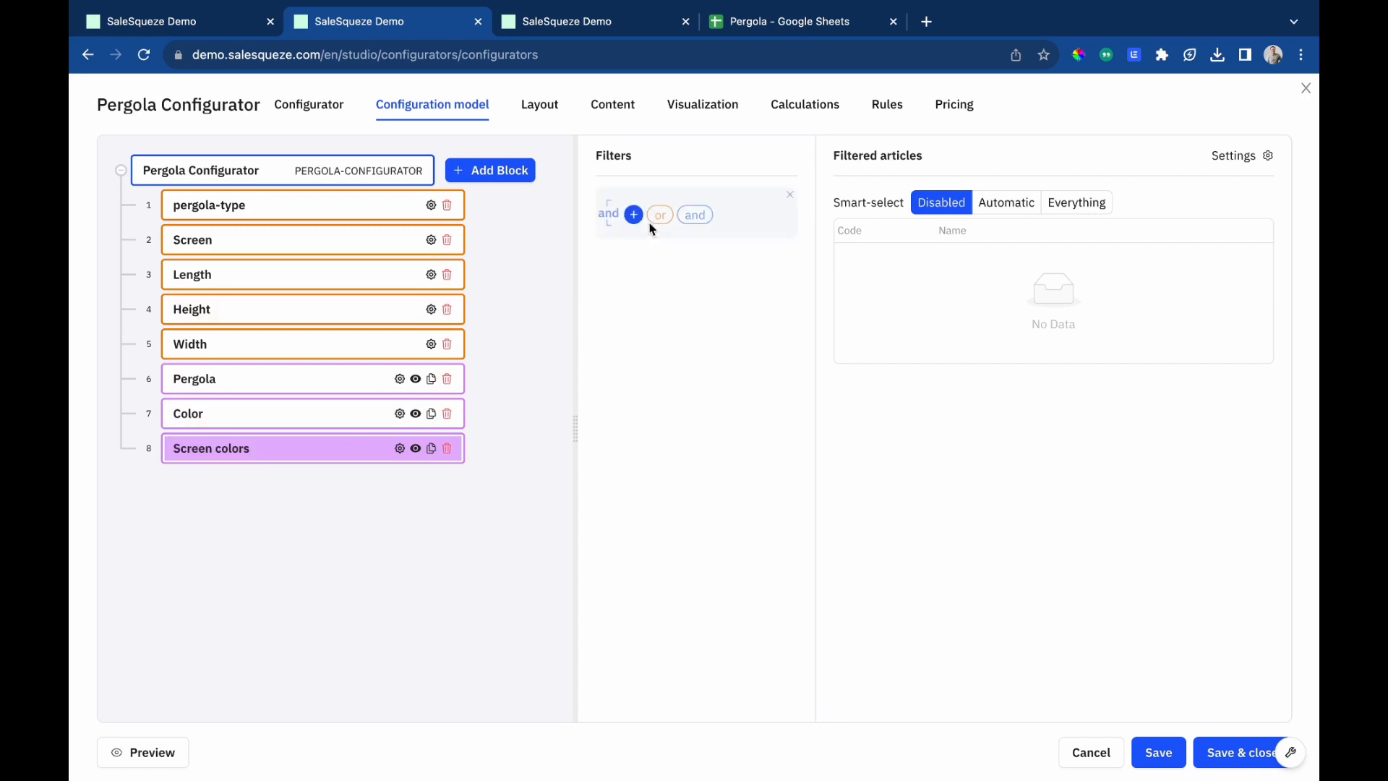
{"action": "left_click", "coordinate": [634, 216]}
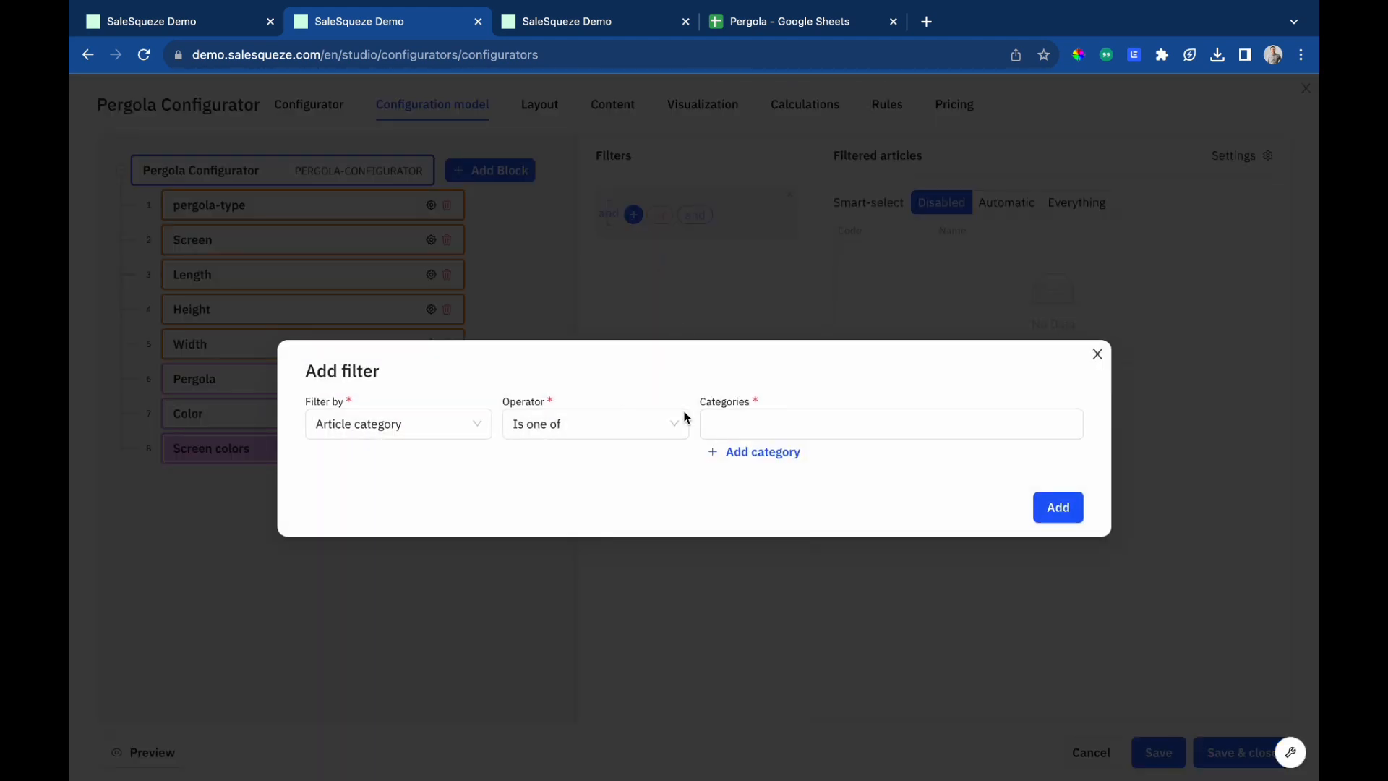
{"action": "left_click", "coordinate": [762, 426]}
{"action": "left_click", "coordinate": [710, 531]}
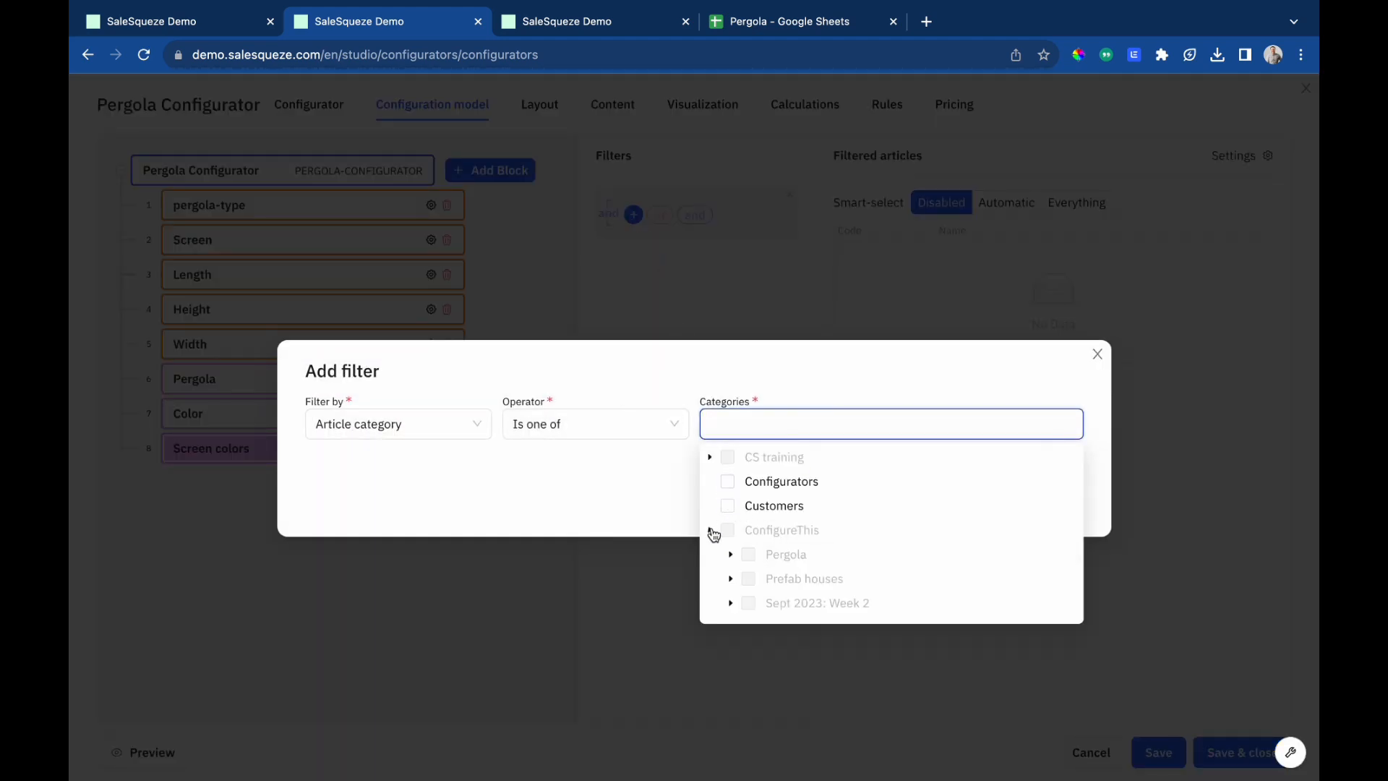
{"action": "scroll", "coordinate": [800, 595], "scroll_direction": "down", "scroll_amount": 2}
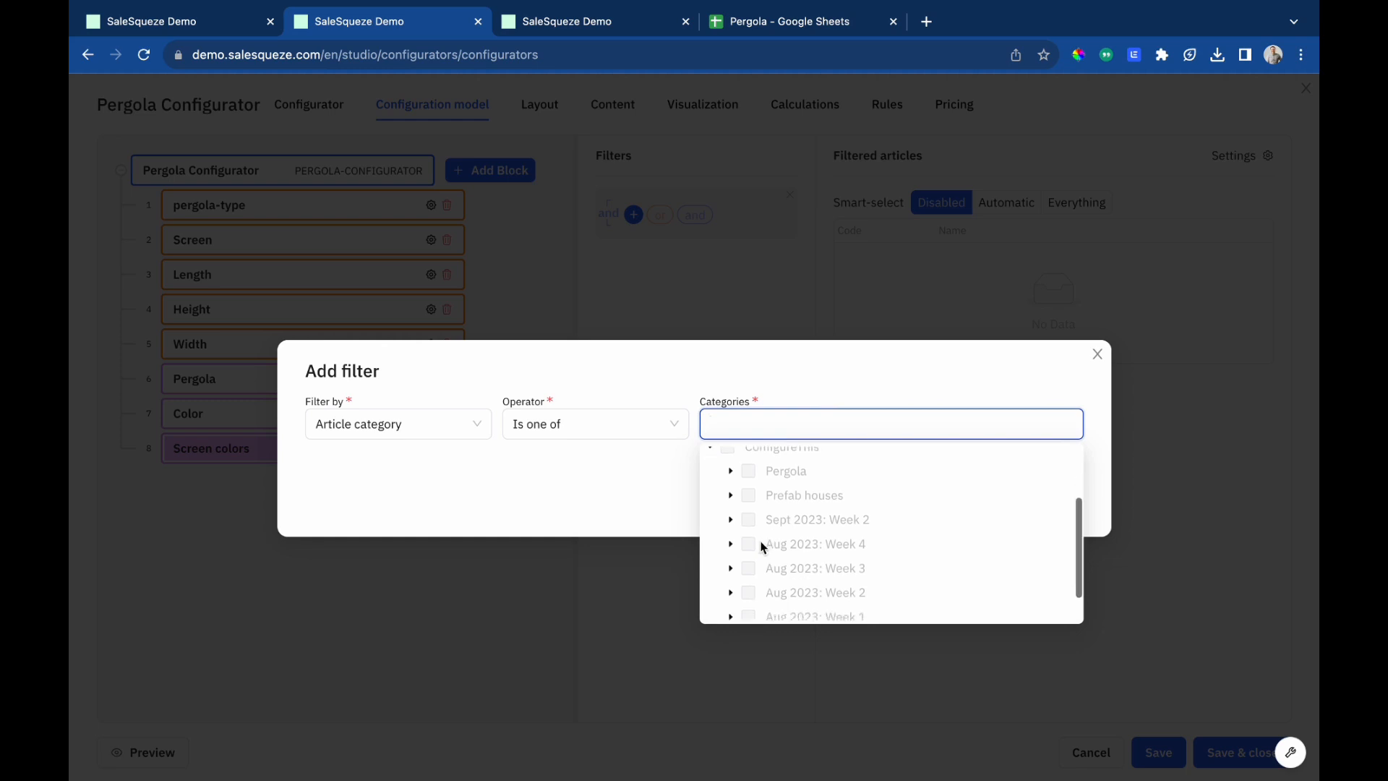
{"action": "scroll", "coordinate": [752, 542], "scroll_direction": "up", "scroll_amount": 3}
{"action": "scroll", "coordinate": [734, 514], "scroll_direction": "down", "scroll_amount": 1}
{"action": "left_click", "coordinate": [730, 509]}
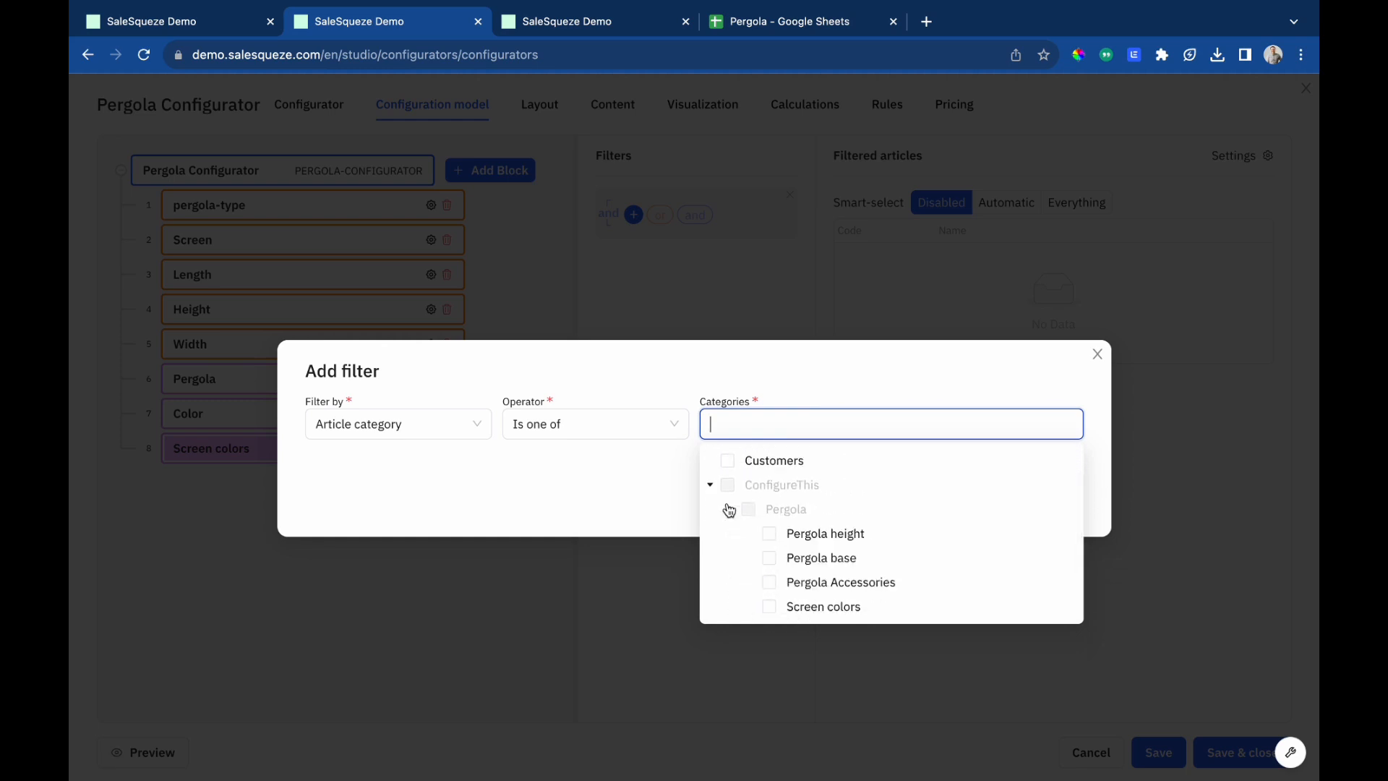
{"action": "scroll", "coordinate": [760, 527], "scroll_direction": "down", "scroll_amount": 3}
{"action": "left_click", "coordinate": [769, 534]}
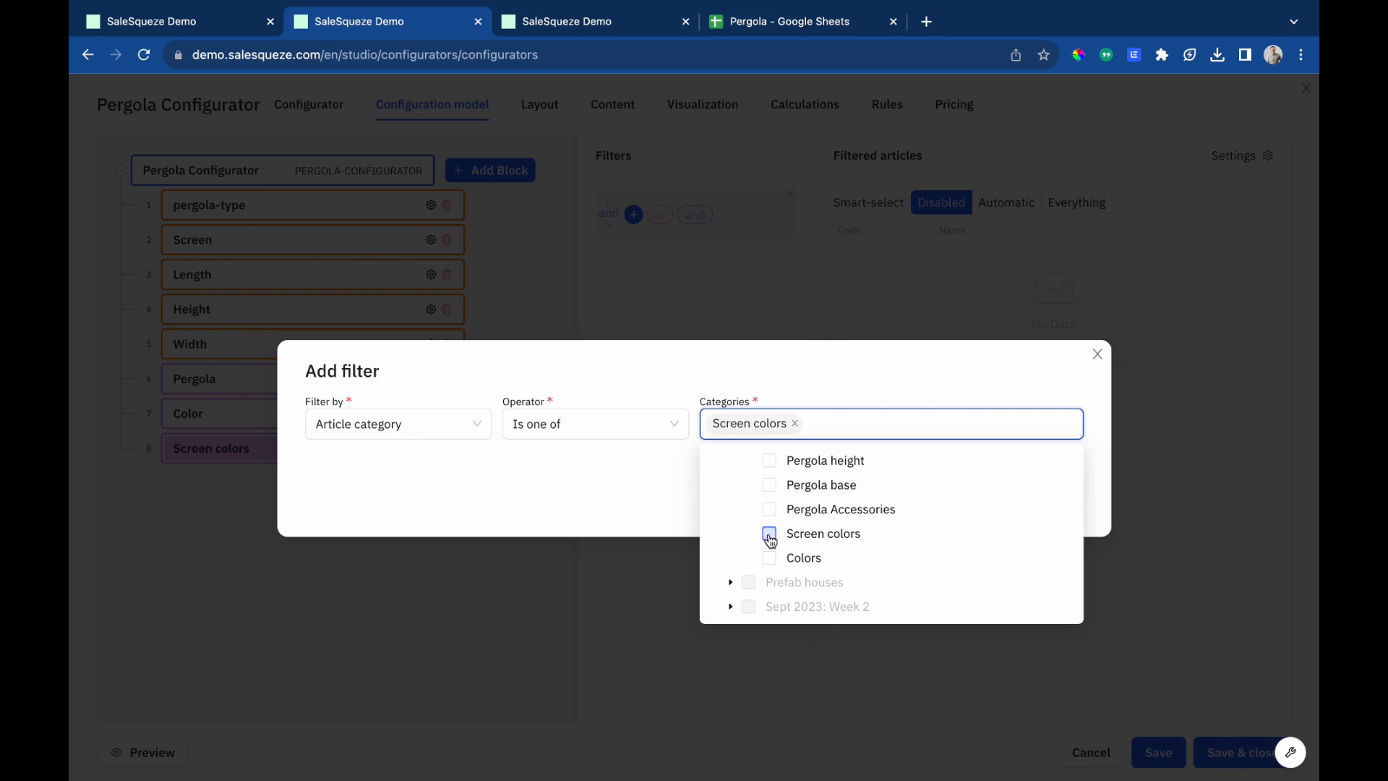
{"action": "left_click", "coordinate": [871, 365]}
{"action": "left_click", "coordinate": [1056, 507]}
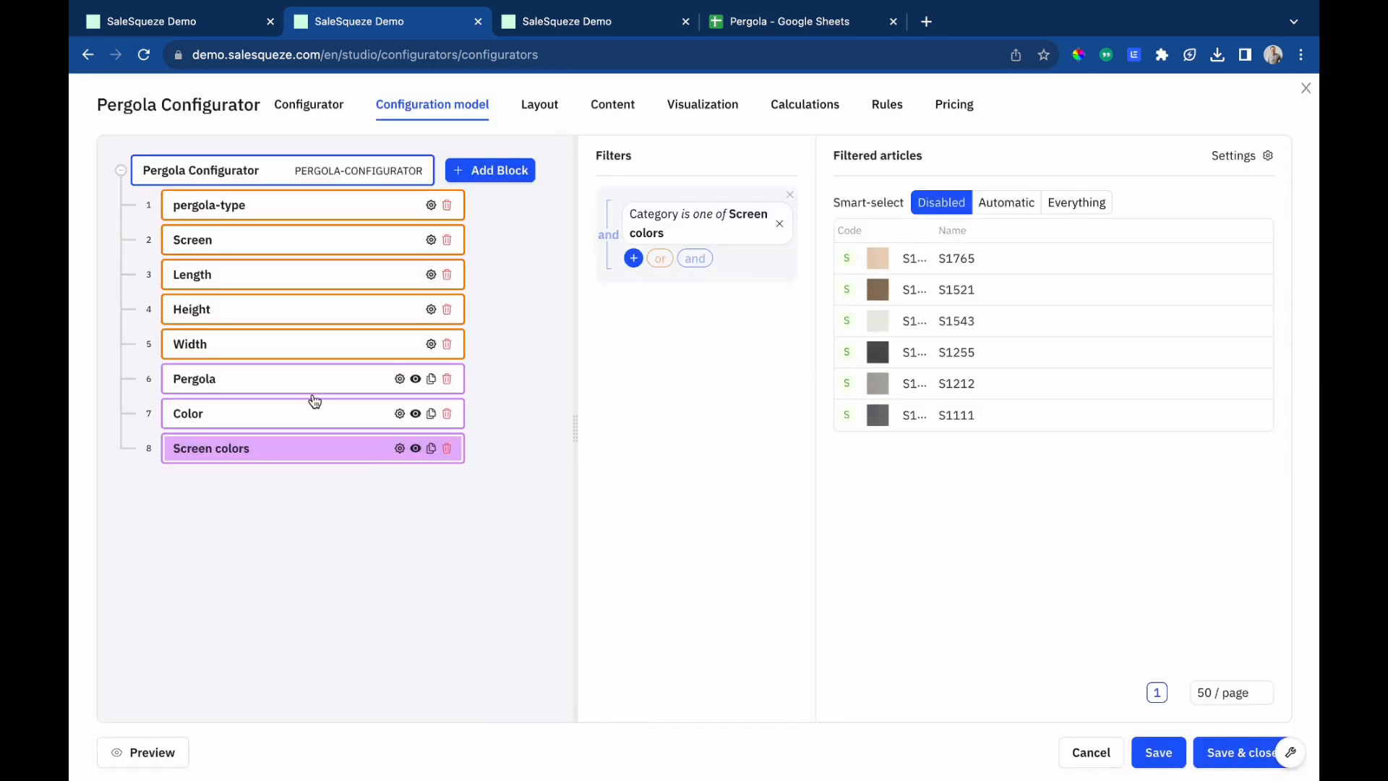
Add a component block named Accessories to the configuration model.
{"action": "left_click", "coordinate": [484, 174]}
{"action": "left_click", "coordinate": [508, 221]}
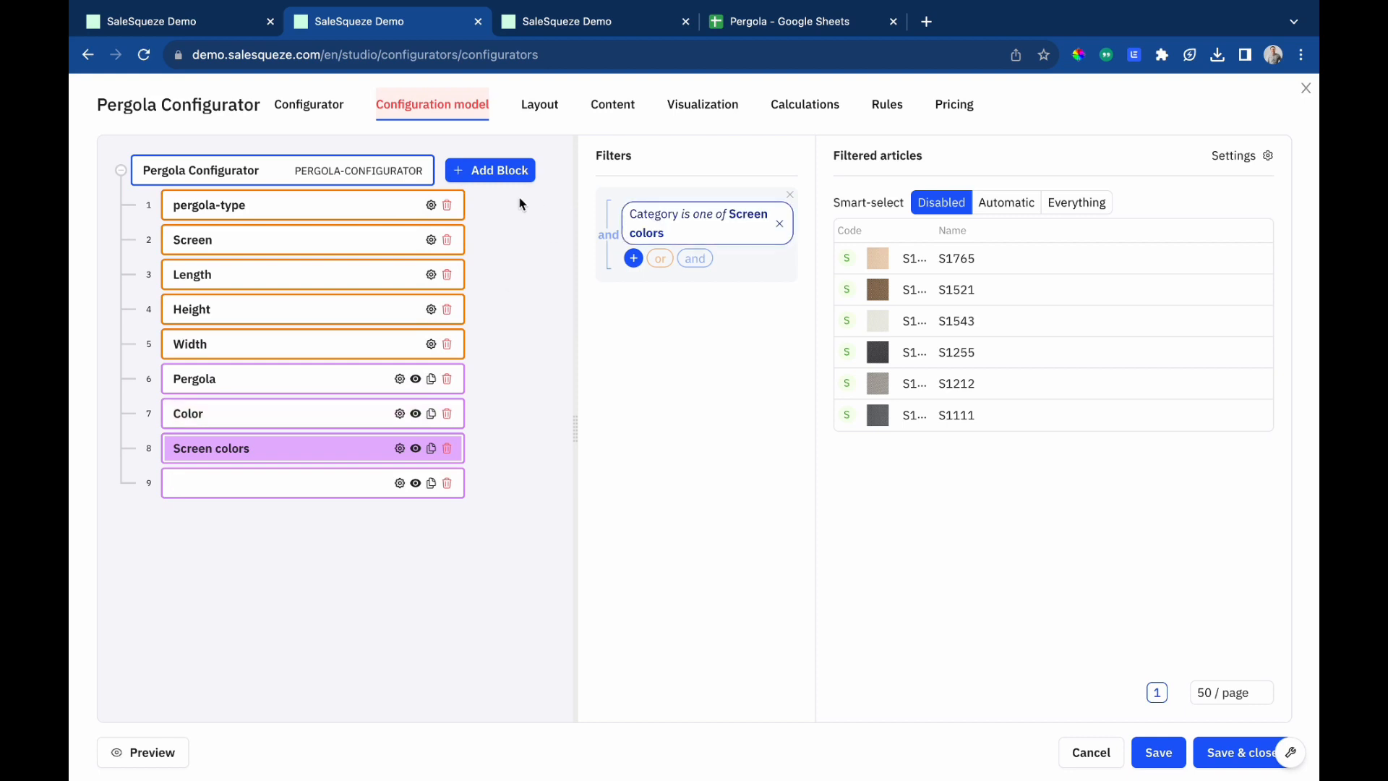
{"action": "type", "text": "Accessories"}
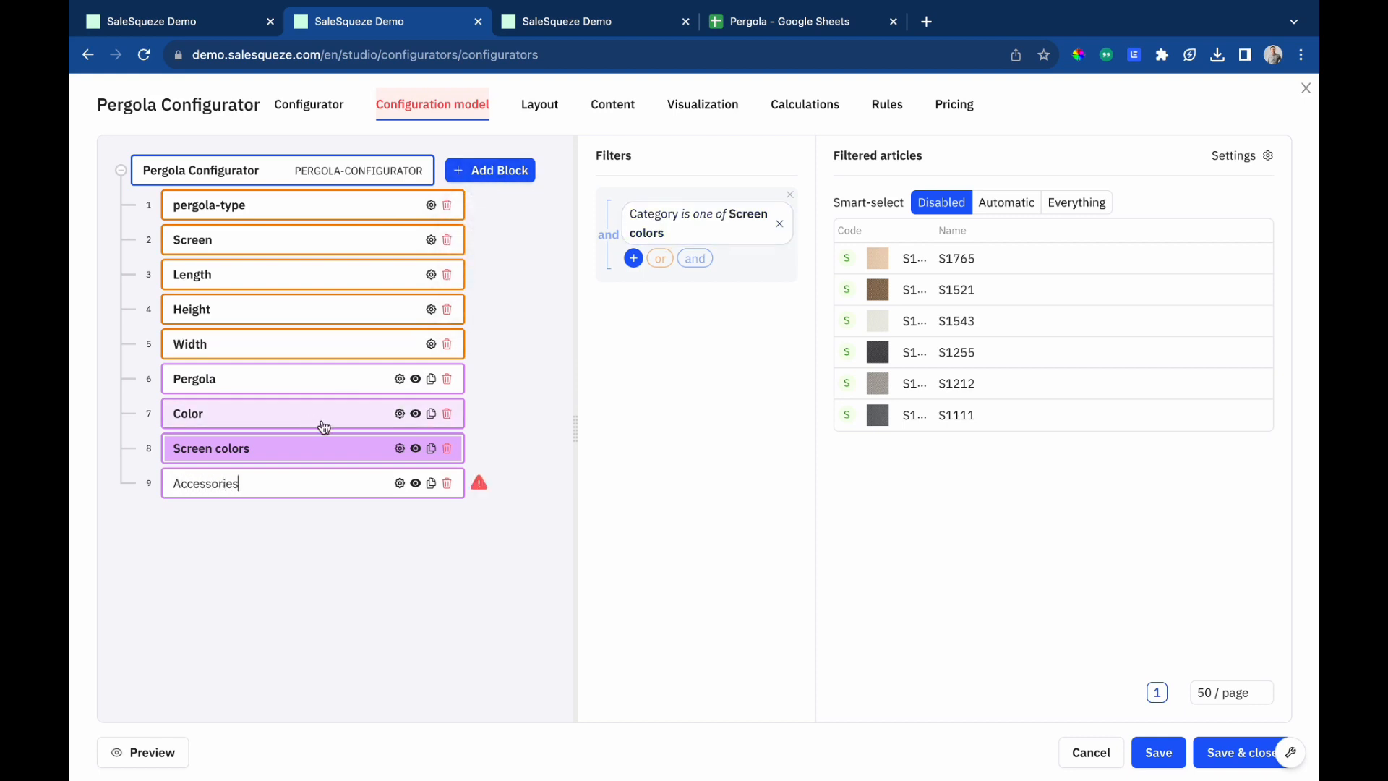
{"action": "key", "text": "Return"}
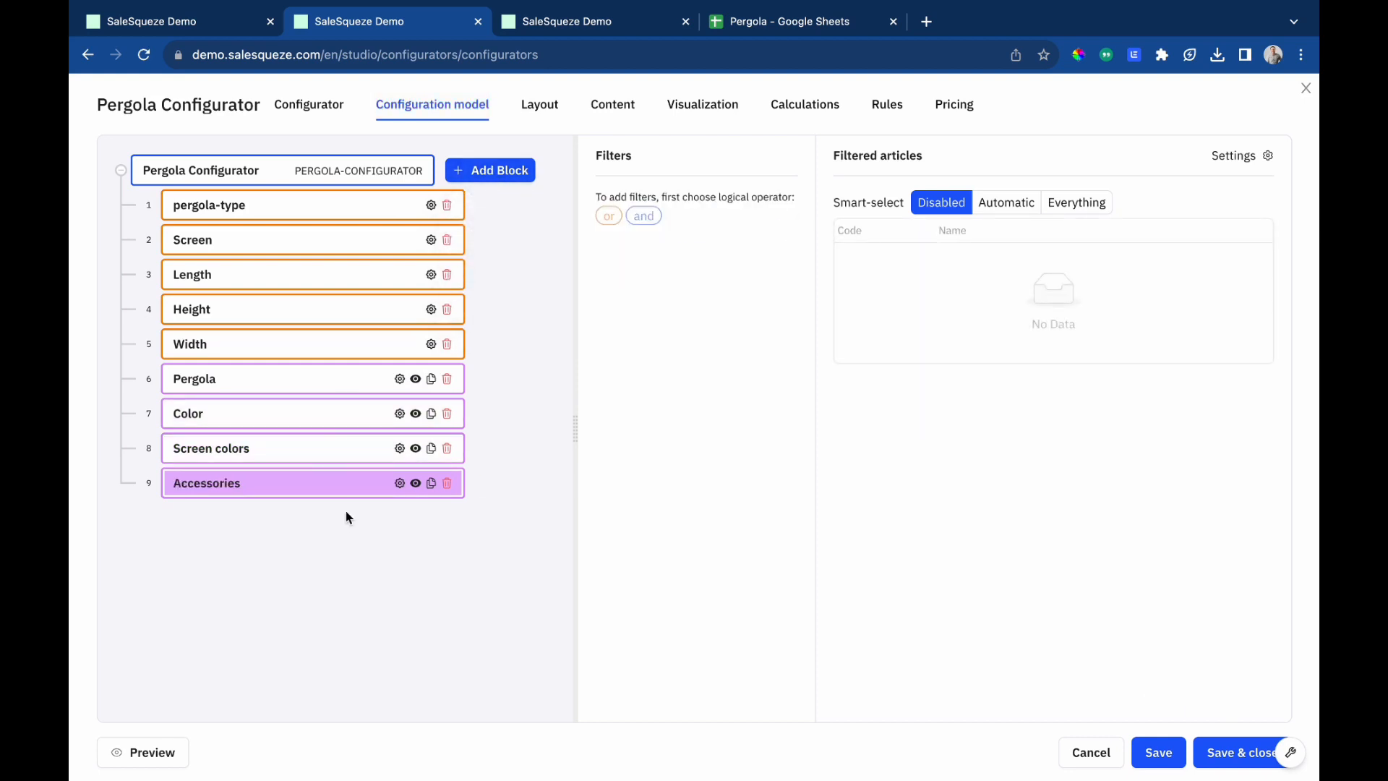
Add an 'and' filter to the Accessories component limiting articles to the Pergola Accessories category.
{"action": "left_click", "coordinate": [646, 217]}
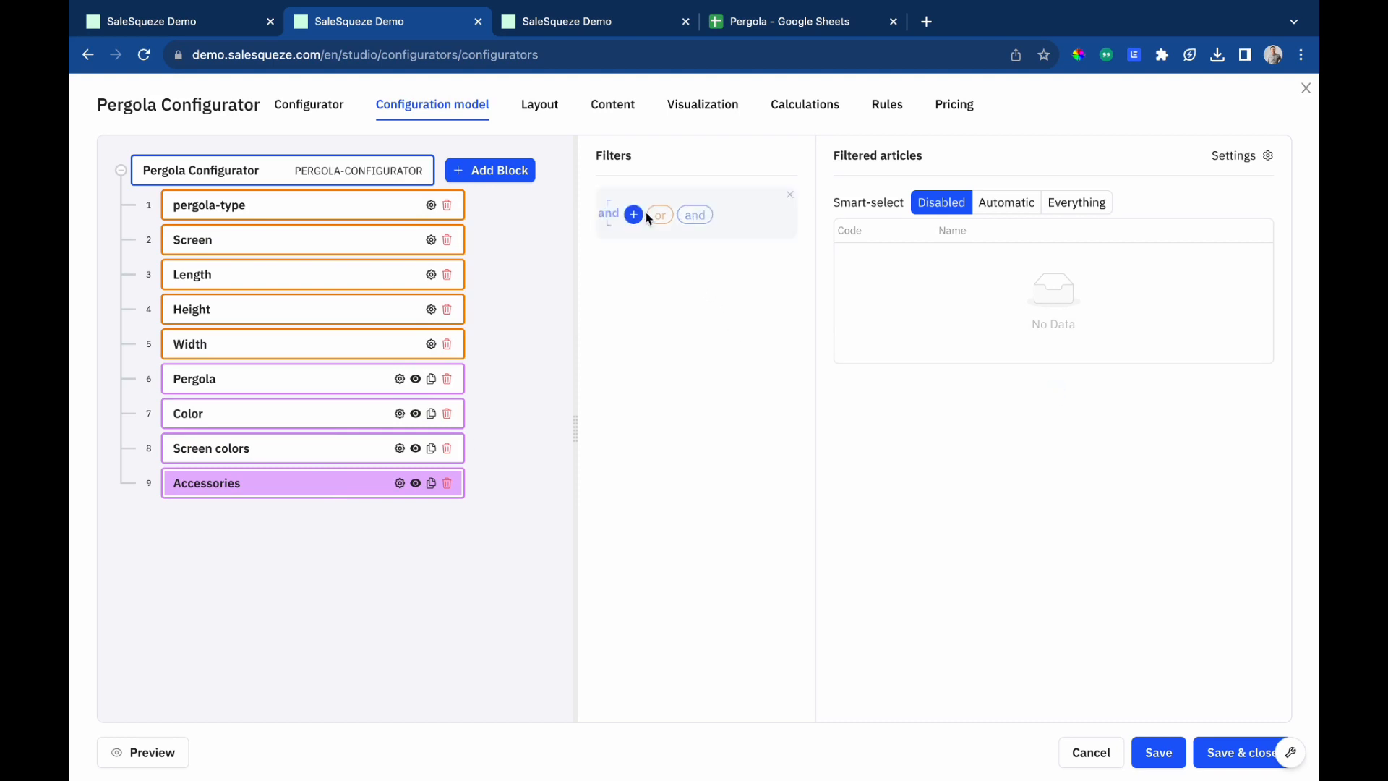
{"action": "left_click", "coordinate": [635, 215]}
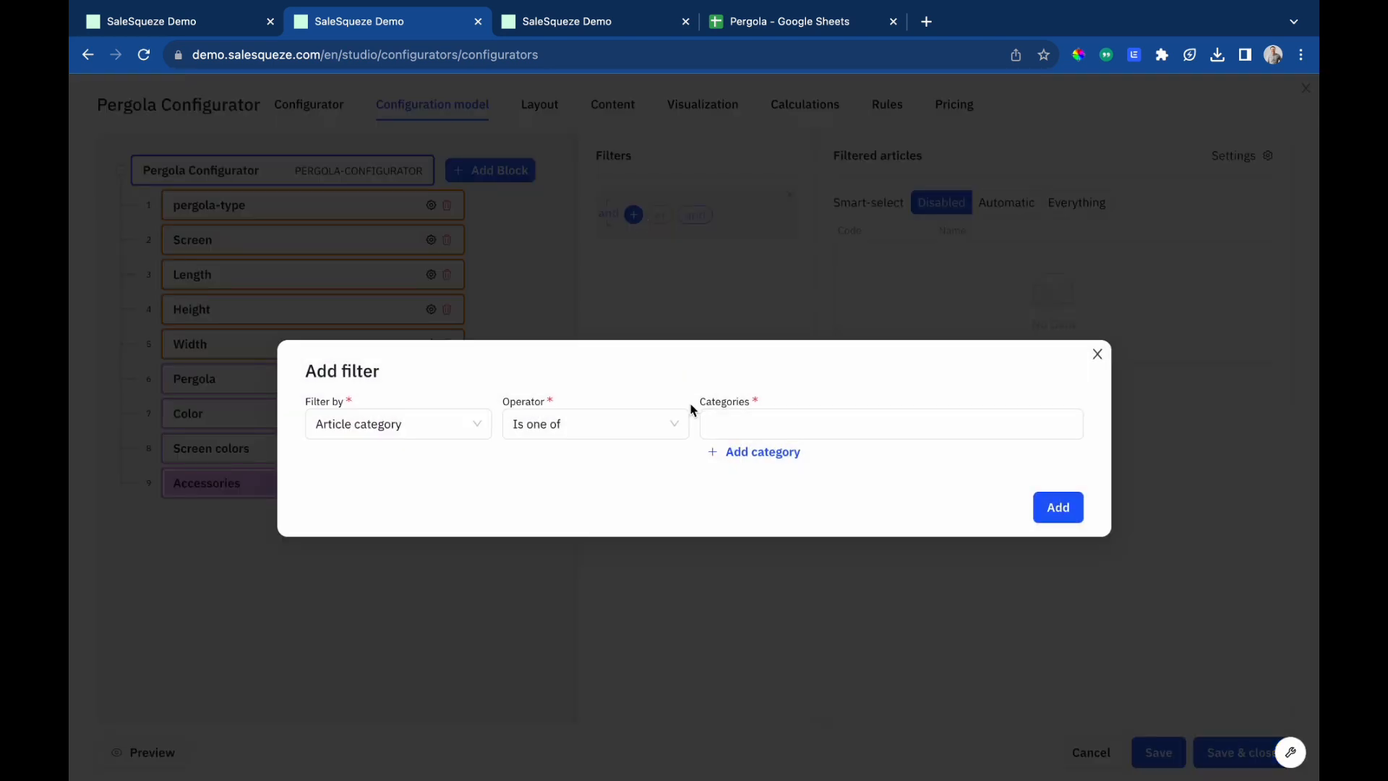
{"action": "left_click", "coordinate": [818, 419]}
{"action": "left_click", "coordinate": [711, 532]}
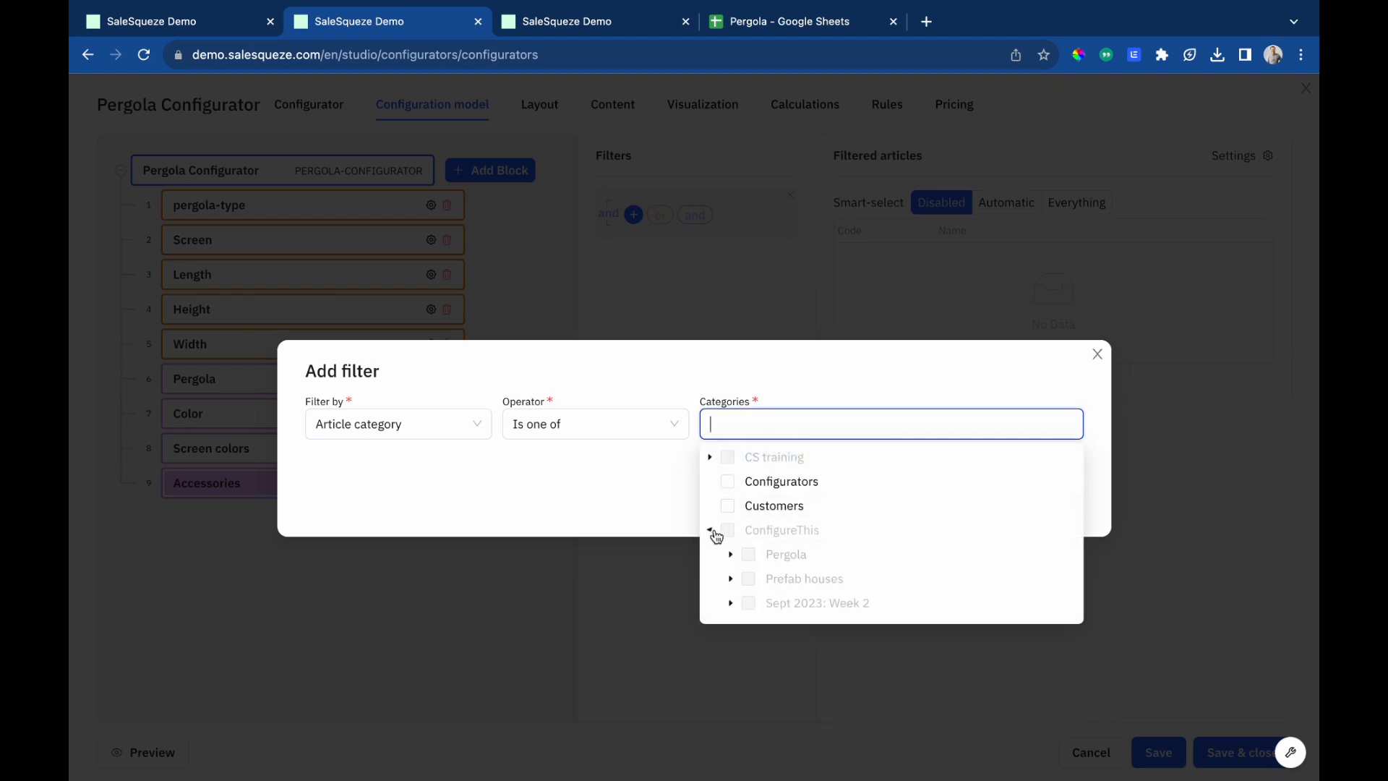
{"action": "left_click", "coordinate": [731, 554]}
{"action": "scroll", "coordinate": [800, 571], "scroll_direction": "down", "scroll_amount": 3}
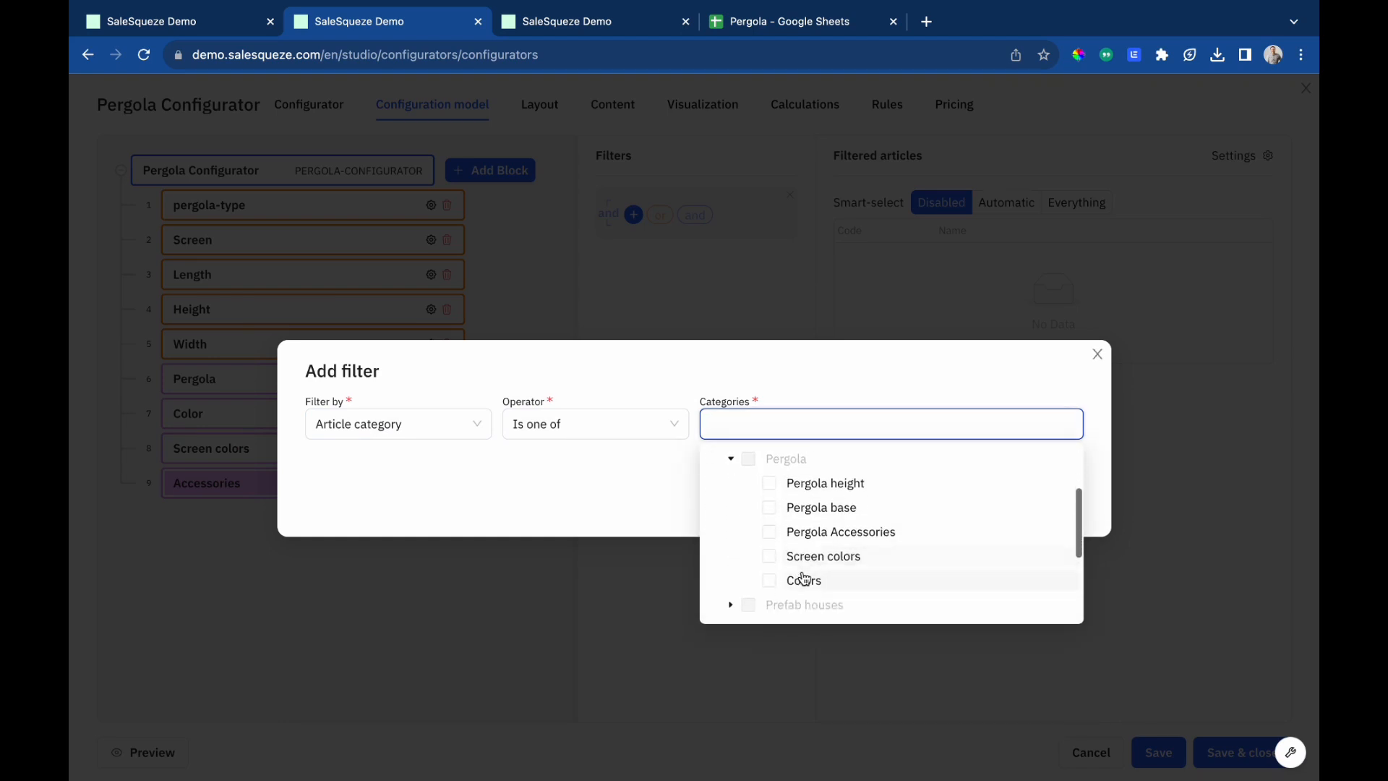
{"action": "left_click", "coordinate": [771, 500]}
{"action": "left_click", "coordinate": [844, 376]}
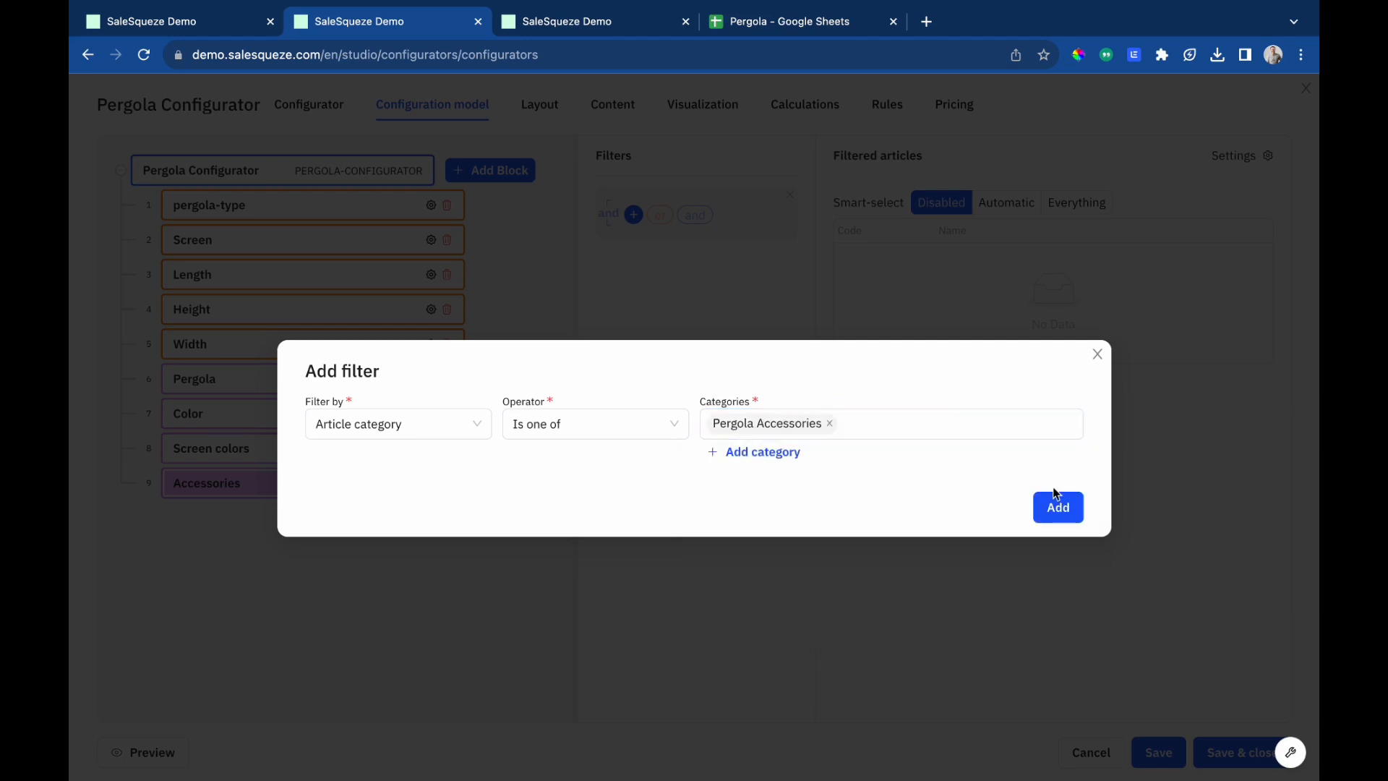
{"action": "left_click", "coordinate": [1058, 506]}
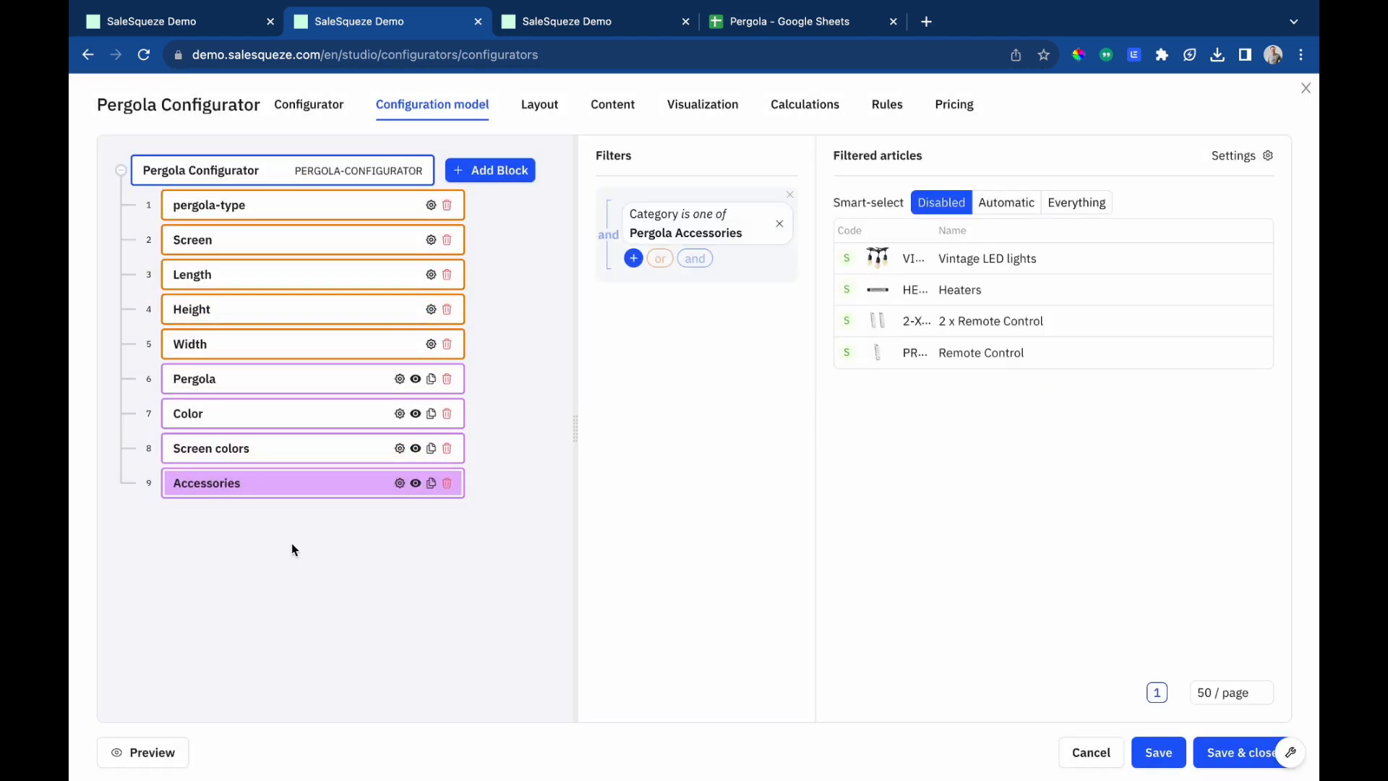
Add a component block named Pergola height to the configuration model.
{"action": "left_click", "coordinate": [490, 170]}
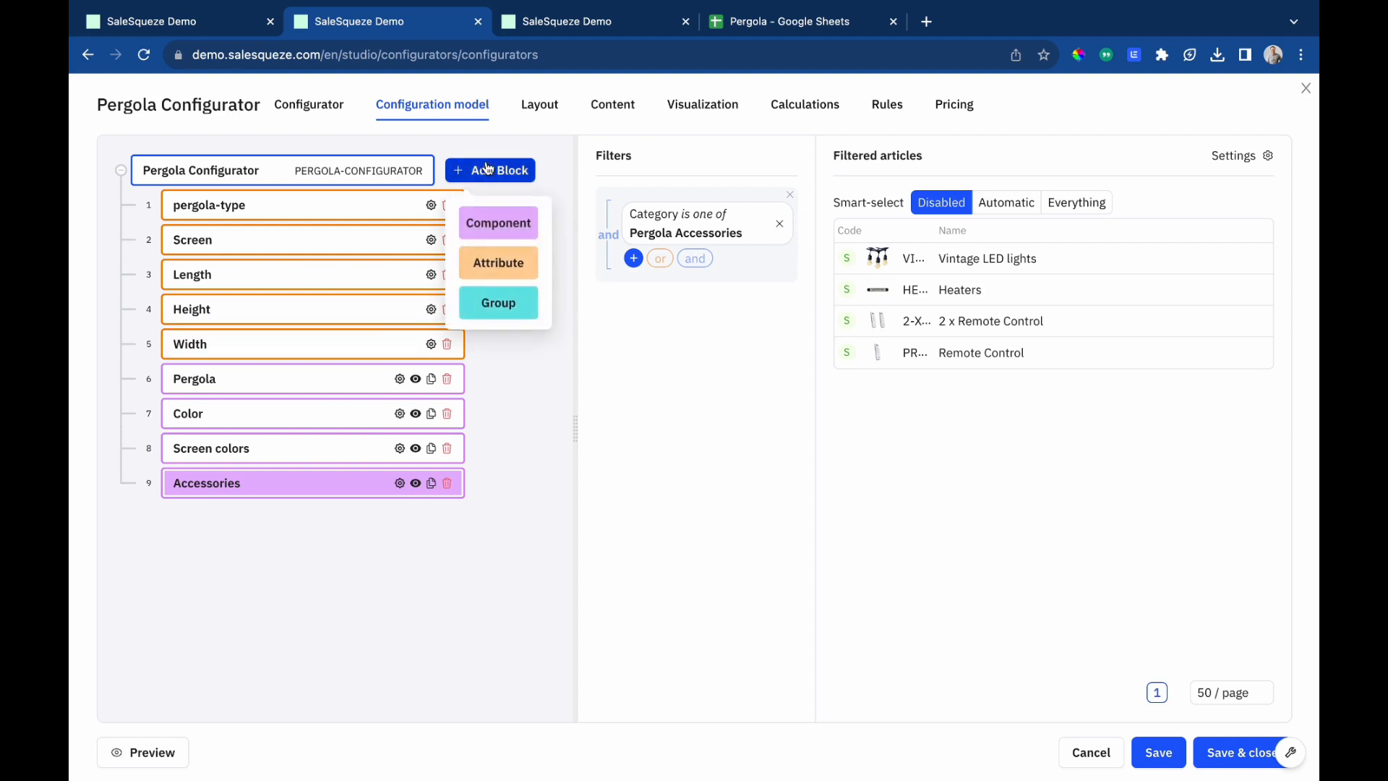
{"action": "left_click", "coordinate": [496, 221]}
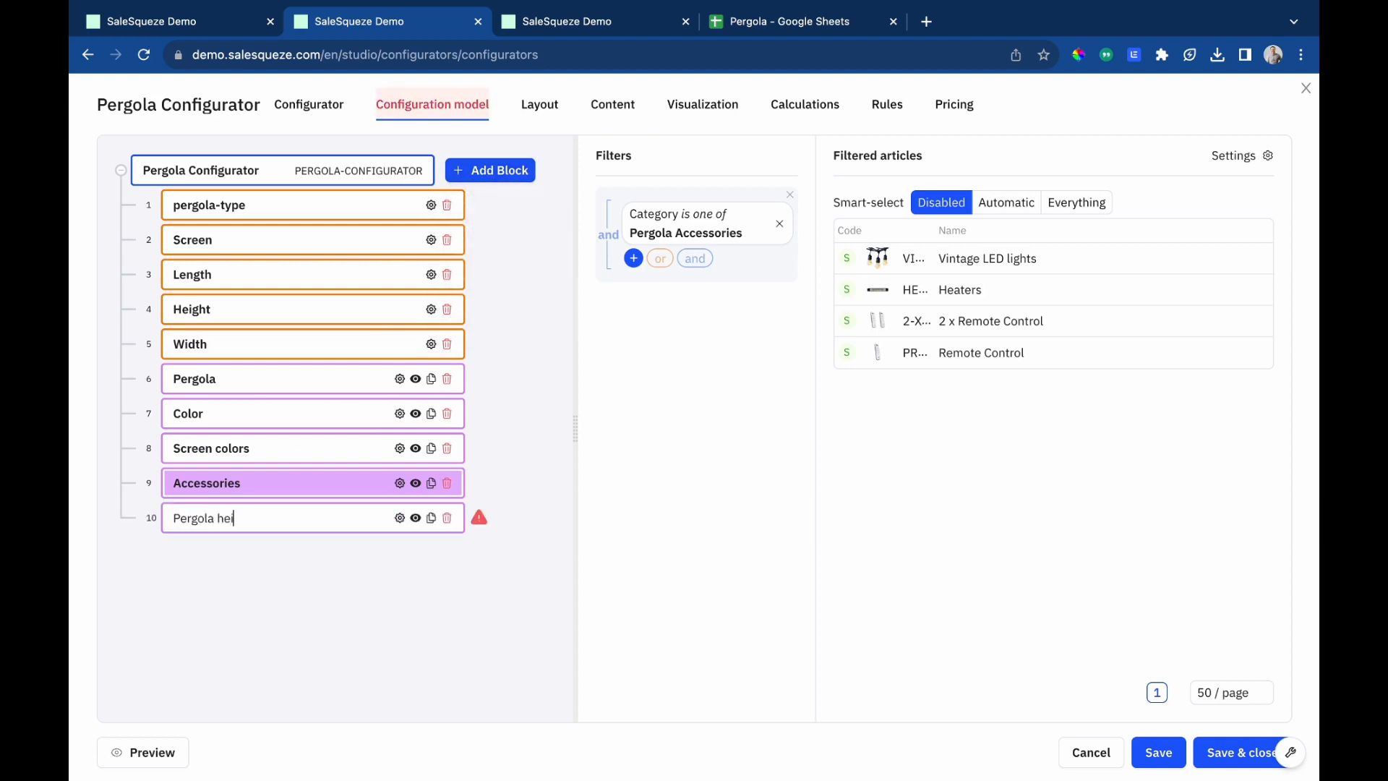
{"action": "key", "text": "Return"}
Add an 'and' filter to the Pergola height component limiting articles to the Pergola height category.
{"action": "left_click", "coordinate": [658, 213]}
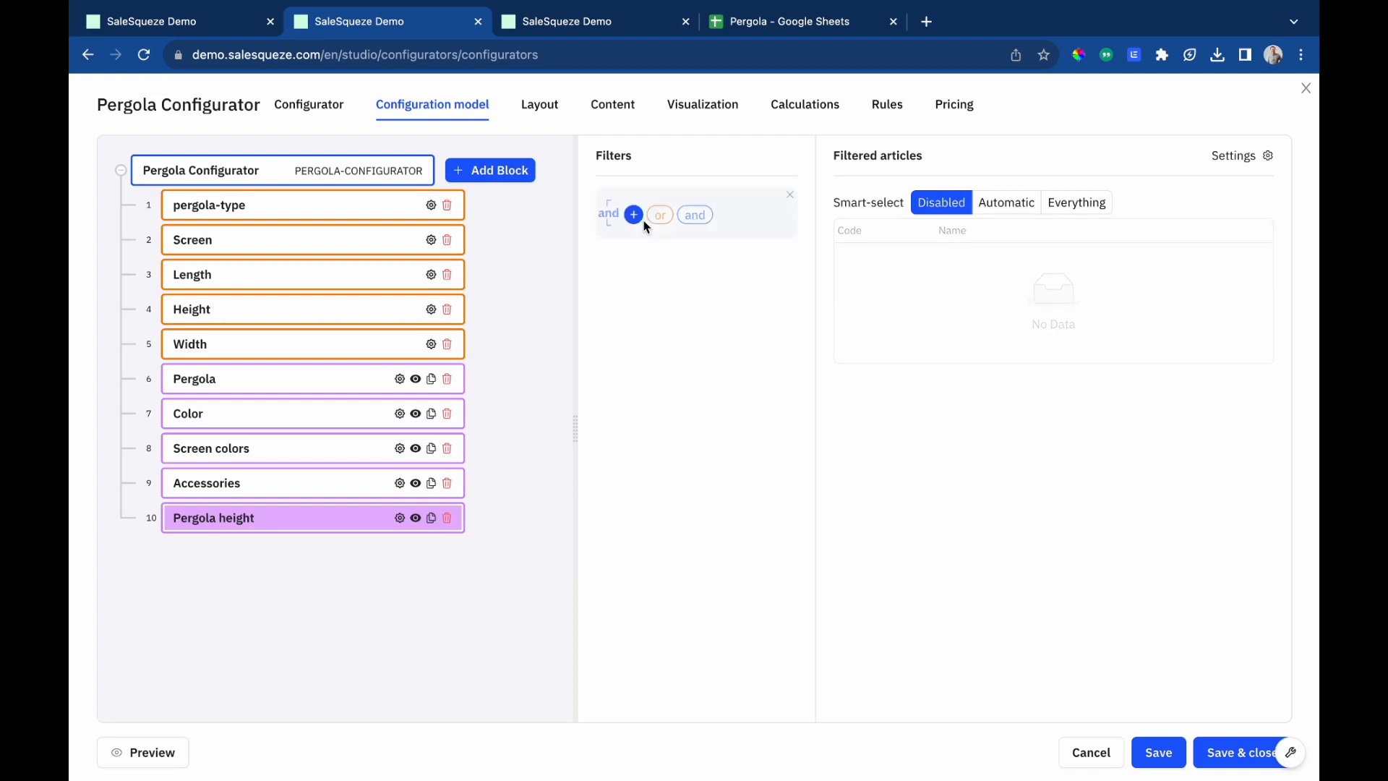
{"action": "left_click", "coordinate": [634, 214]}
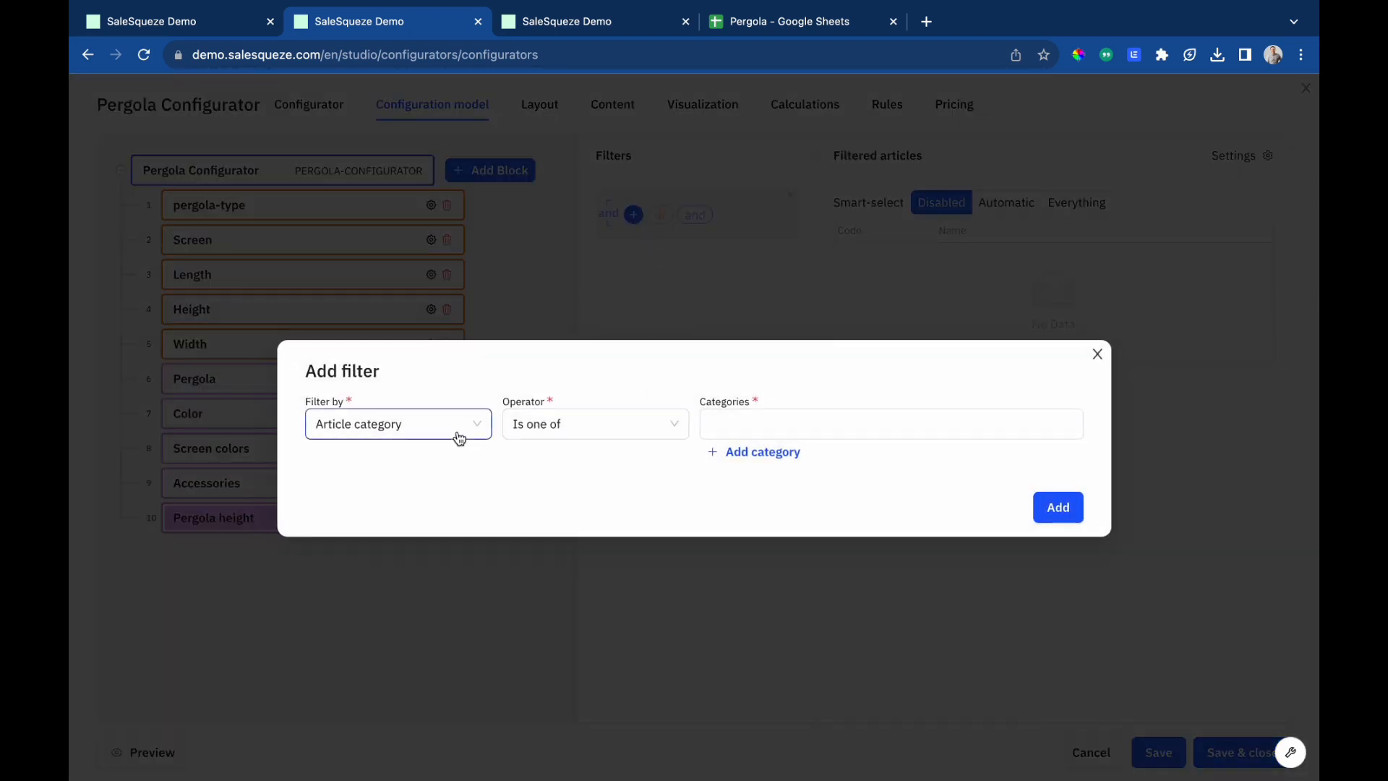
{"action": "left_click", "coordinate": [781, 428]}
{"action": "left_click", "coordinate": [711, 531]}
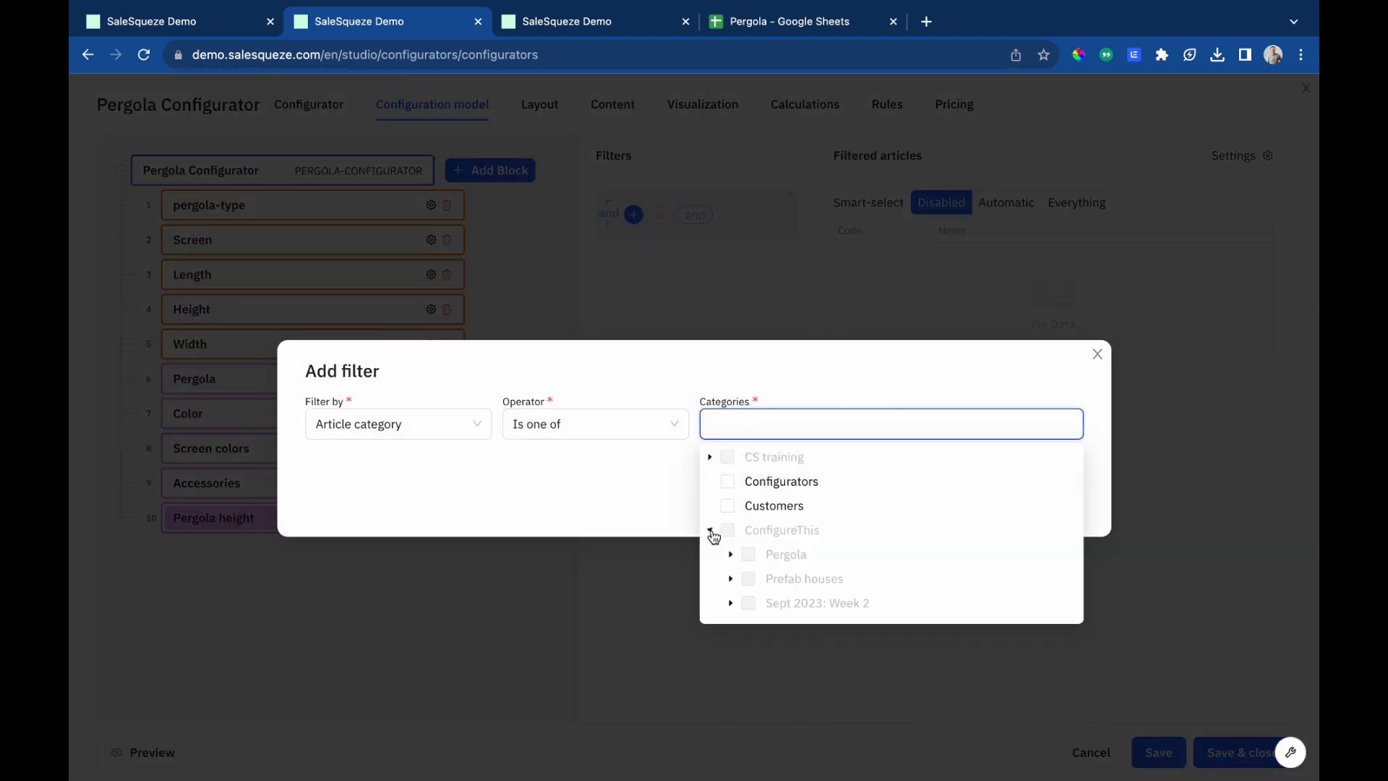
{"action": "left_click", "coordinate": [733, 555]}
{"action": "left_click", "coordinate": [769, 553]}
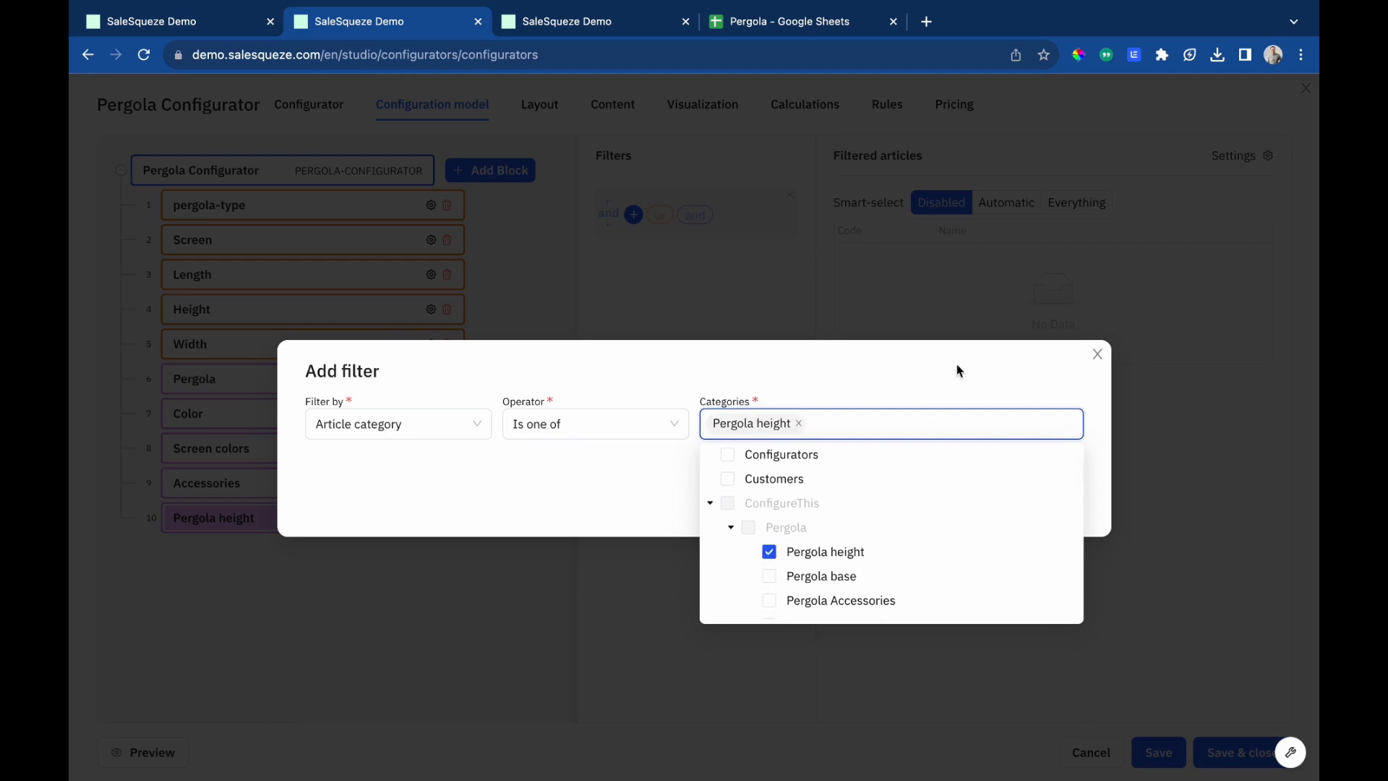
{"action": "left_click", "coordinate": [956, 363]}
{"action": "left_click", "coordinate": [1066, 514]}
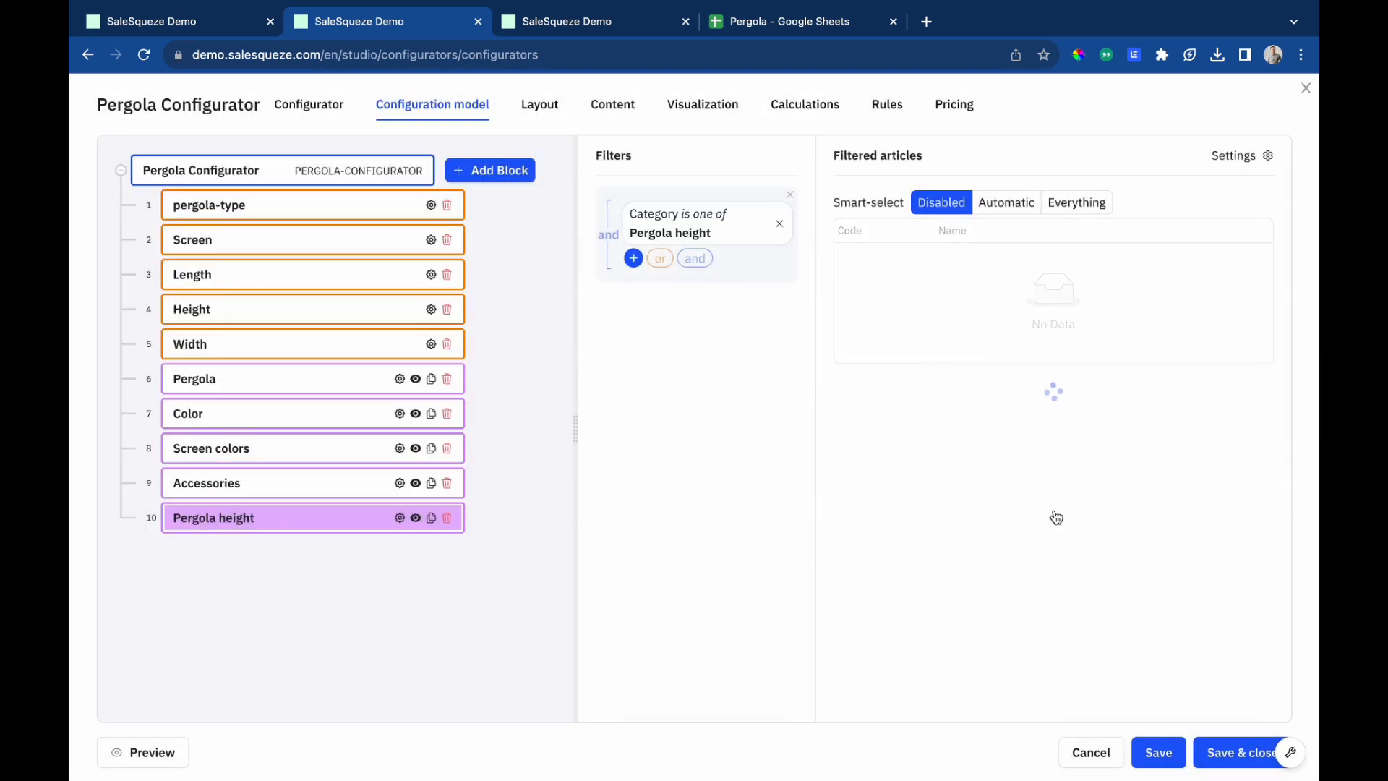
Set smart-select to Automatic and mark Height 2.3m as the default article.
{"action": "left_click", "coordinate": [1005, 203]}
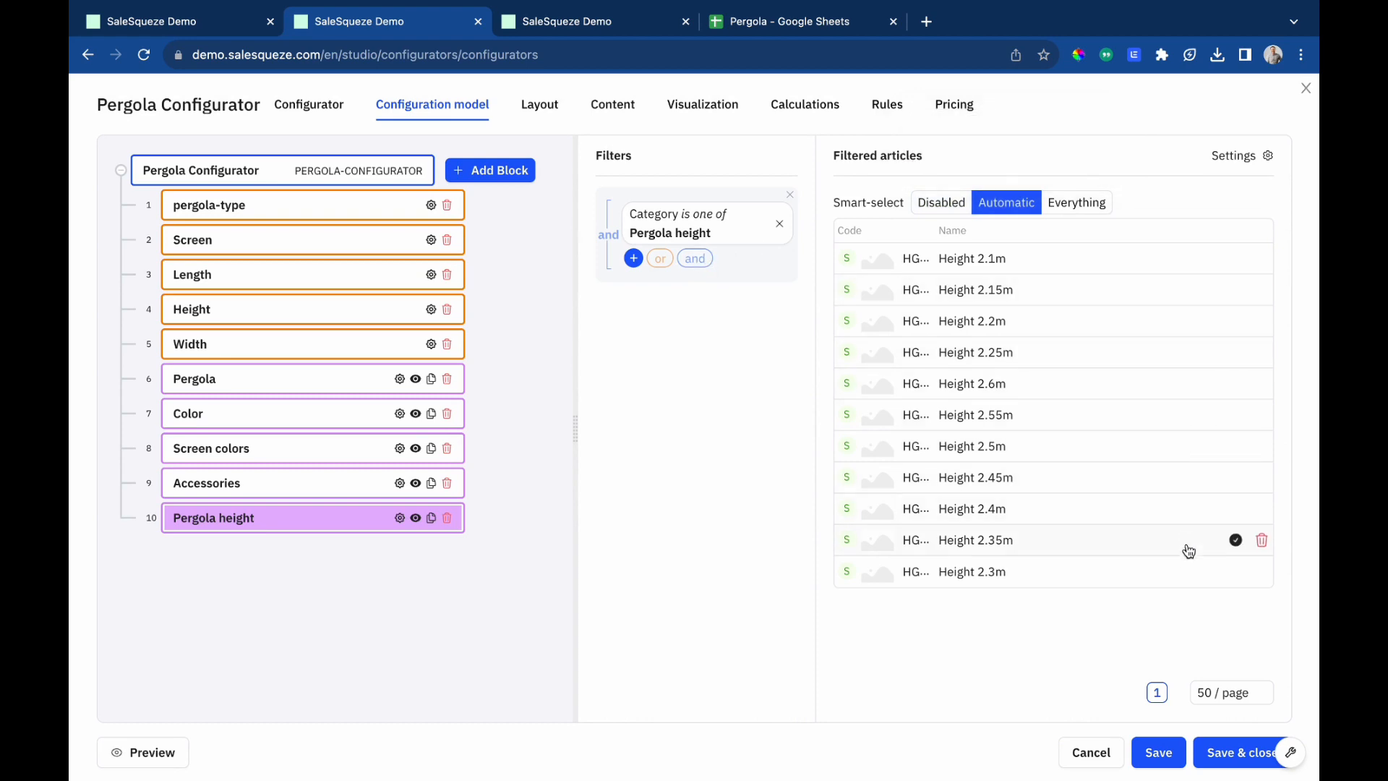
{"action": "left_click", "coordinate": [1236, 573]}
Add a filter on the article parameter Height, connected with the Height attribute.
{"action": "left_click", "coordinate": [633, 258]}
{"action": "left_click", "coordinate": [398, 425]}
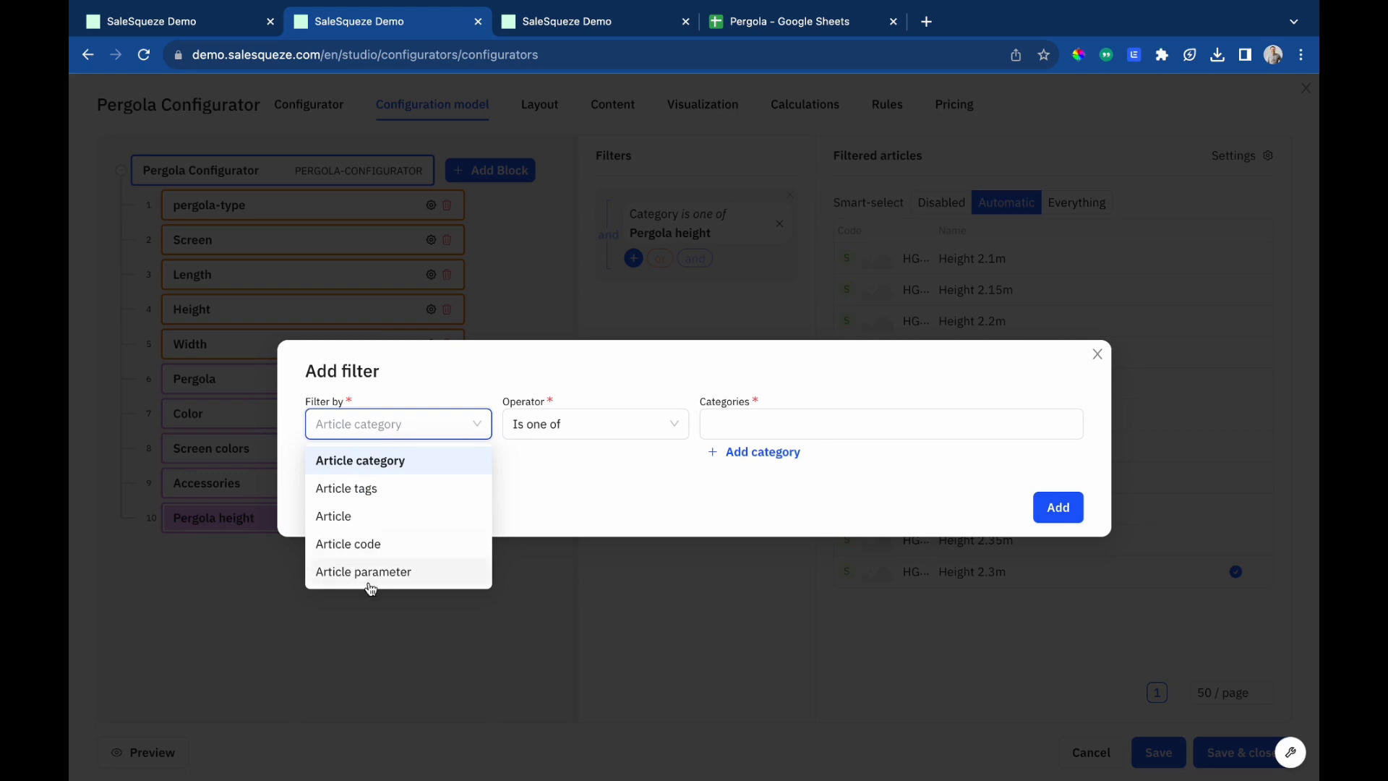
{"action": "left_click", "coordinate": [366, 570]}
{"action": "left_click", "coordinate": [552, 471]}
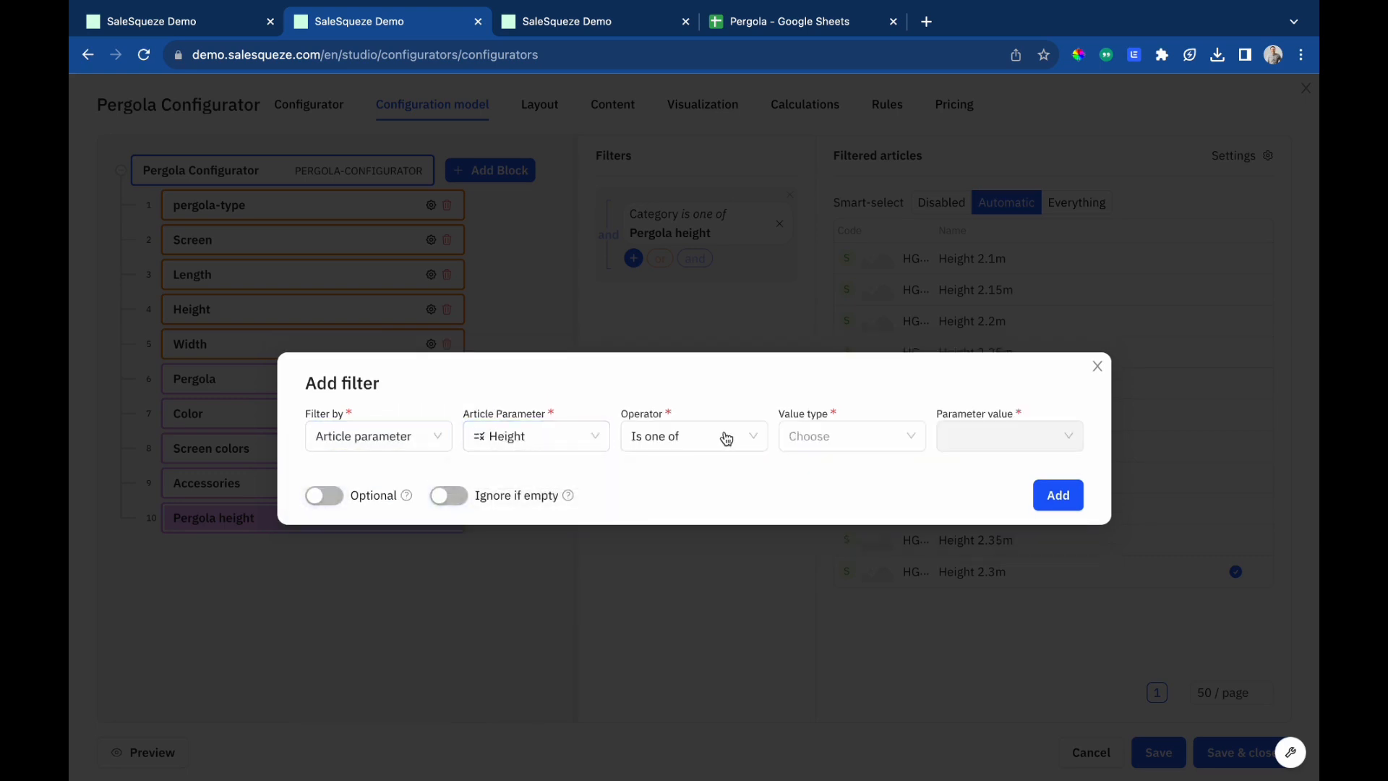
{"action": "left_click", "coordinate": [835, 436]}
{"action": "left_click", "coordinate": [828, 501]}
{"action": "left_click", "coordinate": [1005, 435]}
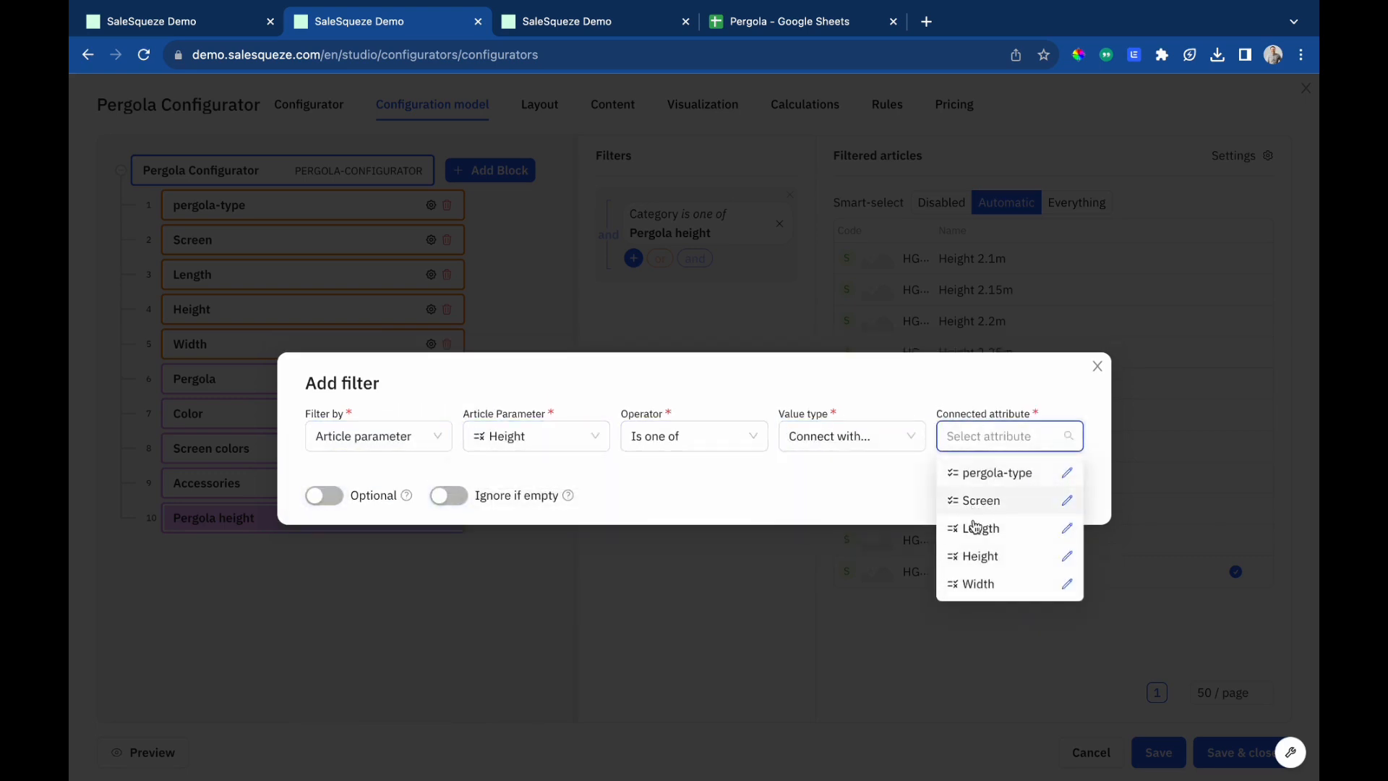
{"action": "left_click", "coordinate": [979, 554]}
{"action": "left_click", "coordinate": [1058, 495]}
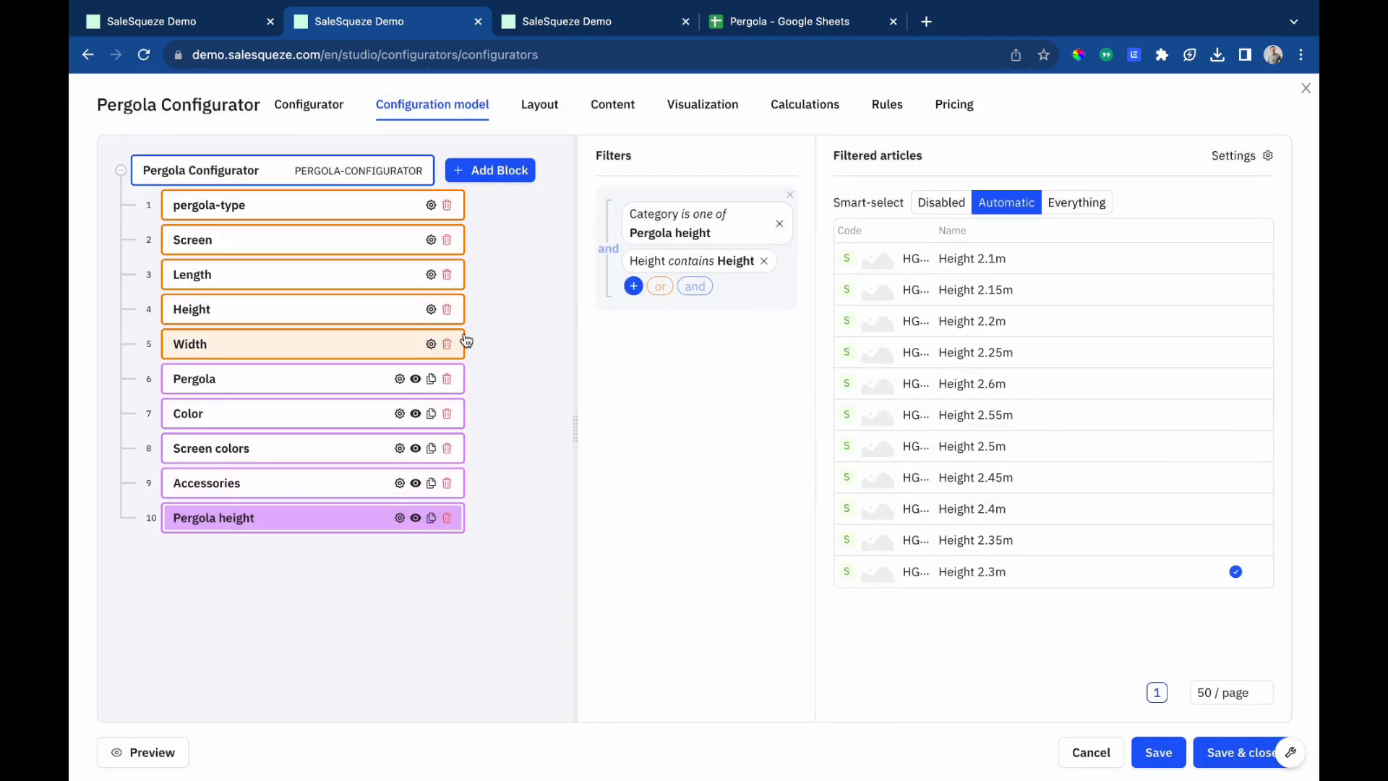
Open the layout editor and choose the Fixed Fullscreen layout override.
{"action": "left_click", "coordinate": [556, 105]}
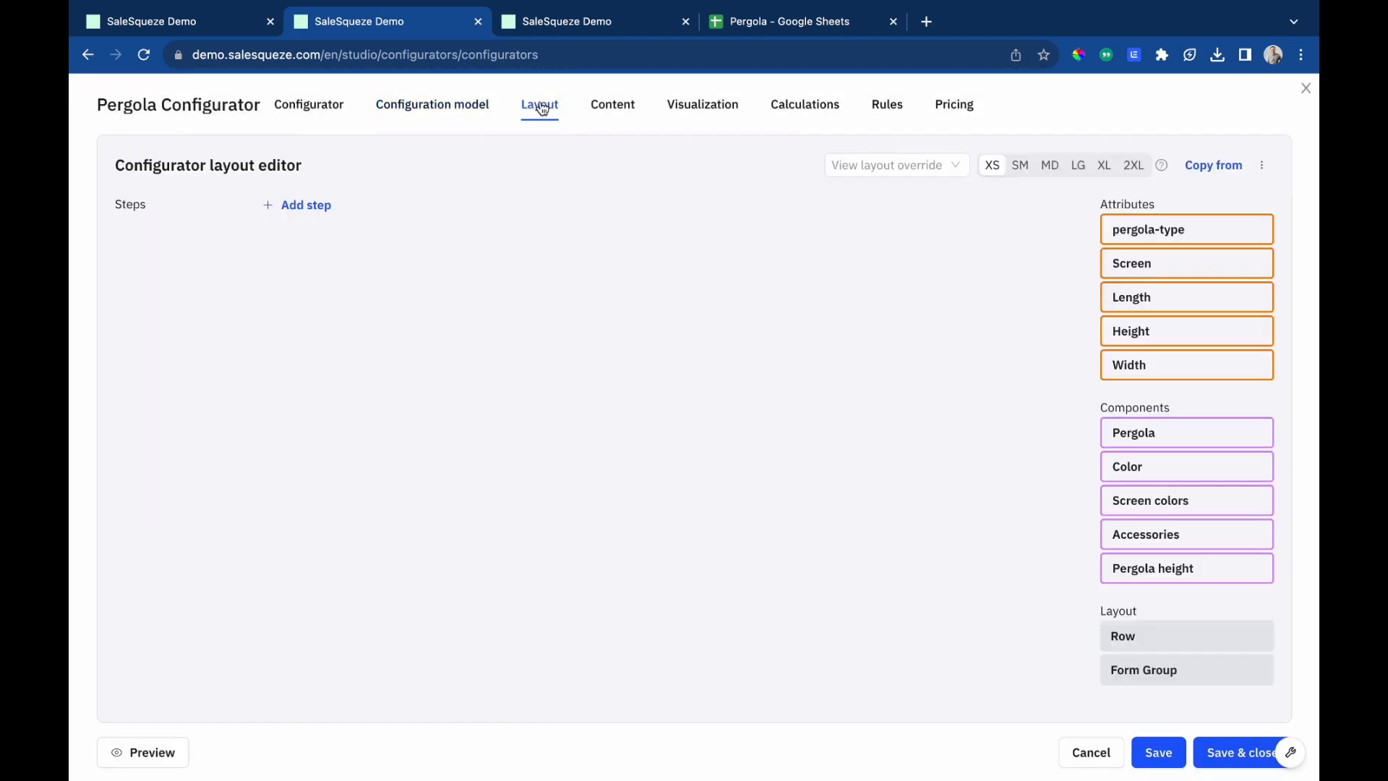
{"action": "left_click", "coordinate": [930, 163]}
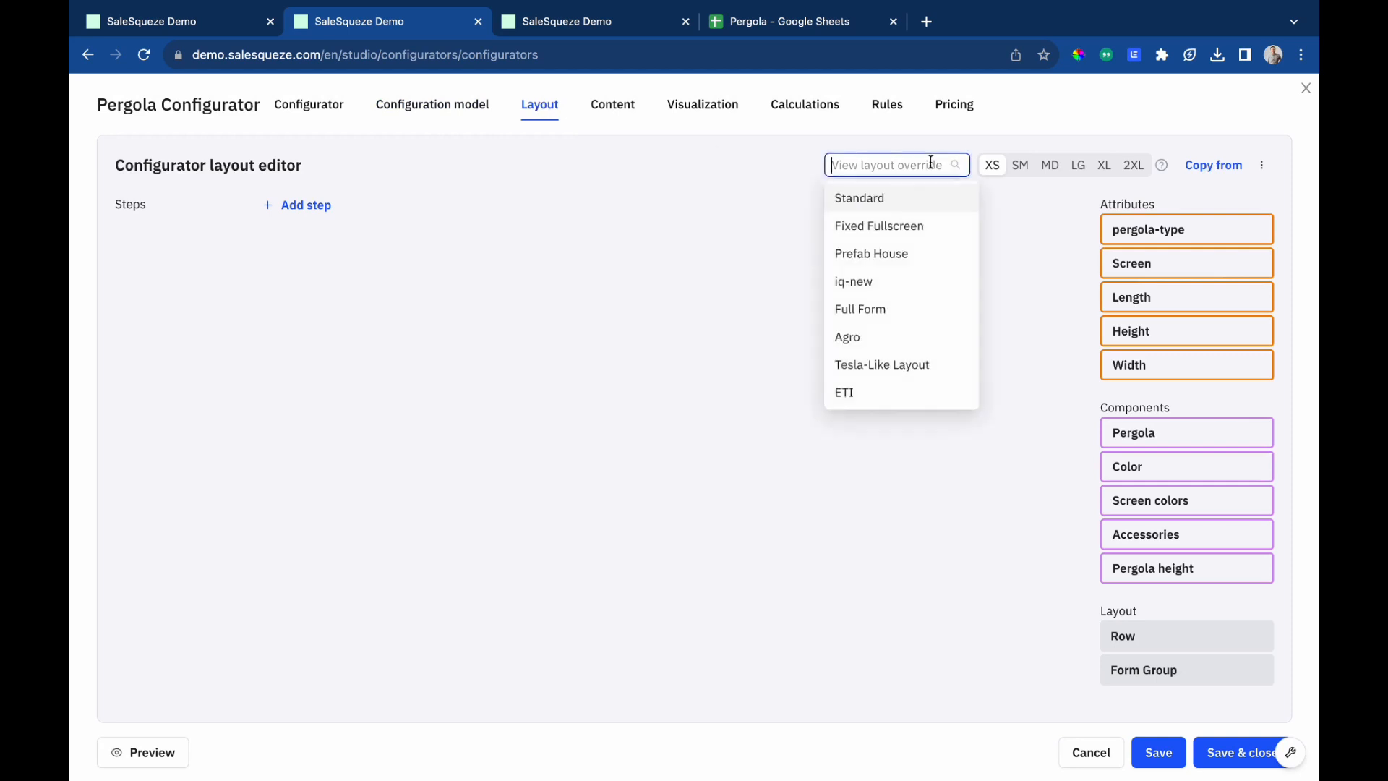
{"action": "left_click", "coordinate": [886, 228]}
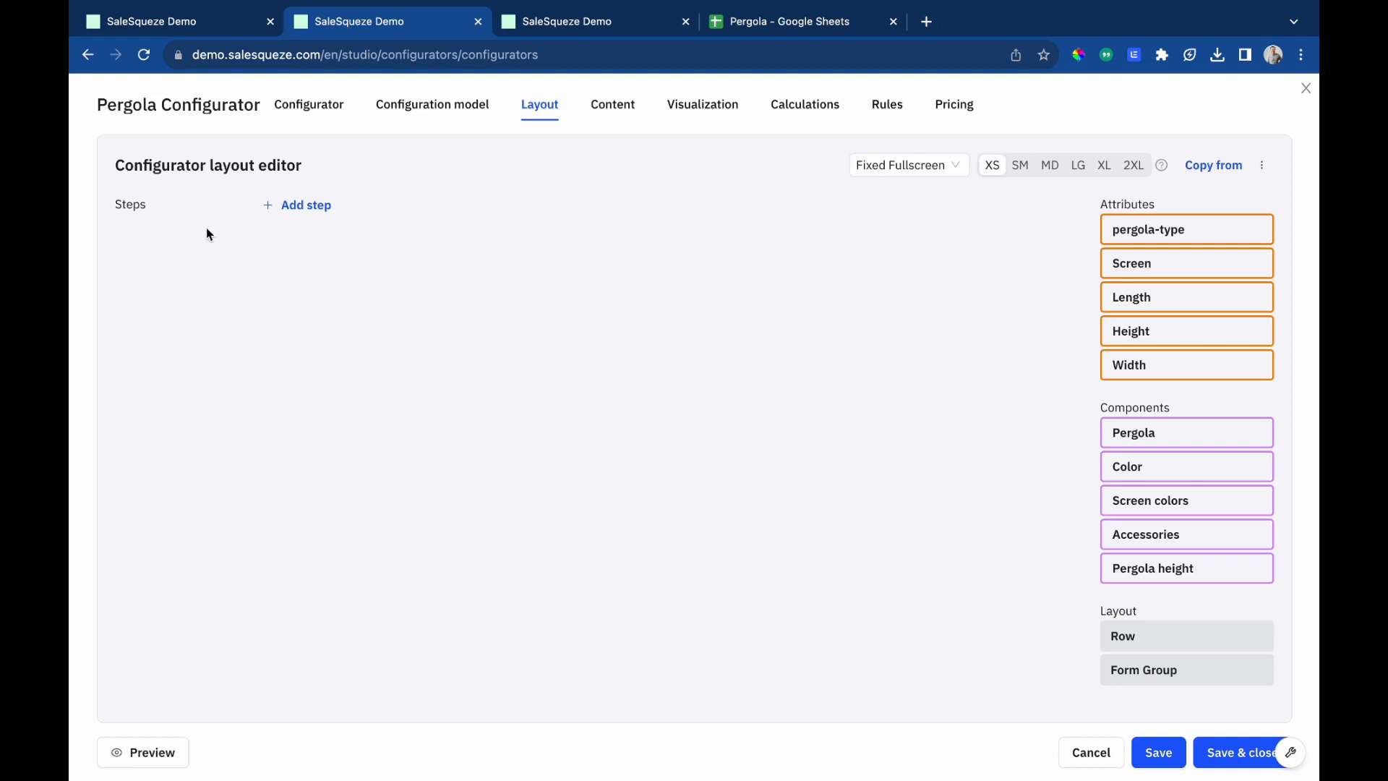
Add a first layout step named Dimensions.
{"action": "left_click", "coordinate": [304, 207]}
{"action": "triple_click", "coordinate": [222, 240]}
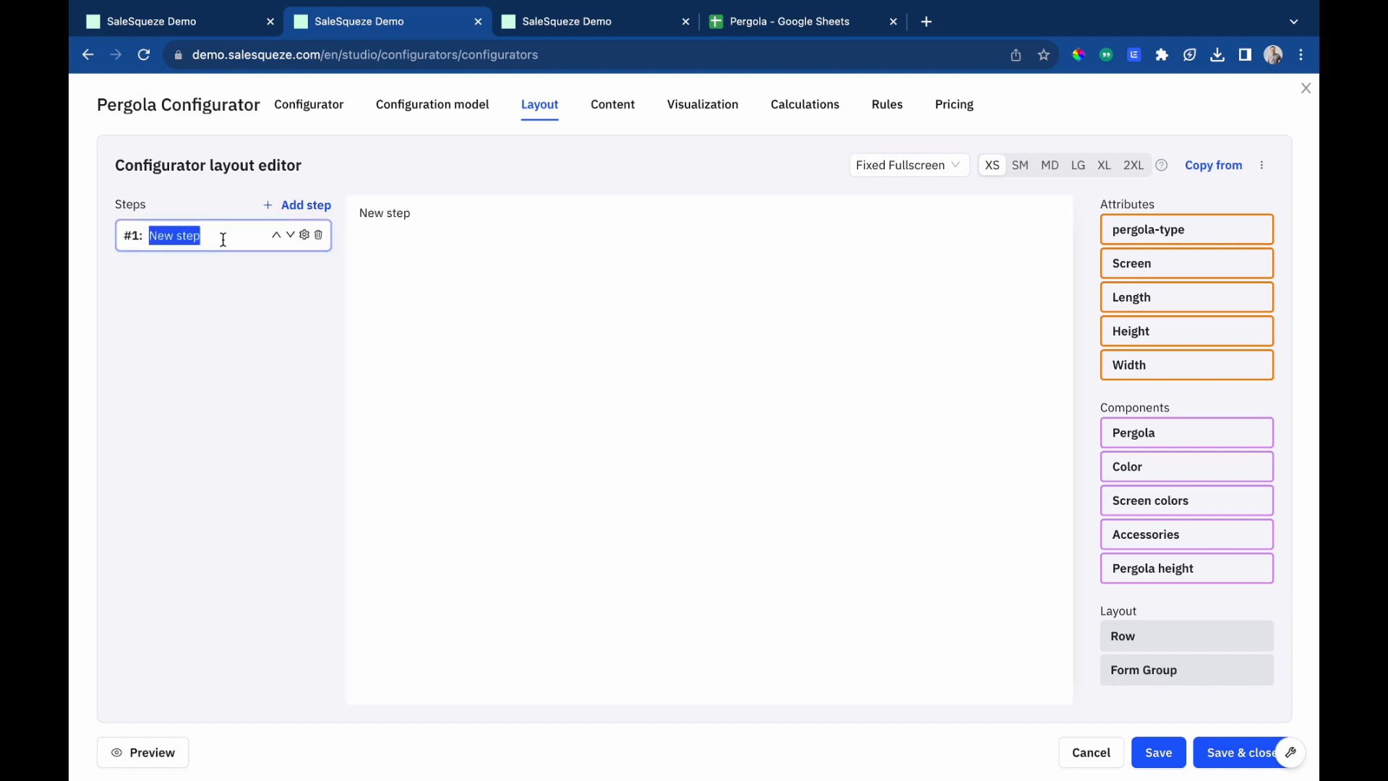
{"action": "type", "text": "Dimensions"}
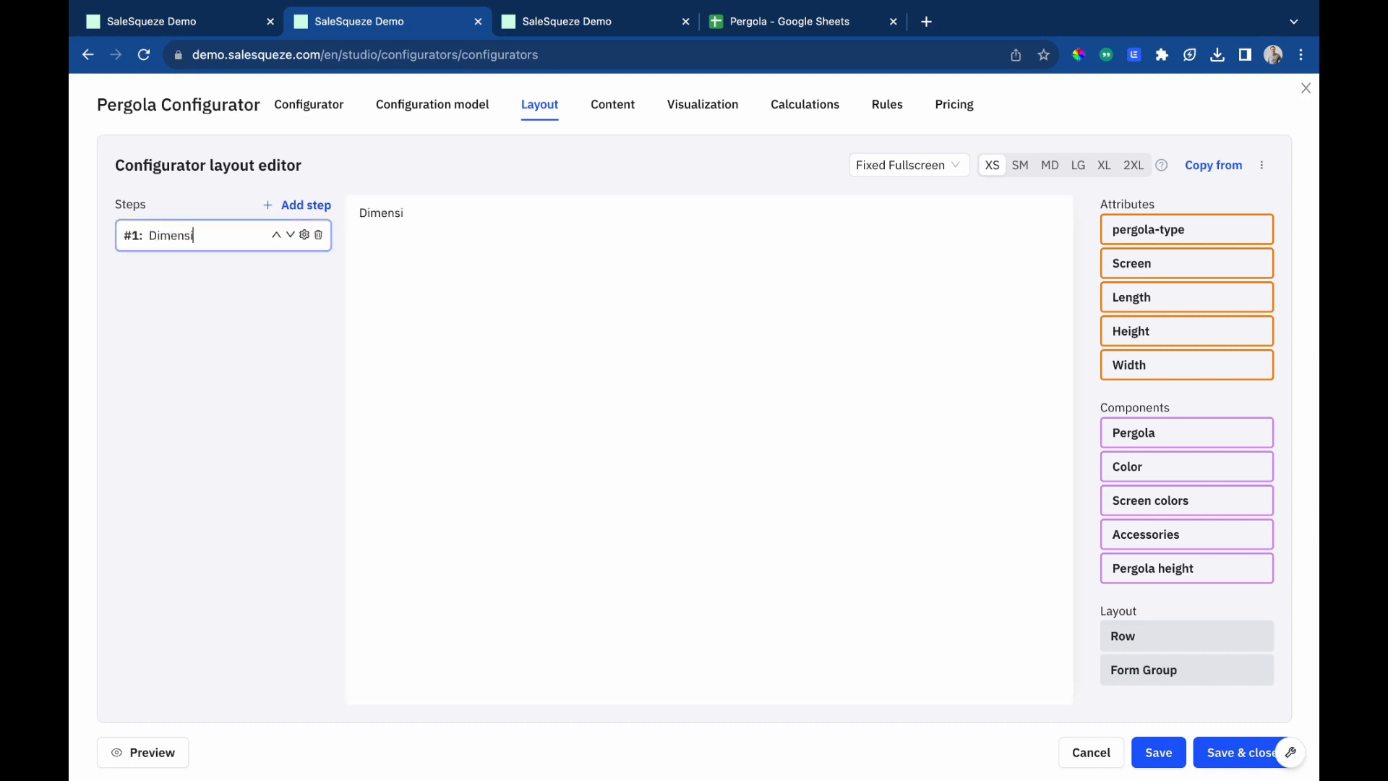
Add a second layout step named Colors.
{"action": "left_click", "coordinate": [322, 207]}
{"action": "triple_click", "coordinate": [229, 267]}
{"action": "type", "text": "Colors"}
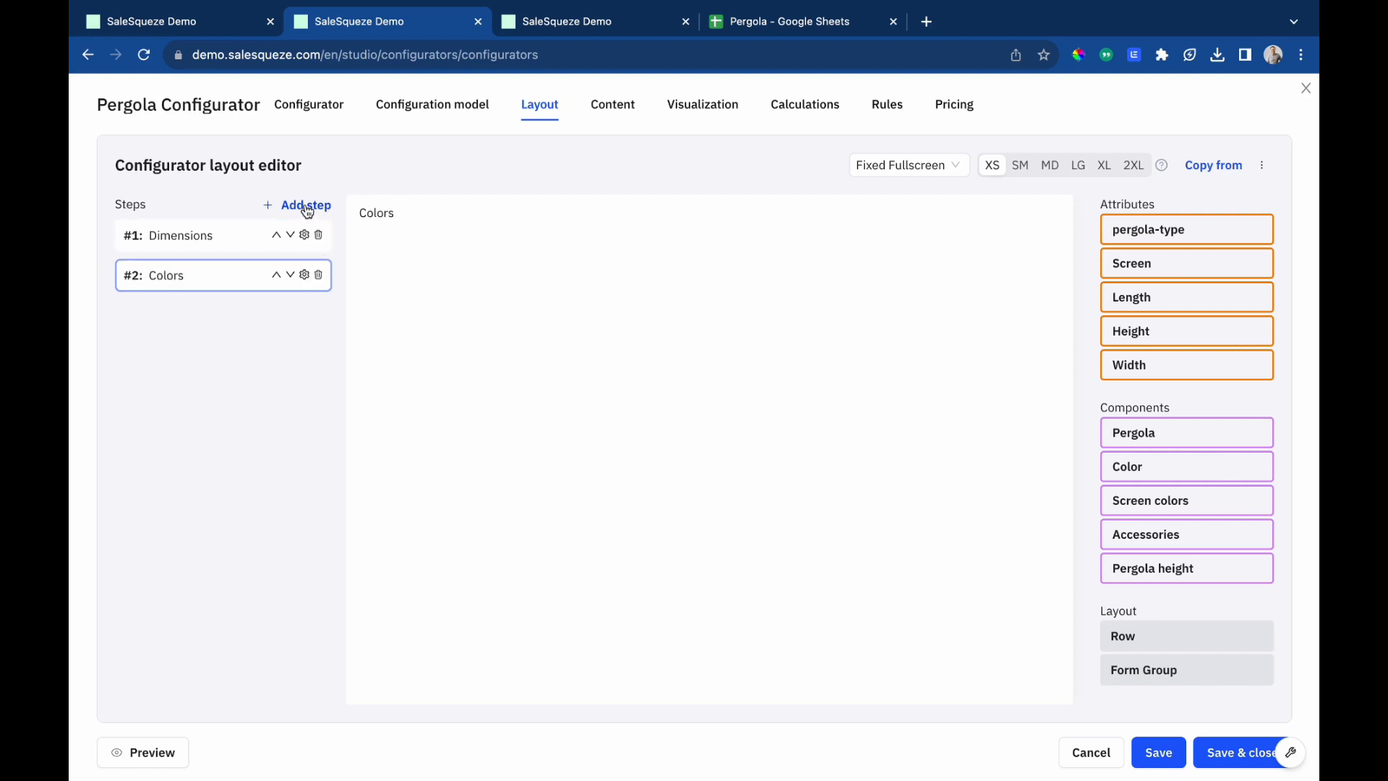
Add a third layout step named Screens.
{"action": "left_click", "coordinate": [308, 209]}
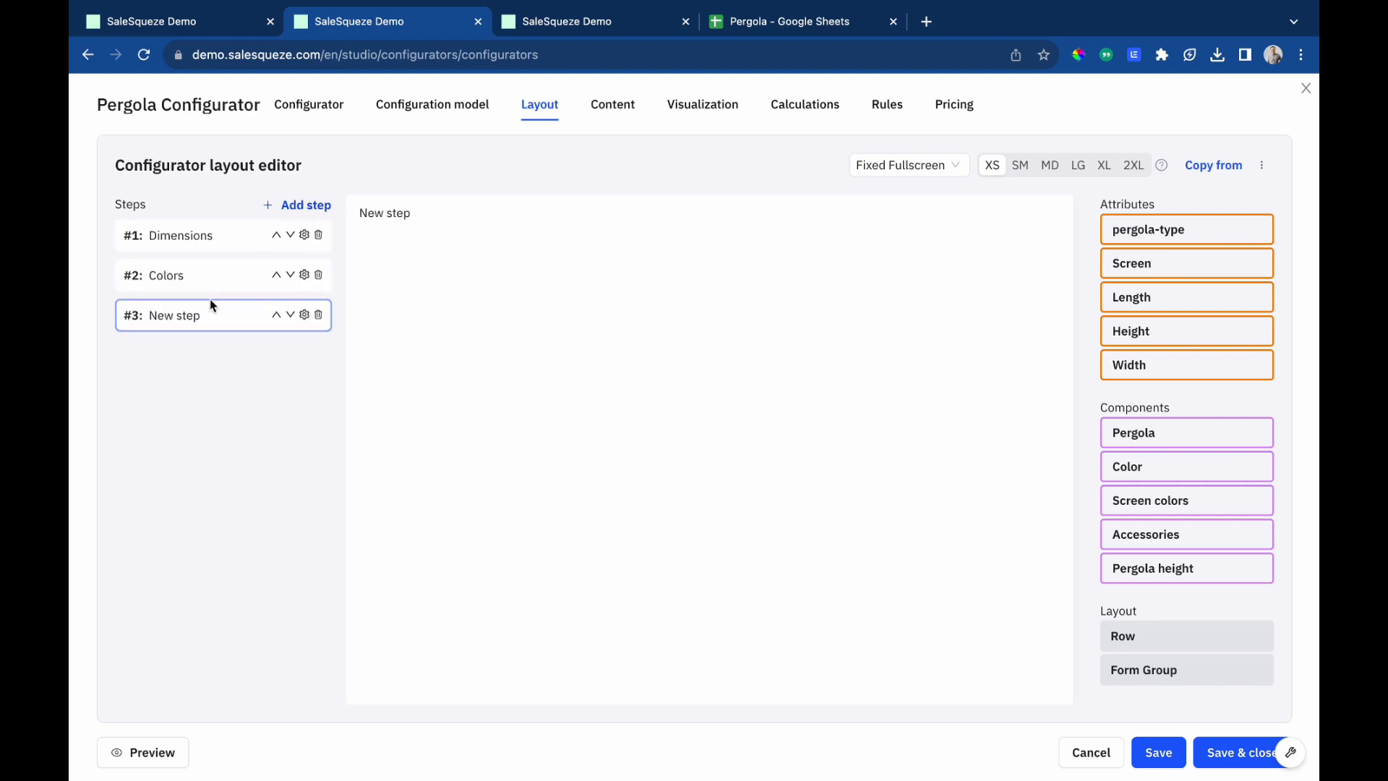
{"action": "triple_click", "coordinate": [210, 308]}
{"action": "type", "text": "Screens"}
Add a fourth layout step named Accessories.
{"action": "left_click", "coordinate": [305, 206]}
{"action": "triple_click", "coordinate": [208, 354]}
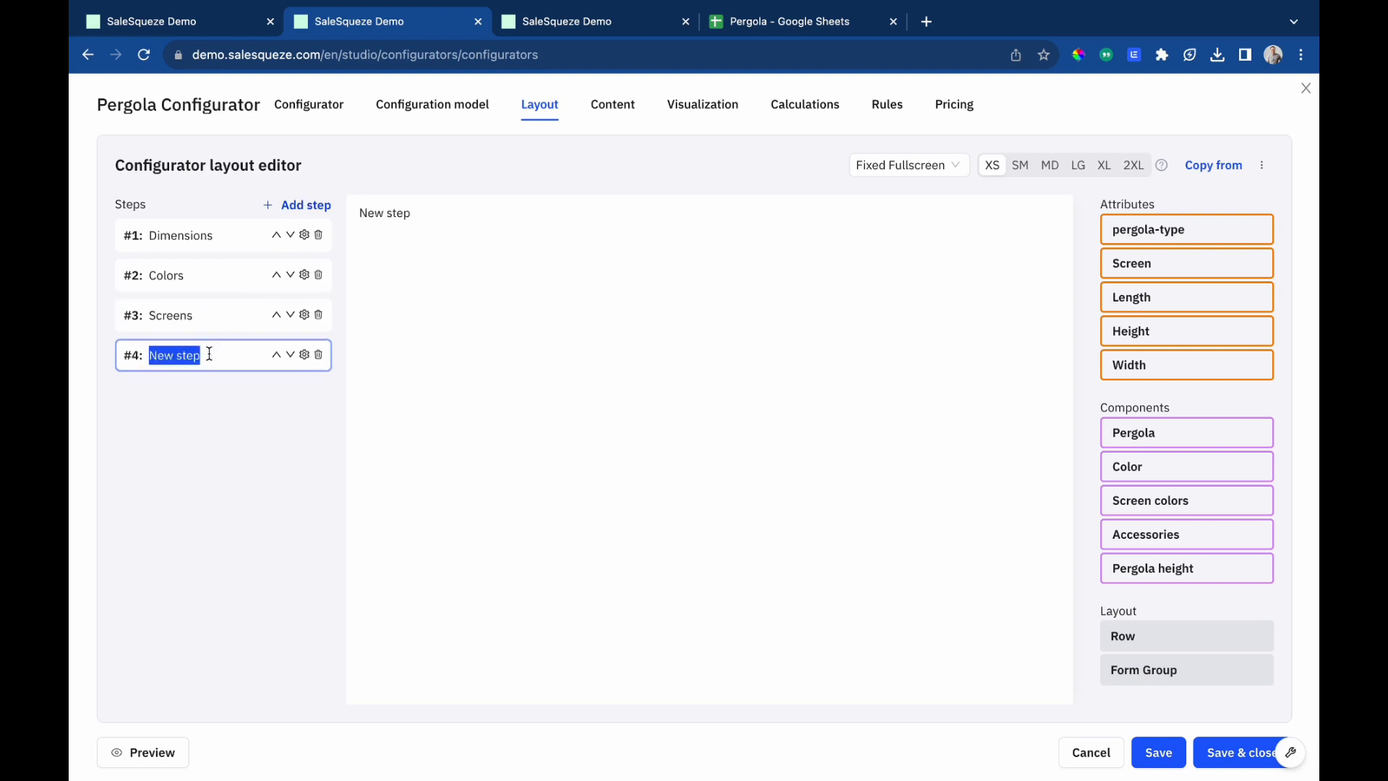
{"action": "type", "text": "Accessories"}
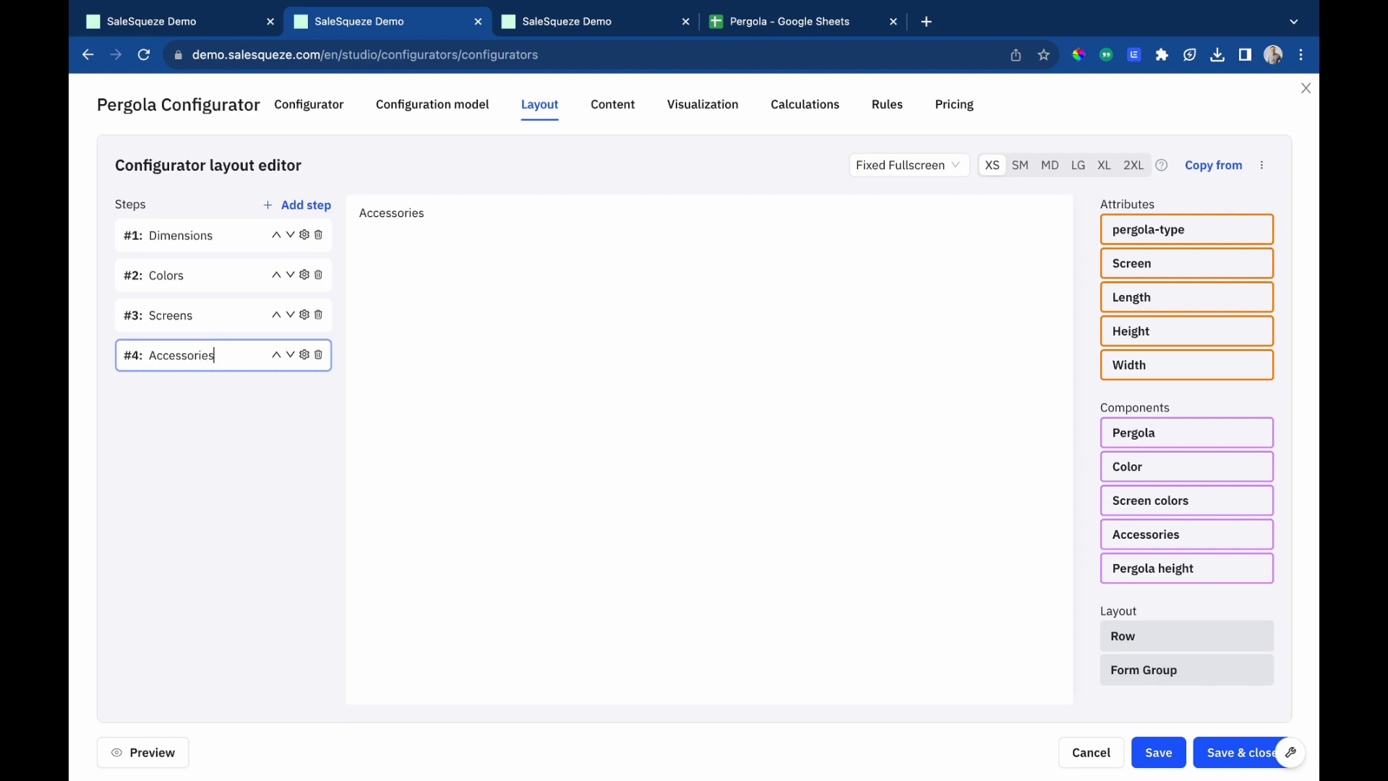
Place the Width, Length and Height attributes into the Dimensions step.
{"action": "left_click", "coordinate": [219, 236]}
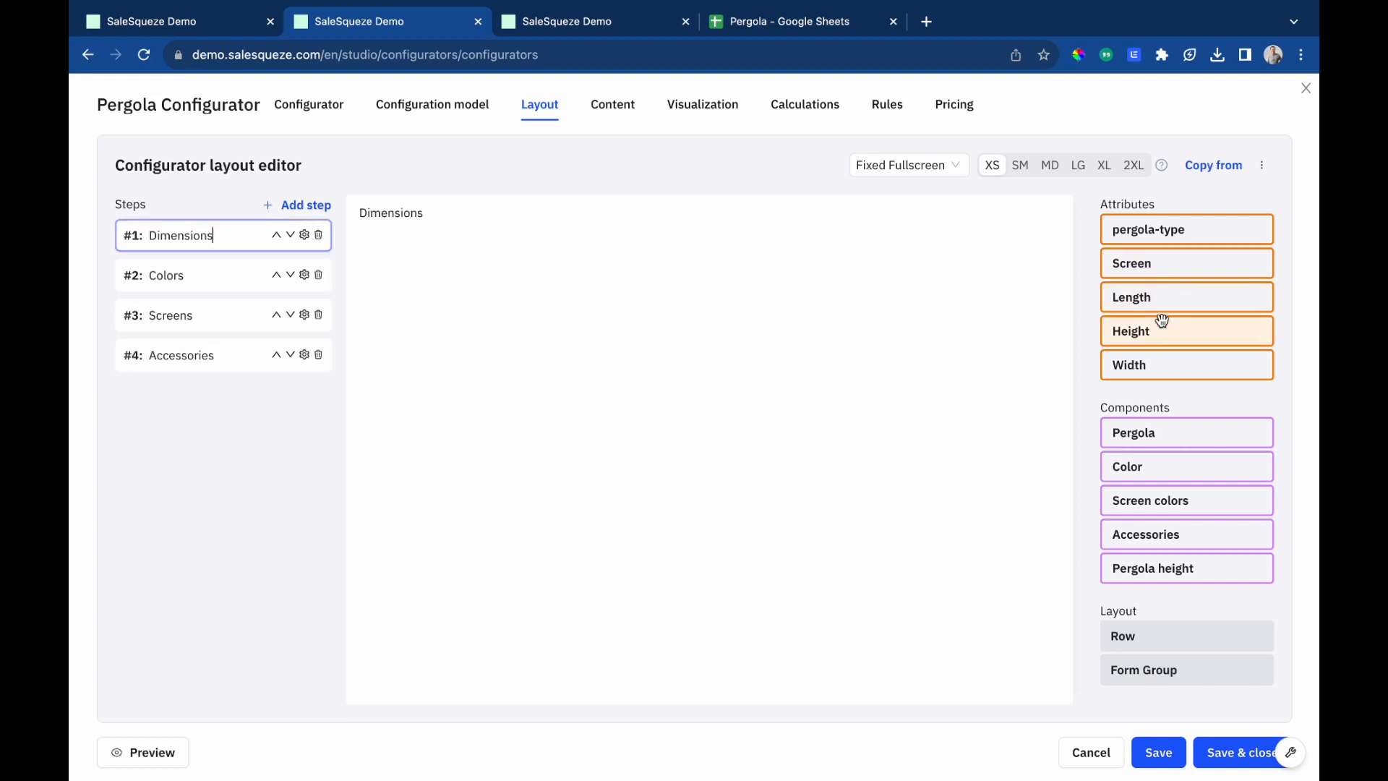
{"action": "left_click_drag", "start_coordinate": [1178, 359], "coordinate": [681, 311]}
{"action": "left_click_drag", "start_coordinate": [1199, 294], "coordinate": [704, 319]}
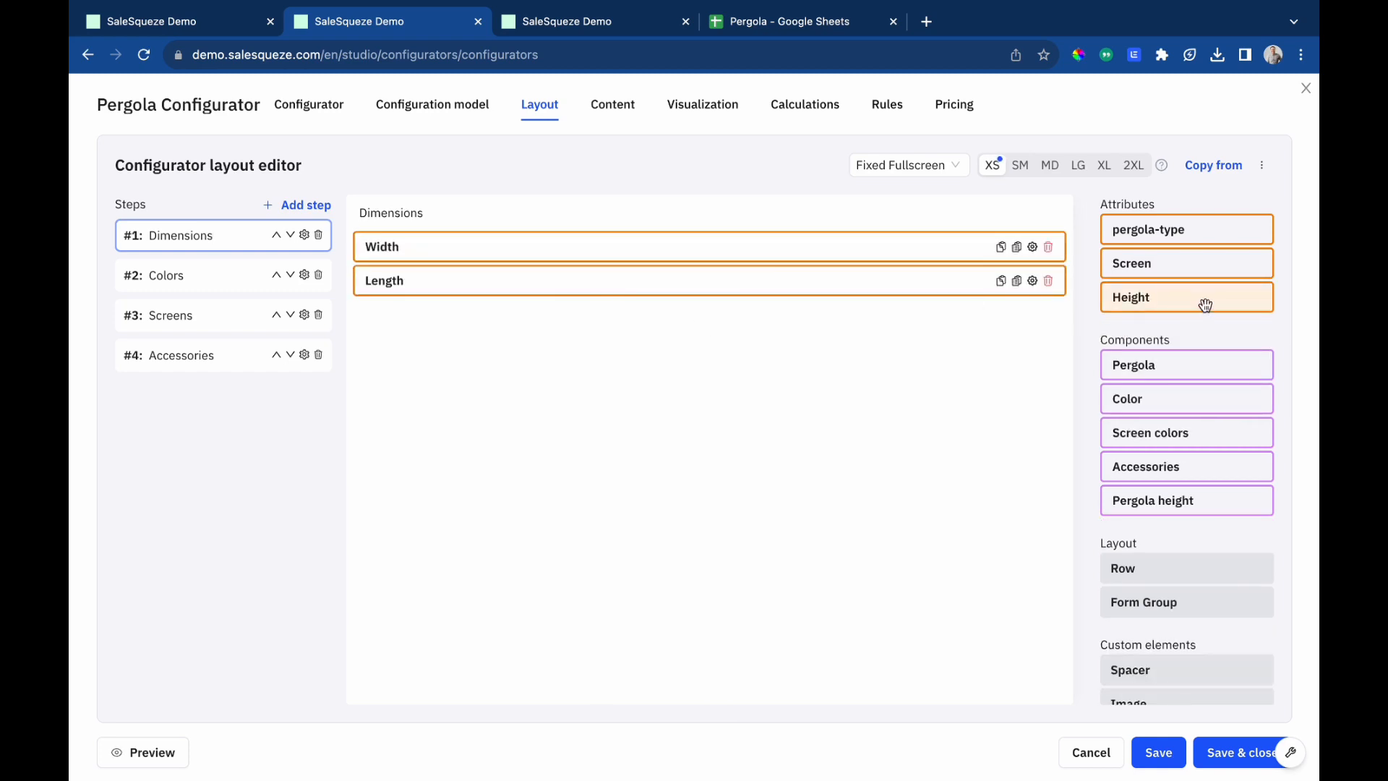
{"action": "left_click_drag", "start_coordinate": [1205, 304], "coordinate": [568, 355]}
Insert small spacers above Width, between Width and Length, and between Length and Height in the Dimensions step.
{"action": "left_click_drag", "start_coordinate": [1142, 631], "coordinate": [576, 273]}
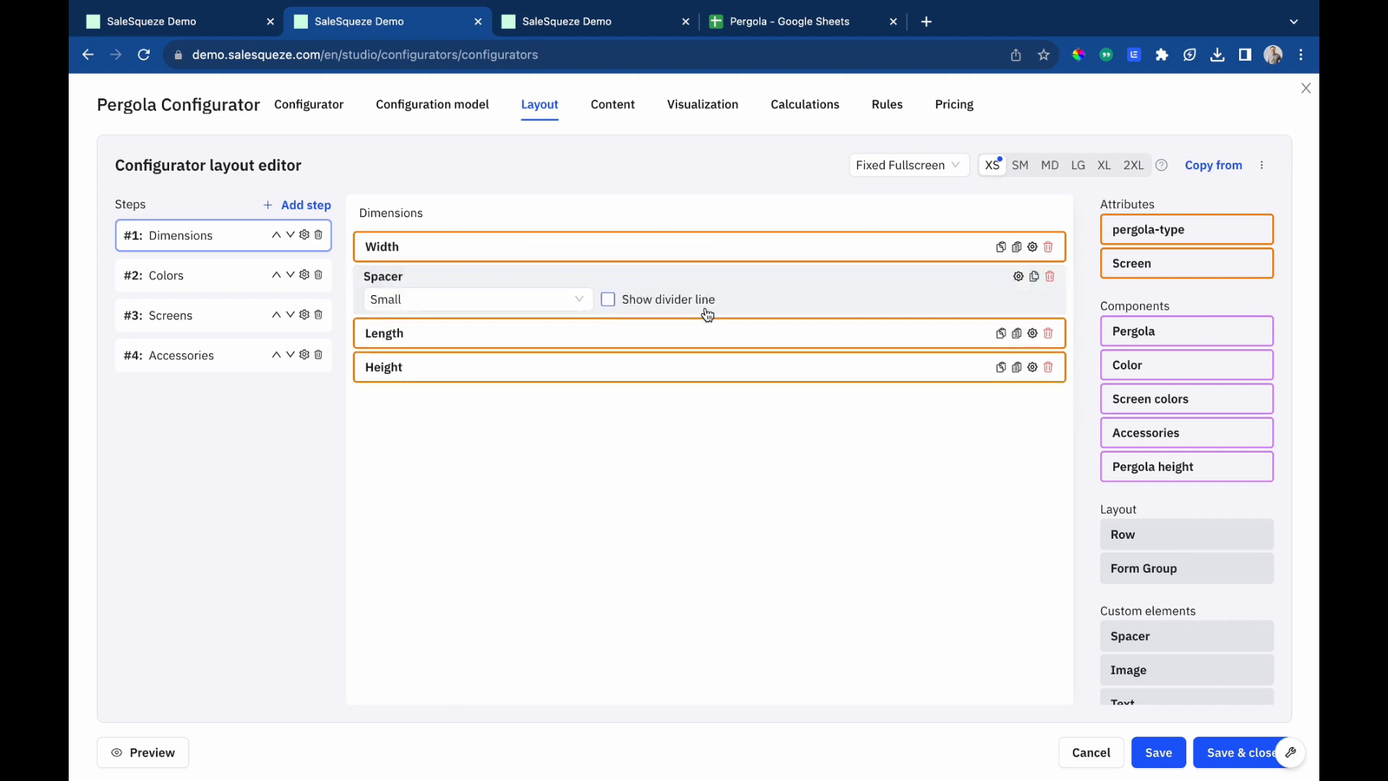
{"action": "left_click", "coordinate": [1035, 277]}
{"action": "left_click_drag", "start_coordinate": [686, 320], "coordinate": [704, 387]}
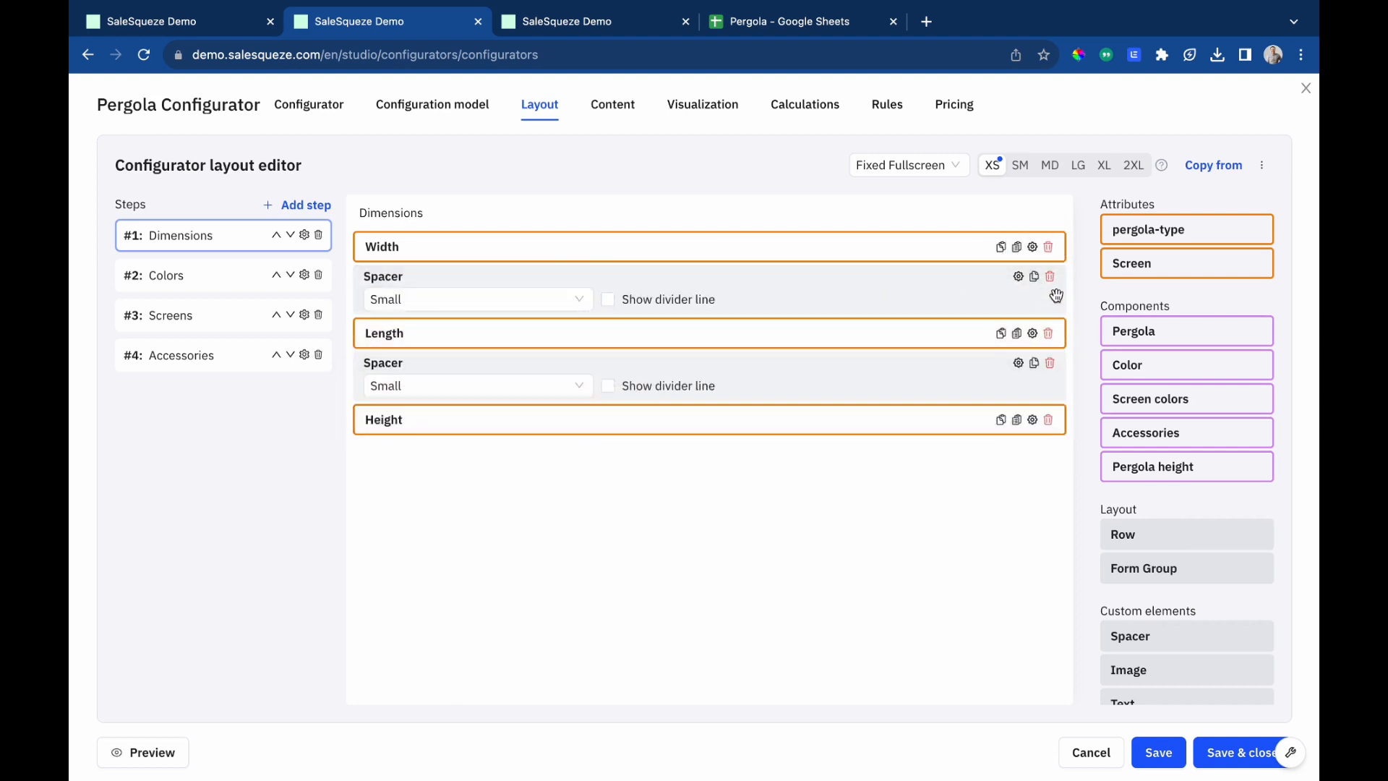
{"action": "left_click", "coordinate": [1035, 277]}
{"action": "left_click_drag", "start_coordinate": [762, 282], "coordinate": [773, 247]}
{"action": "scroll", "coordinate": [1171, 663], "scroll_direction": "down", "scroll_amount": 1}
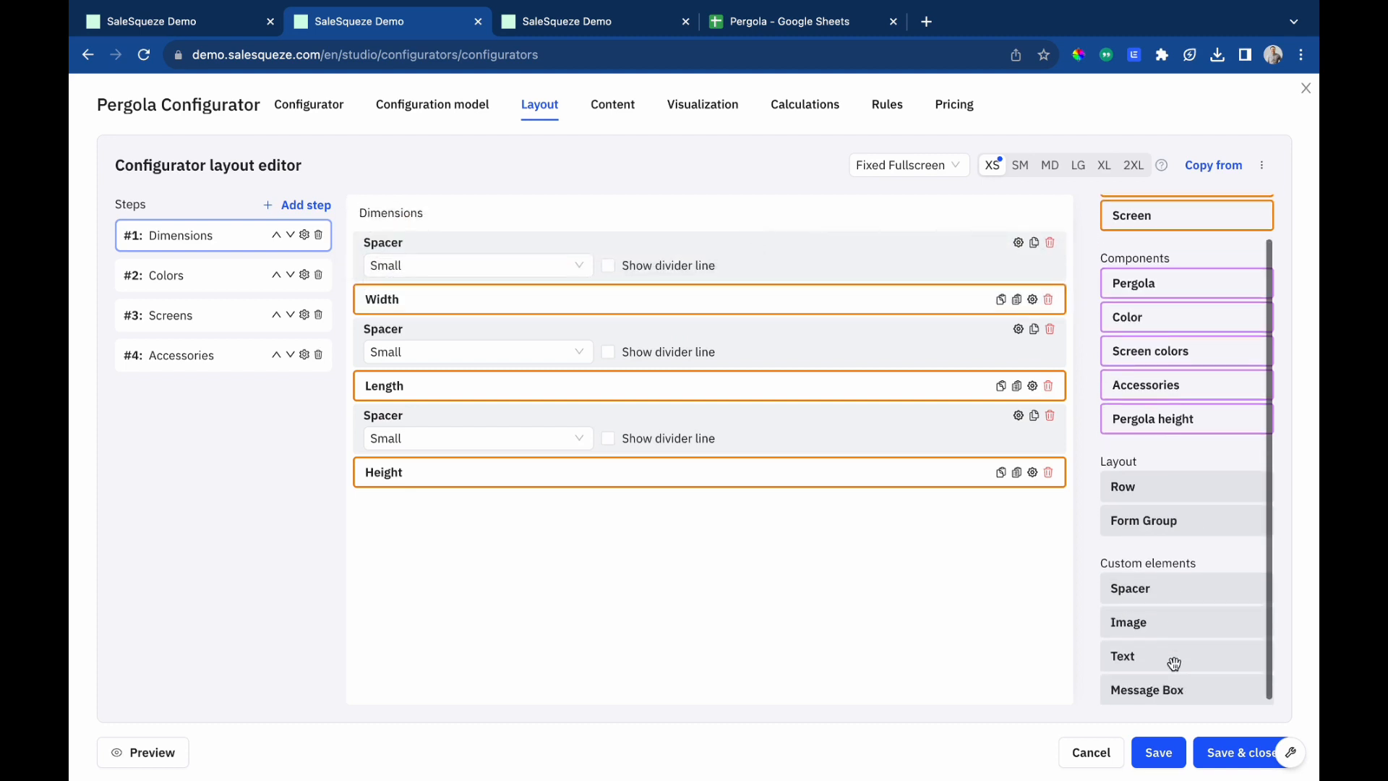
Add a centered Heading 3 text 'Select pergola dimensions' at the top of the Dimensions step.
{"action": "left_click_drag", "start_coordinate": [1171, 657], "coordinate": [699, 248]}
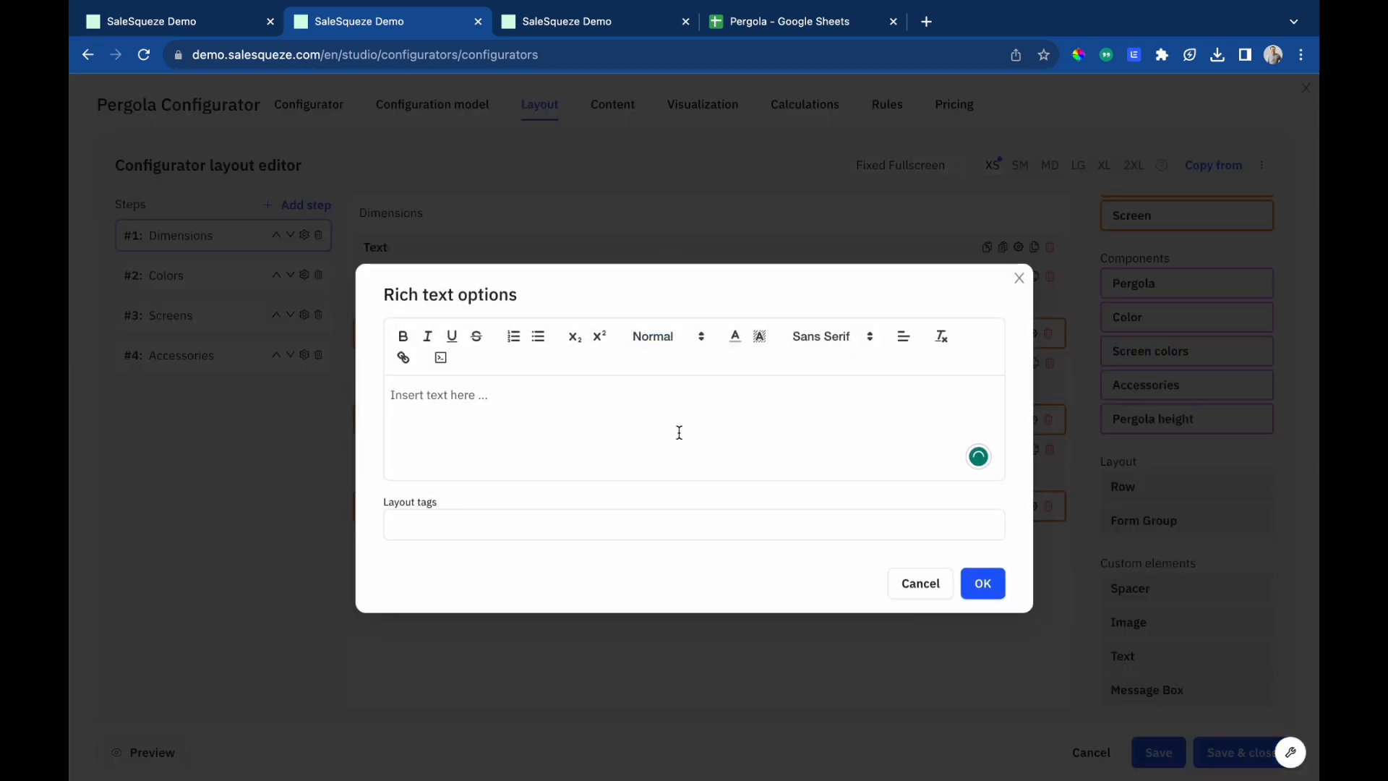
{"action": "type", "text": "Select pergola dimensions"}
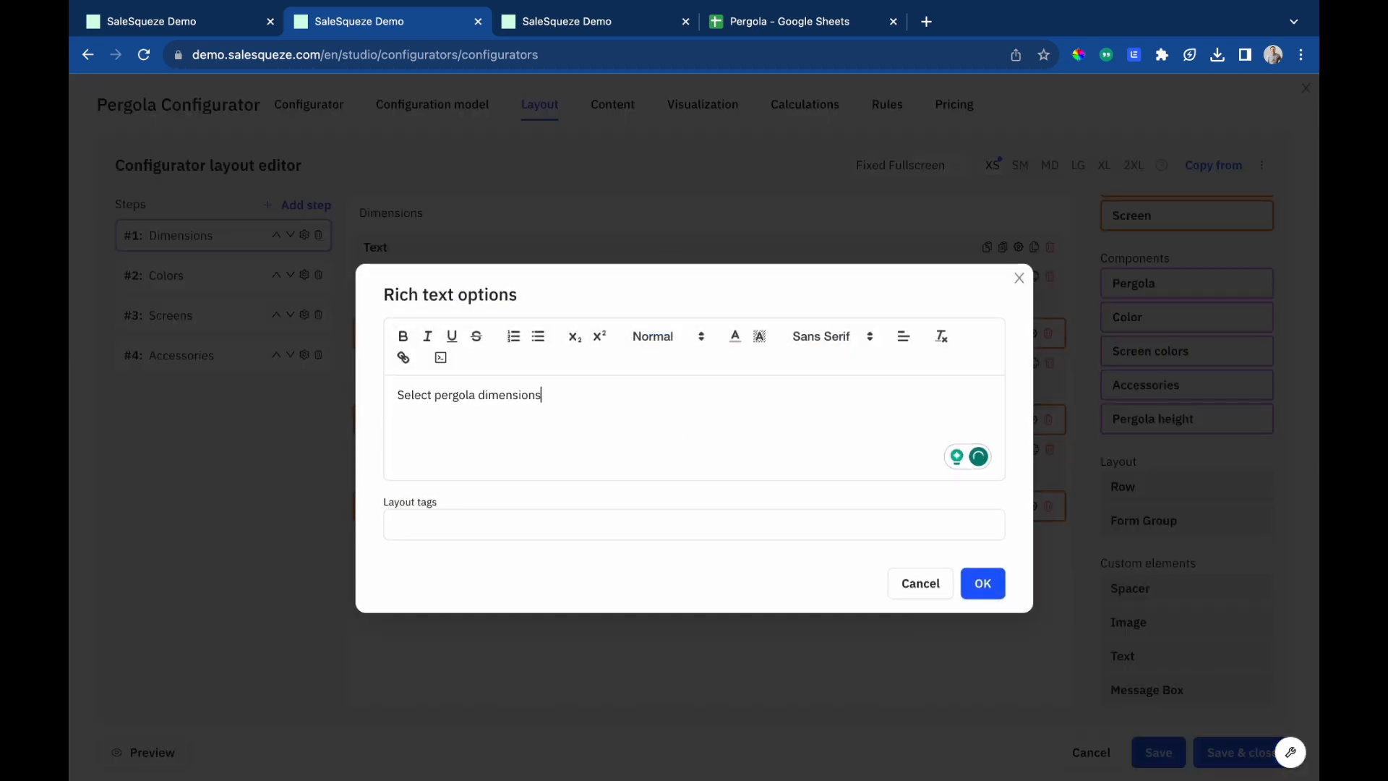
{"action": "key", "text": "ctrl+a"}
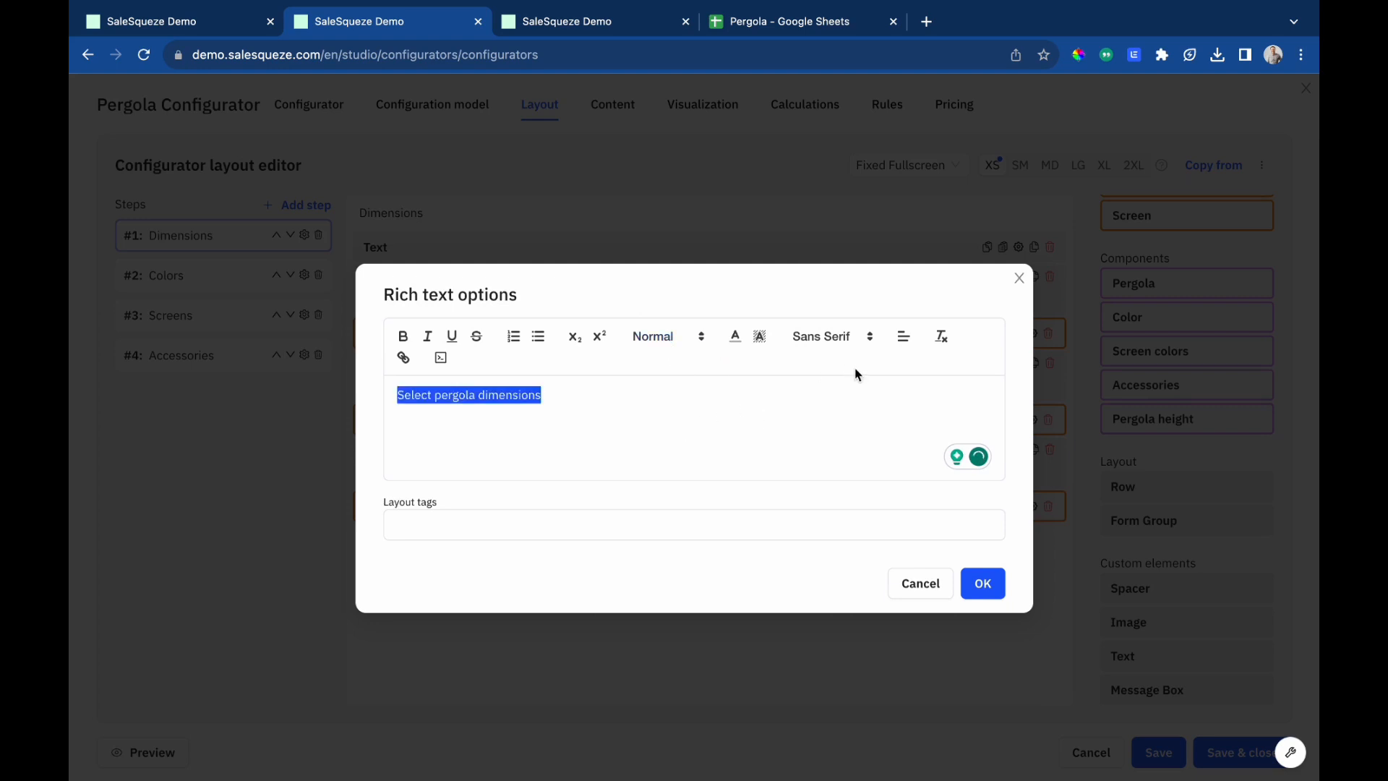
{"action": "left_click", "coordinate": [904, 337]}
{"action": "left_click", "coordinate": [914, 384]}
{"action": "left_click", "coordinate": [659, 336]}
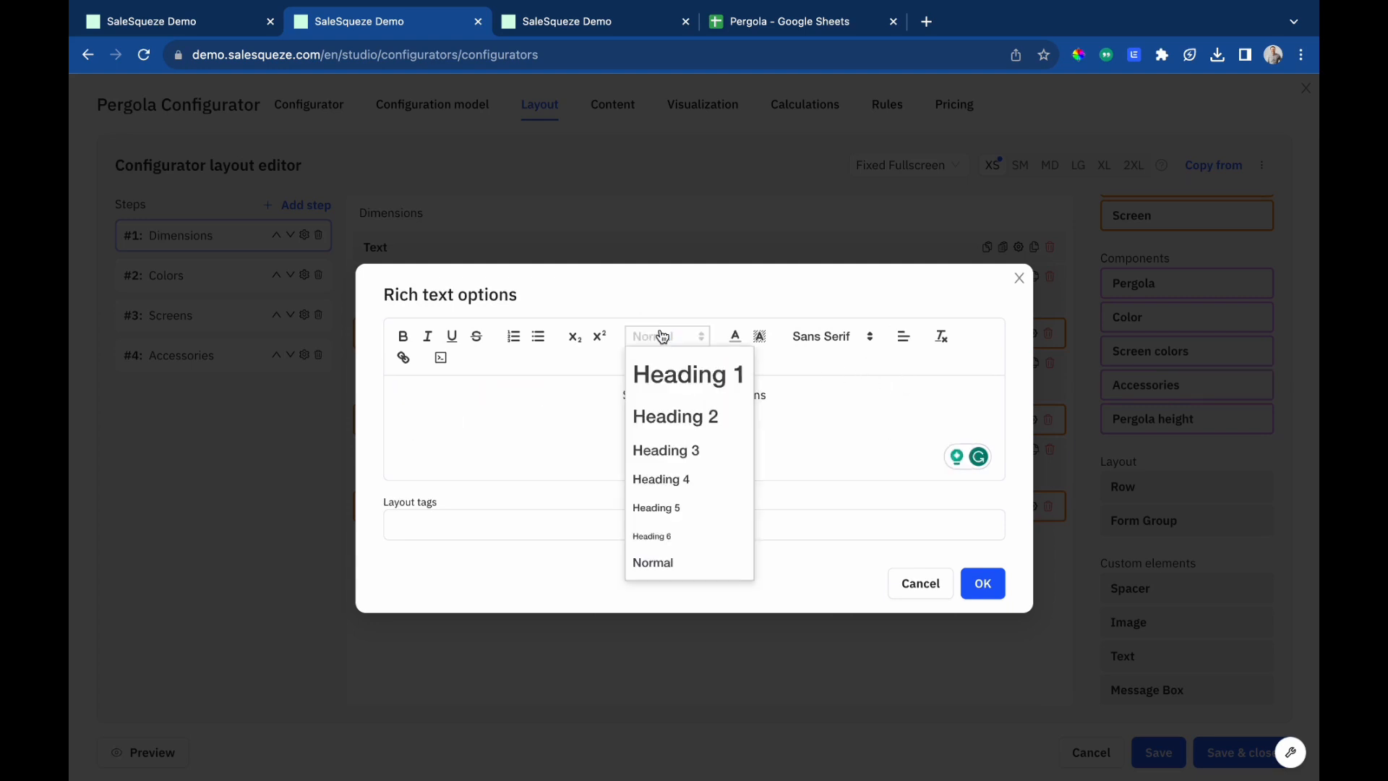
{"action": "left_click", "coordinate": [680, 451]}
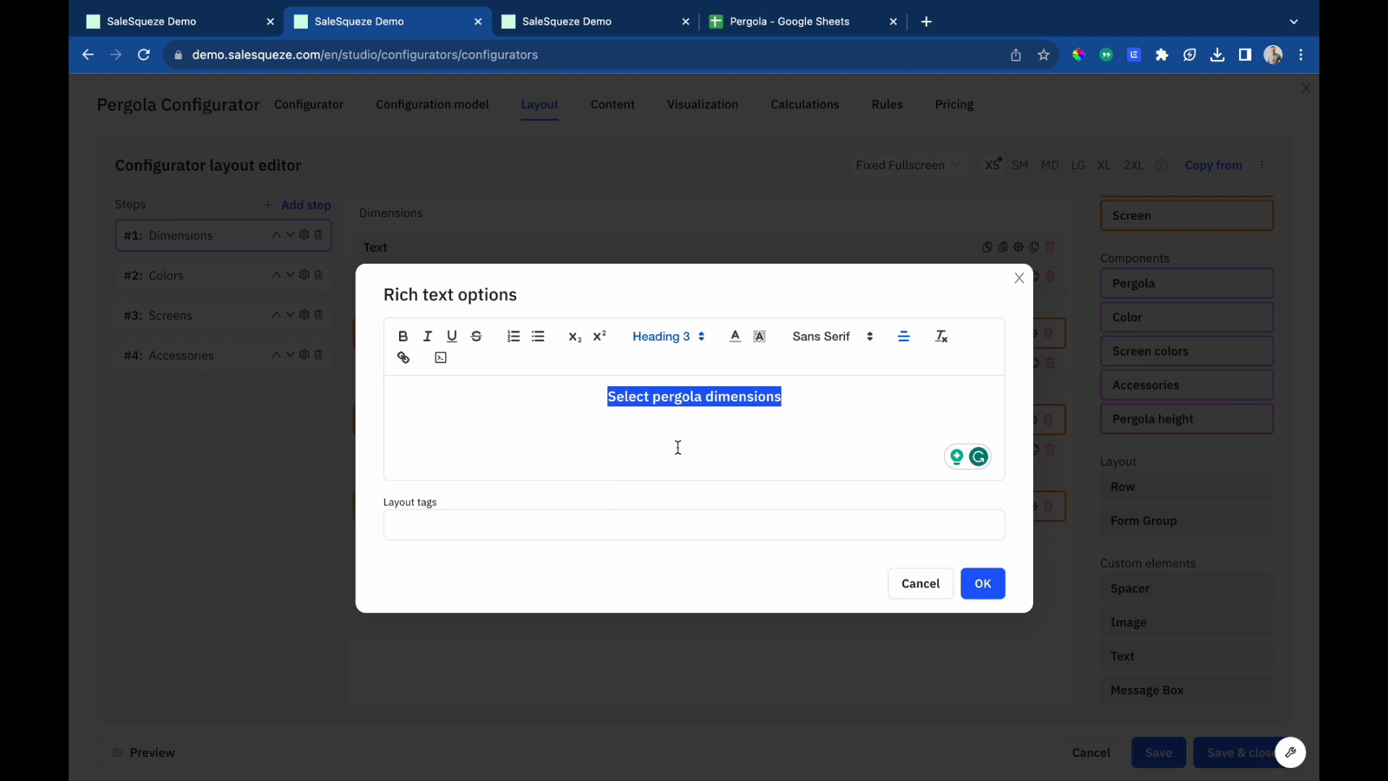
{"action": "left_click", "coordinate": [980, 582]}
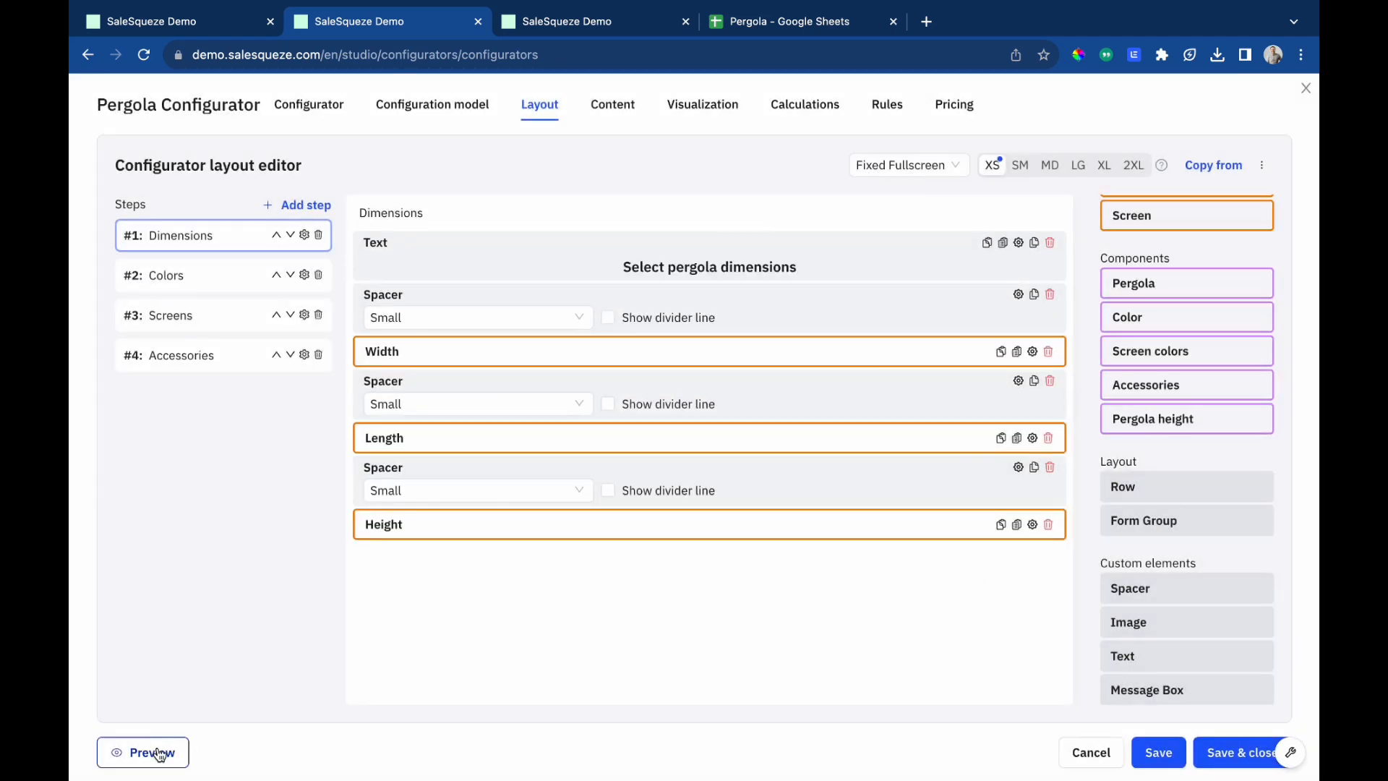
Preview the configurator and inspect the Width choices in the Dimensions step, then return to the layout editor.
{"action": "left_click", "coordinate": [159, 754]}
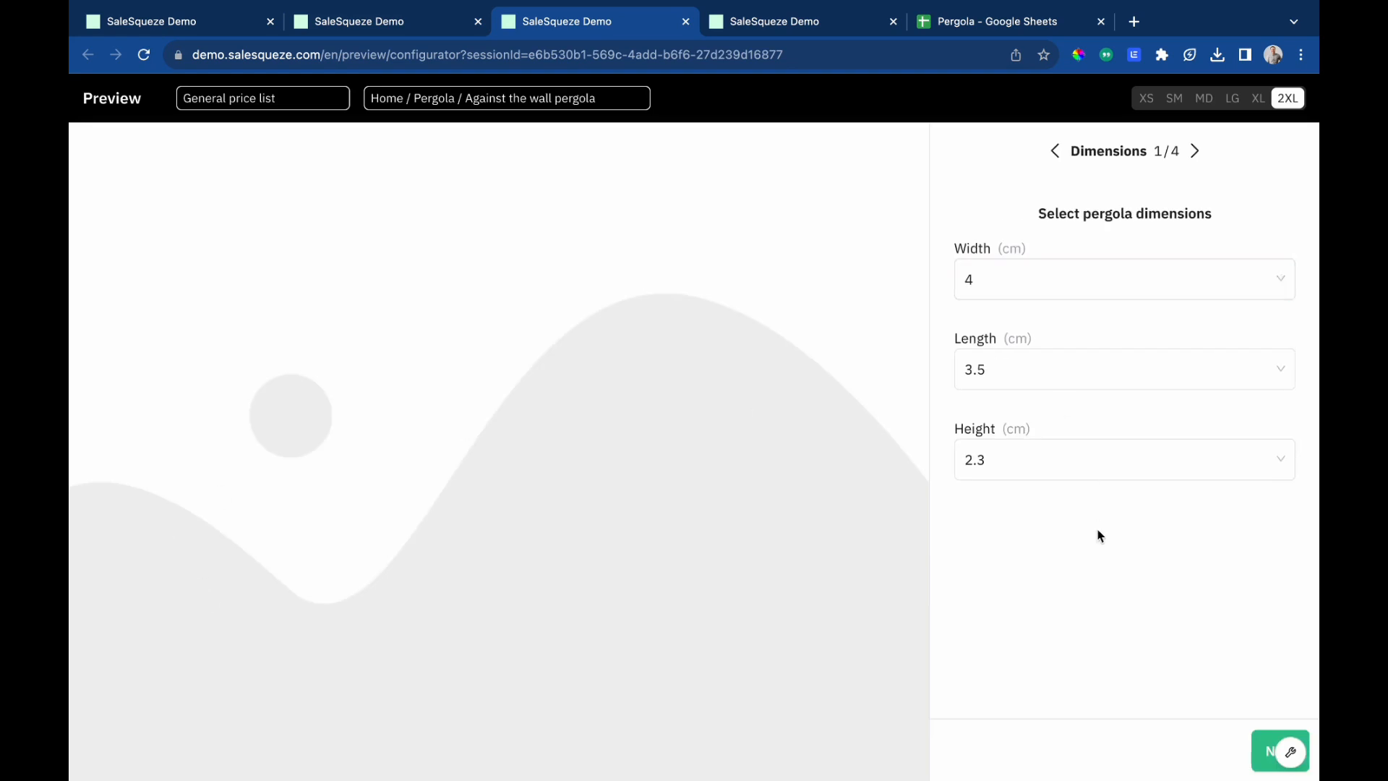
{"action": "left_click", "coordinate": [1068, 282]}
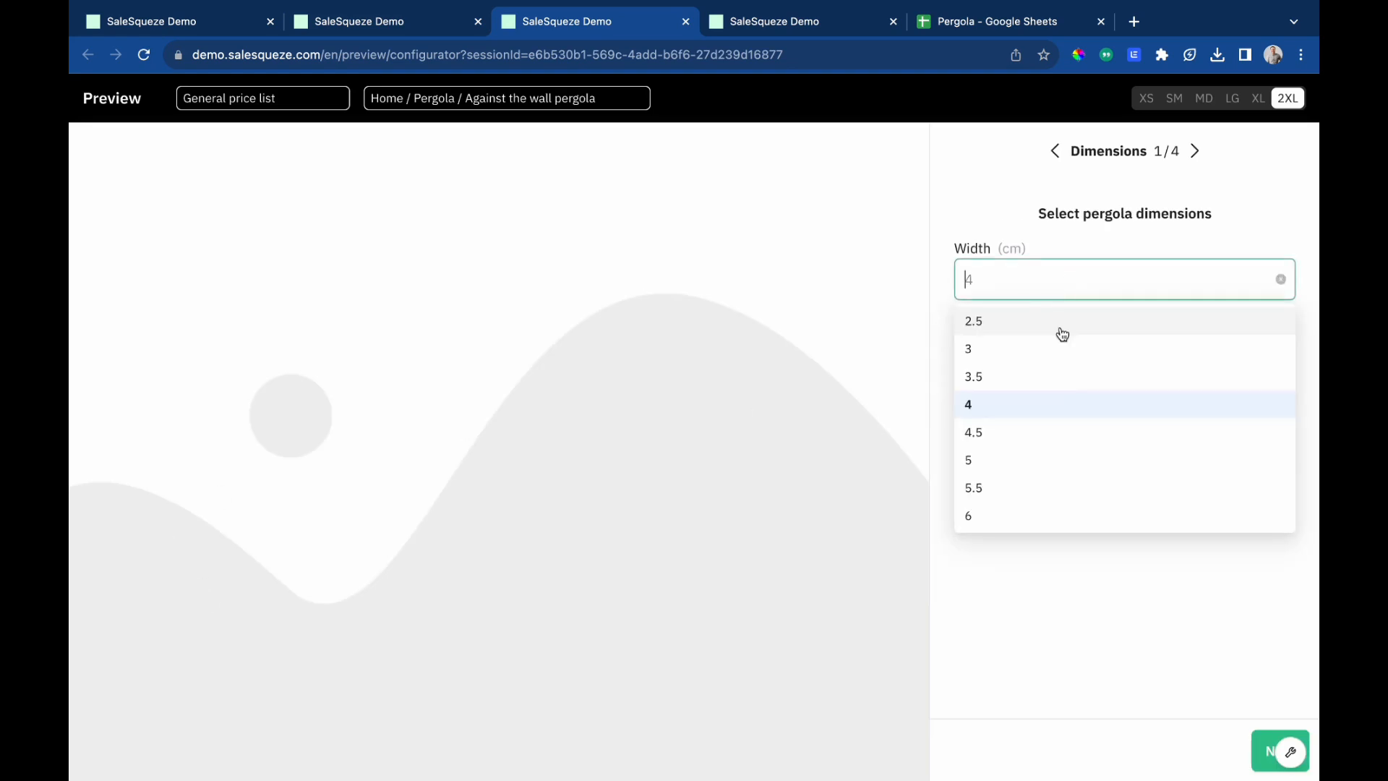
{"action": "left_click", "coordinate": [1072, 248]}
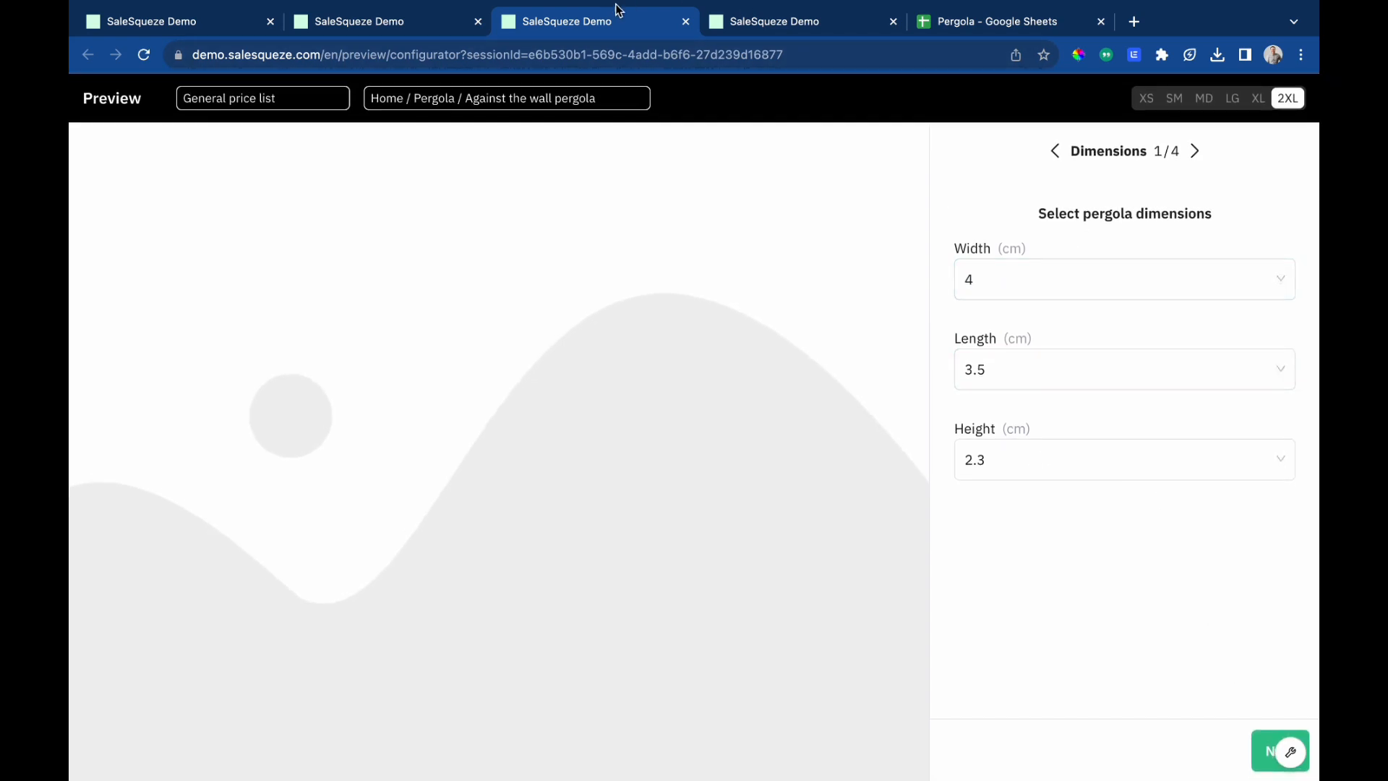
{"action": "left_click", "coordinate": [399, 43]}
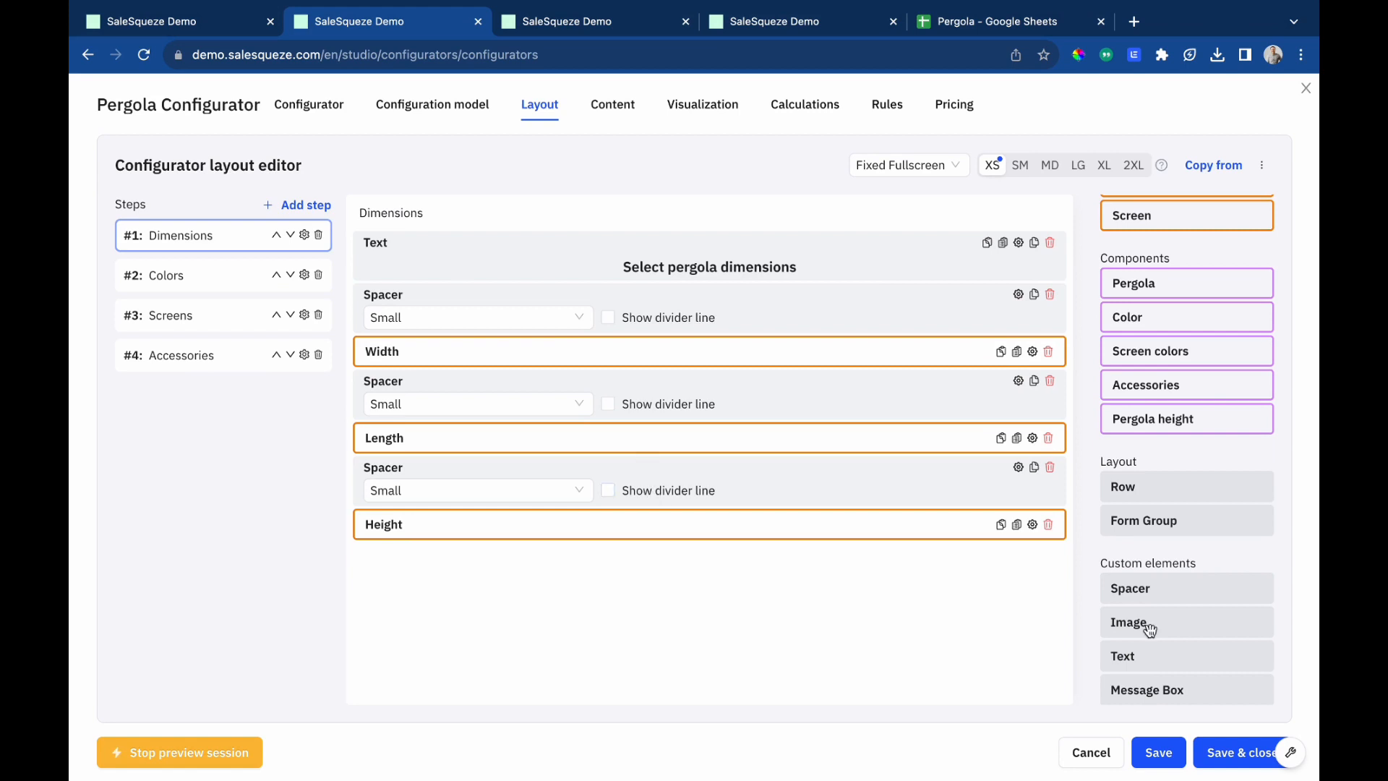
Open the Colors step and place the Color component in it.
{"action": "left_click", "coordinate": [205, 271]}
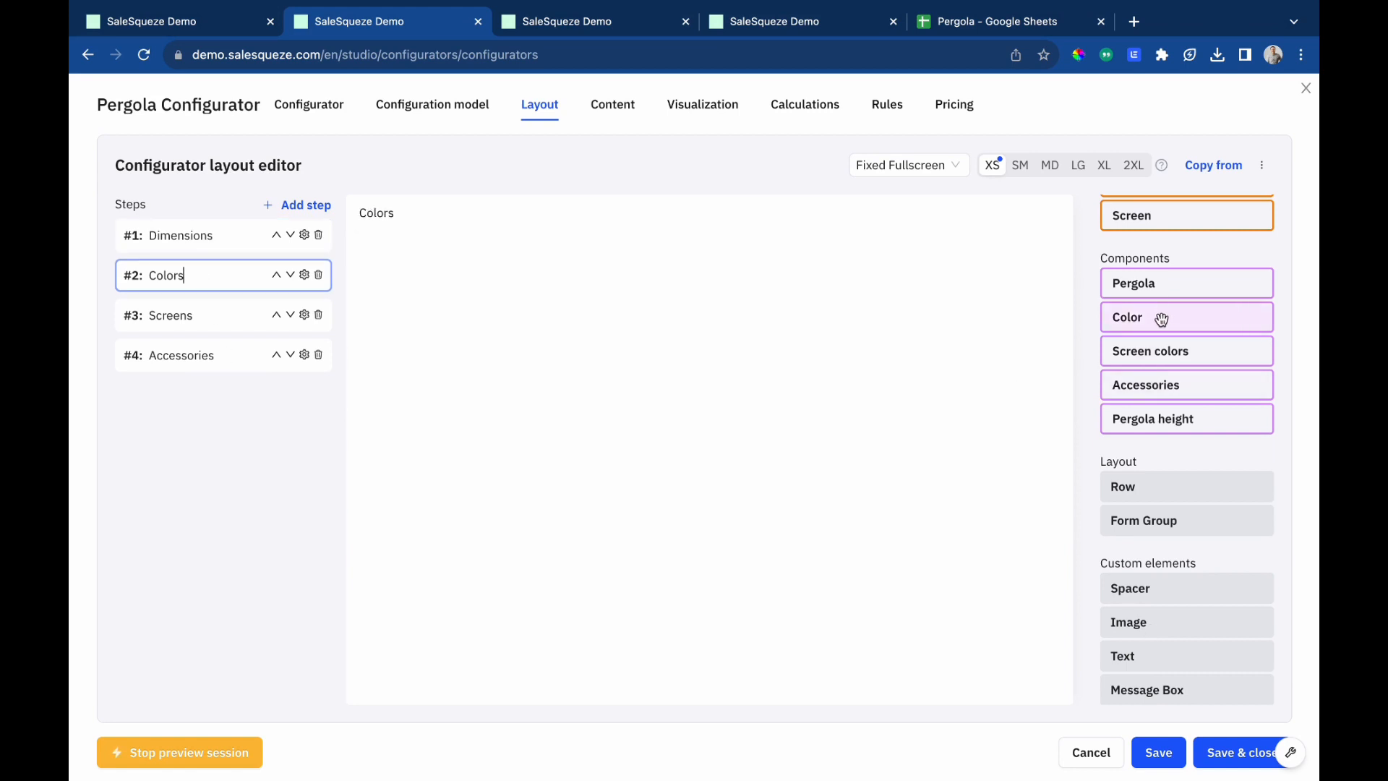
{"action": "left_click_drag", "start_coordinate": [1162, 315], "coordinate": [591, 294]}
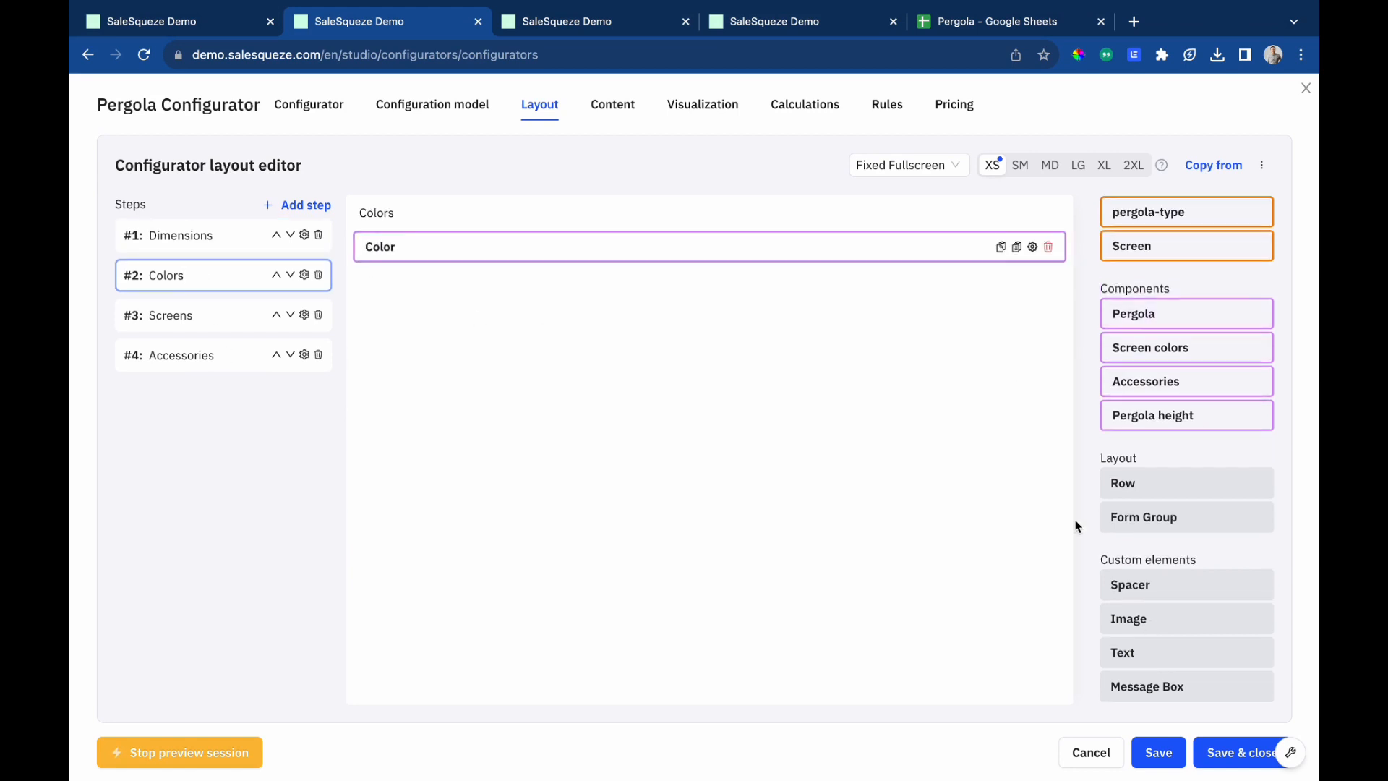
Add centered text 'Select pergola color' above the Color component, with a spacer between them.
{"action": "left_click_drag", "start_coordinate": [1164, 654], "coordinate": [697, 241]}
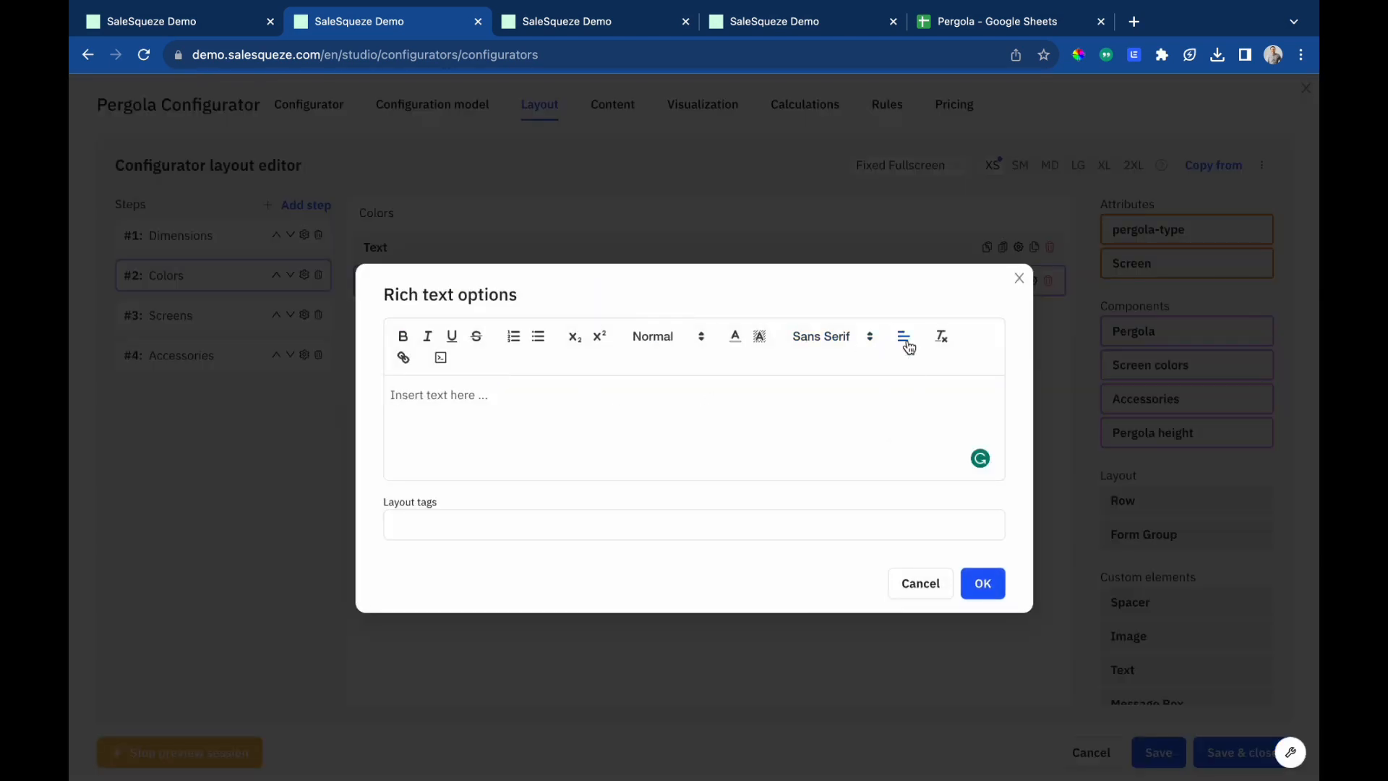
{"action": "left_click", "coordinate": [909, 347]}
{"action": "left_click", "coordinate": [904, 390]}
{"action": "type", "text": "Select"}
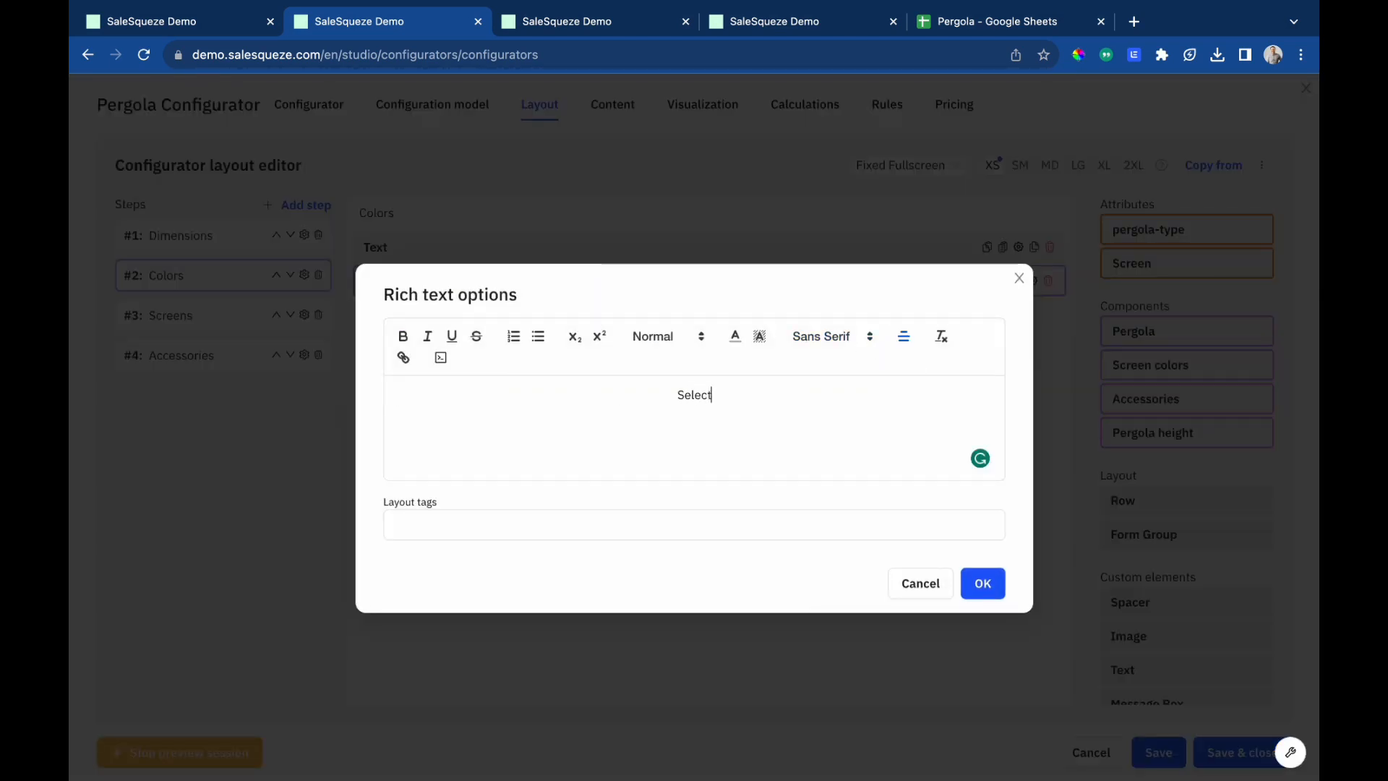
{"action": "type", "text": " pergola color"}
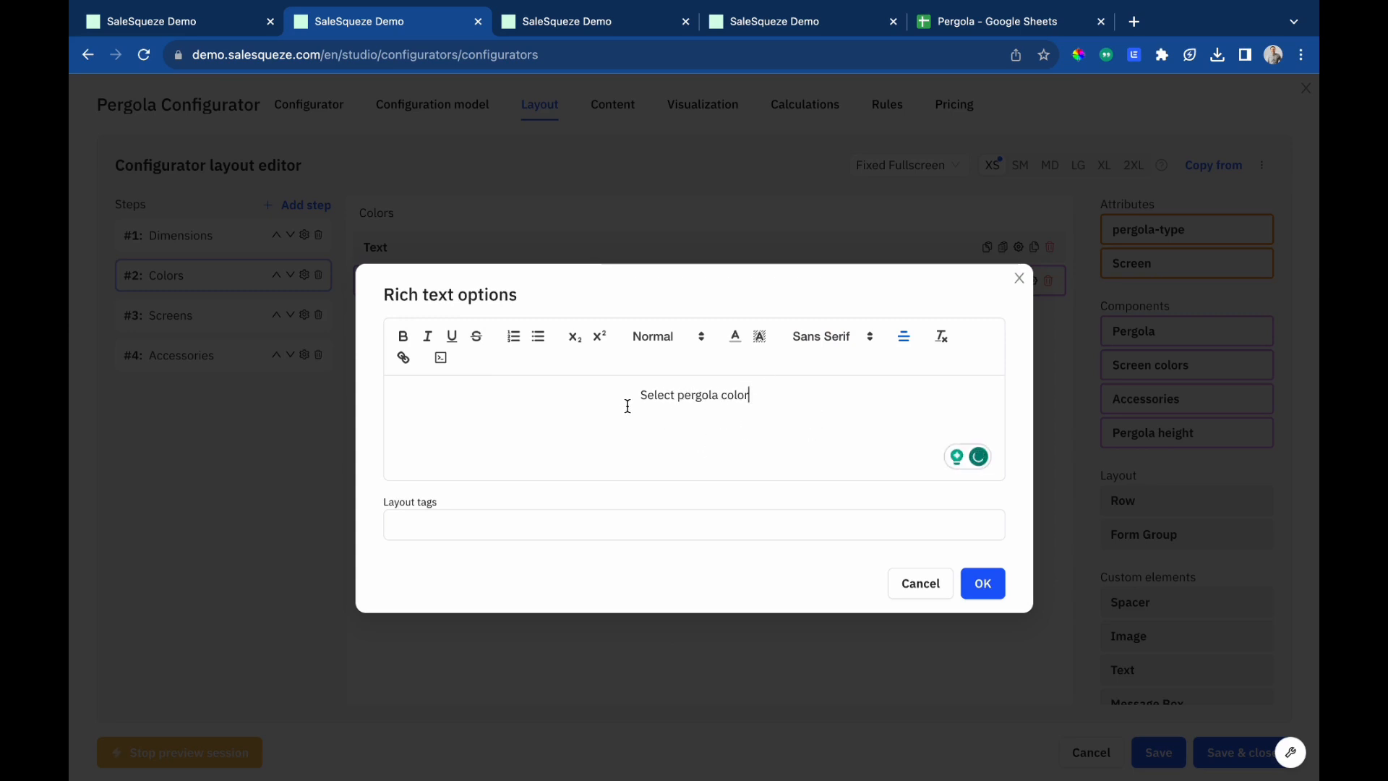
{"action": "left_click", "coordinate": [981, 582]}
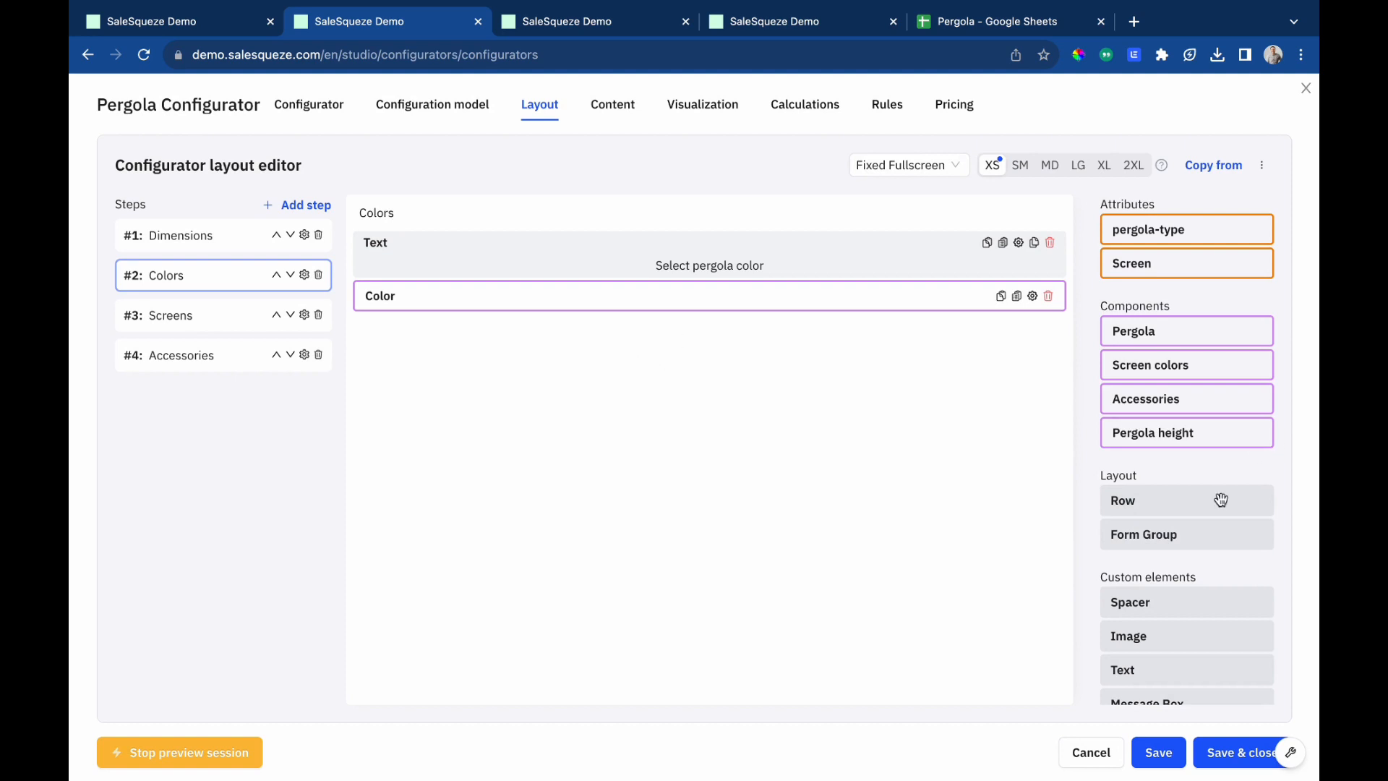
{"action": "left_click_drag", "start_coordinate": [1192, 608], "coordinate": [643, 329]}
Set the Color component to card layout with the Color/Texture Item template, hiding the more-info button and showing the selection checkbox.
{"action": "left_click", "coordinate": [650, 350]}
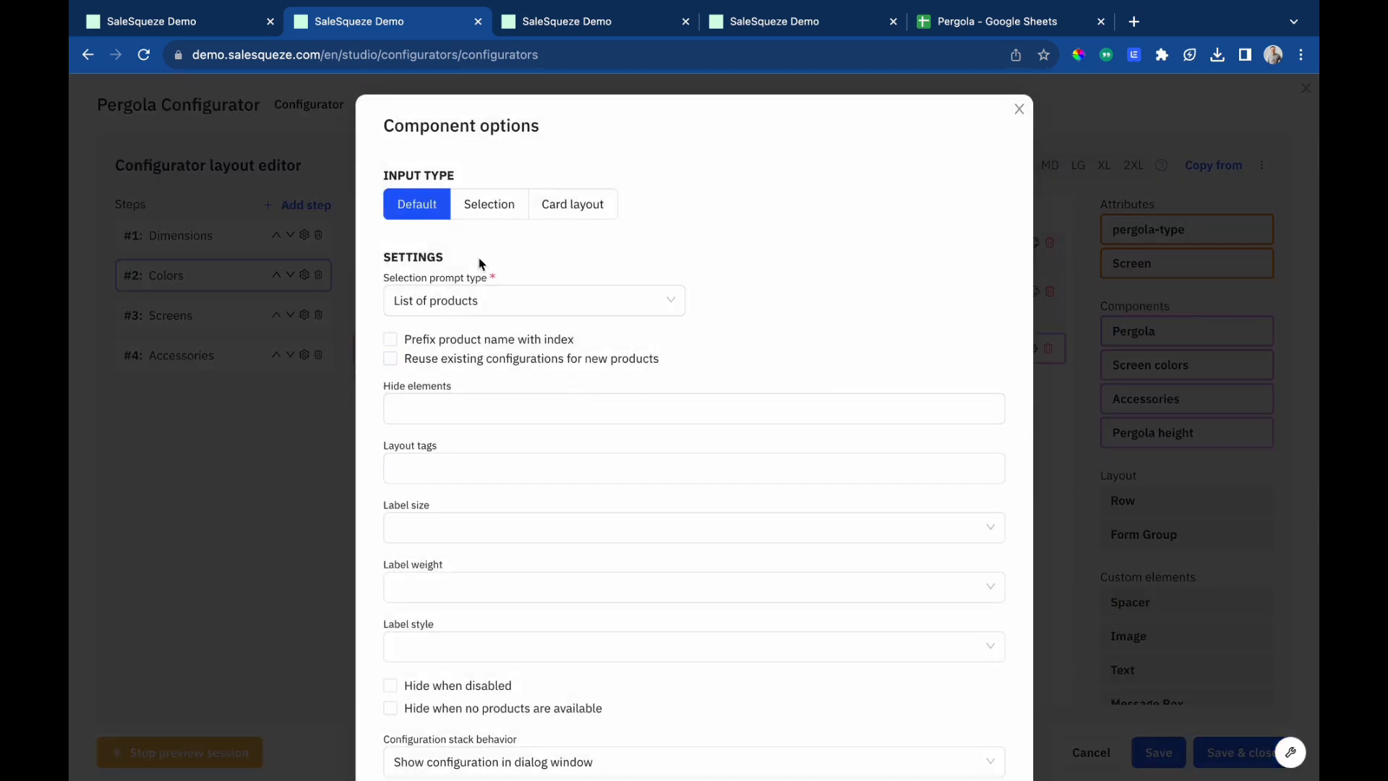
{"action": "left_click", "coordinate": [594, 210]}
{"action": "left_click", "coordinate": [464, 297]}
{"action": "left_click", "coordinate": [443, 393]}
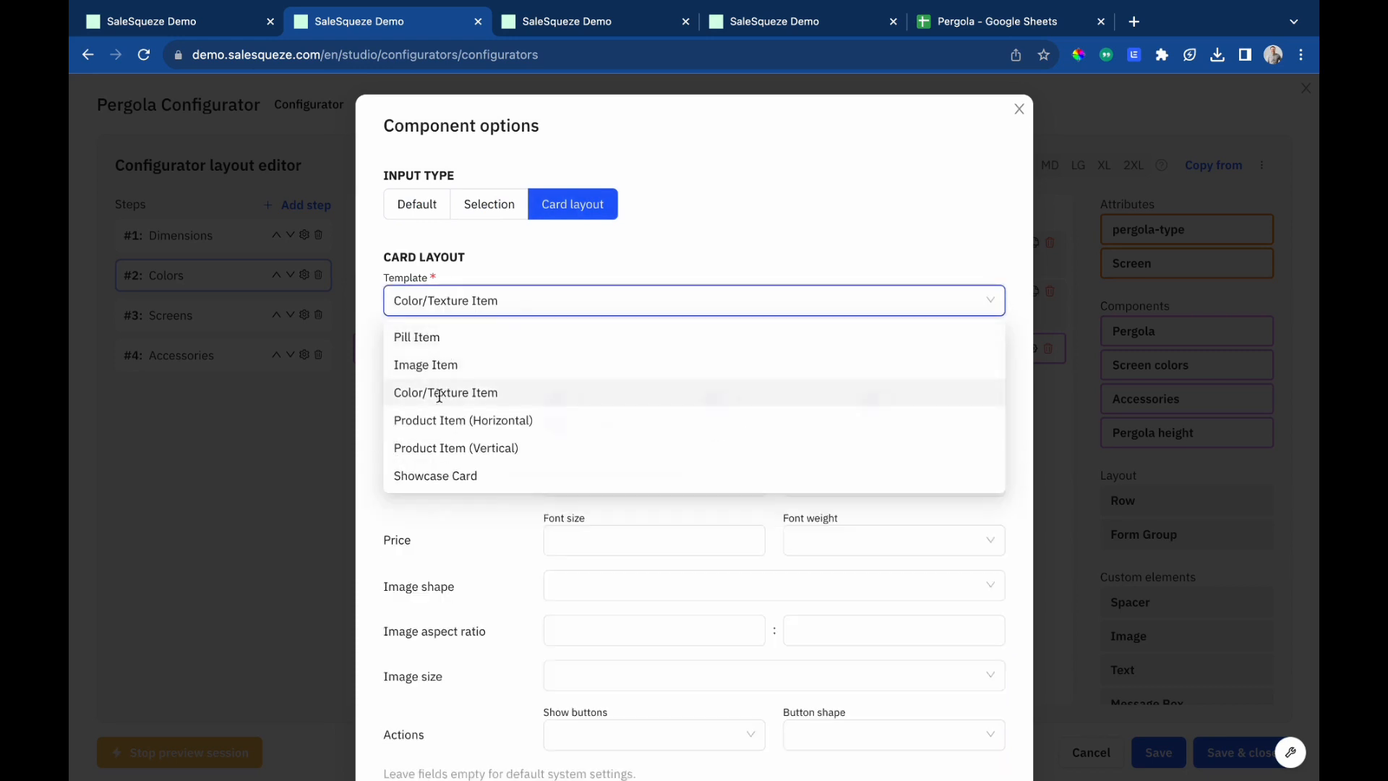
{"action": "left_click", "coordinate": [563, 423]}
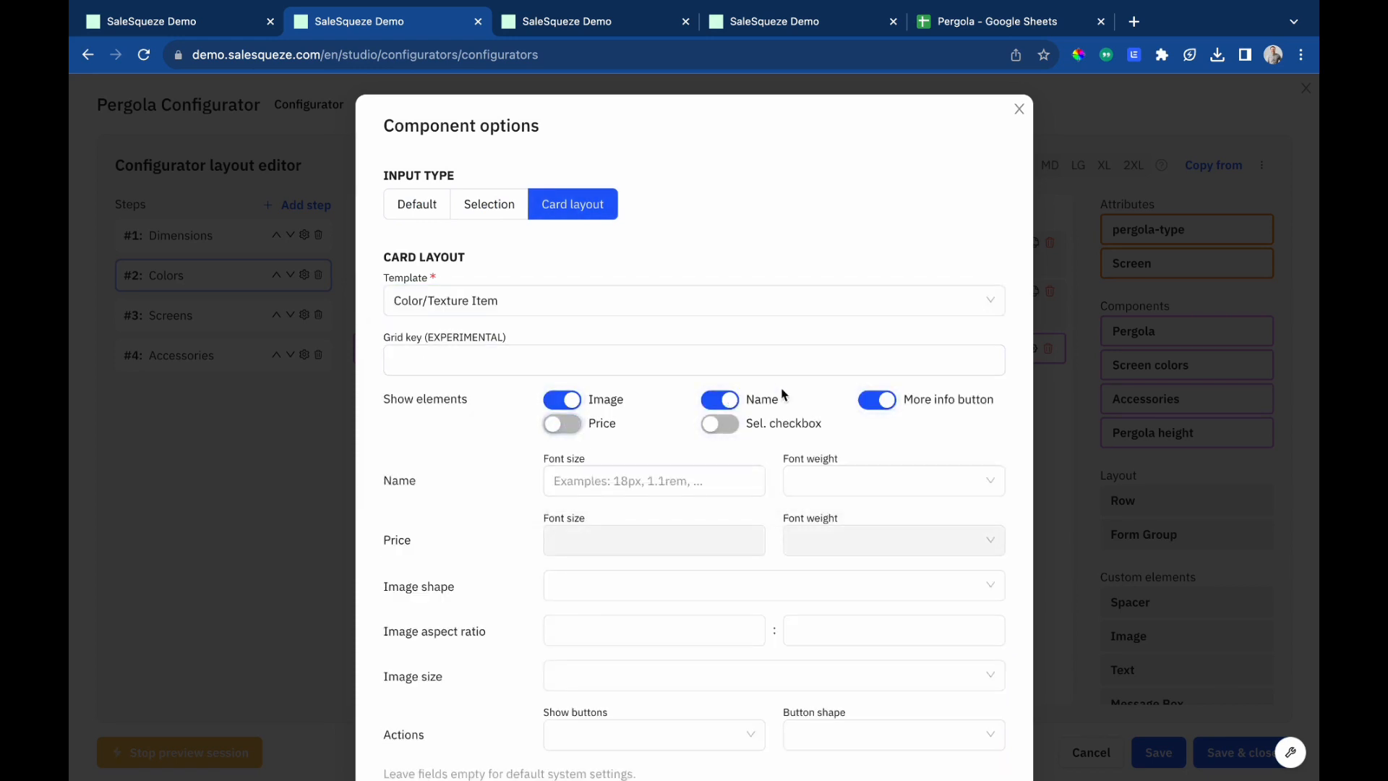
{"action": "left_click", "coordinate": [875, 400]}
{"action": "left_click", "coordinate": [715, 426]}
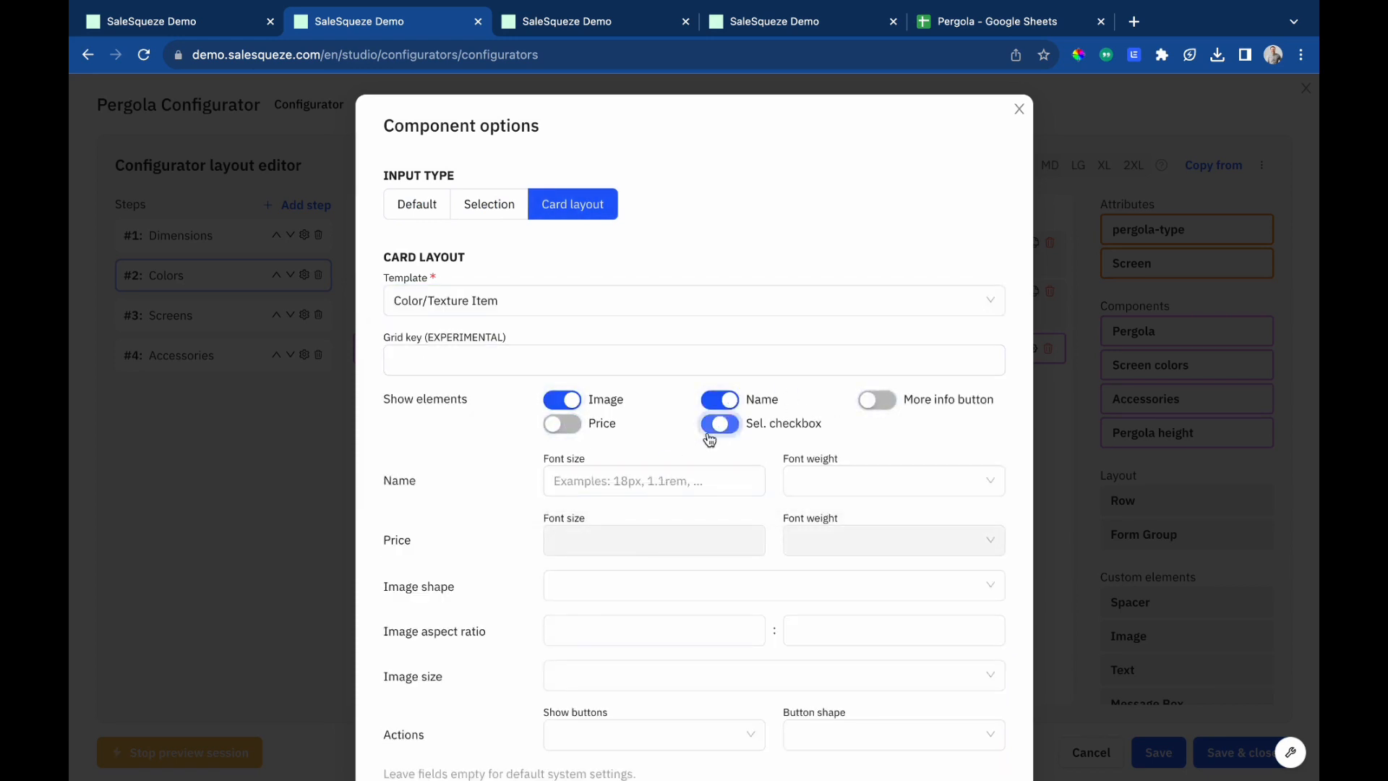
Set the Color cards to 3 items per row, gap 5 between items, and a hidden label, then confirm.
{"action": "scroll", "coordinate": [664, 492], "scroll_direction": "down", "scroll_amount": 3}
{"action": "scroll", "coordinate": [665, 492], "scroll_direction": "down", "scroll_amount": 2}
{"action": "left_click", "coordinate": [496, 573]}
{"action": "key", "text": "BackSpace"}
{"action": "type", "text": "3"}
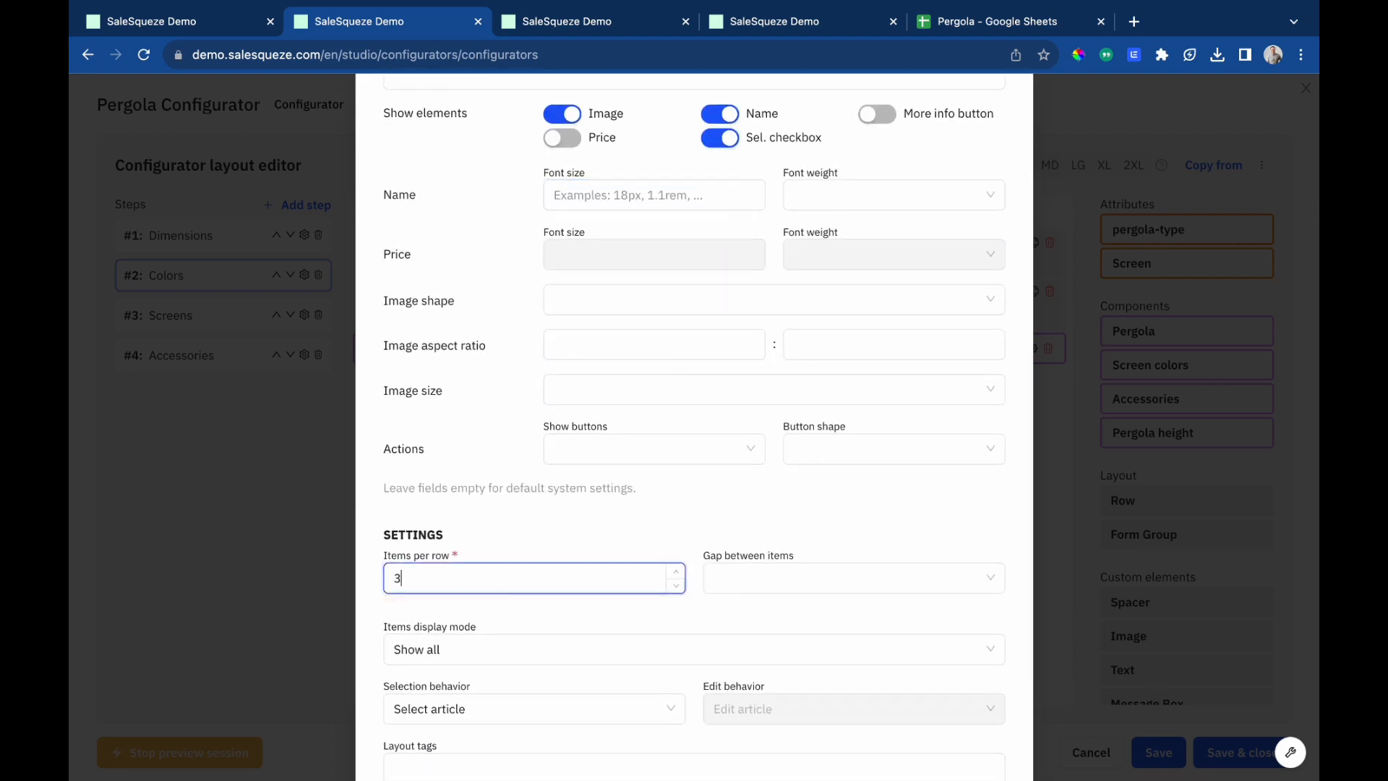
{"action": "left_click", "coordinate": [806, 576]}
{"action": "left_click", "coordinate": [747, 486]}
{"action": "scroll", "coordinate": [636, 496], "scroll_direction": "down", "scroll_amount": 3}
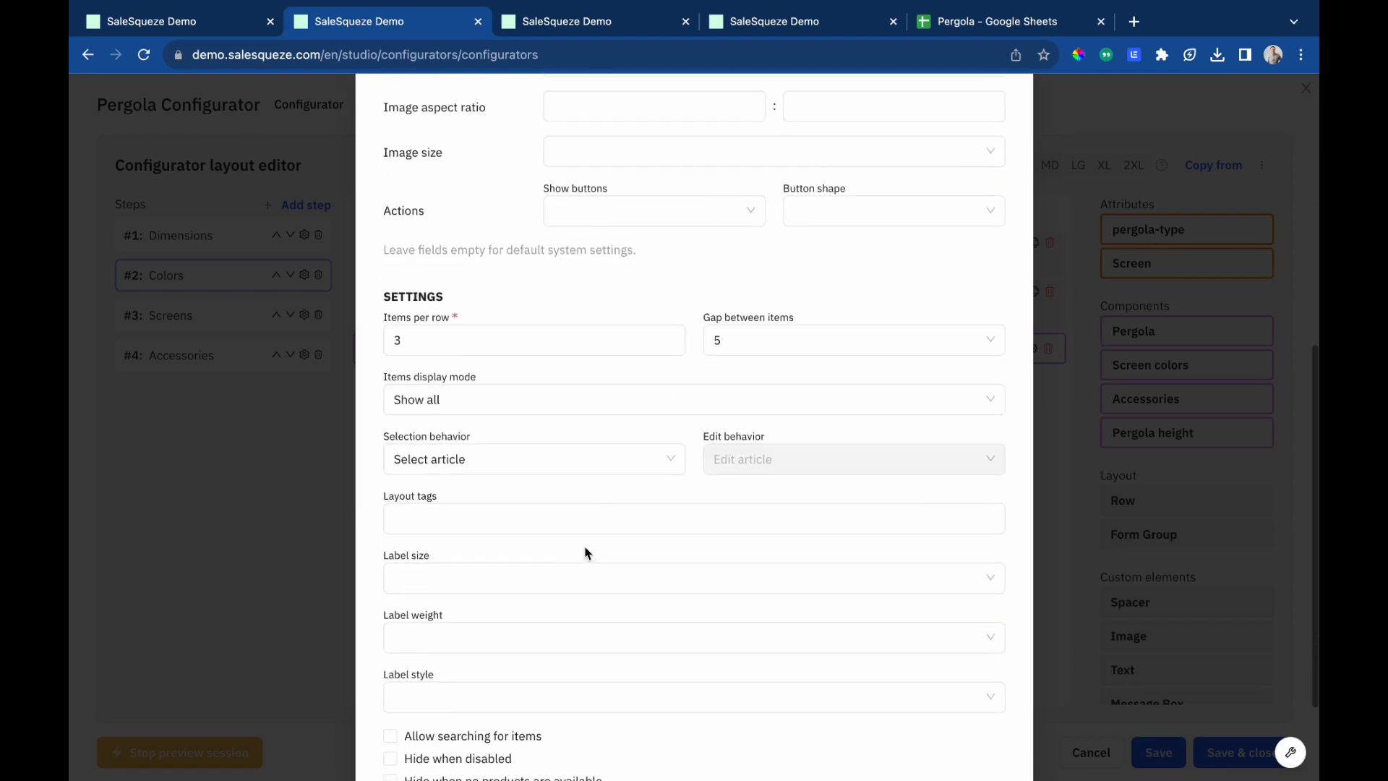
{"action": "left_click", "coordinate": [517, 584]}
{"action": "left_click", "coordinate": [470, 613]}
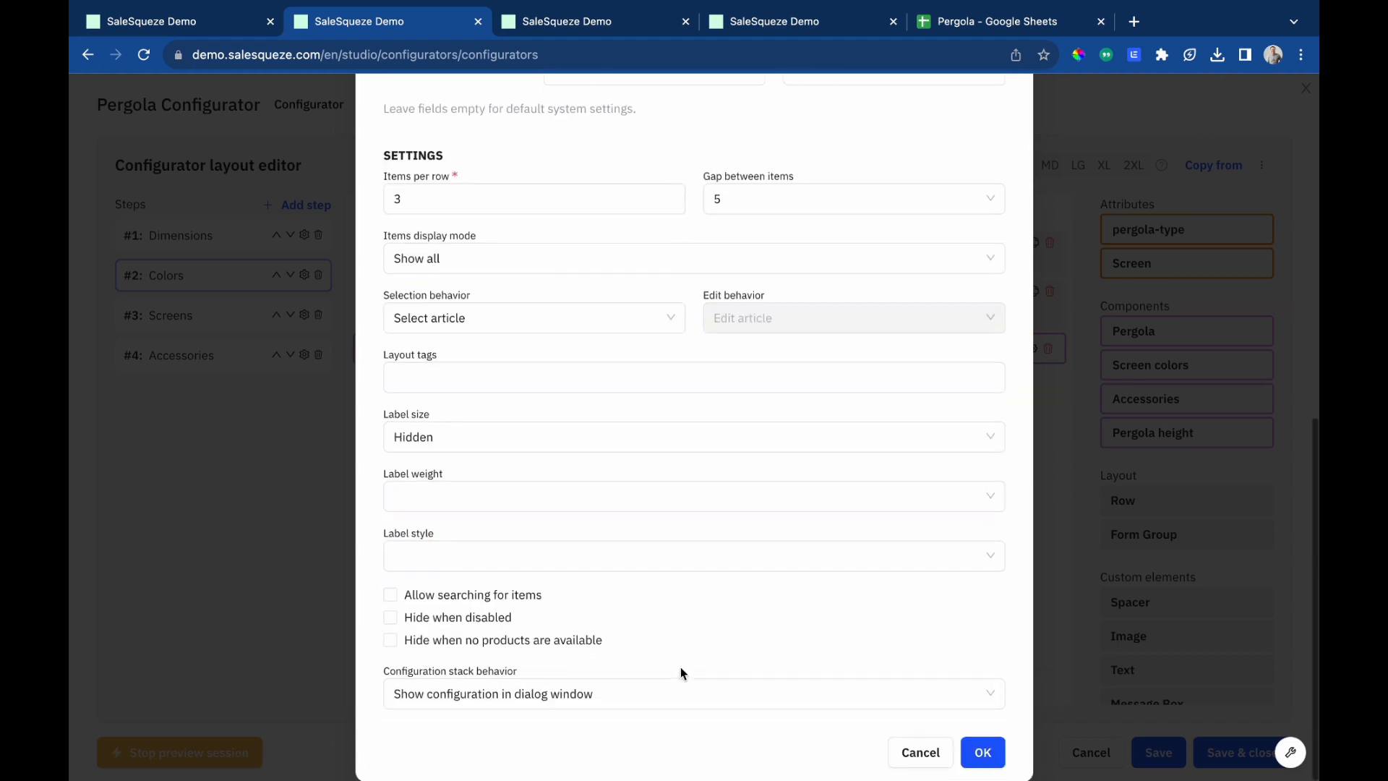
{"action": "left_click", "coordinate": [990, 755]}
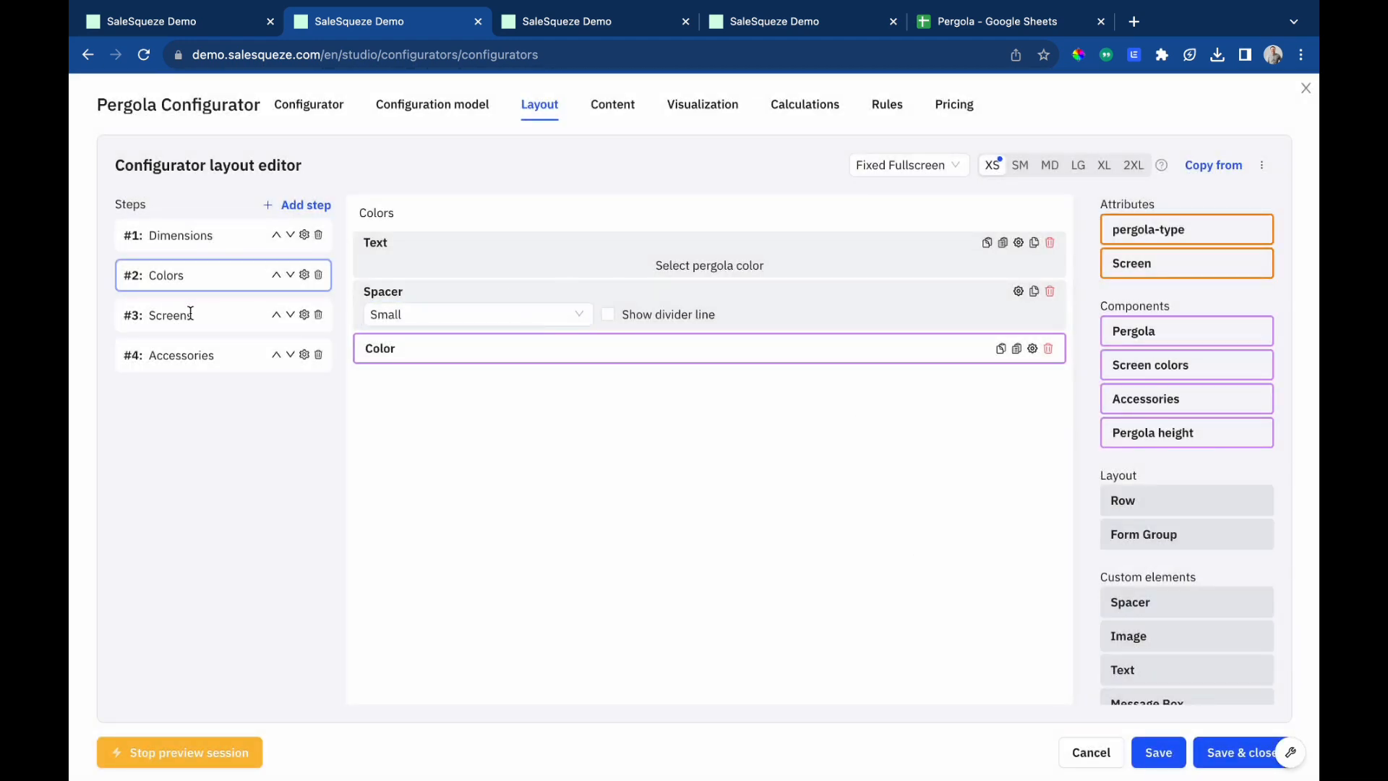
Open the Screens step and add a centered Heading 3 text 'Select screens and screen solors'.
{"action": "left_click", "coordinate": [190, 313]}
{"action": "left_click_drag", "start_coordinate": [1144, 668], "coordinate": [696, 239]}
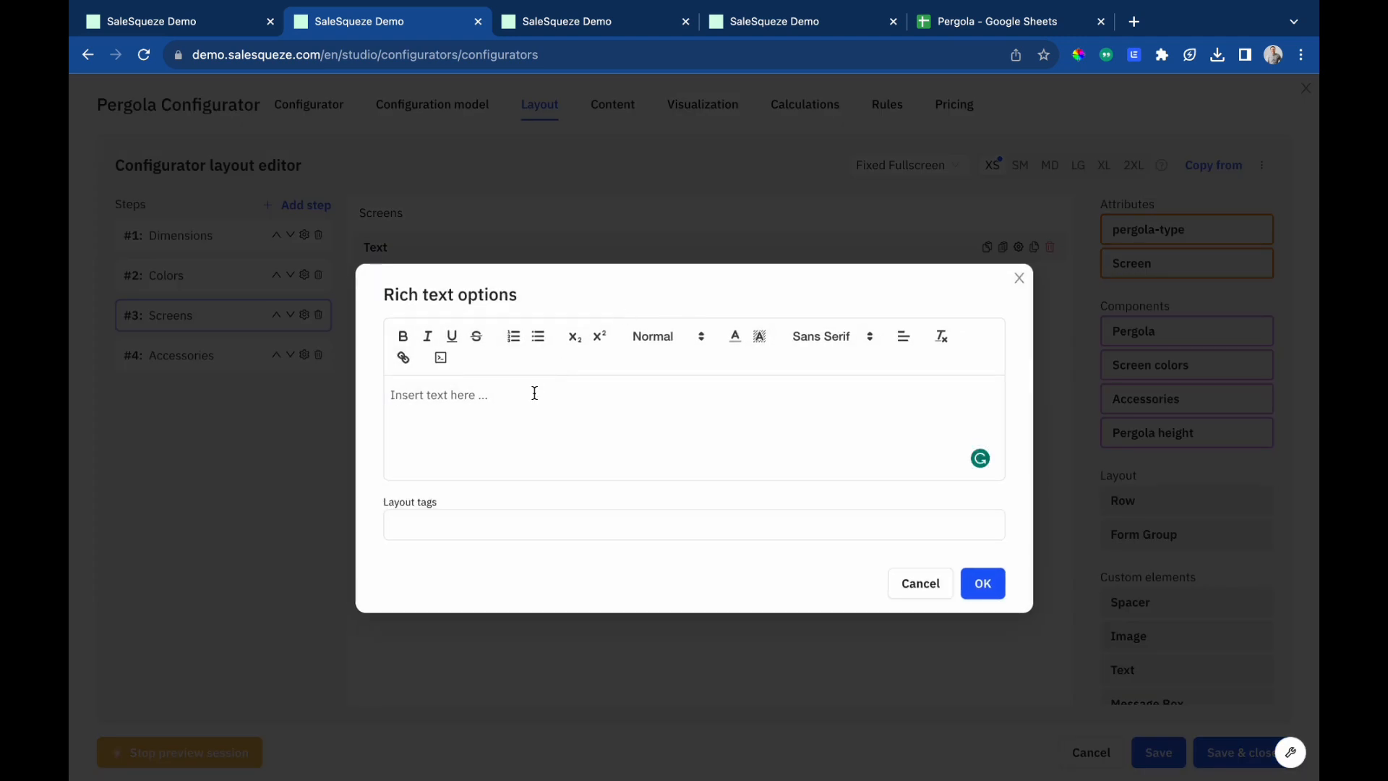
{"action": "type", "text": "Select screens "}
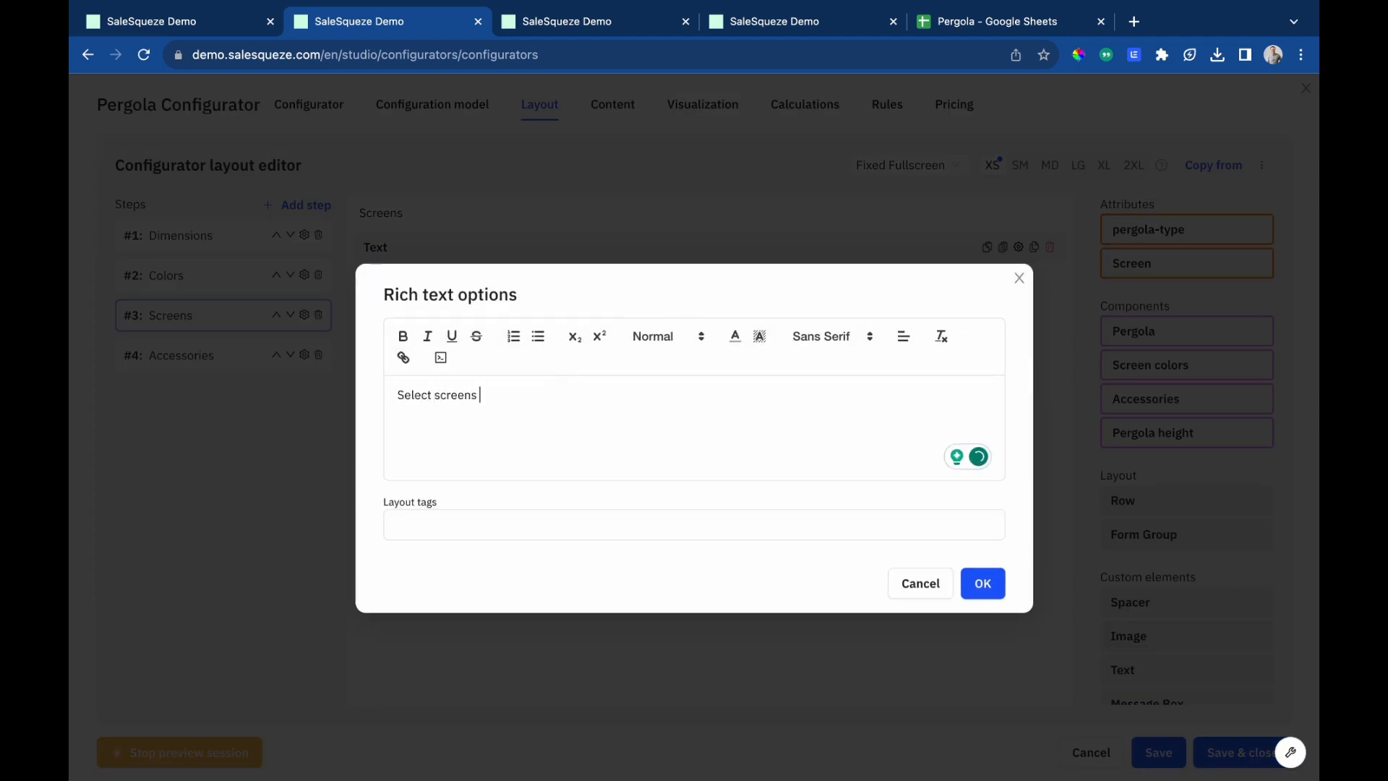
{"action": "type", "text": "and screen solors"}
{"action": "key", "text": "ctrl+a"}
{"action": "left_click", "coordinate": [670, 336]}
{"action": "left_click", "coordinate": [690, 448]}
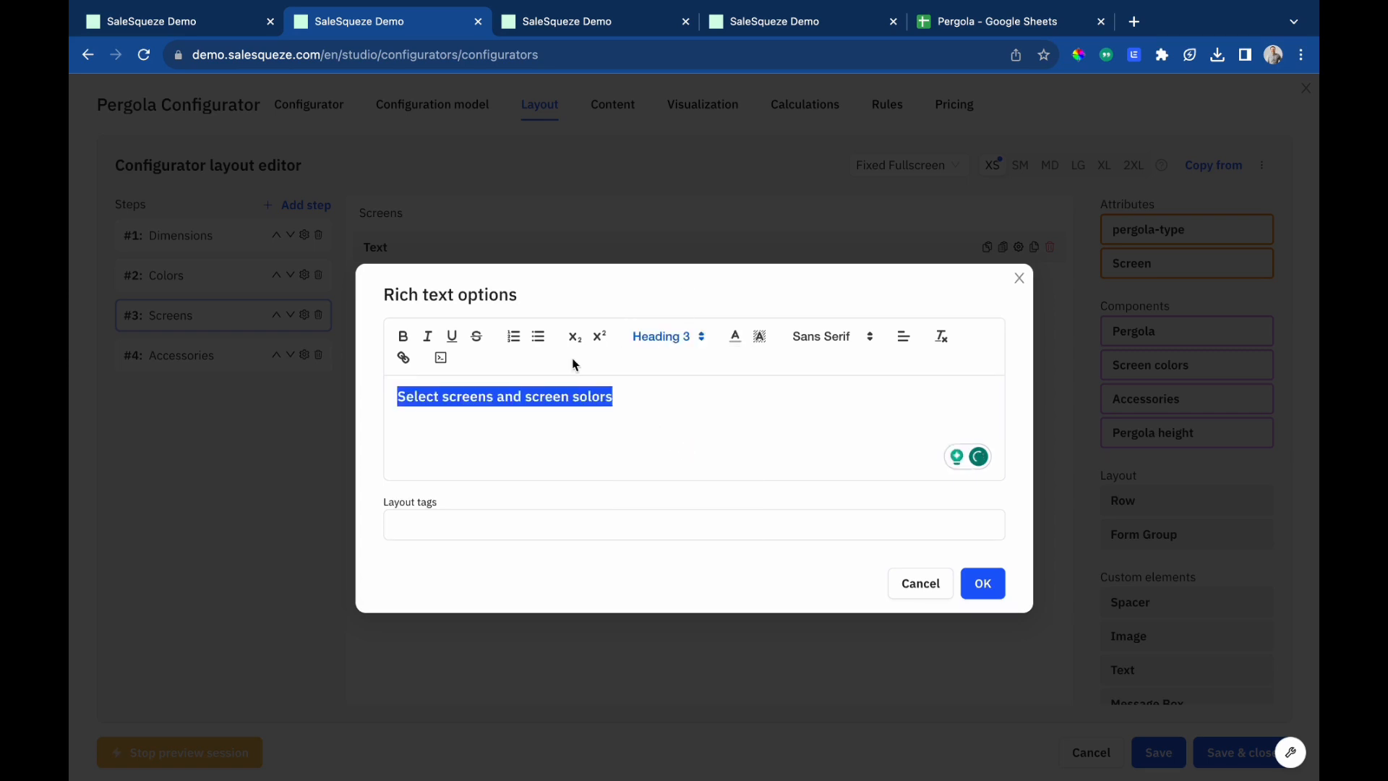
{"action": "left_click", "coordinate": [896, 337]}
{"action": "left_click", "coordinate": [905, 375]}
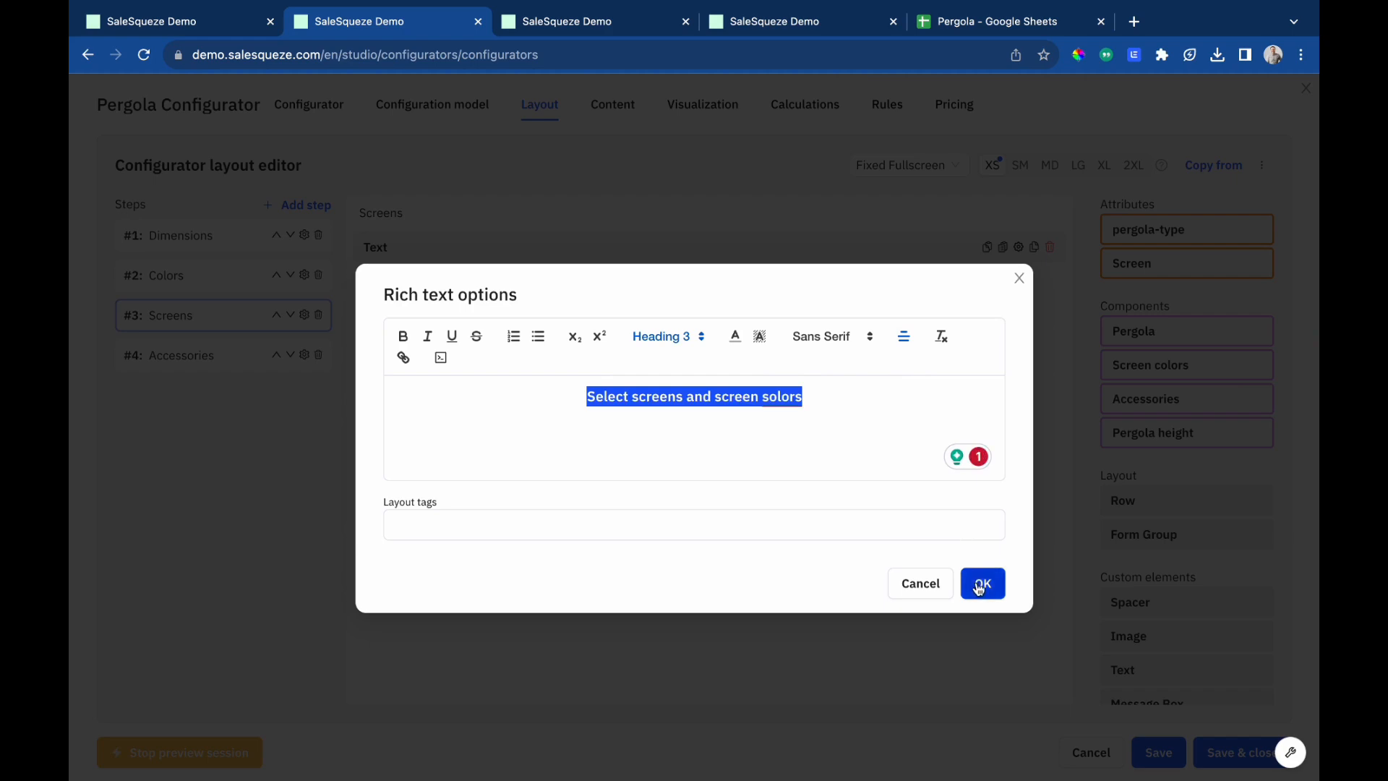
{"action": "left_click", "coordinate": [982, 584]}
Correct the Screens heading so it reads 'Select screens and screen colors'.
{"action": "left_click", "coordinate": [801, 275]}
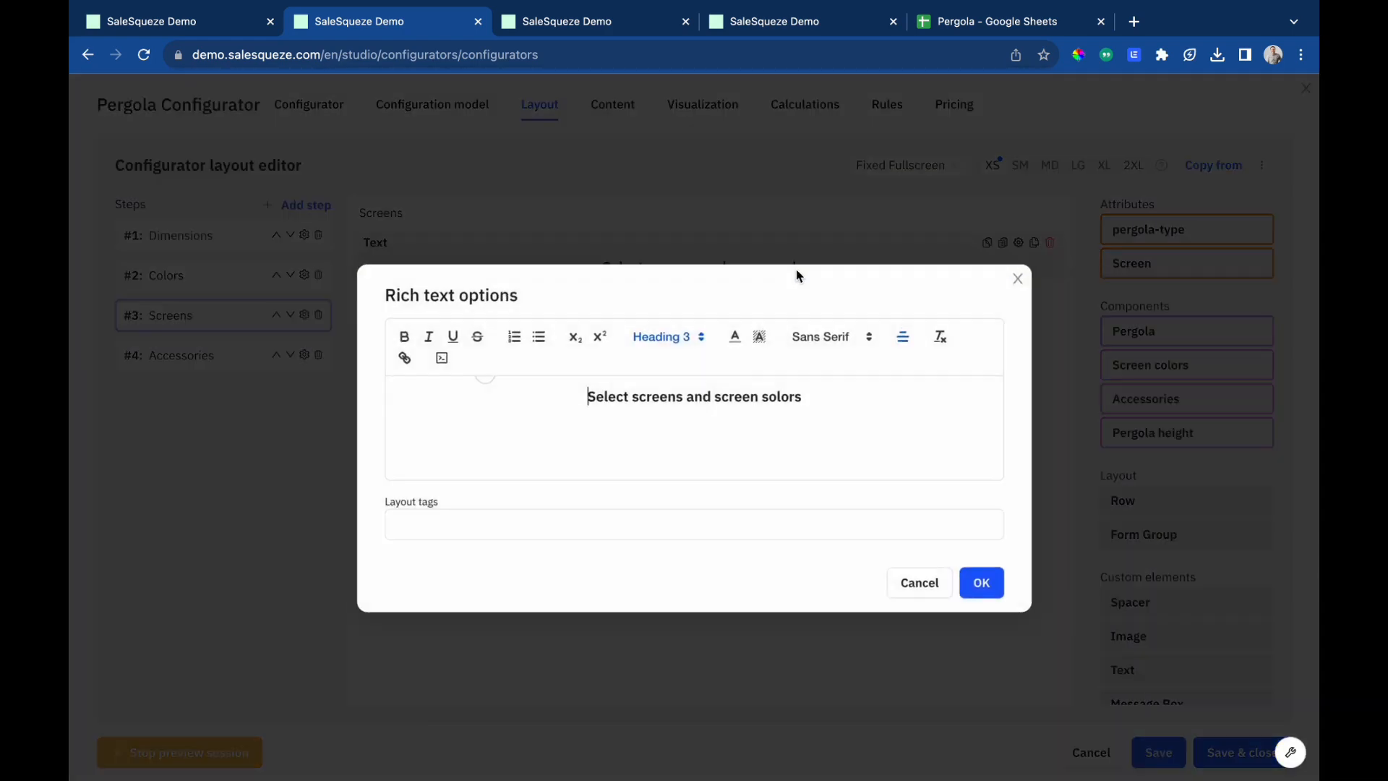
{"action": "left_click", "coordinate": [768, 396]}
{"action": "left_click", "coordinate": [1002, 581]}
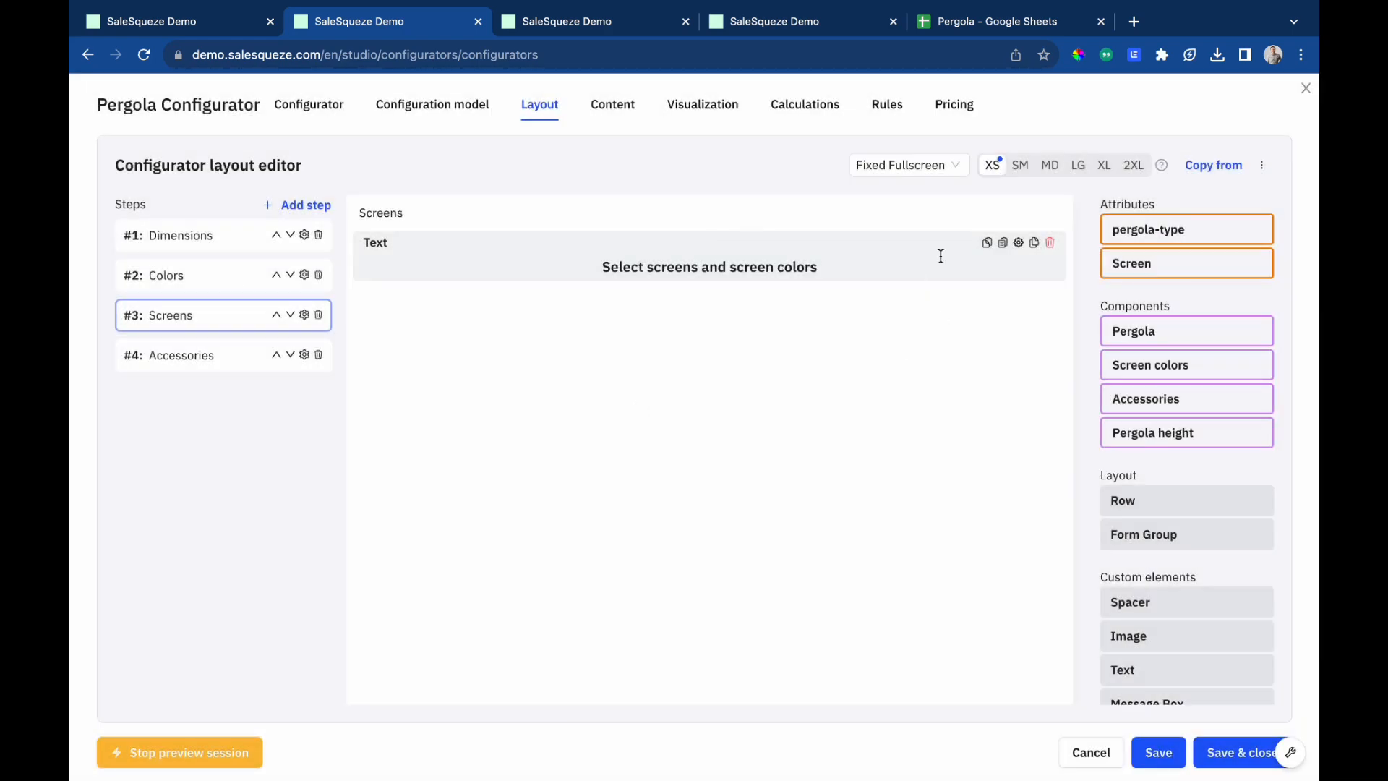
Place the Screen attribute, a spacer, and the Screen colors component below the heading in the Screens step.
{"action": "left_click_drag", "start_coordinate": [1164, 264], "coordinate": [737, 345]}
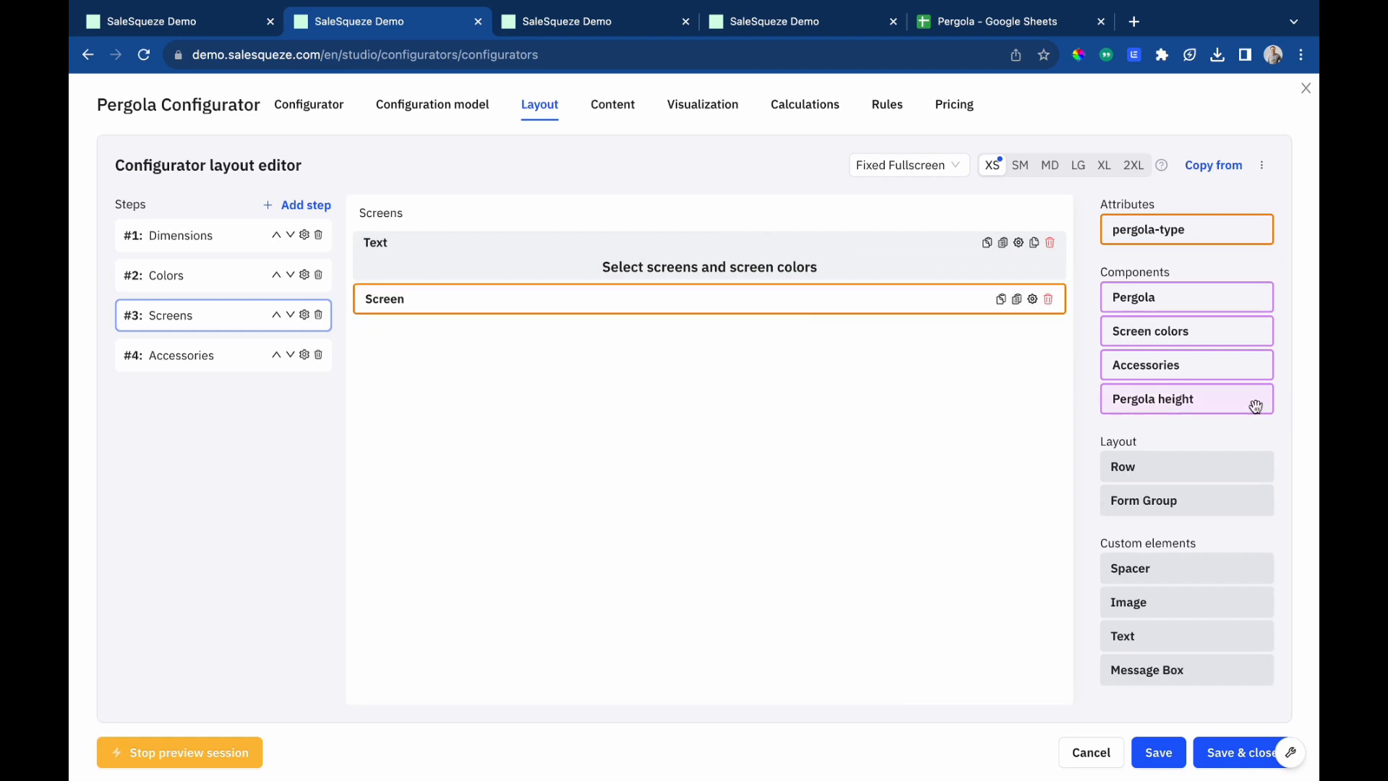
{"action": "left_click_drag", "start_coordinate": [1208, 338], "coordinate": [795, 376]}
{"action": "left_click_drag", "start_coordinate": [1236, 536], "coordinate": [730, 341]}
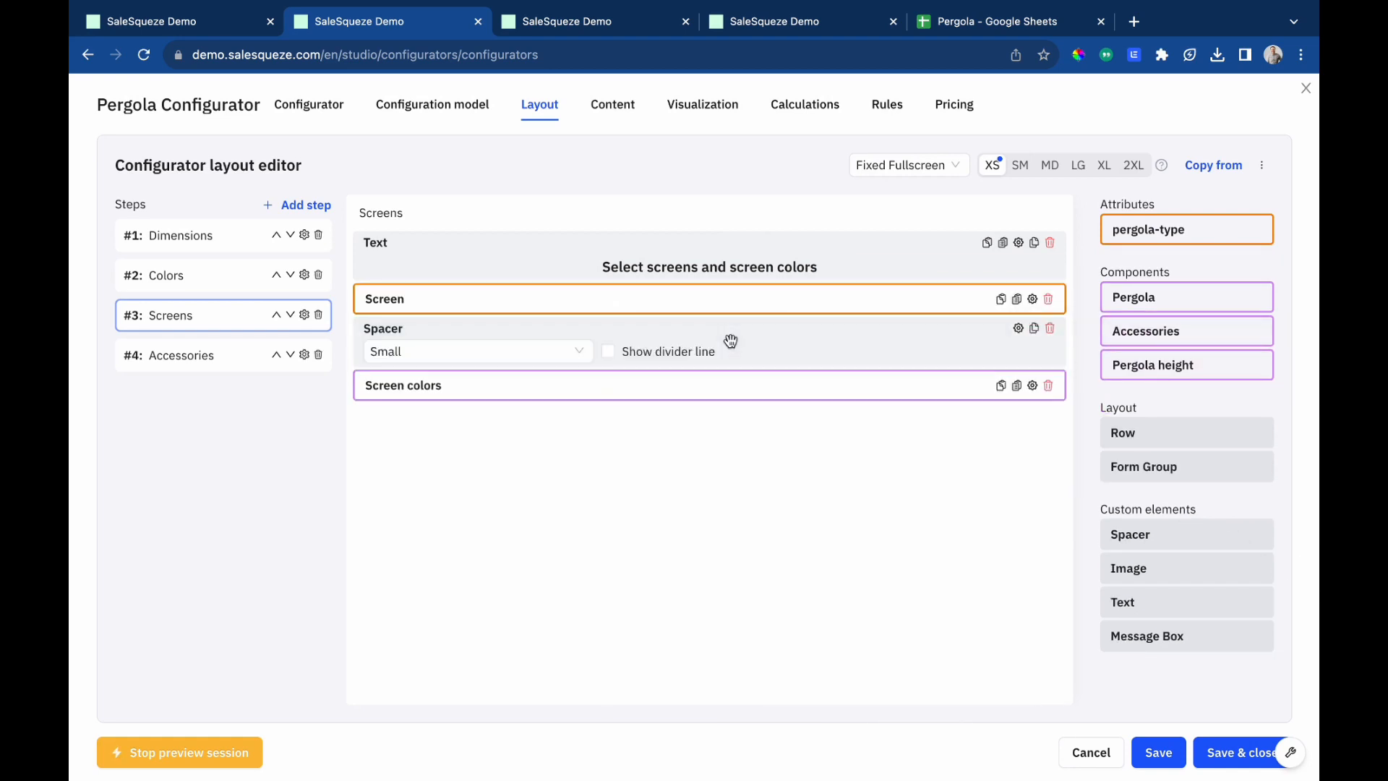
Set the Screen attribute to the Selection input type with a hidden label, then confirm.
{"action": "left_click", "coordinate": [1029, 299]}
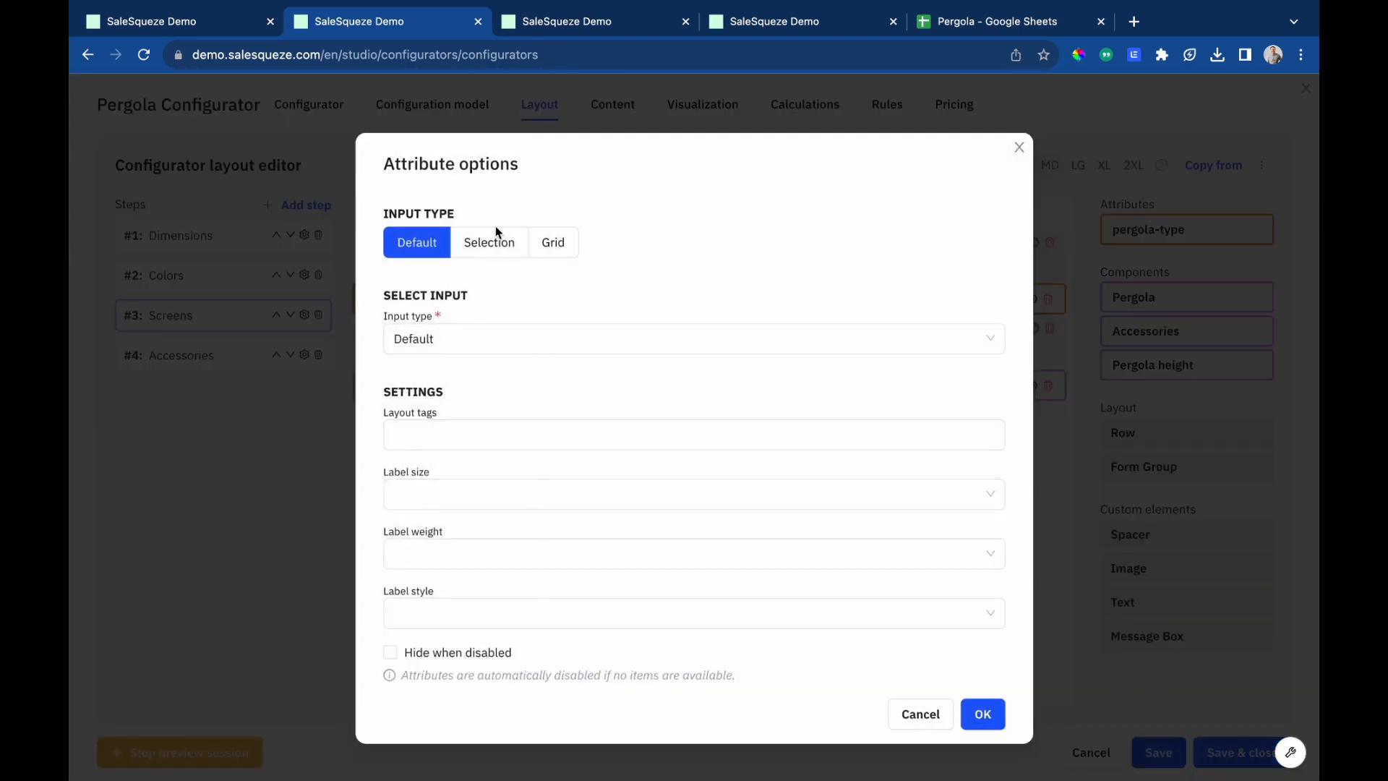
{"action": "left_click", "coordinate": [483, 242]}
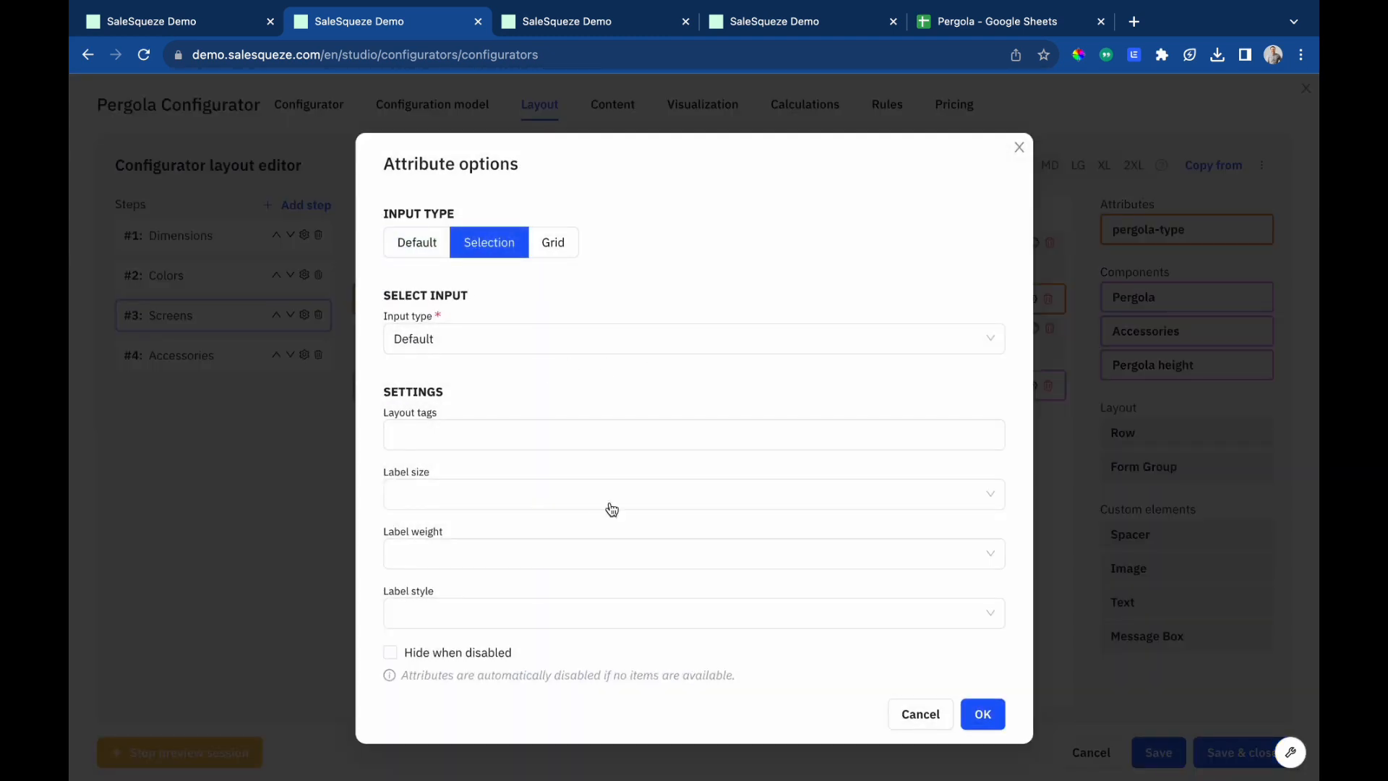
{"action": "left_click", "coordinate": [509, 484]}
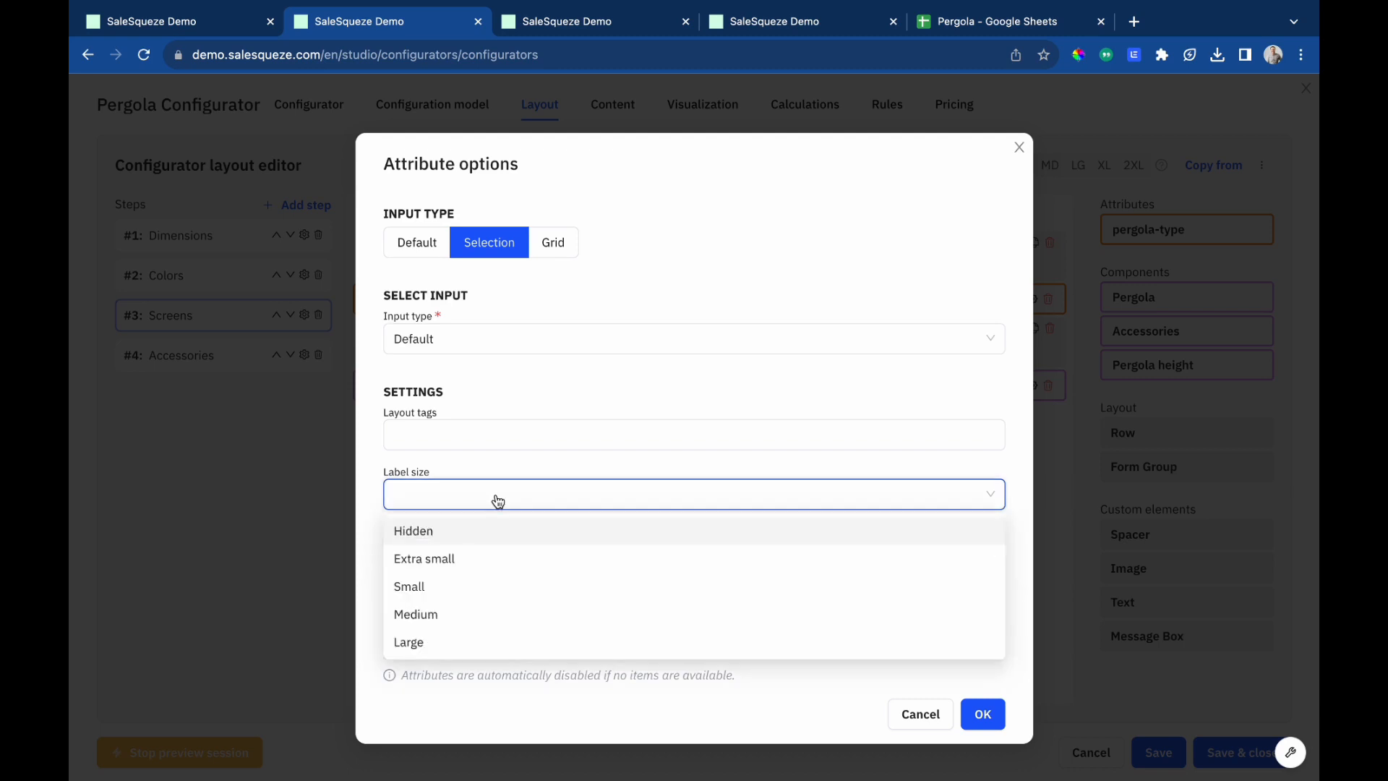
{"action": "left_click", "coordinate": [481, 529]}
{"action": "left_click", "coordinate": [985, 715]}
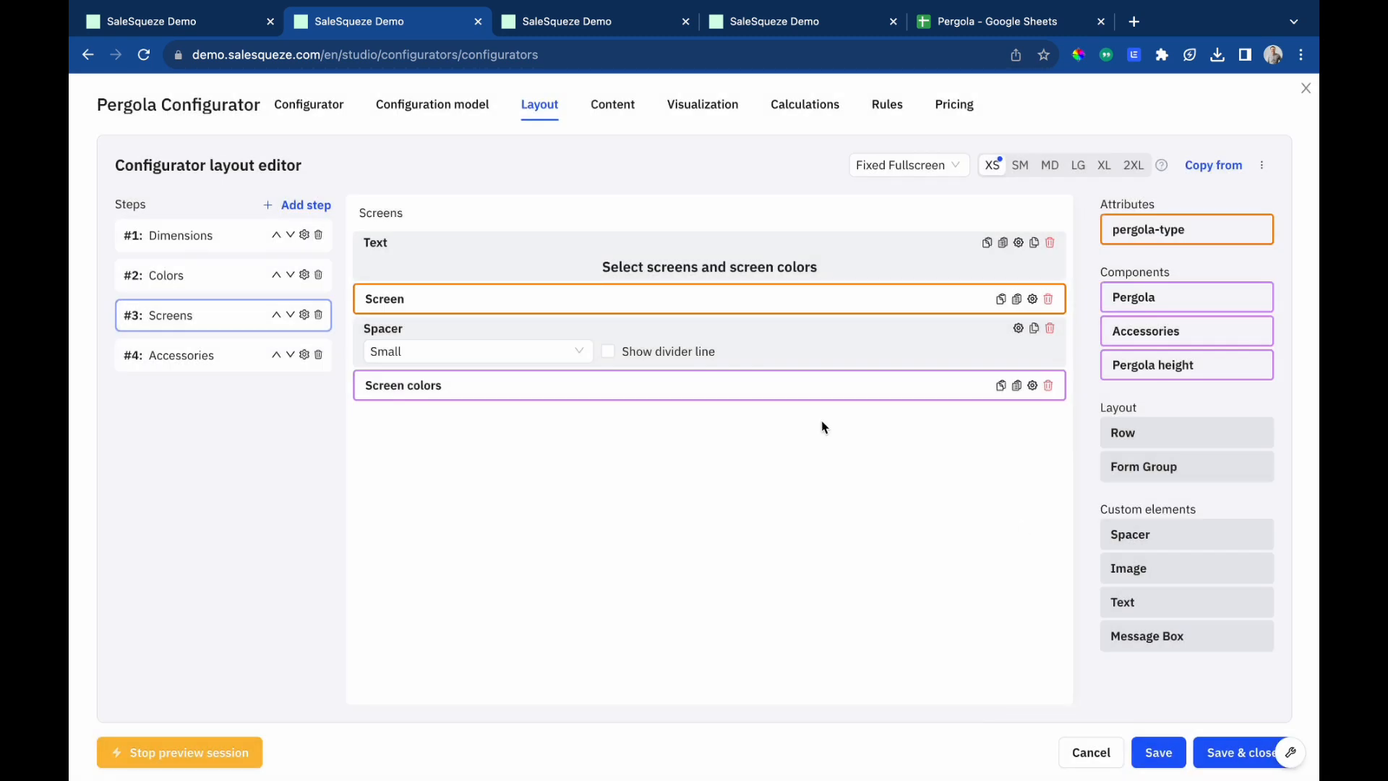
Switch the Screen colors component to a card layout using the Color/Texture Item template.
{"action": "left_click", "coordinate": [1032, 385]}
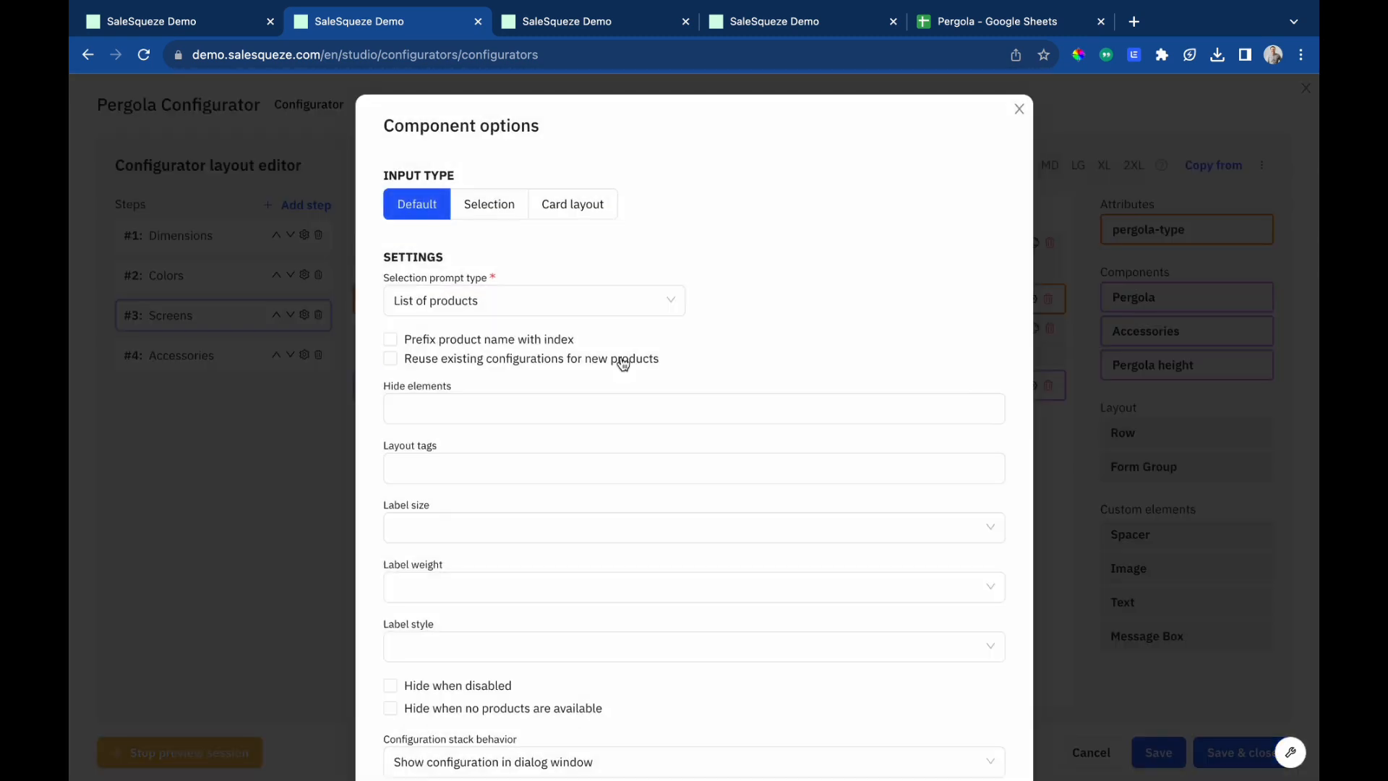
{"action": "left_click", "coordinate": [573, 206]}
{"action": "left_click", "coordinate": [510, 300]}
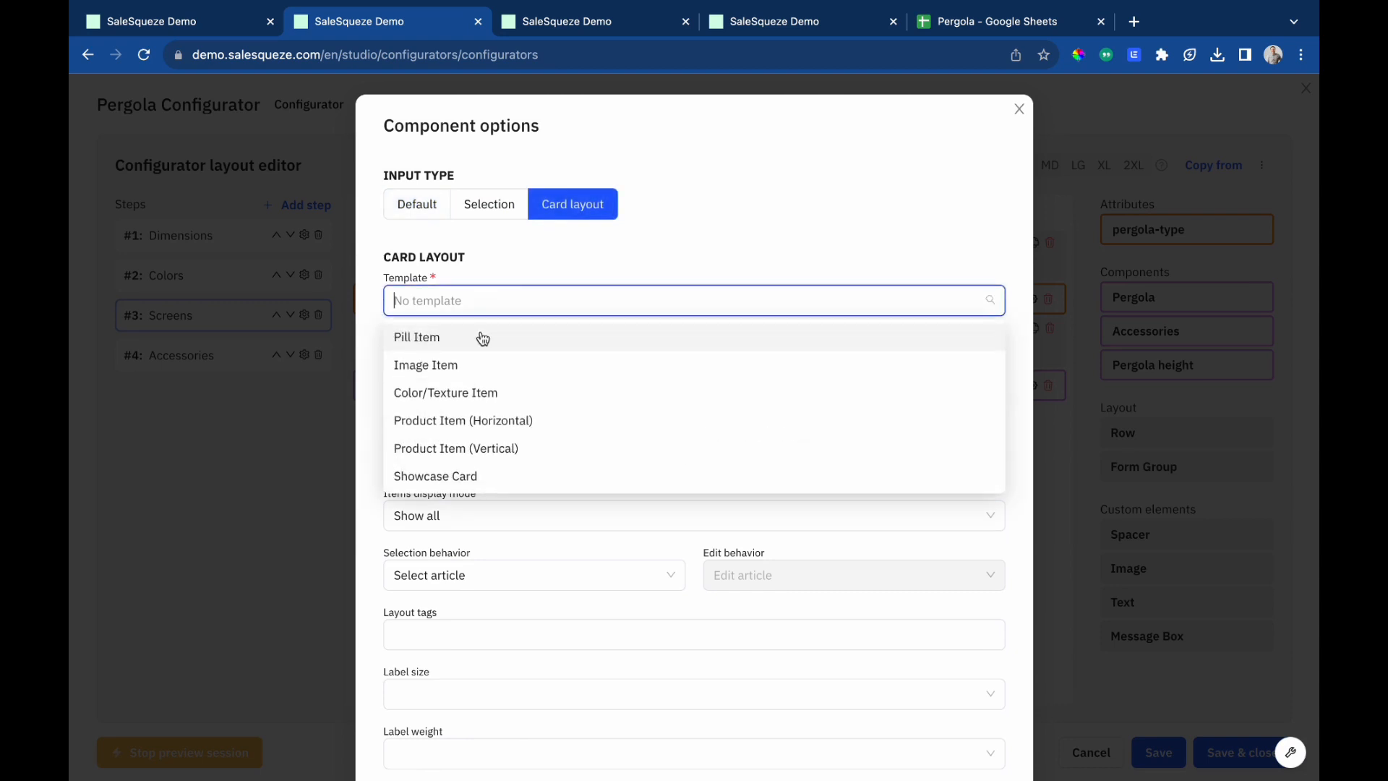
{"action": "left_click", "coordinate": [465, 396]}
Hide the more info button and price, show the selection checkbox, and set the image shape to Rounded.
{"action": "scroll", "coordinate": [506, 427], "scroll_direction": "down", "scroll_amount": 1}
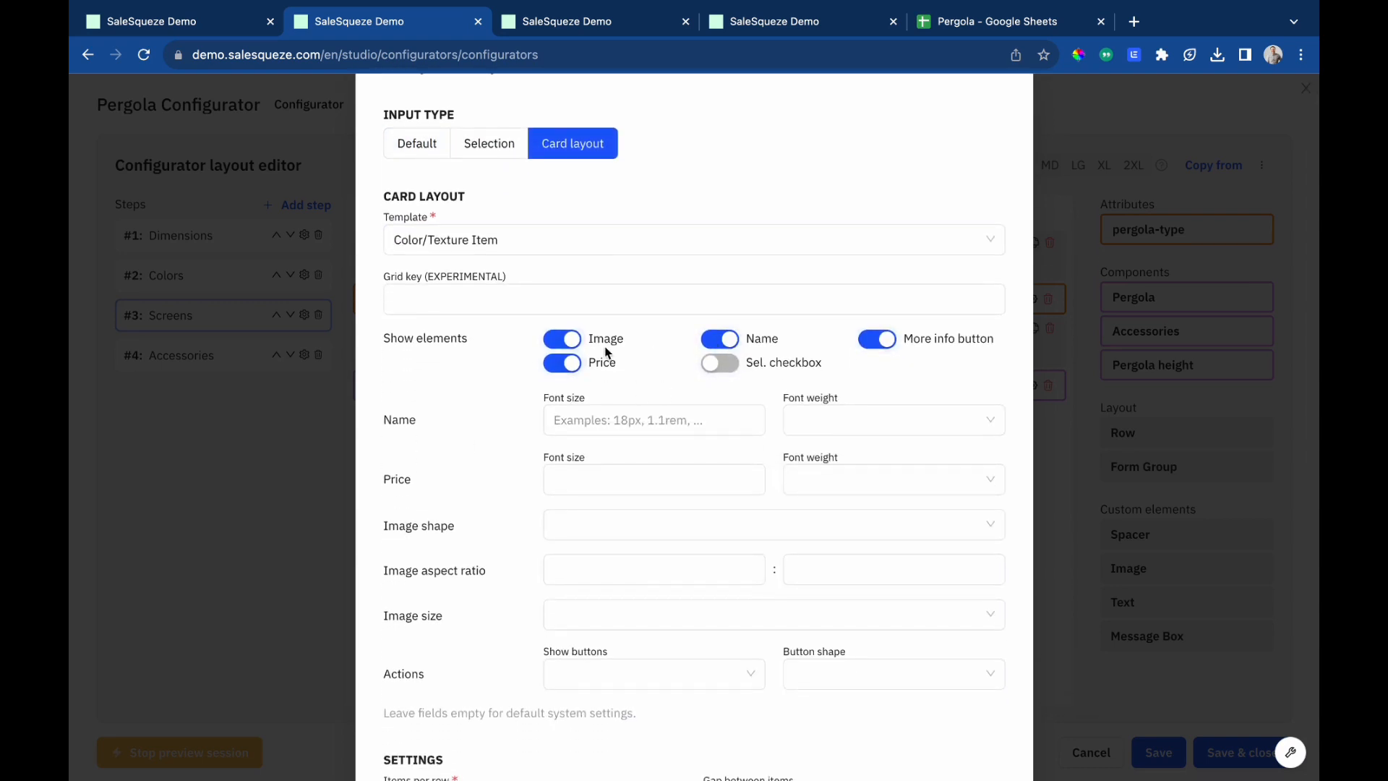
{"action": "left_click", "coordinate": [884, 345]}
{"action": "left_click", "coordinate": [720, 362]}
{"action": "left_click", "coordinate": [562, 363]}
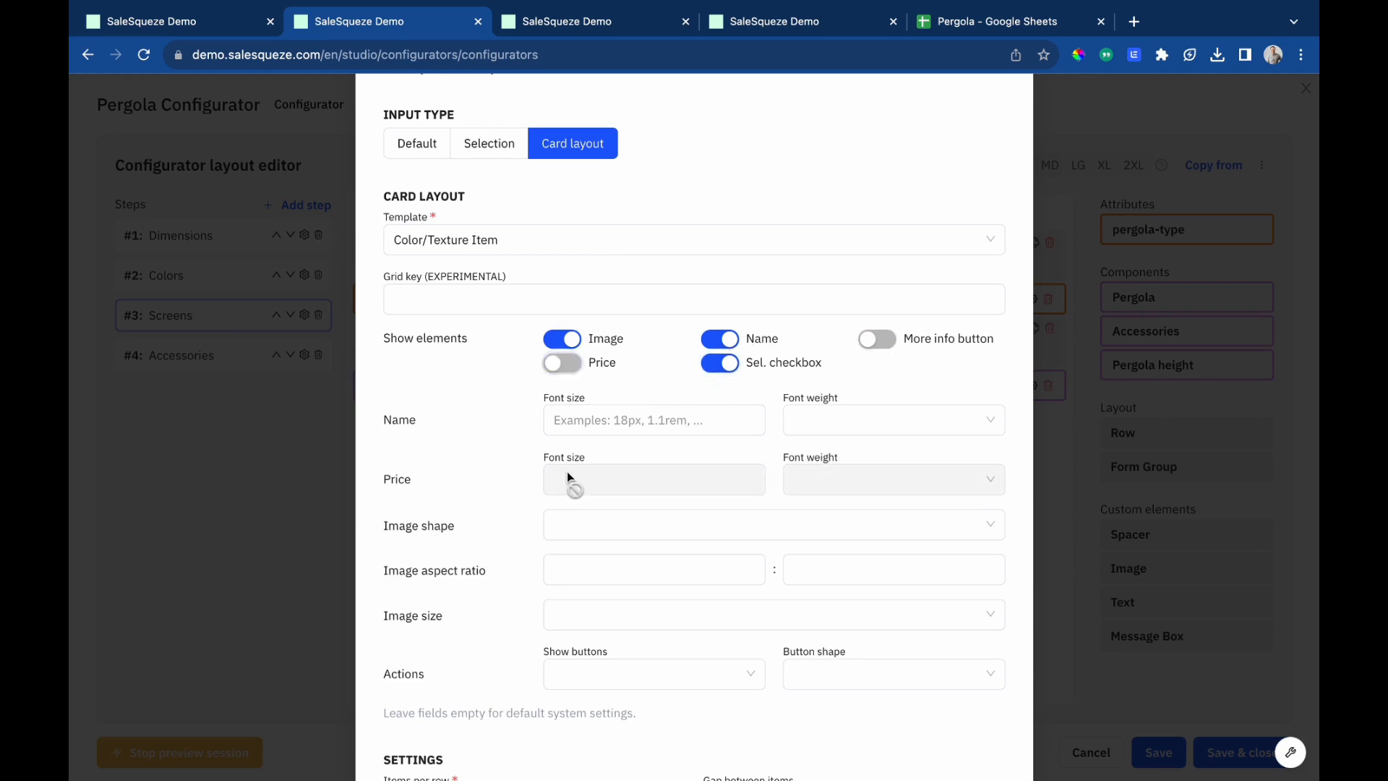
{"action": "scroll", "coordinate": [567, 471], "scroll_direction": "down", "scroll_amount": 3}
{"action": "left_click", "coordinate": [604, 449]}
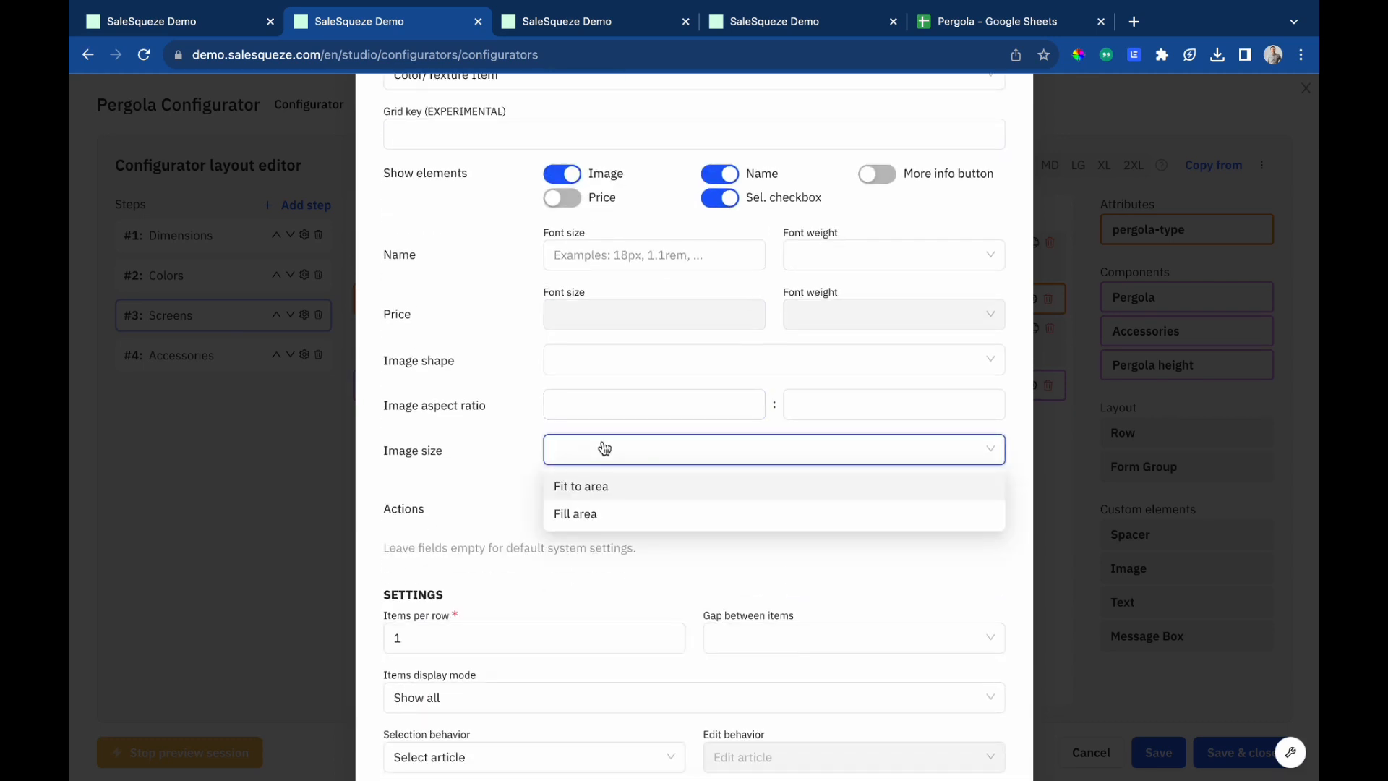
{"action": "left_click", "coordinate": [604, 449]}
{"action": "left_click", "coordinate": [597, 361]}
{"action": "left_click", "coordinate": [597, 457]}
Set the Screen colors cards to 3 items per row, gap 5, and a hidden label, then confirm.
{"action": "scroll", "coordinate": [574, 568], "scroll_direction": "down", "scroll_amount": 3}
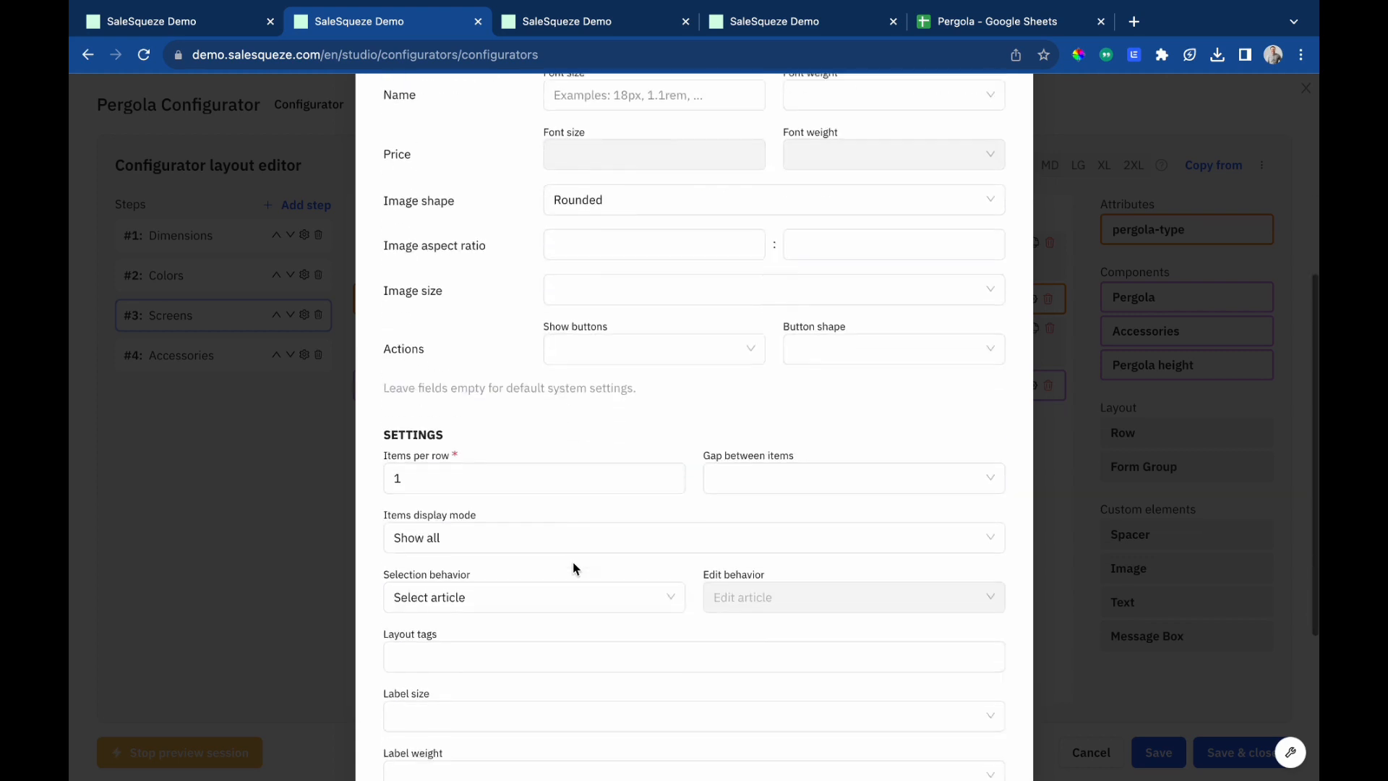
{"action": "scroll", "coordinate": [573, 568], "scroll_direction": "down", "scroll_amount": 2}
{"action": "left_click", "coordinate": [488, 386]}
{"action": "key", "text": "BackSpace"}
{"action": "type", "text": "3"}
{"action": "left_click", "coordinate": [843, 371]}
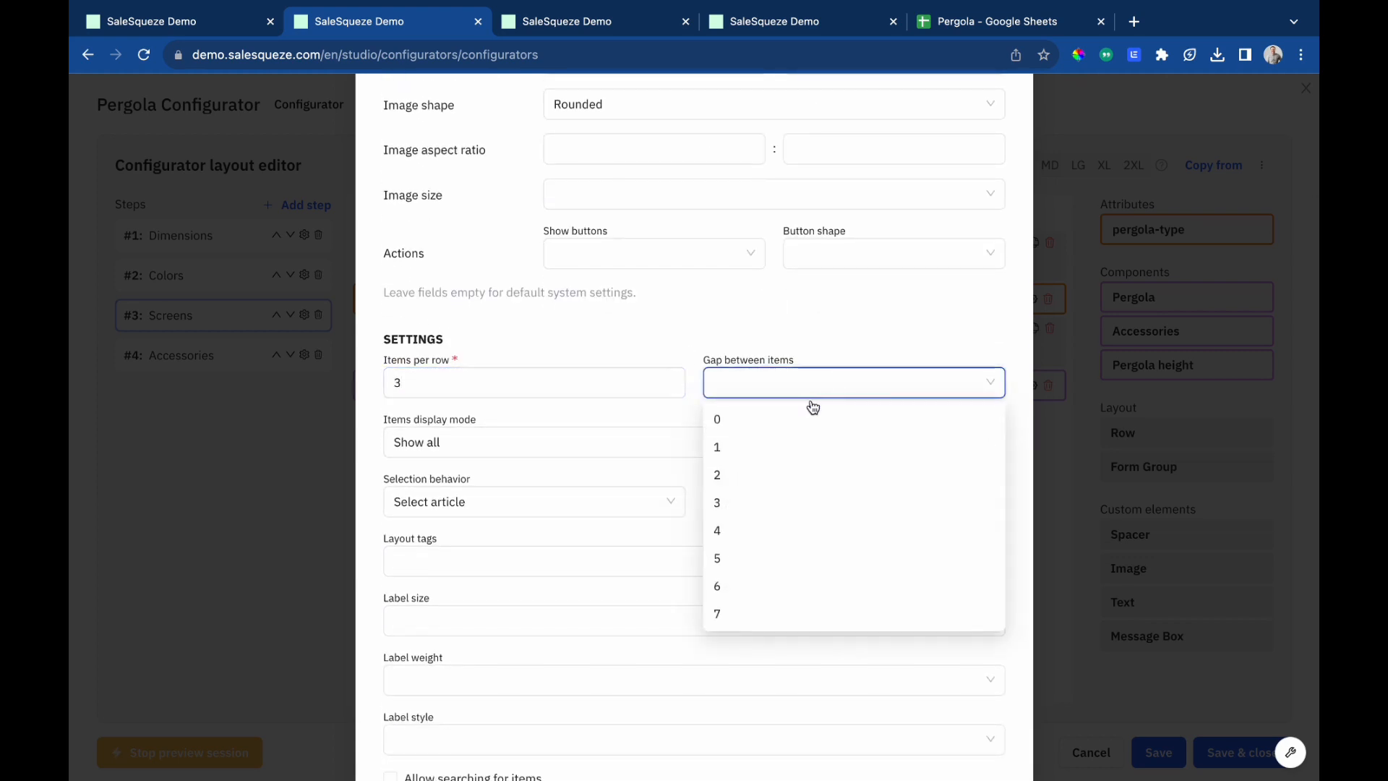
{"action": "left_click", "coordinate": [747, 559]}
{"action": "scroll", "coordinate": [588, 607], "scroll_direction": "down", "scroll_amount": 3}
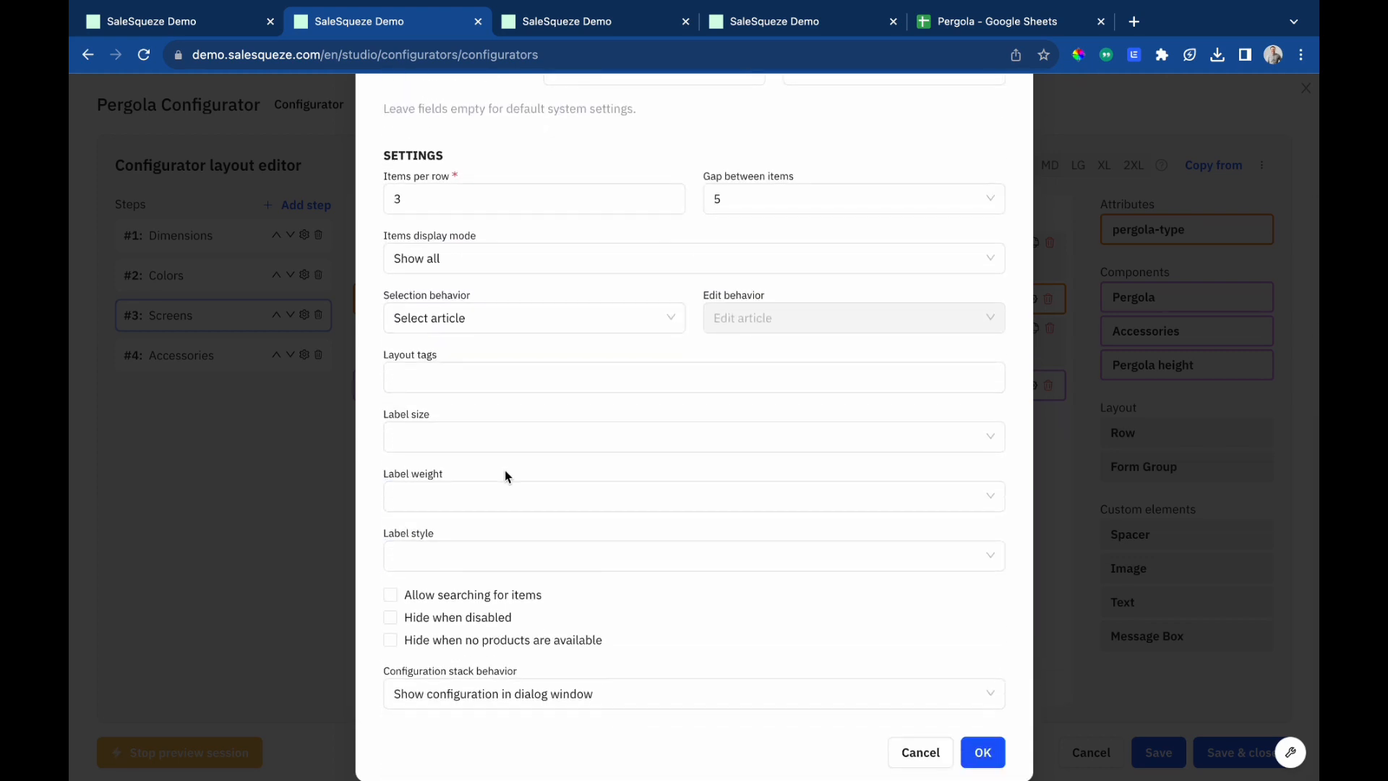
{"action": "left_click", "coordinate": [496, 435]}
{"action": "left_click", "coordinate": [526, 473]}
{"action": "left_click", "coordinate": [982, 752]}
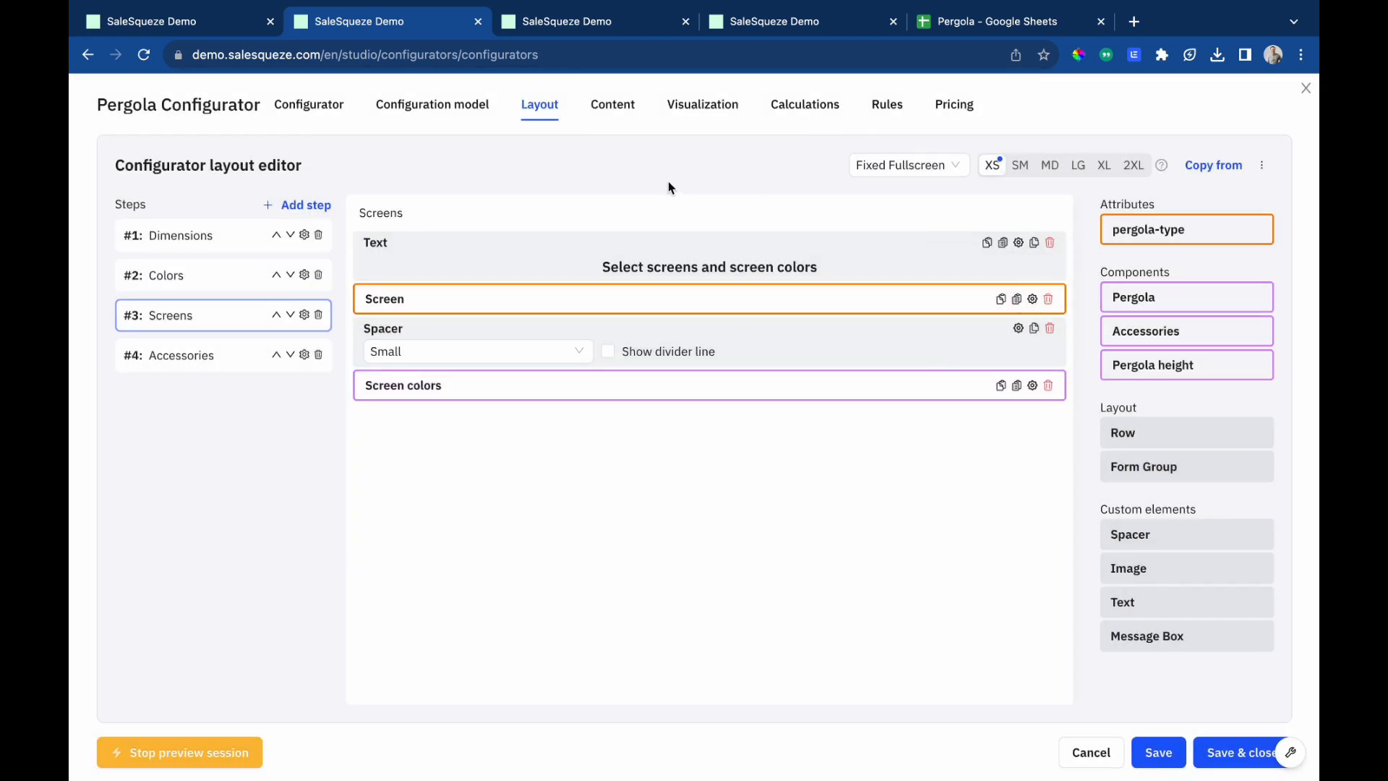
Open the preview tab and step through the configurator's steps to check the layout.
{"action": "left_click", "coordinate": [616, 32]}
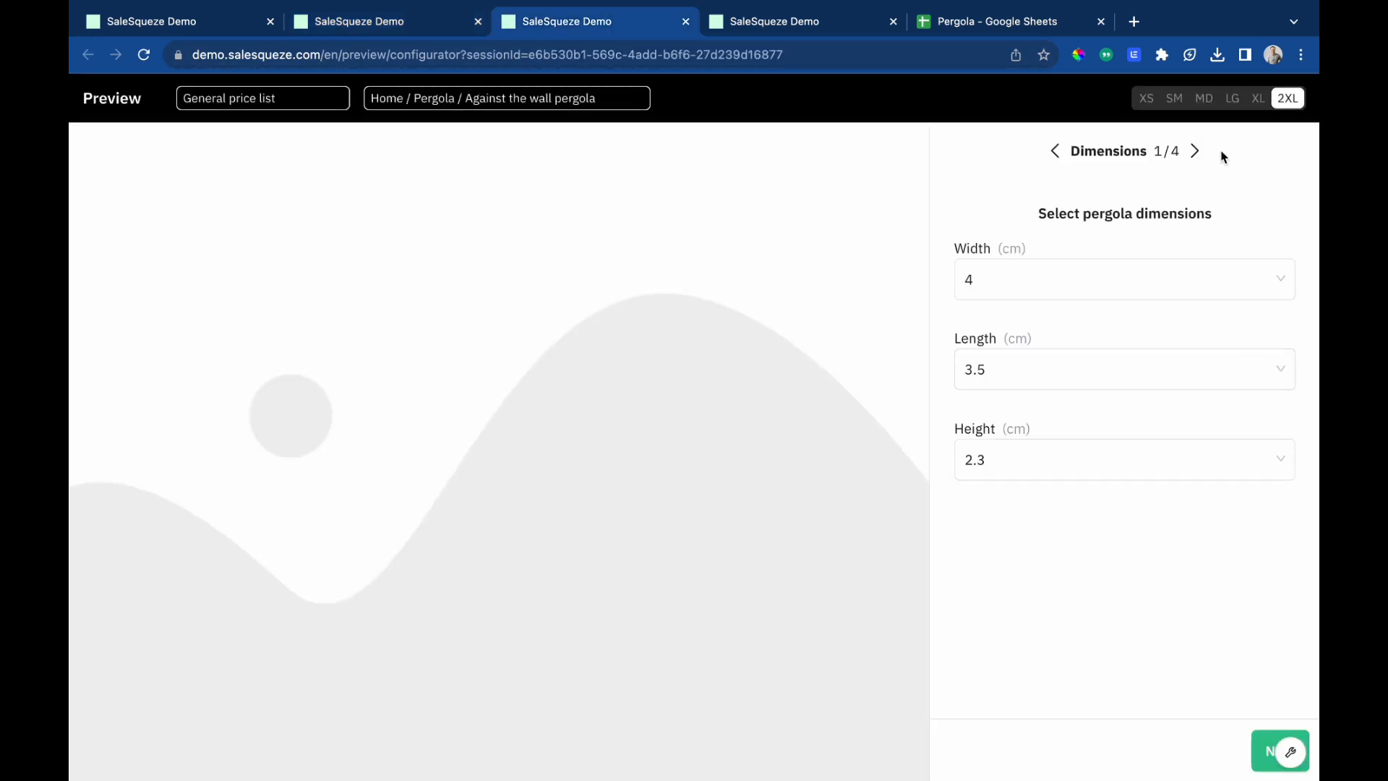
{"action": "left_click", "coordinate": [1192, 153]}
{"action": "left_click", "coordinate": [1192, 153]}
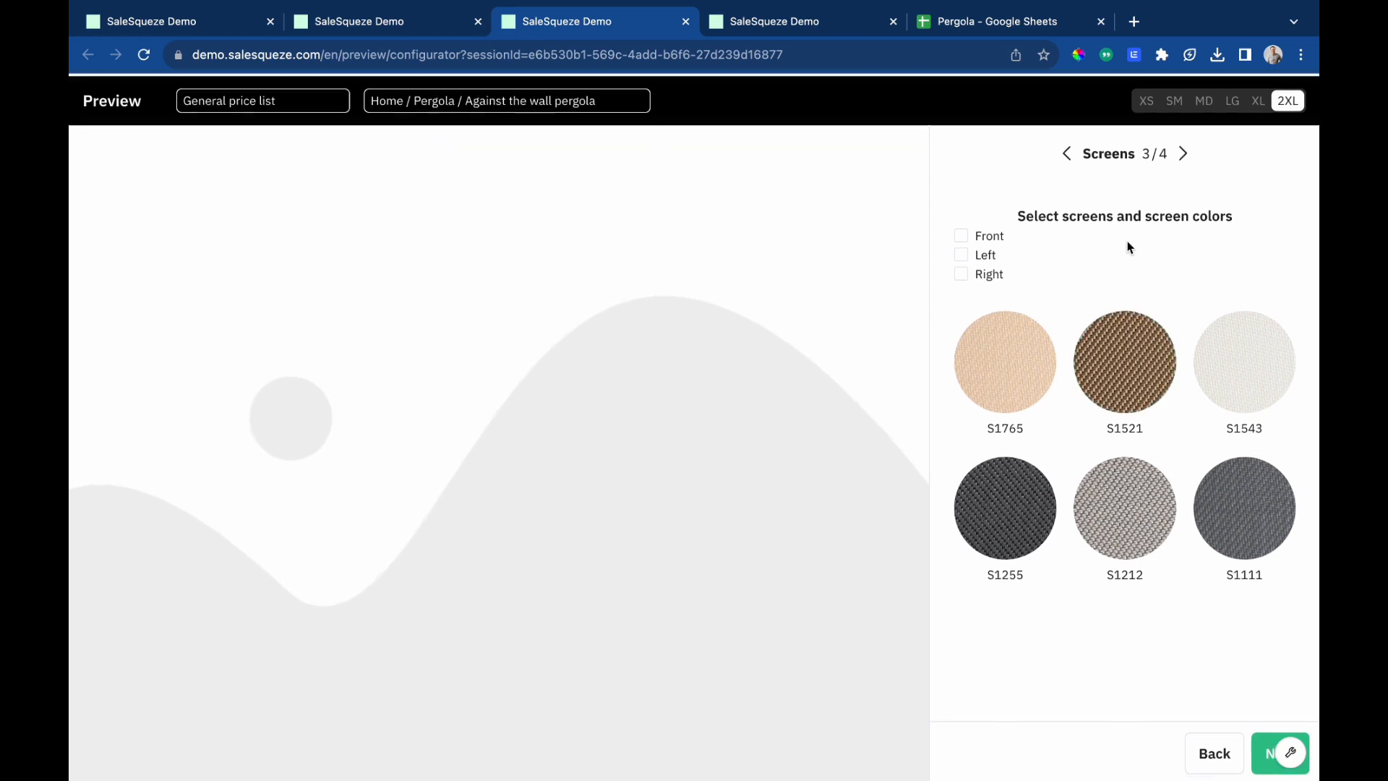
{"action": "left_click", "coordinate": [1189, 153]}
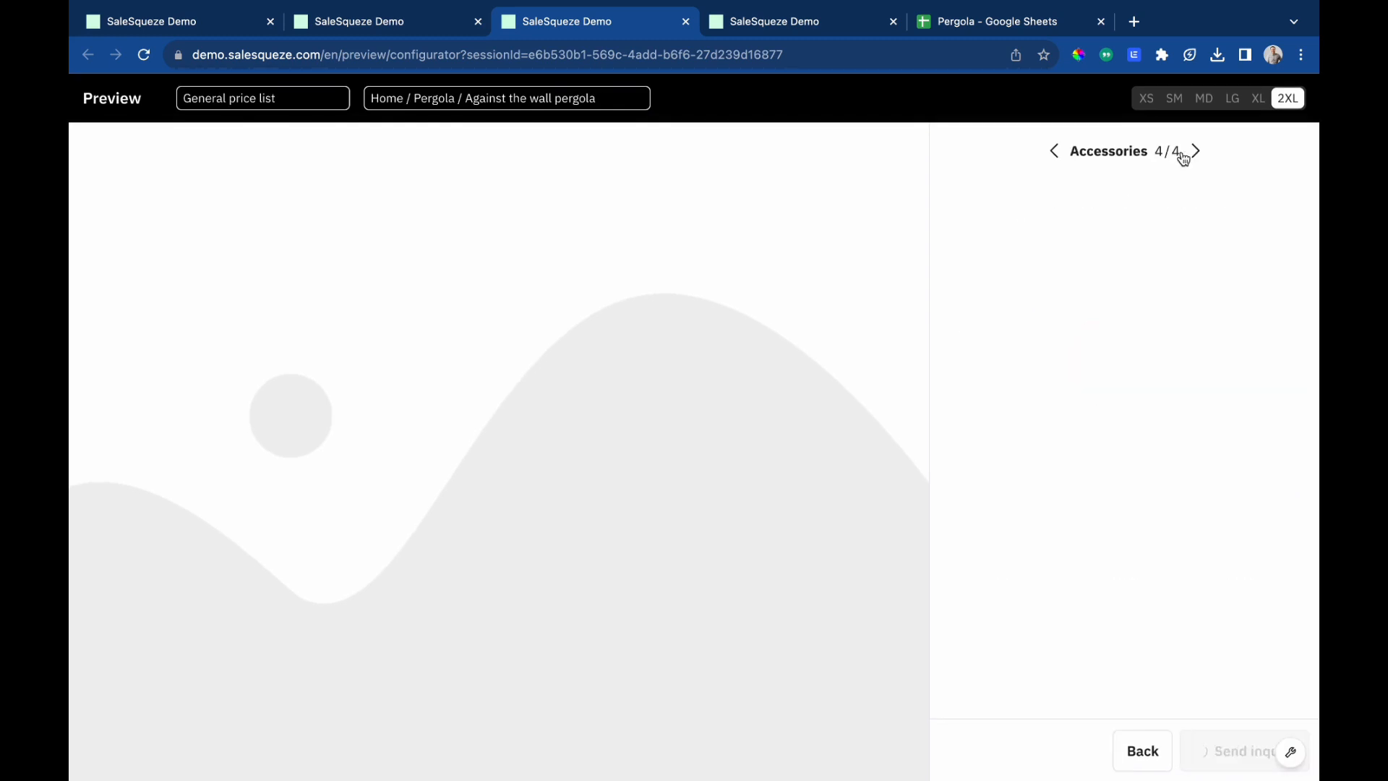
{"action": "left_click", "coordinate": [1058, 156]}
{"action": "left_click", "coordinate": [1059, 155]}
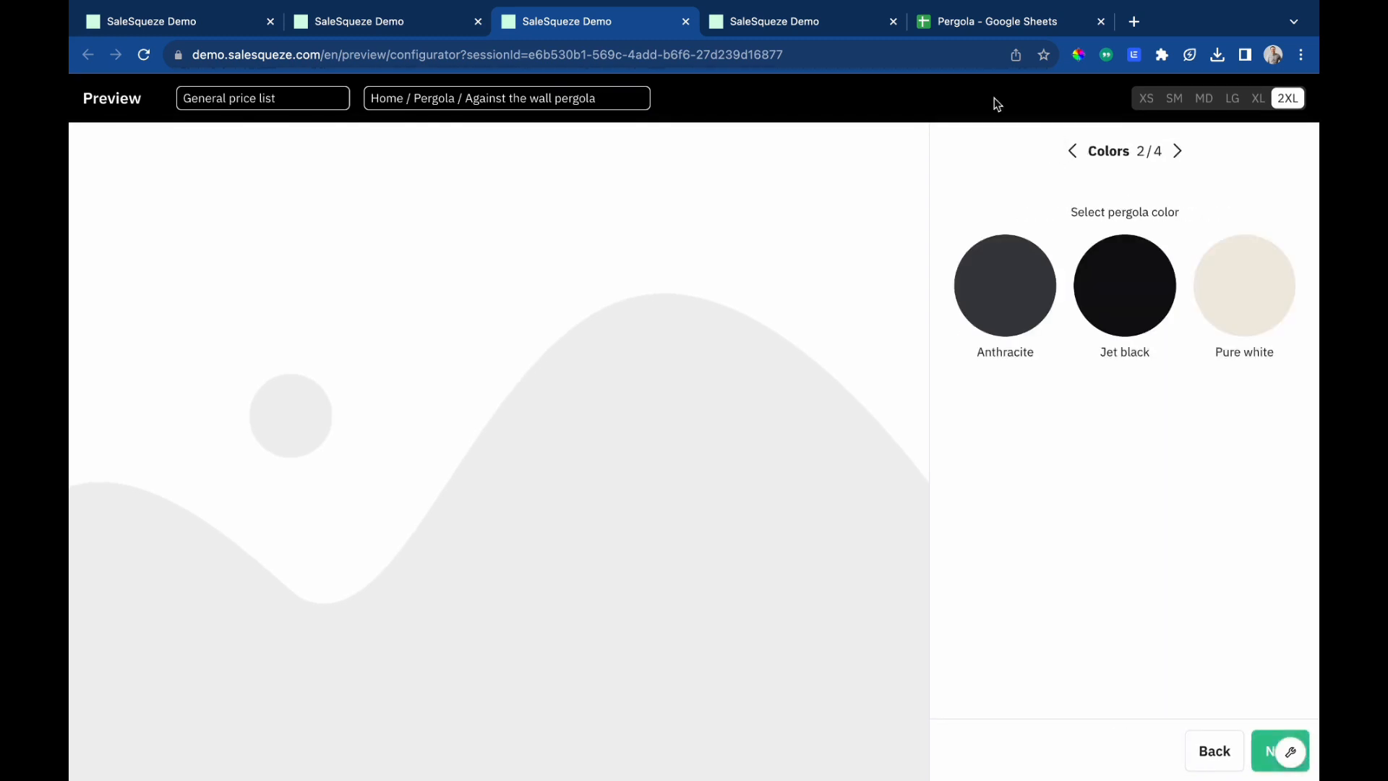
Place the Accessories component in the Accessories step and add a centered Heading 2 text 'Select pergola accessories' above it.
{"action": "left_click", "coordinate": [418, 24]}
{"action": "left_click_drag", "start_coordinate": [1155, 337], "coordinate": [576, 322]}
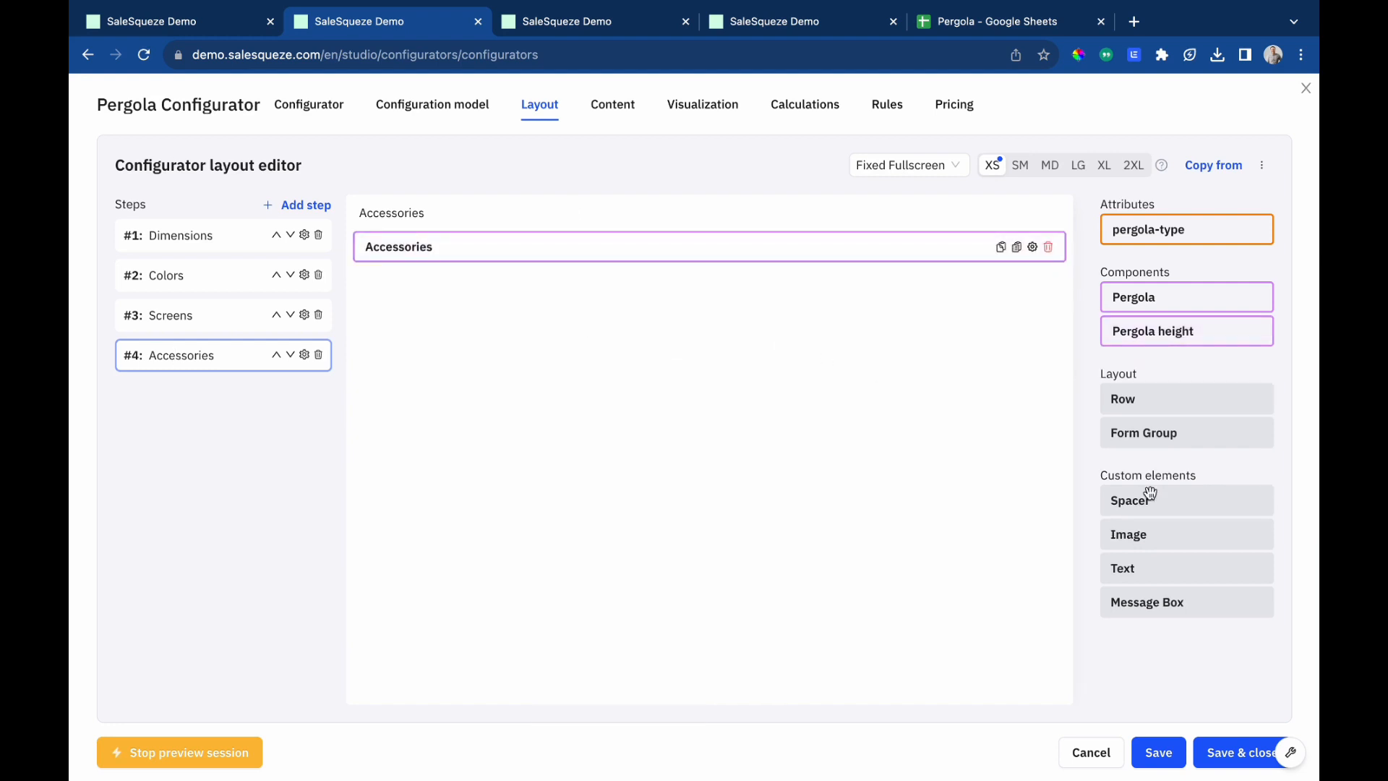
{"action": "left_click_drag", "start_coordinate": [1147, 570], "coordinate": [680, 253]}
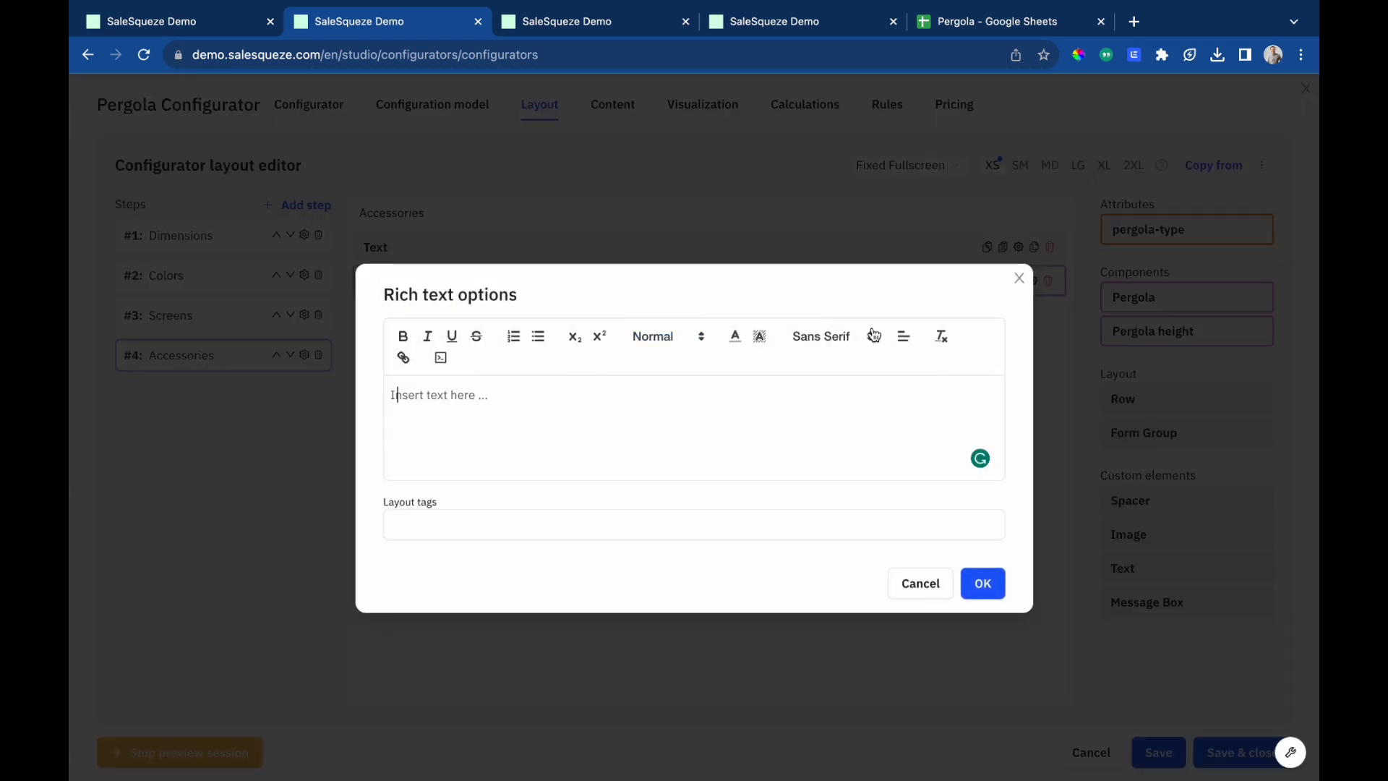
{"action": "left_click", "coordinate": [903, 338]}
{"action": "left_click", "coordinate": [903, 383]}
{"action": "type", "text": "Select pergola a"}
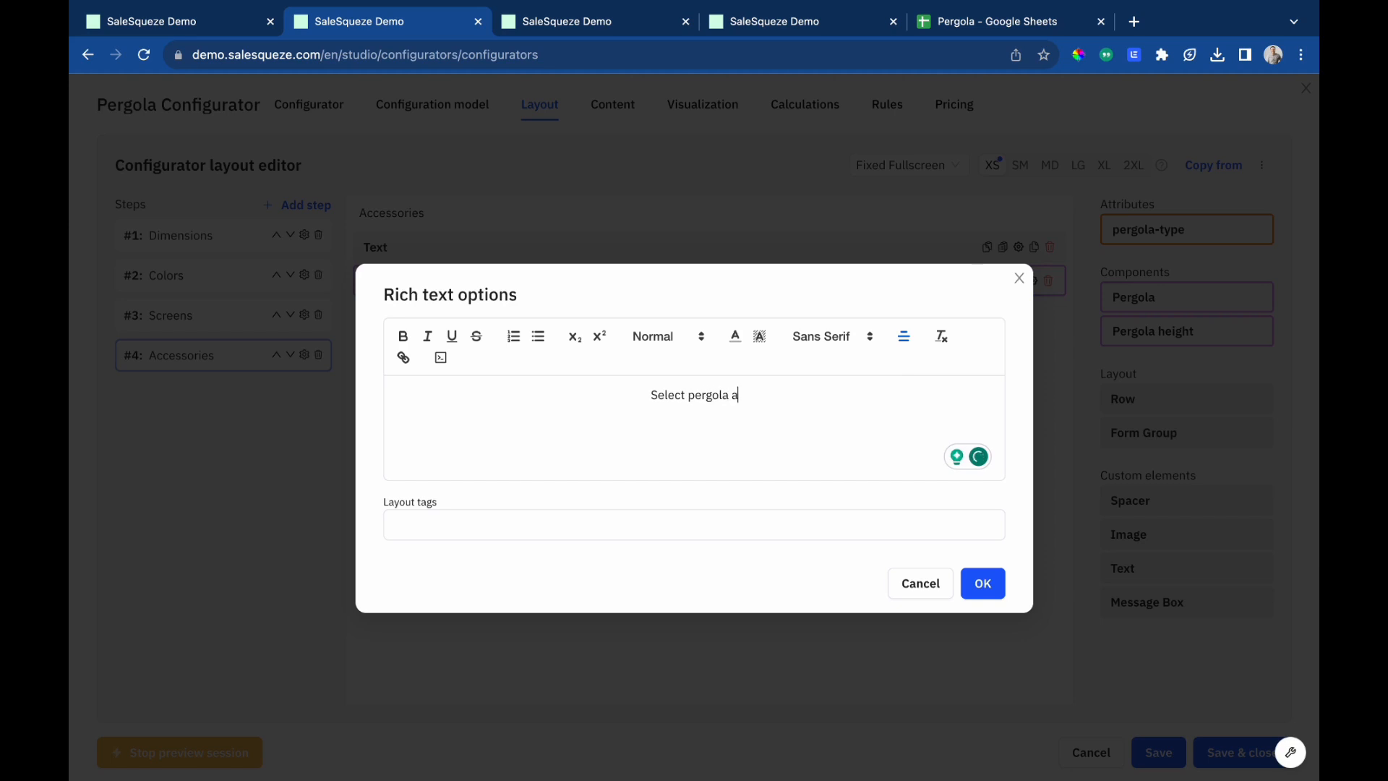
{"action": "type", "text": "ccessories"}
{"action": "key", "text": "ctrl+a"}
{"action": "left_click", "coordinate": [678, 339]}
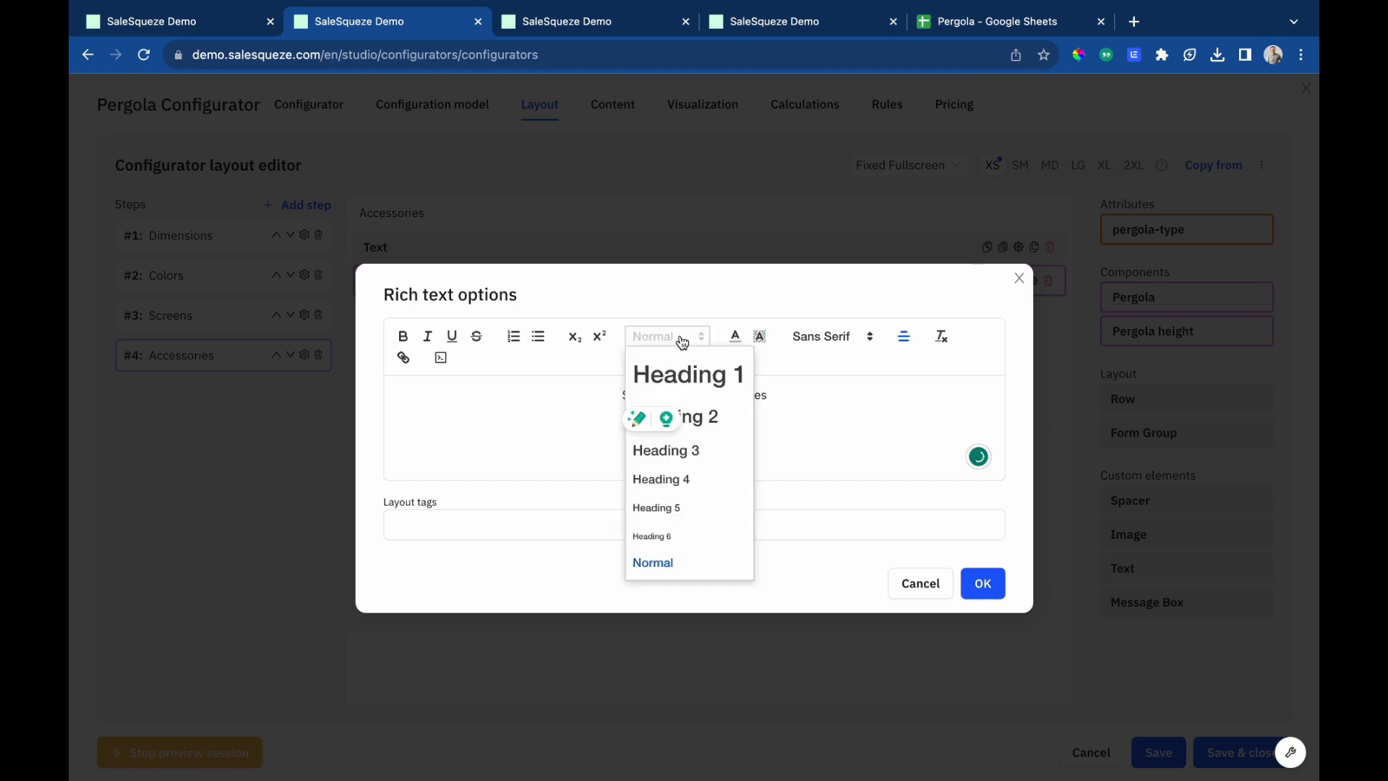
{"action": "left_click", "coordinate": [682, 412]}
{"action": "left_click", "coordinate": [833, 452]}
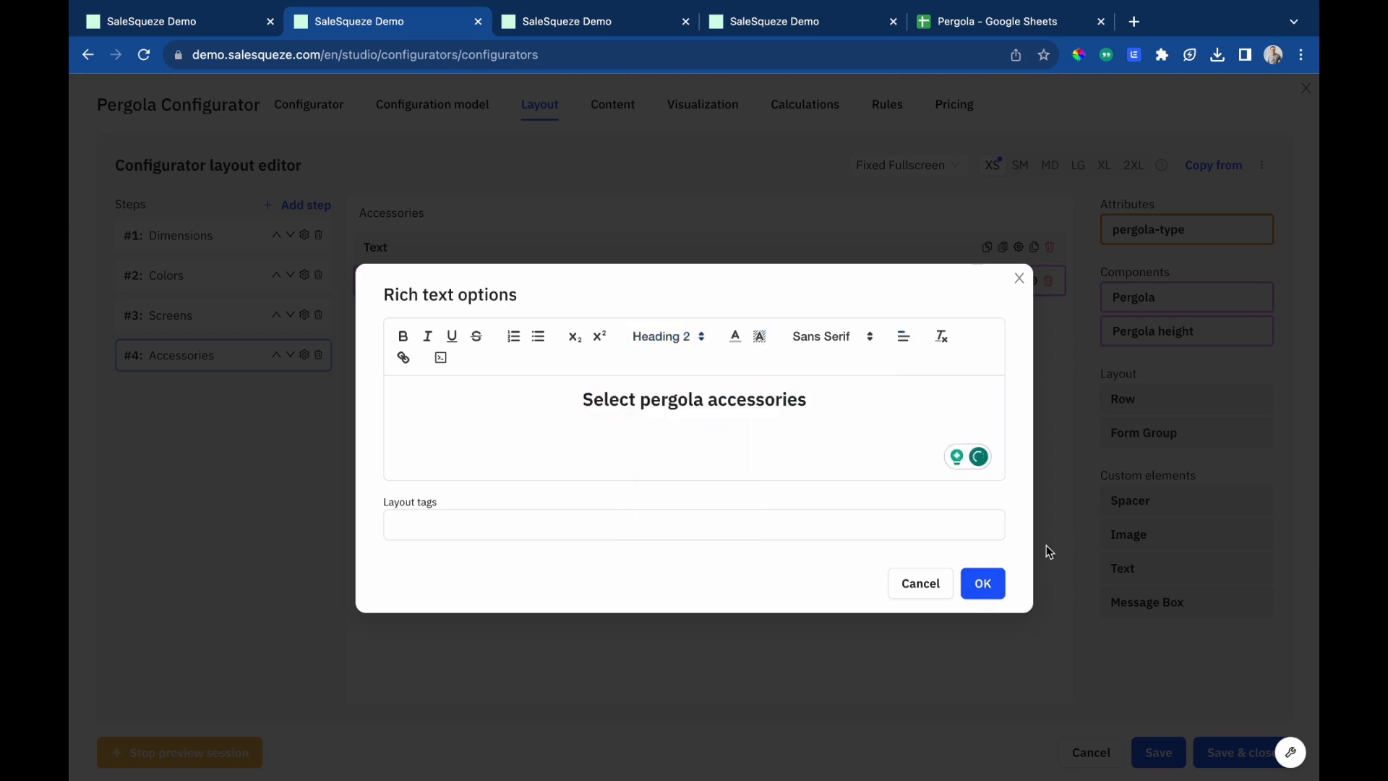
{"action": "left_click", "coordinate": [983, 583]}
Insert a spacer below the heading and switch the Accessories component to a Product Item (Horizontal) card layout.
{"action": "left_click_drag", "start_coordinate": [1149, 500], "coordinate": [764, 290]}
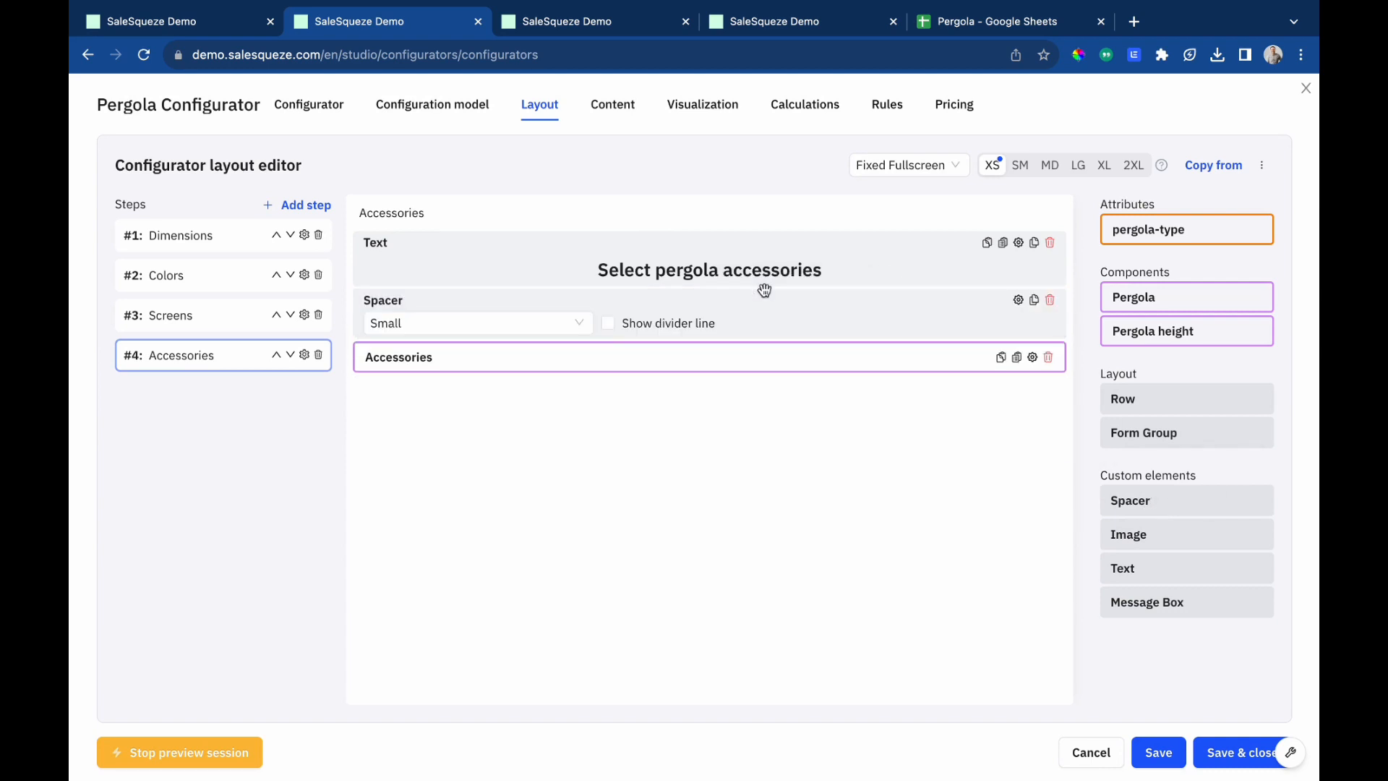
{"action": "left_click", "coordinate": [1032, 357]}
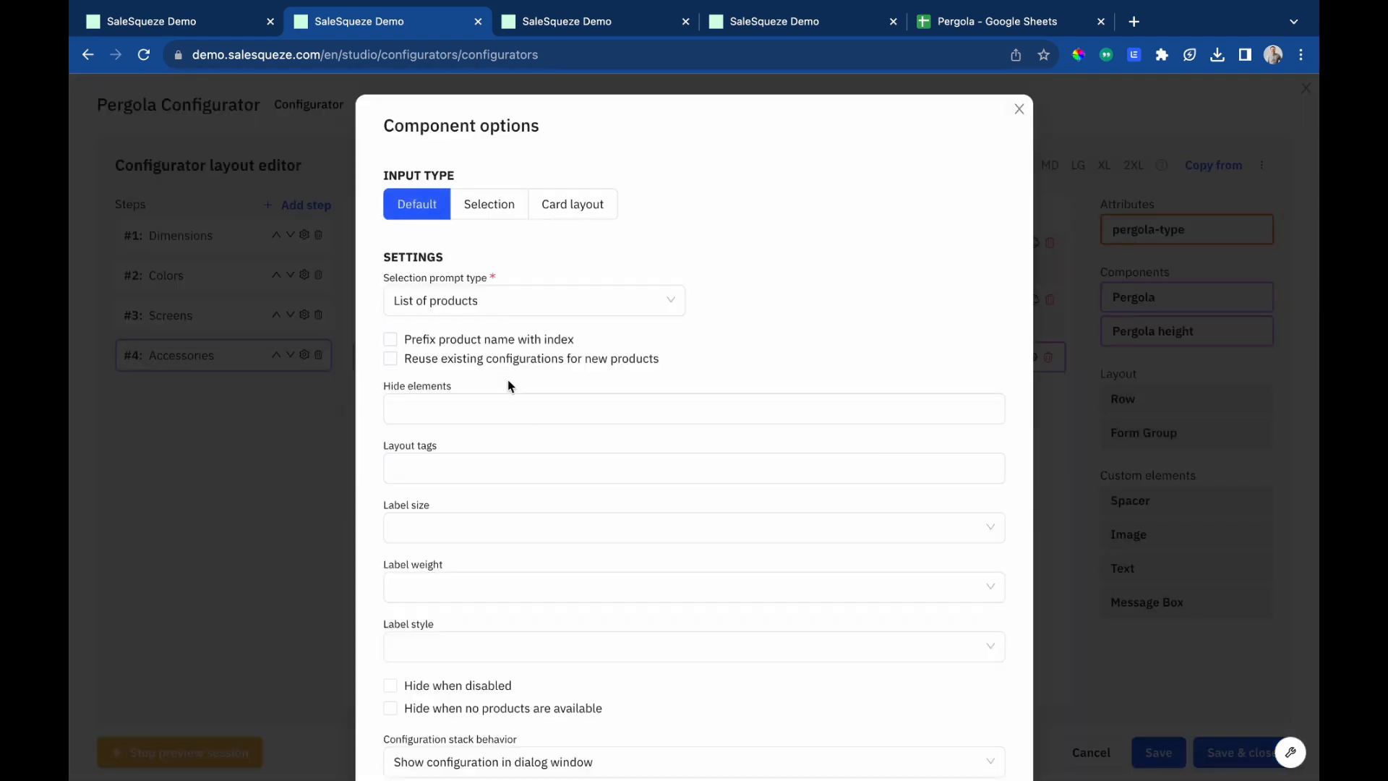
{"action": "left_click", "coordinate": [499, 292]}
{"action": "left_click", "coordinate": [463, 337]}
{"action": "left_click", "coordinate": [571, 205]}
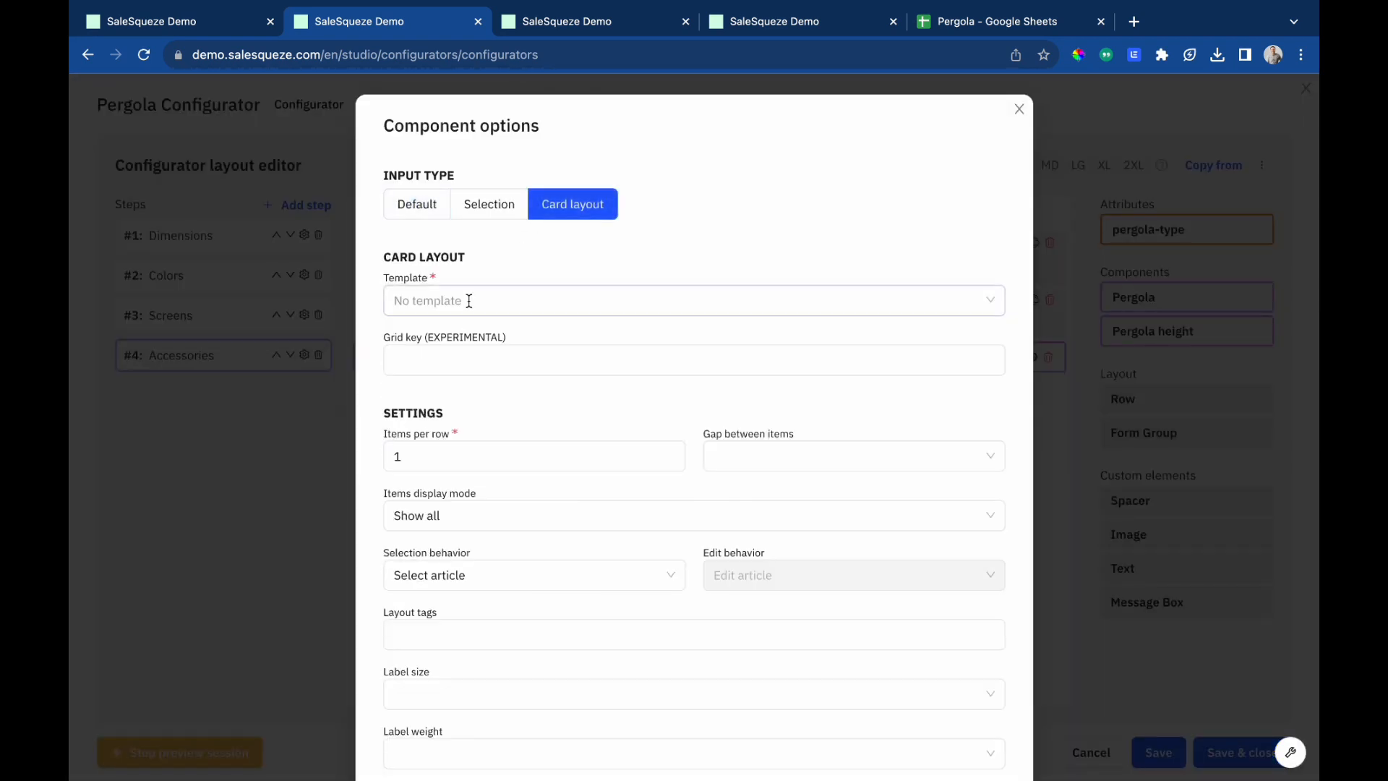
{"action": "left_click", "coordinate": [489, 301]}
{"action": "left_click", "coordinate": [452, 430]}
Enable the card border, set padding to SM, hide code, top divider, summary, more info and quantity, and show the selection checkbox.
{"action": "scroll", "coordinate": [509, 390], "scroll_direction": "down", "scroll_amount": 1}
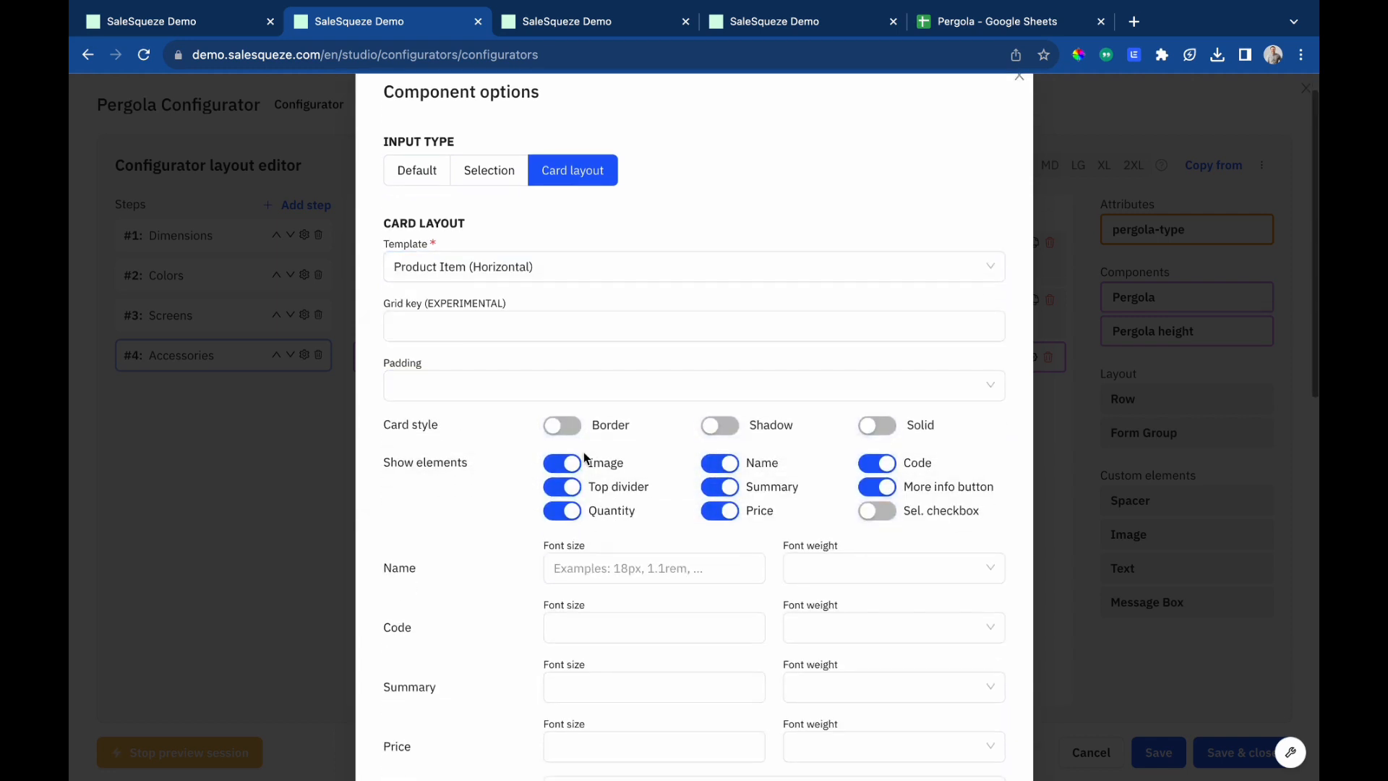
{"action": "left_click", "coordinate": [562, 426]}
{"action": "left_click", "coordinate": [549, 385]}
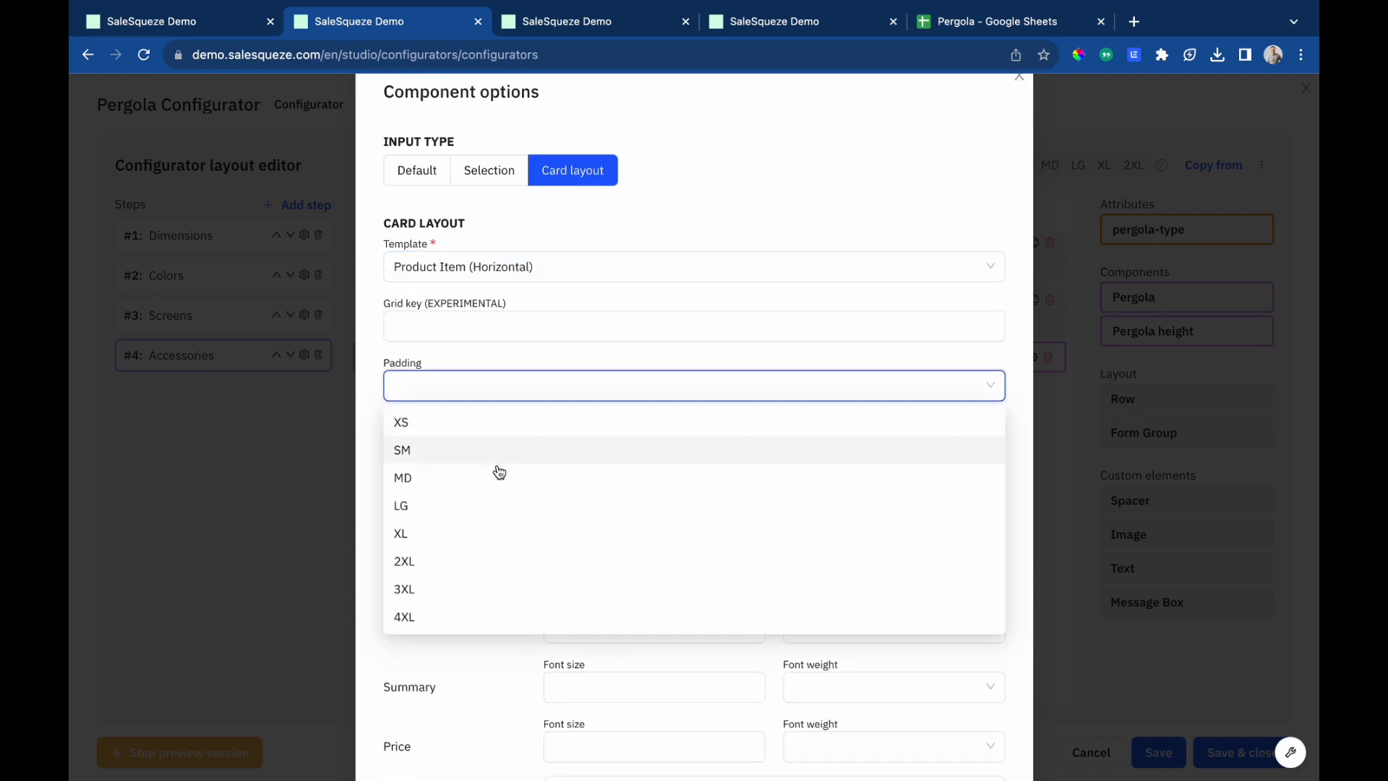
{"action": "left_click", "coordinate": [496, 448]}
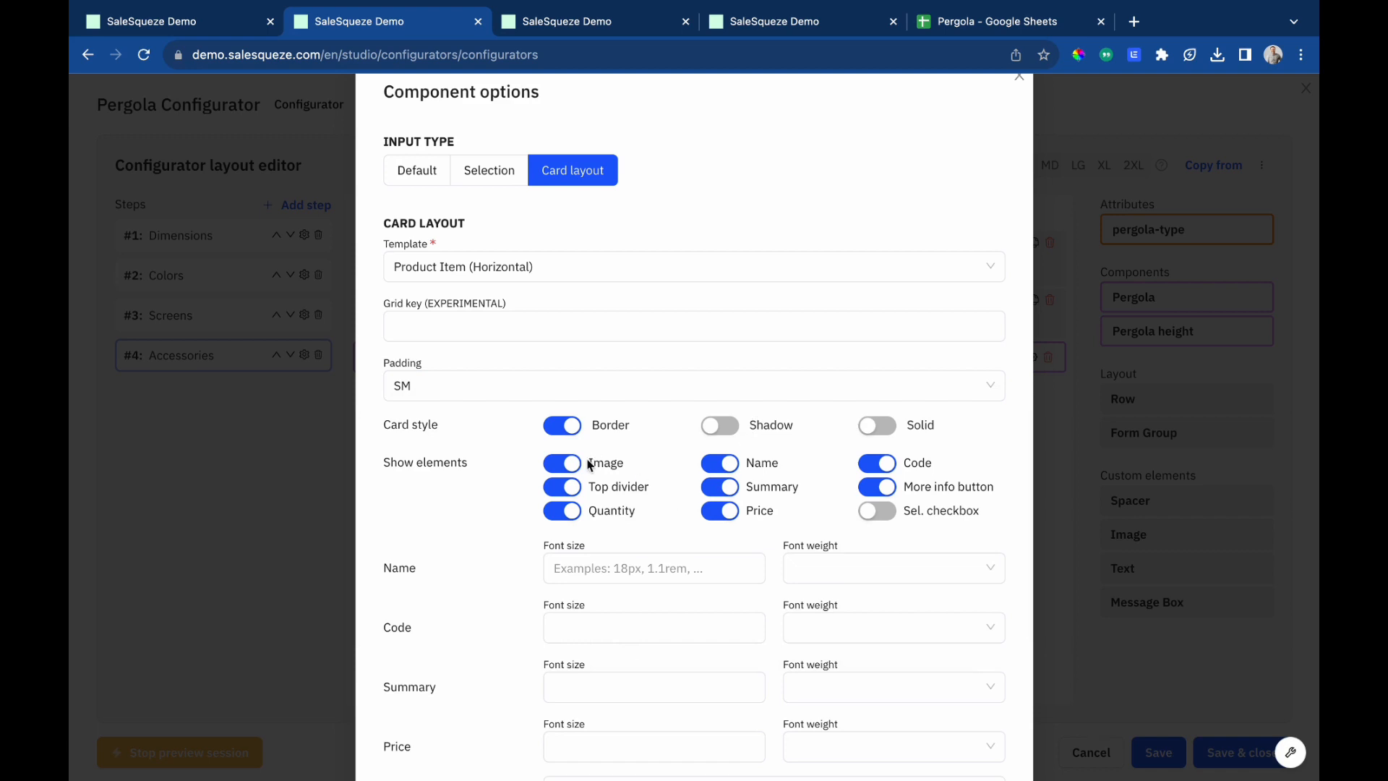
{"action": "left_click", "coordinate": [891, 467]}
{"action": "left_click", "coordinate": [563, 486]}
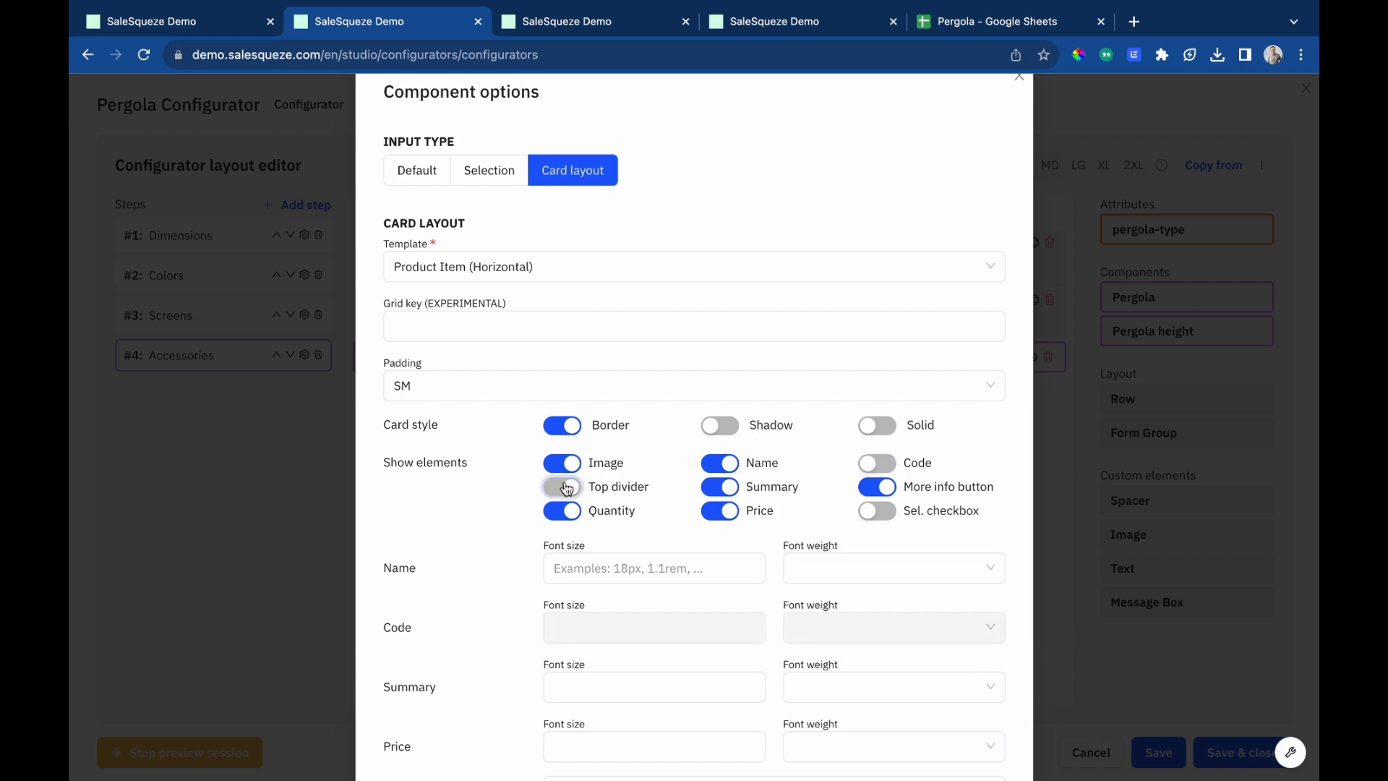
{"action": "left_click", "coordinate": [720, 486]}
{"action": "left_click", "coordinate": [884, 495]}
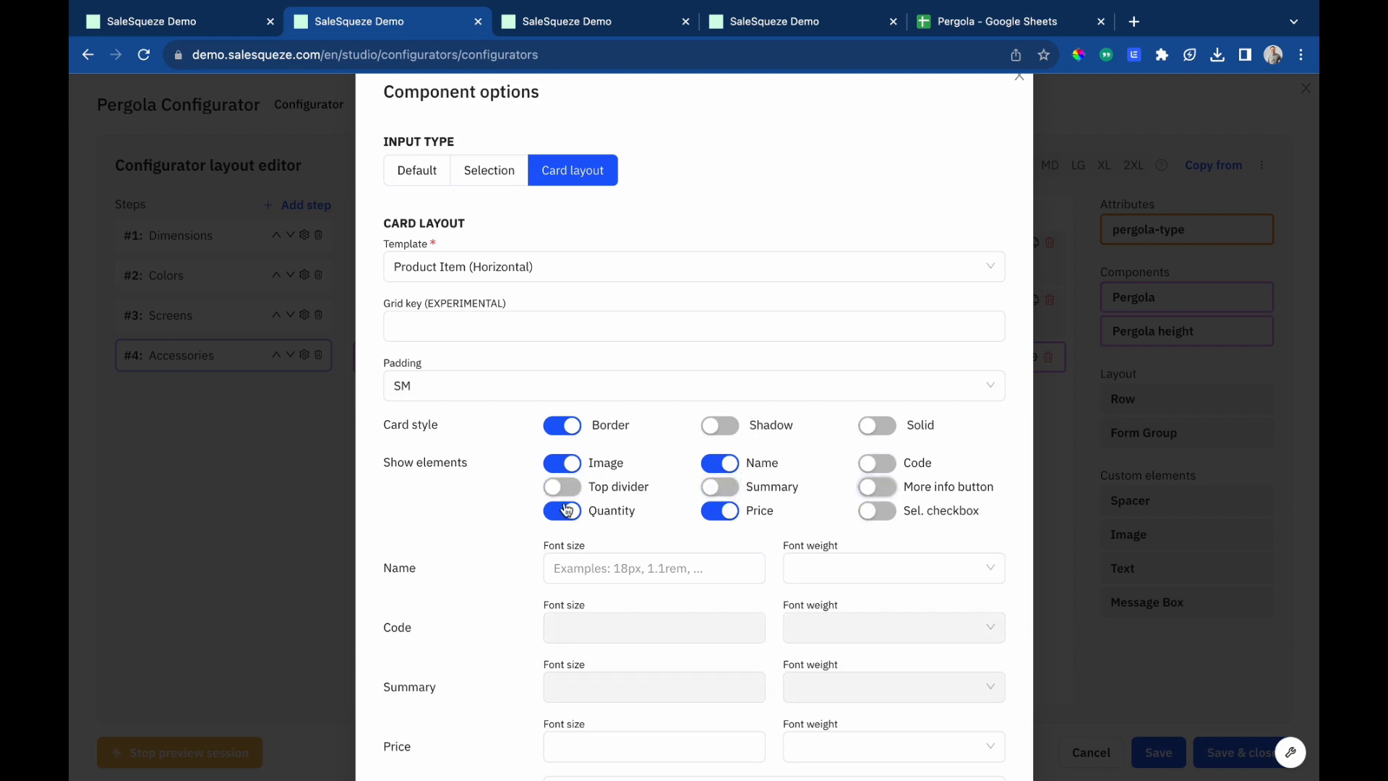
{"action": "left_click", "coordinate": [564, 511]}
{"action": "left_click", "coordinate": [877, 511]}
Set the Accessories cards' gap between items to 5 and hide the label, then confirm.
{"action": "scroll", "coordinate": [707, 548], "scroll_direction": "down", "scroll_amount": 8}
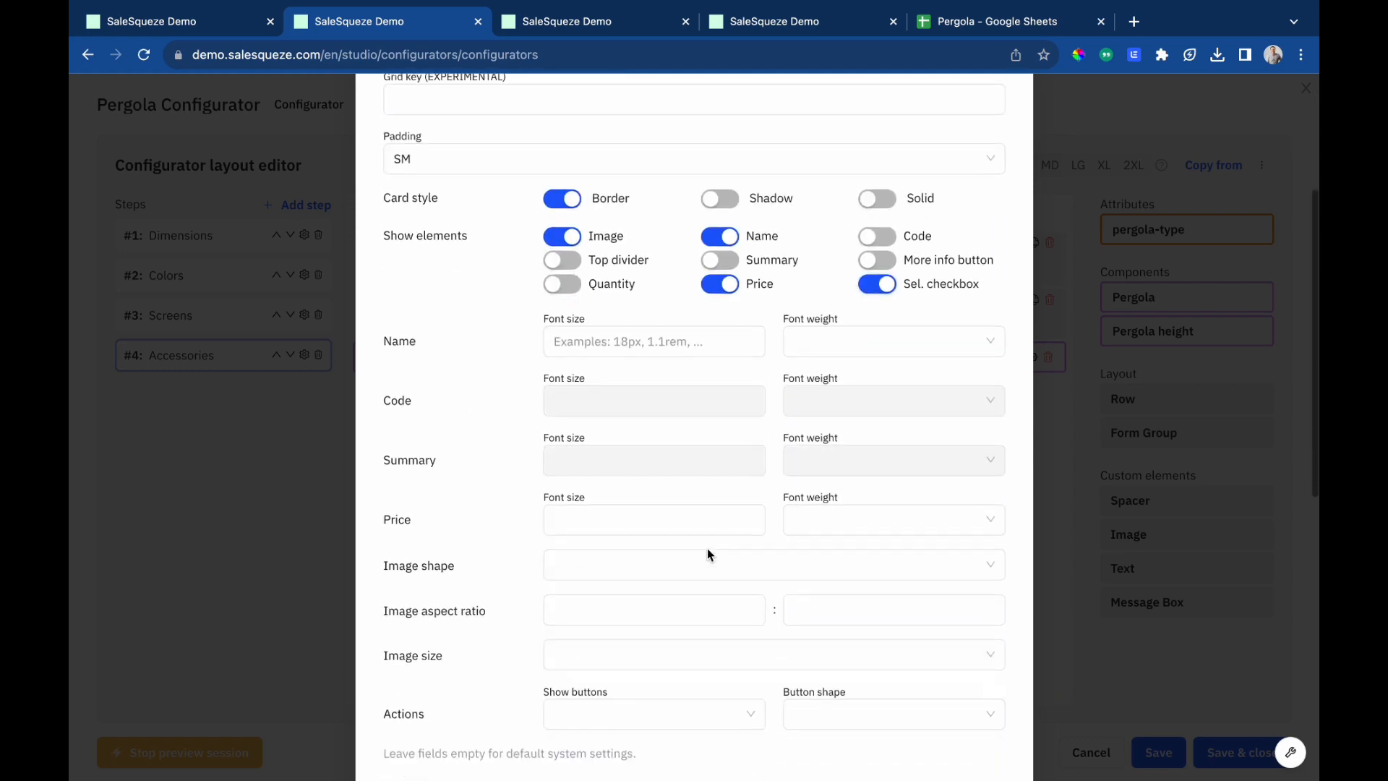
{"action": "left_click", "coordinate": [800, 513]}
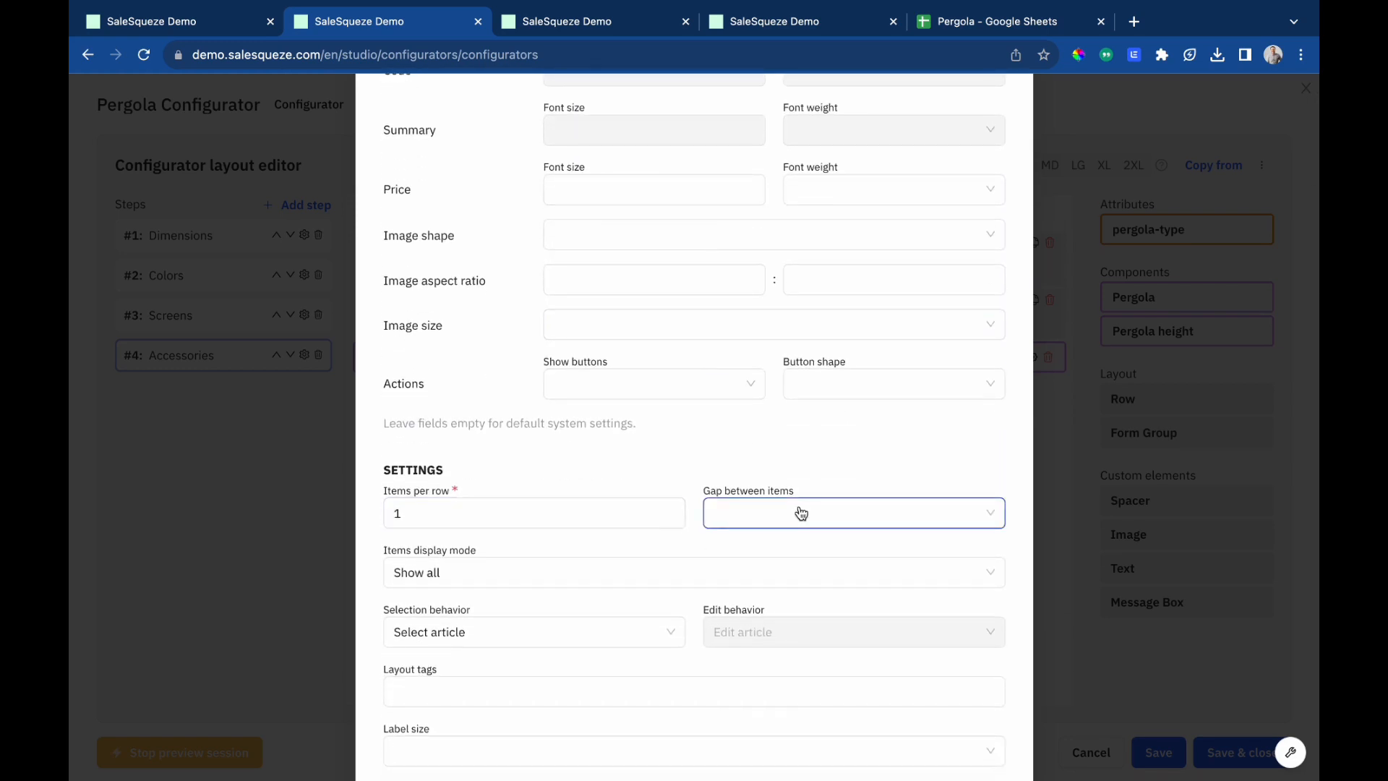
{"action": "left_click", "coordinate": [734, 693]}
{"action": "scroll", "coordinate": [713, 632], "scroll_direction": "down", "scroll_amount": 3}
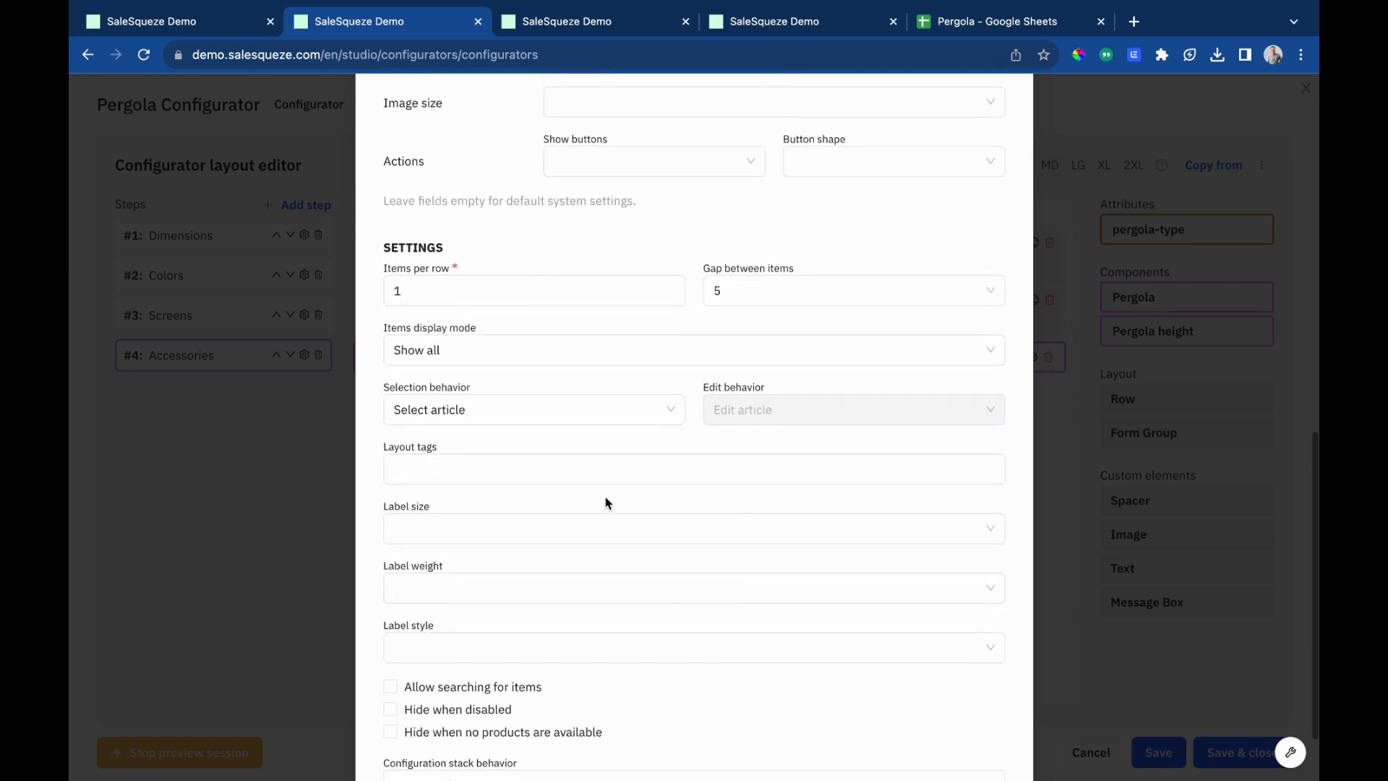
{"action": "left_click", "coordinate": [511, 541]}
{"action": "left_click", "coordinate": [470, 565]}
{"action": "scroll", "coordinate": [1012, 734], "scroll_direction": "down", "scroll_amount": 3}
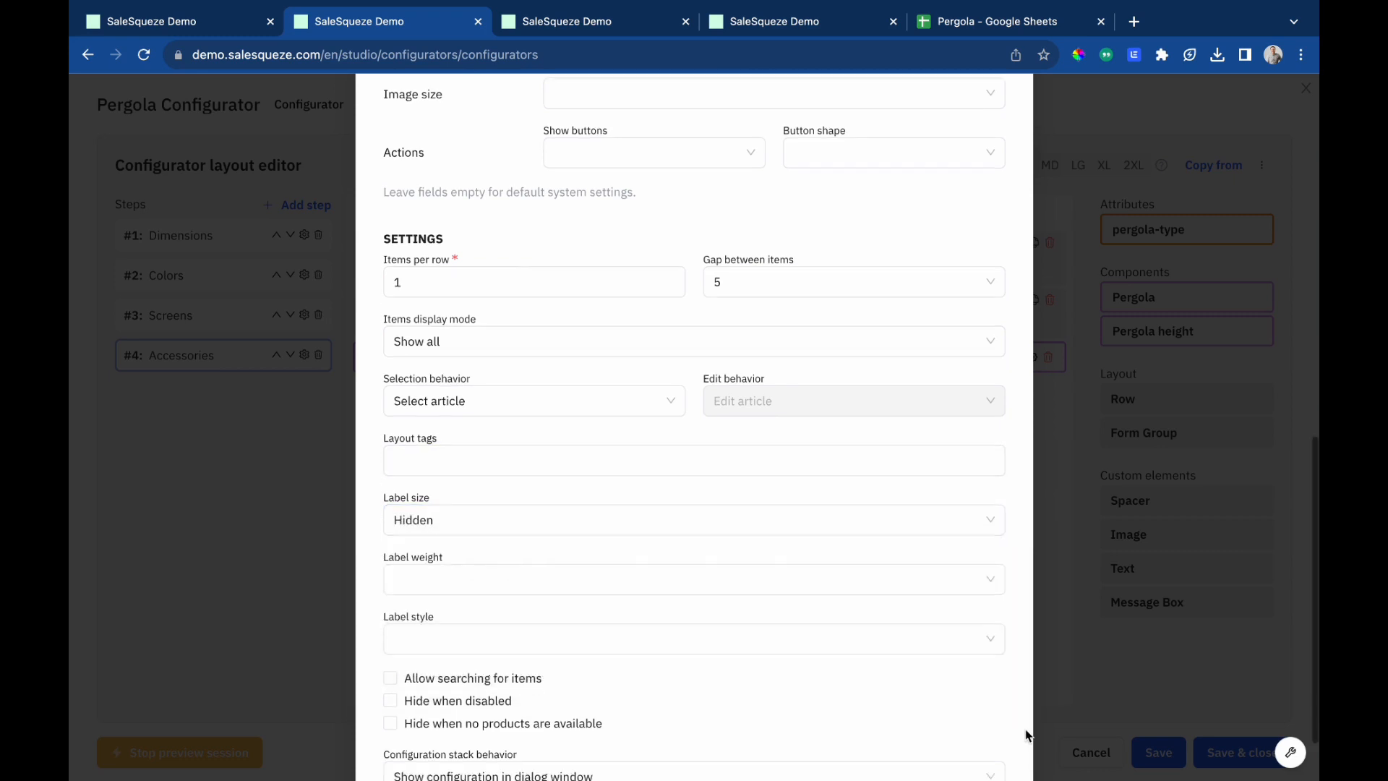
{"action": "left_click", "coordinate": [981, 750]}
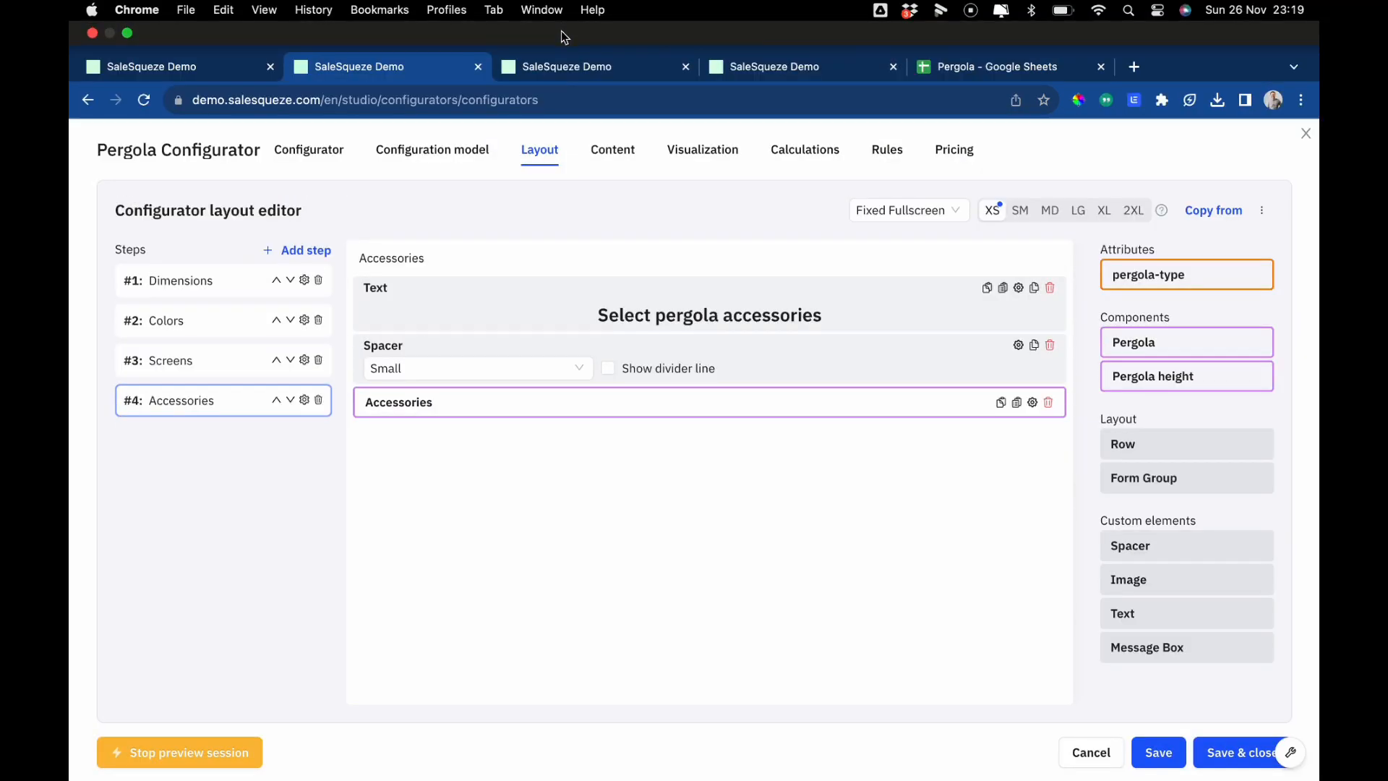
Preview the configurator, stepping through to the Accessories step and scrolling through its accessory cards.
{"action": "left_click", "coordinate": [570, 9]}
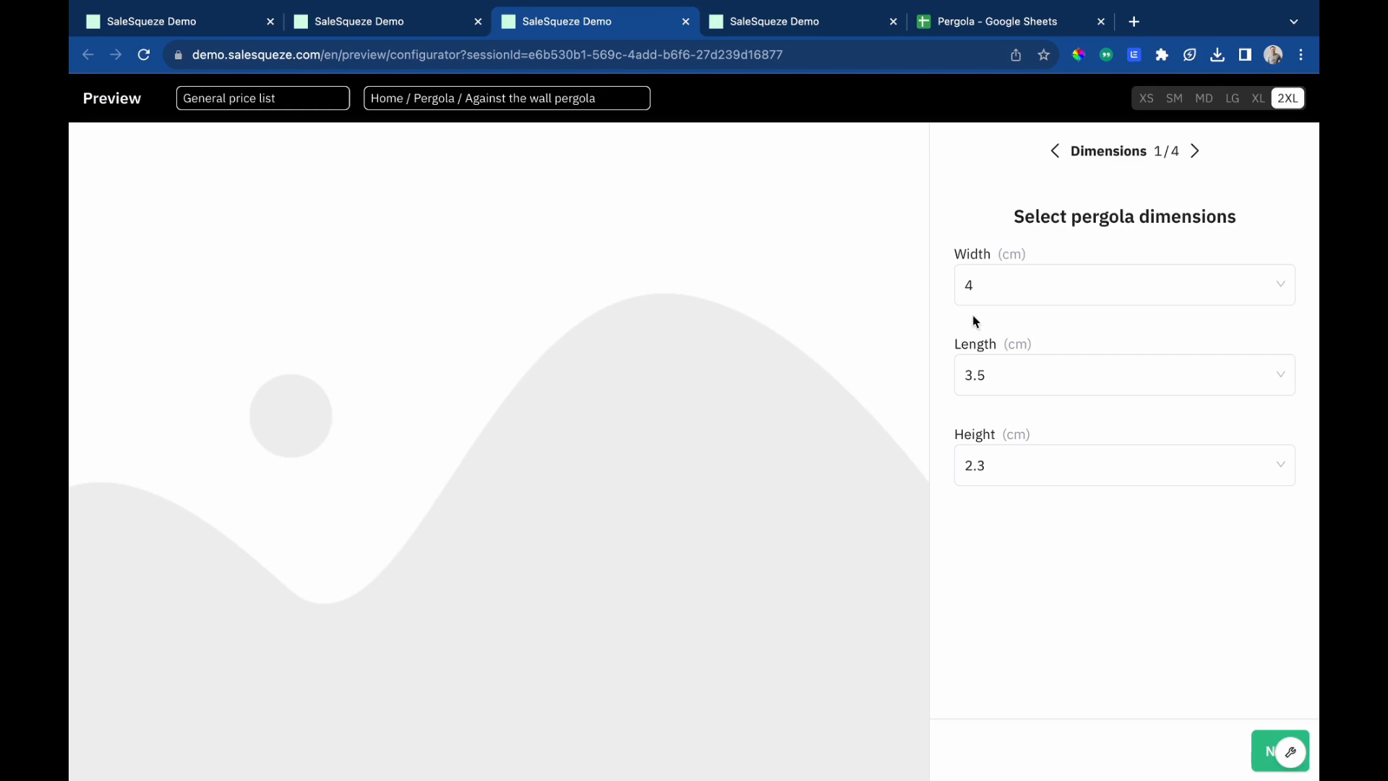
{"action": "left_click", "coordinate": [1262, 756]}
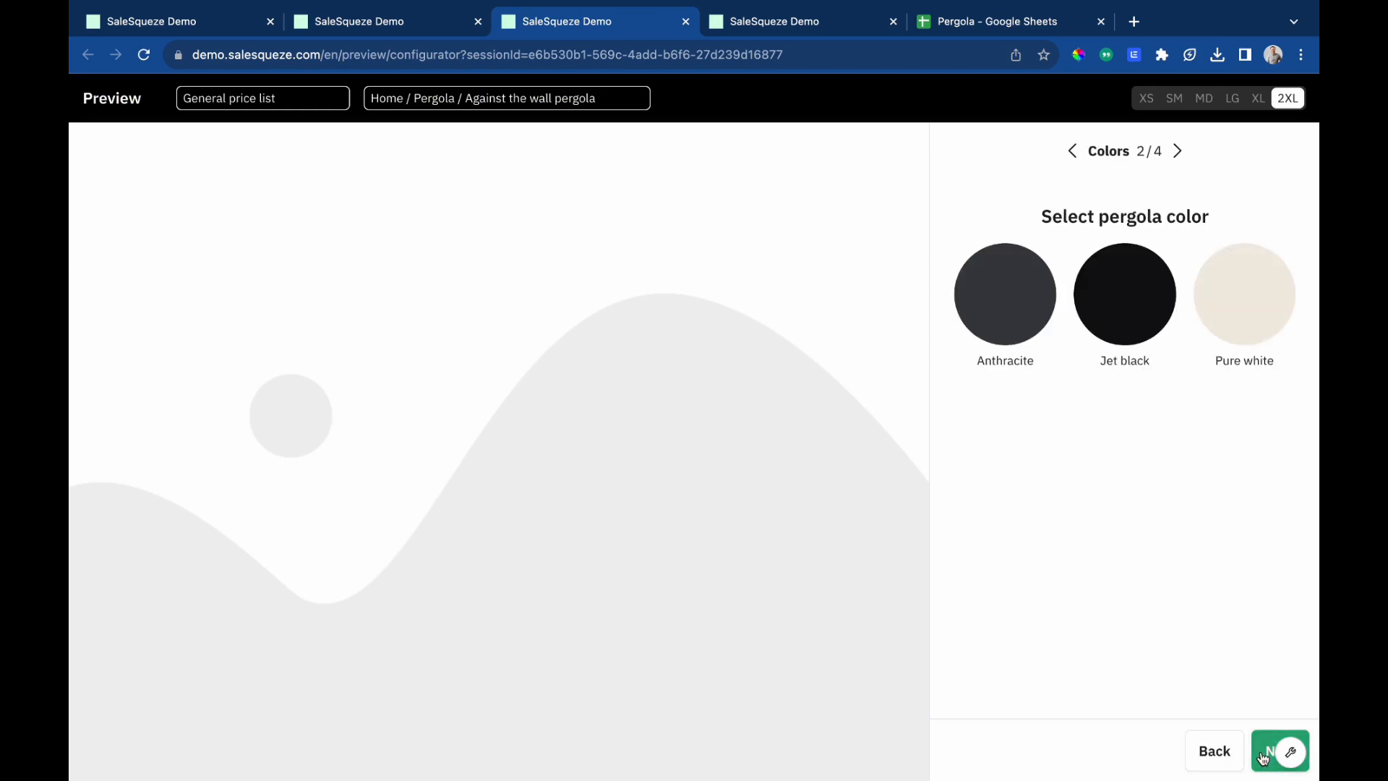
{"action": "left_click", "coordinate": [1262, 755]}
{"action": "left_click", "coordinate": [1262, 756]}
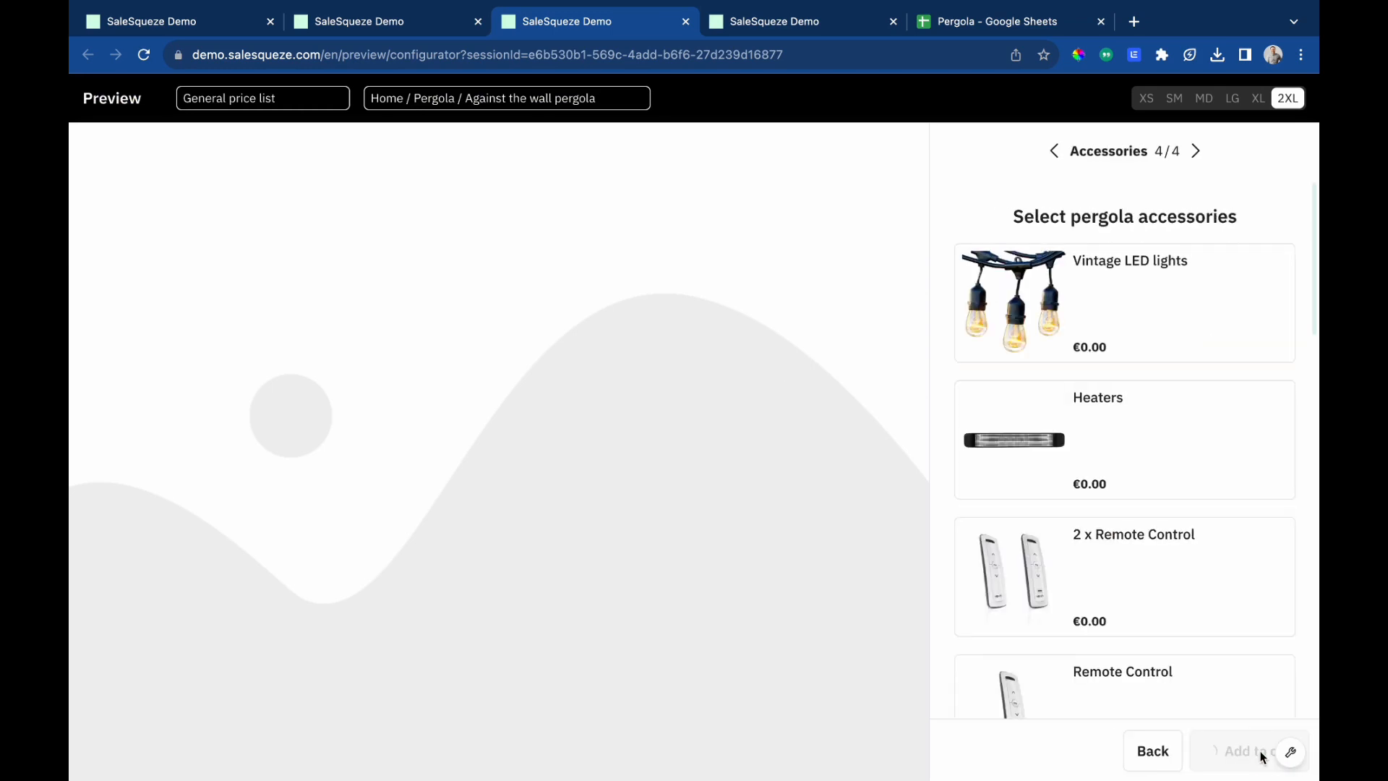
{"action": "scroll", "coordinate": [1172, 497], "scroll_direction": "down", "scroll_amount": 2}
{"action": "scroll", "coordinate": [1174, 500], "scroll_direction": "up", "scroll_amount": 2}
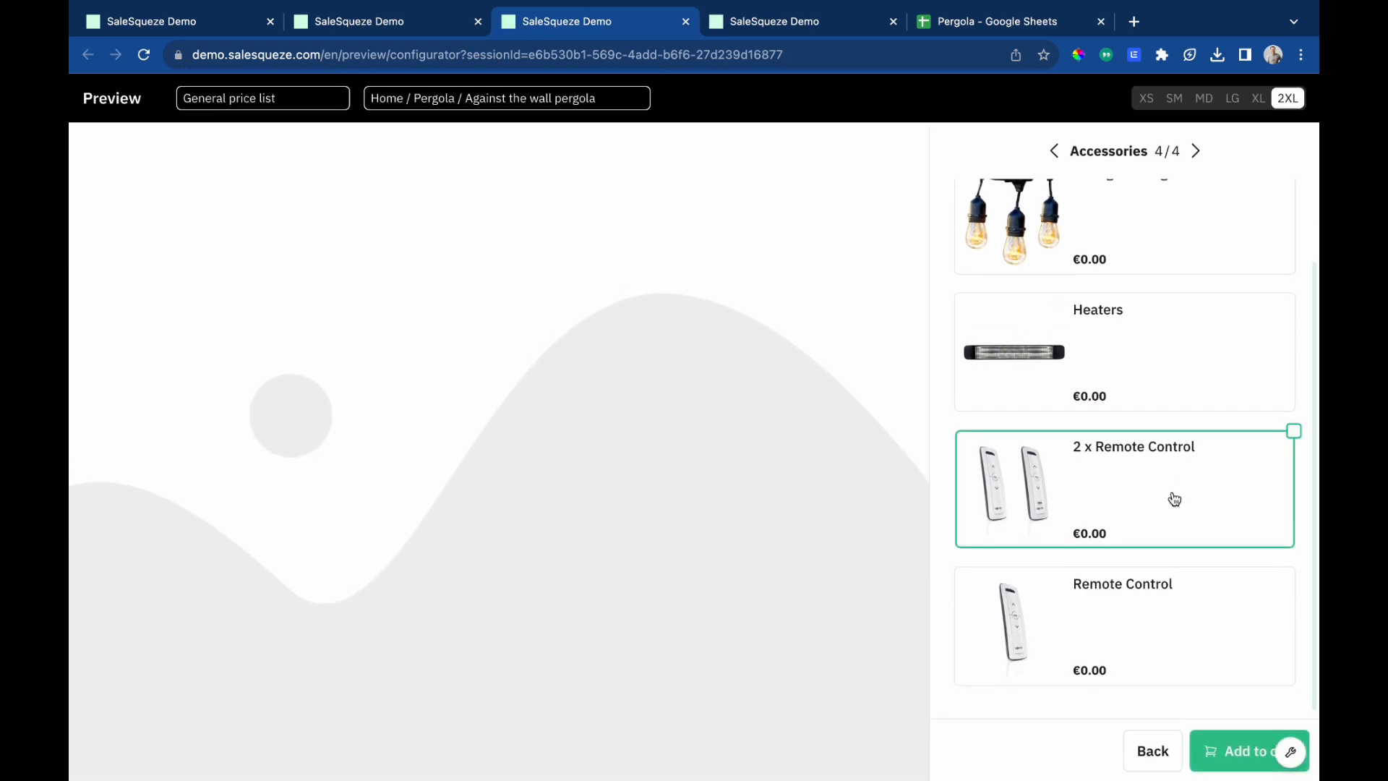
{"action": "scroll", "coordinate": [1175, 500], "scroll_direction": "down", "scroll_amount": 2}
{"action": "scroll", "coordinate": [1175, 500], "scroll_direction": "up", "scroll_amount": 2}
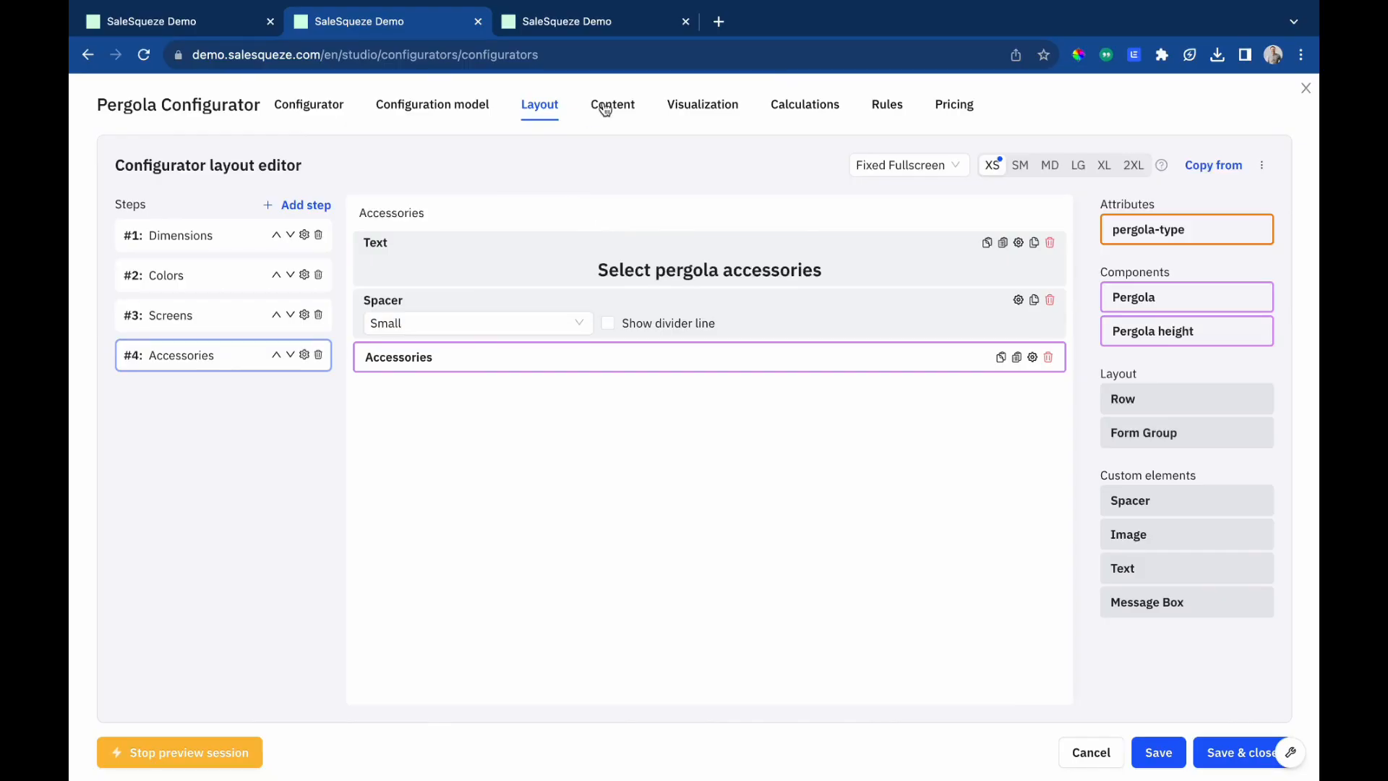
Upload the six pergola JPEG images from Downloads to the Visualization media gallery.
{"action": "left_click", "coordinate": [715, 111]}
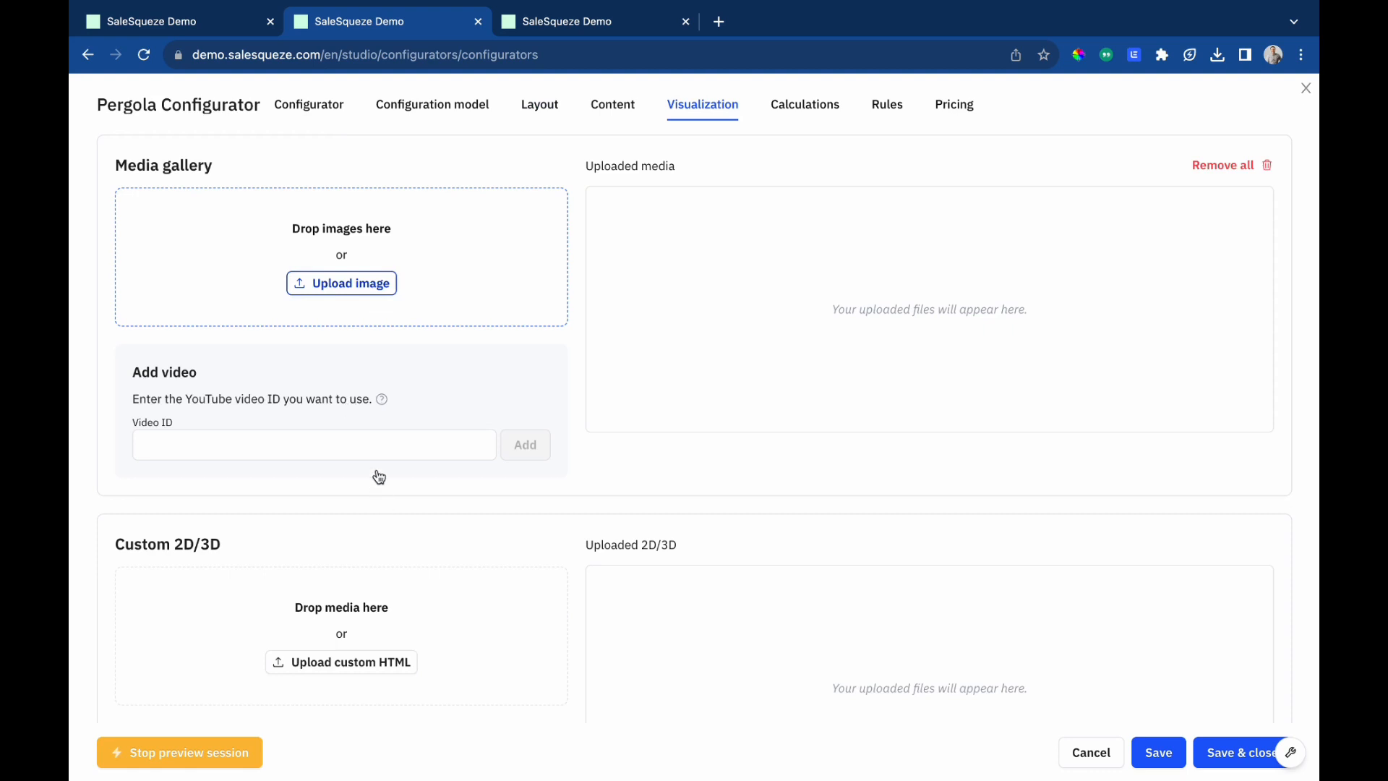
{"action": "scroll", "coordinate": [424, 471], "scroll_direction": "down", "scroll_amount": 8}
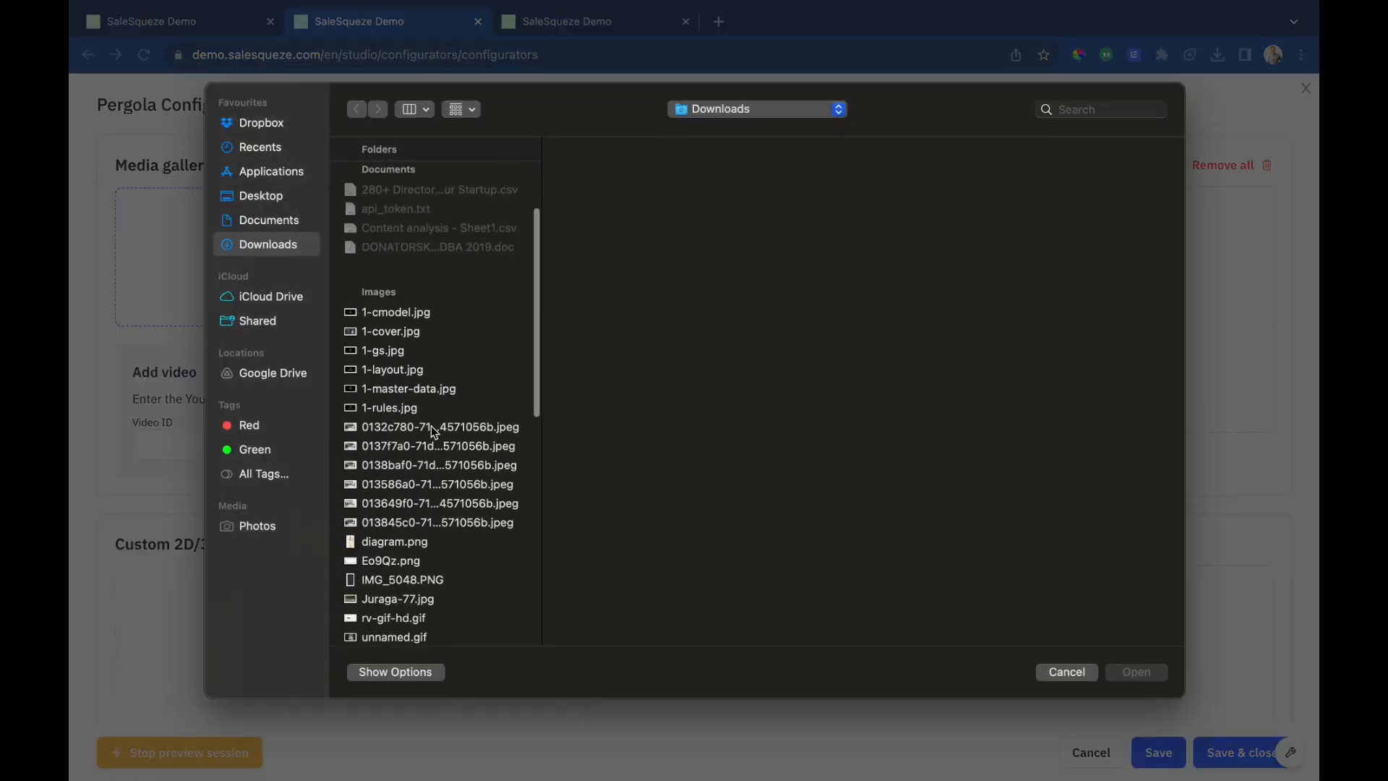
{"action": "left_click", "coordinate": [433, 428]}
{"action": "left_click", "coordinate": [444, 524], "text": "shift"}
{"action": "left_click", "coordinate": [1136, 671]}
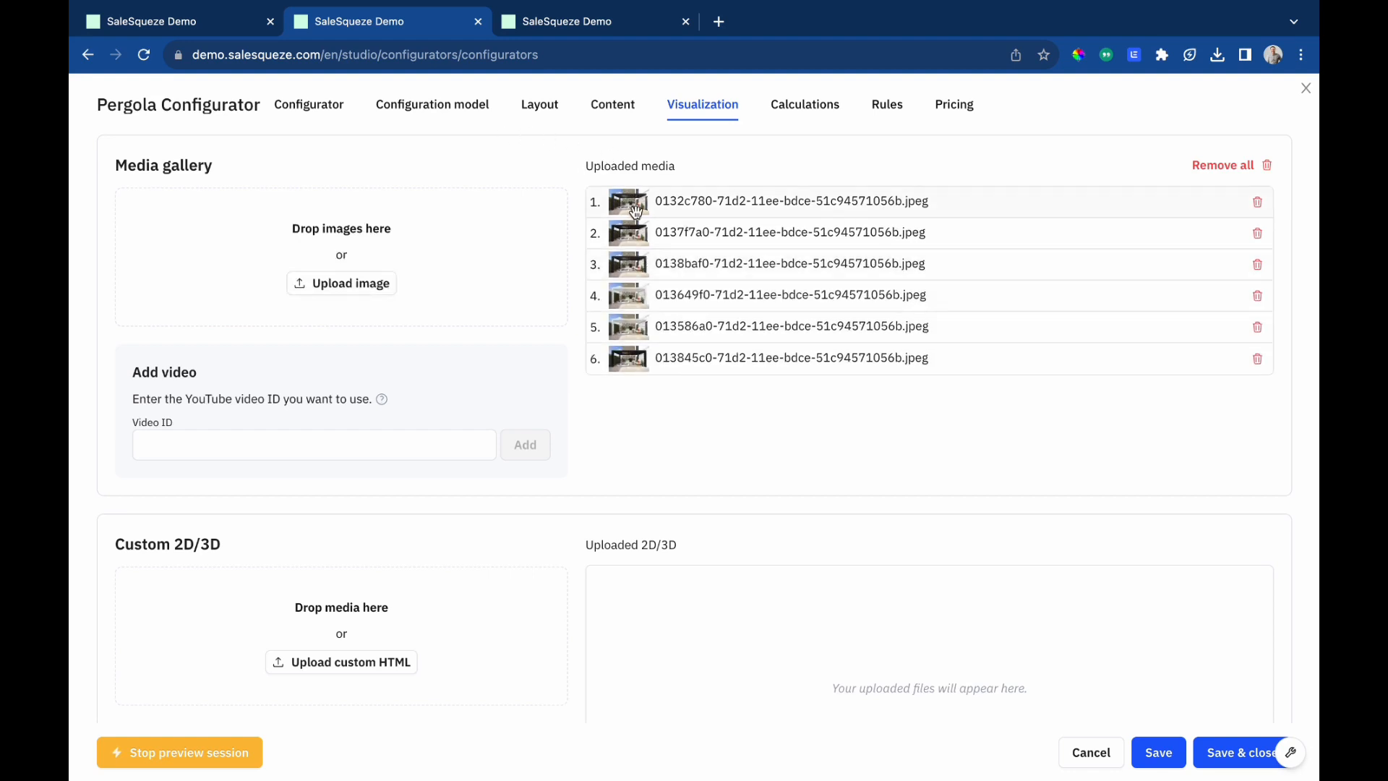
Add a new rule titled 'Pergola is standalone and color anhtracite'.
{"action": "left_click", "coordinate": [885, 114]}
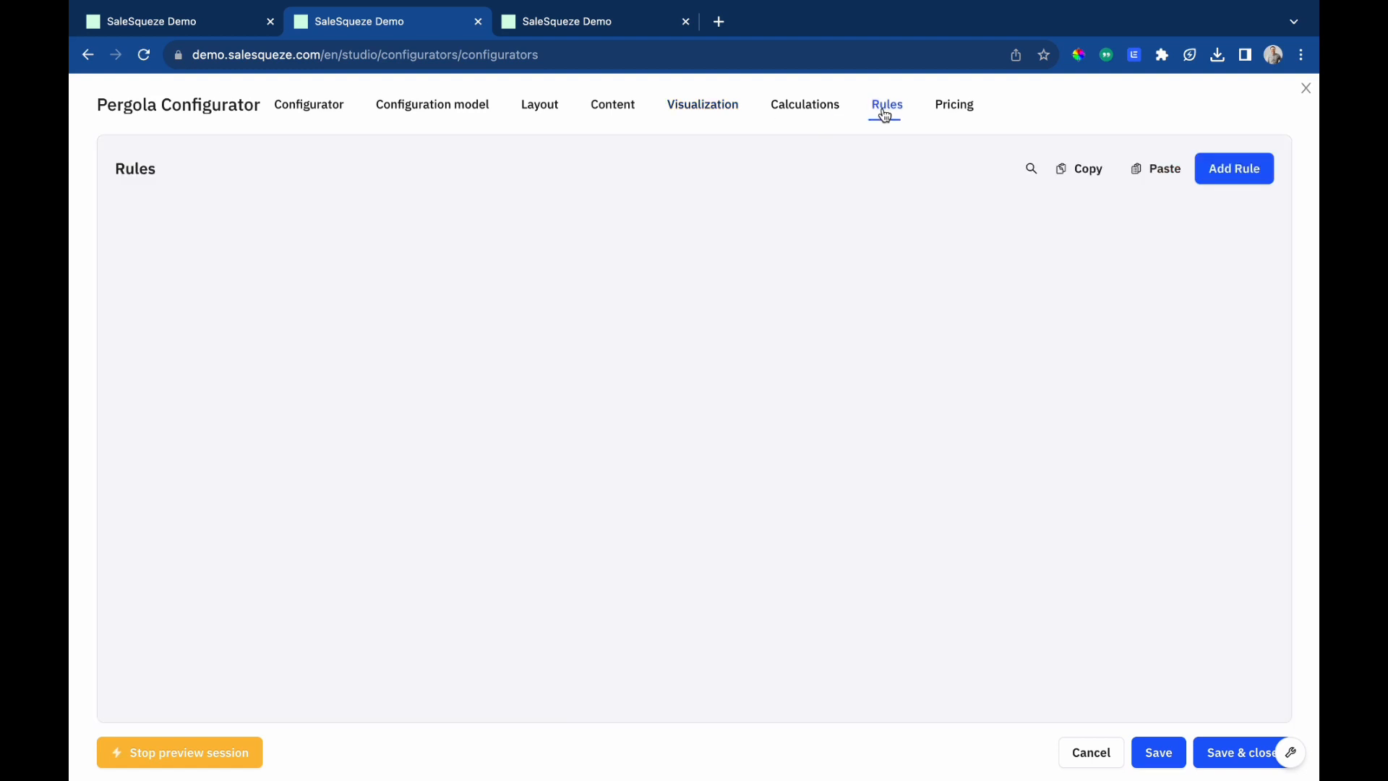
{"action": "left_click", "coordinate": [1255, 174]}
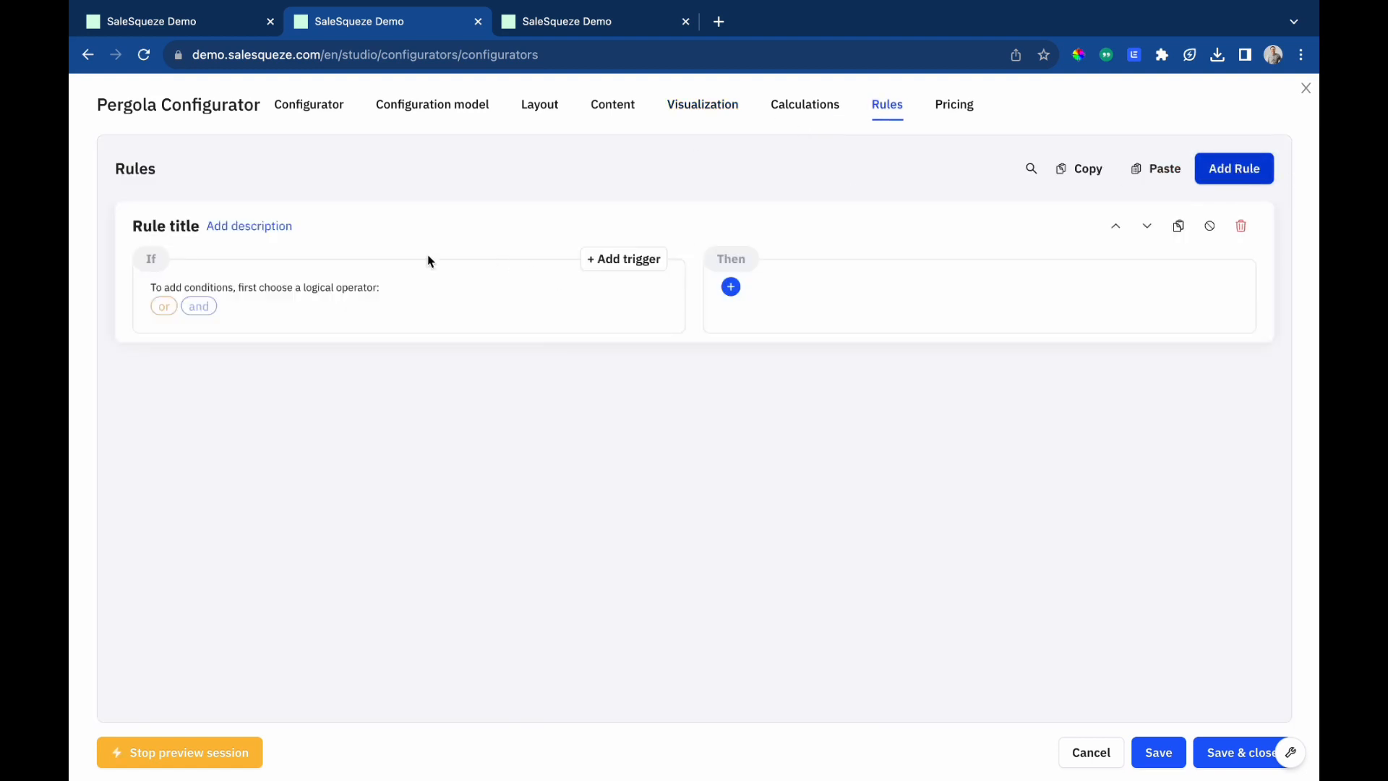
{"action": "left_click", "coordinate": [176, 229]}
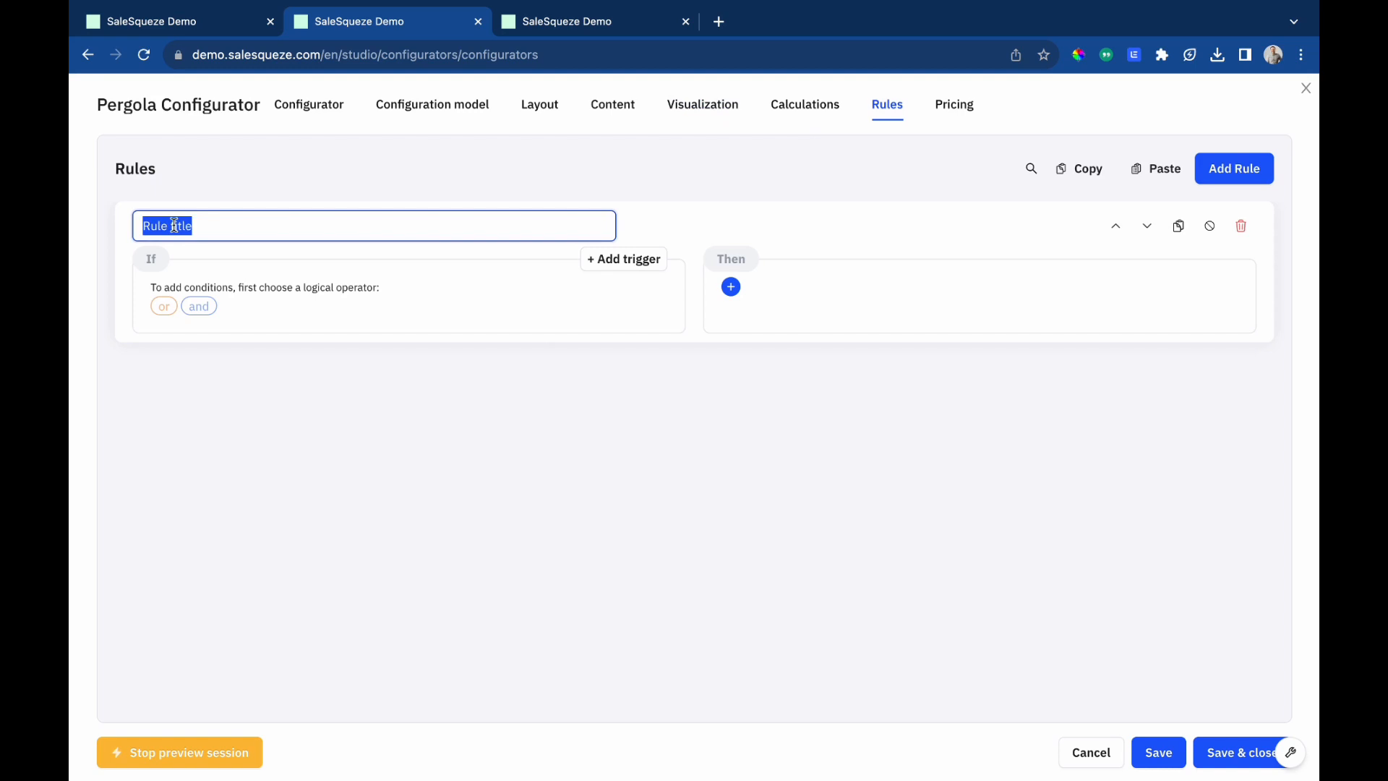
{"action": "type", "text": "Pergola is standalon"}
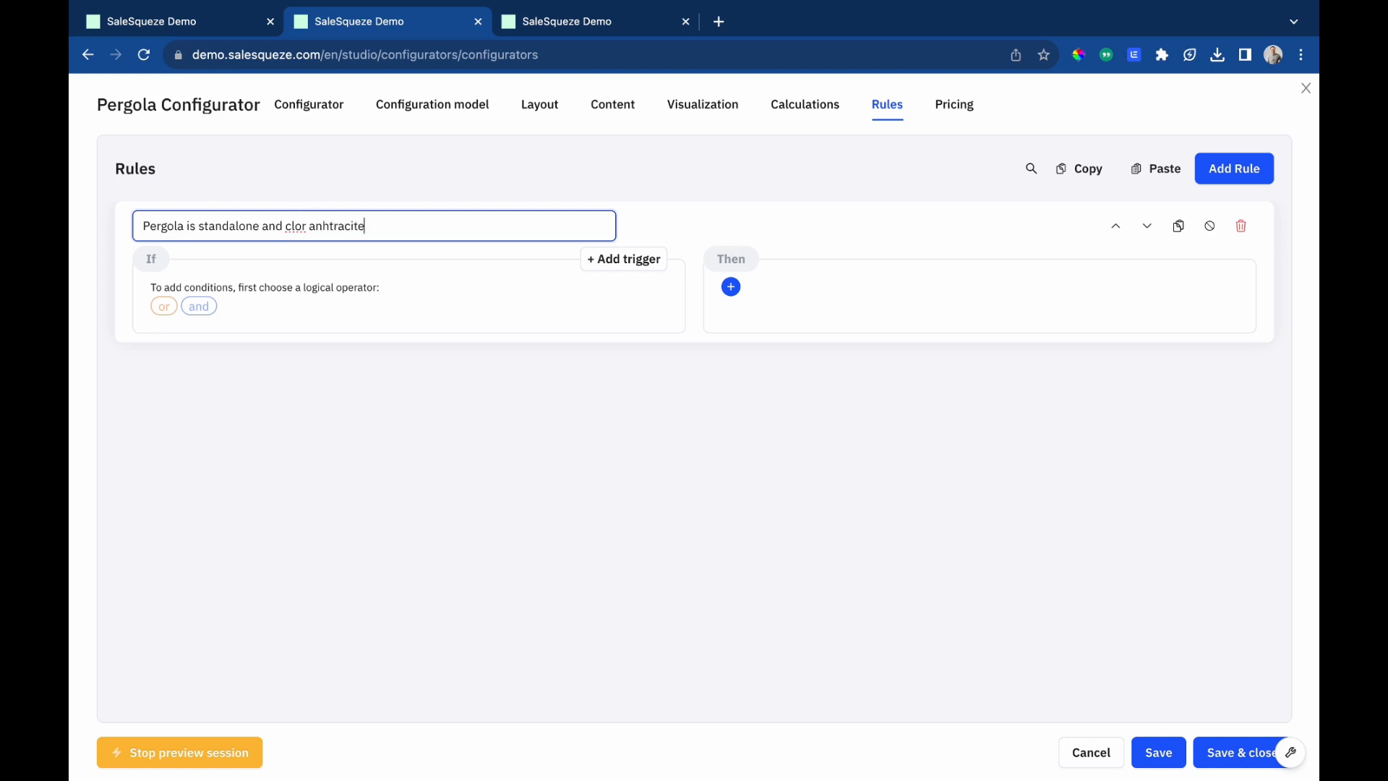
{"action": "key", "text": "Return"}
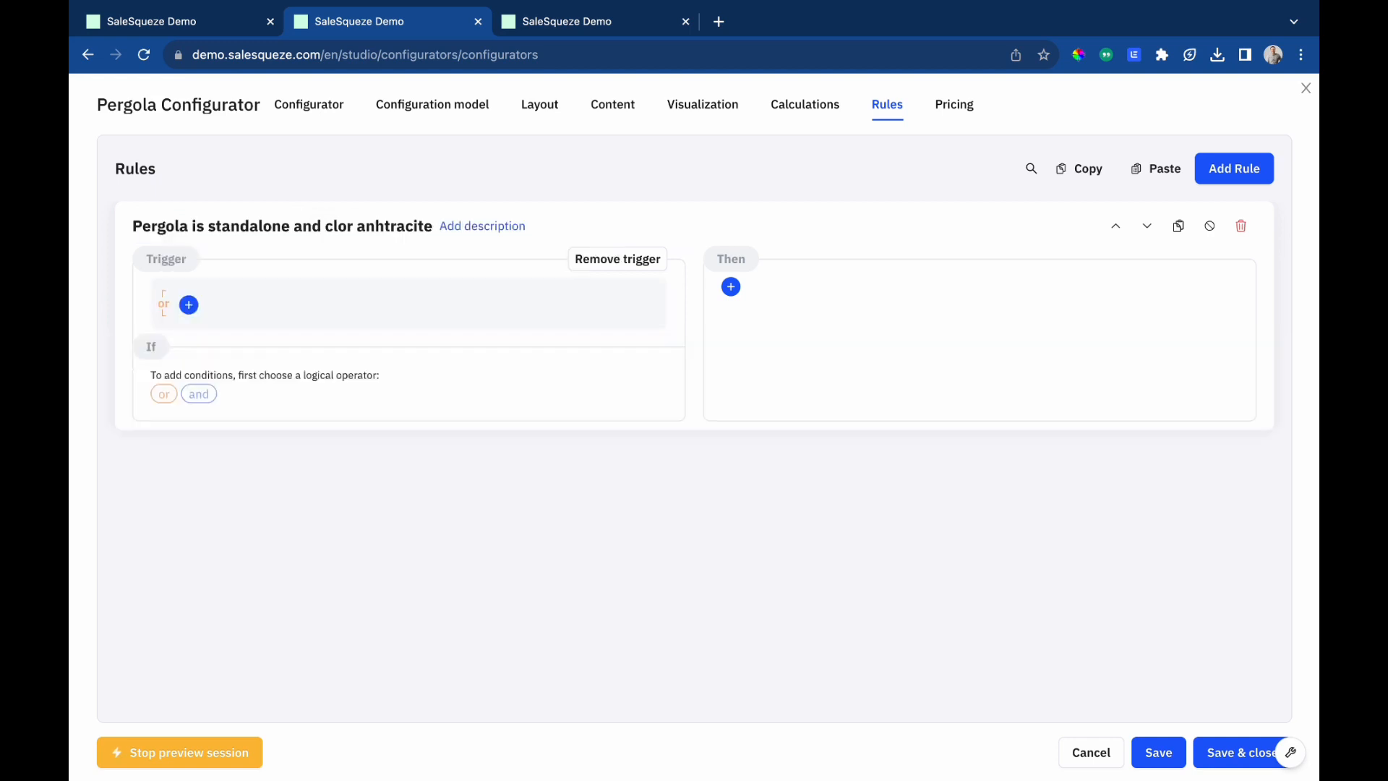
{"action": "left_click", "coordinate": [335, 230]}
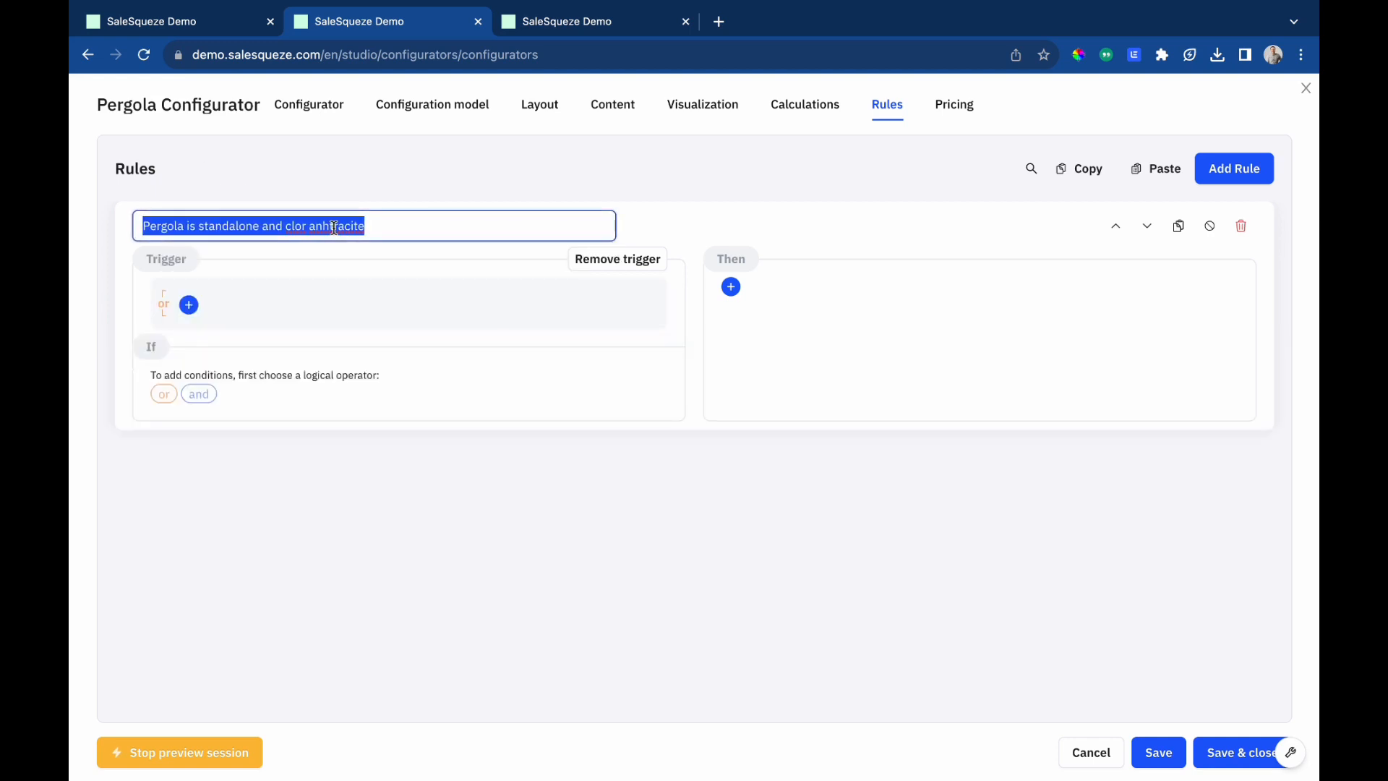
{"action": "left_click", "coordinate": [291, 228]}
{"action": "type", "text": "o"}
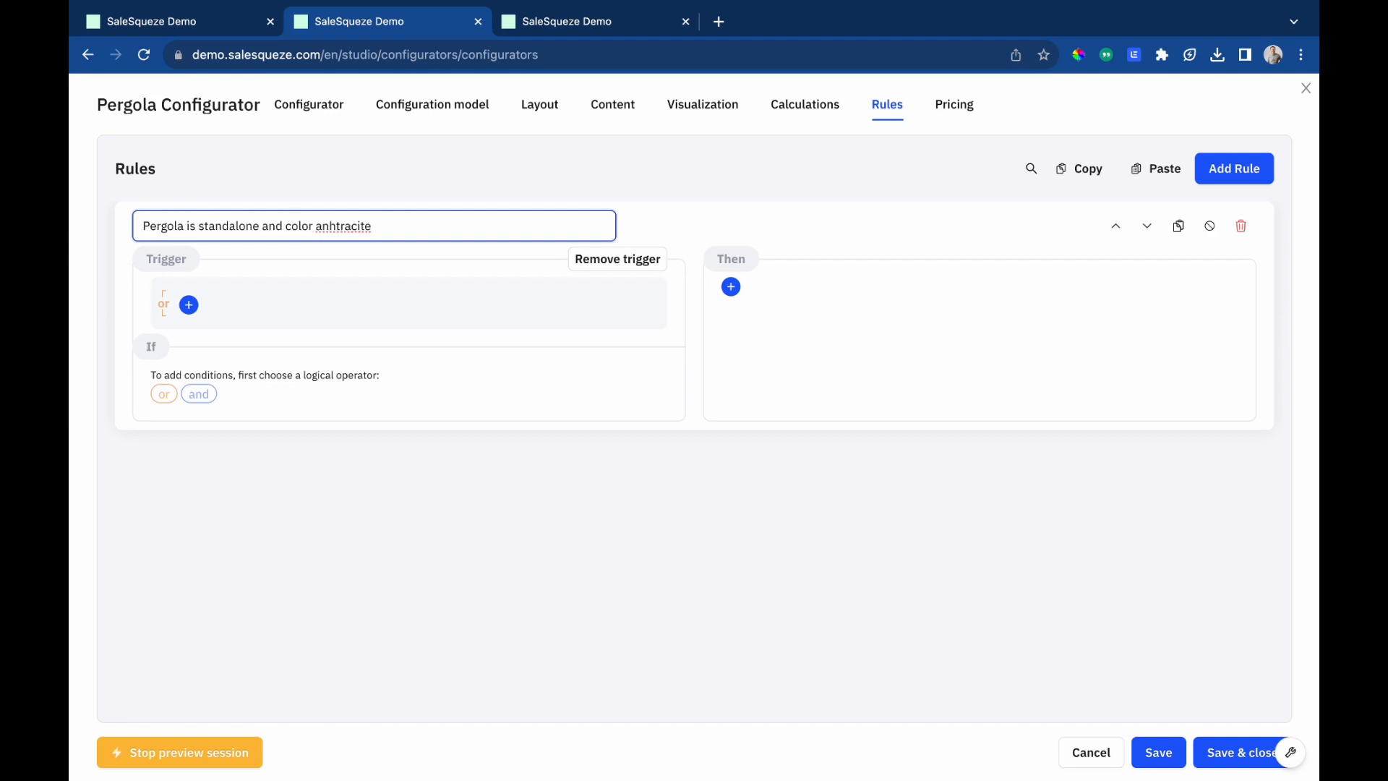
{"action": "key", "text": "Return"}
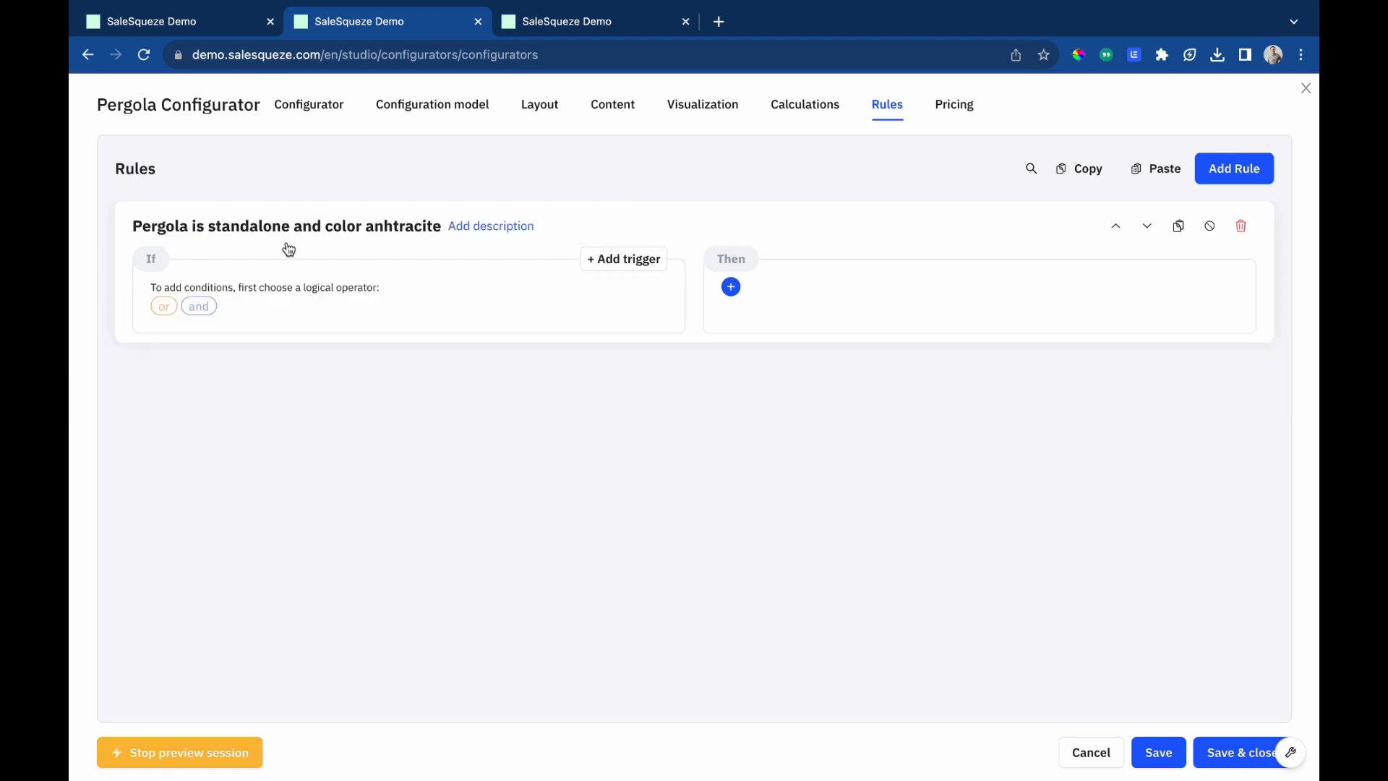
Add an 'and' condition to the rule that pergola-type is one of Standalone.
{"action": "left_click", "coordinate": [199, 308]}
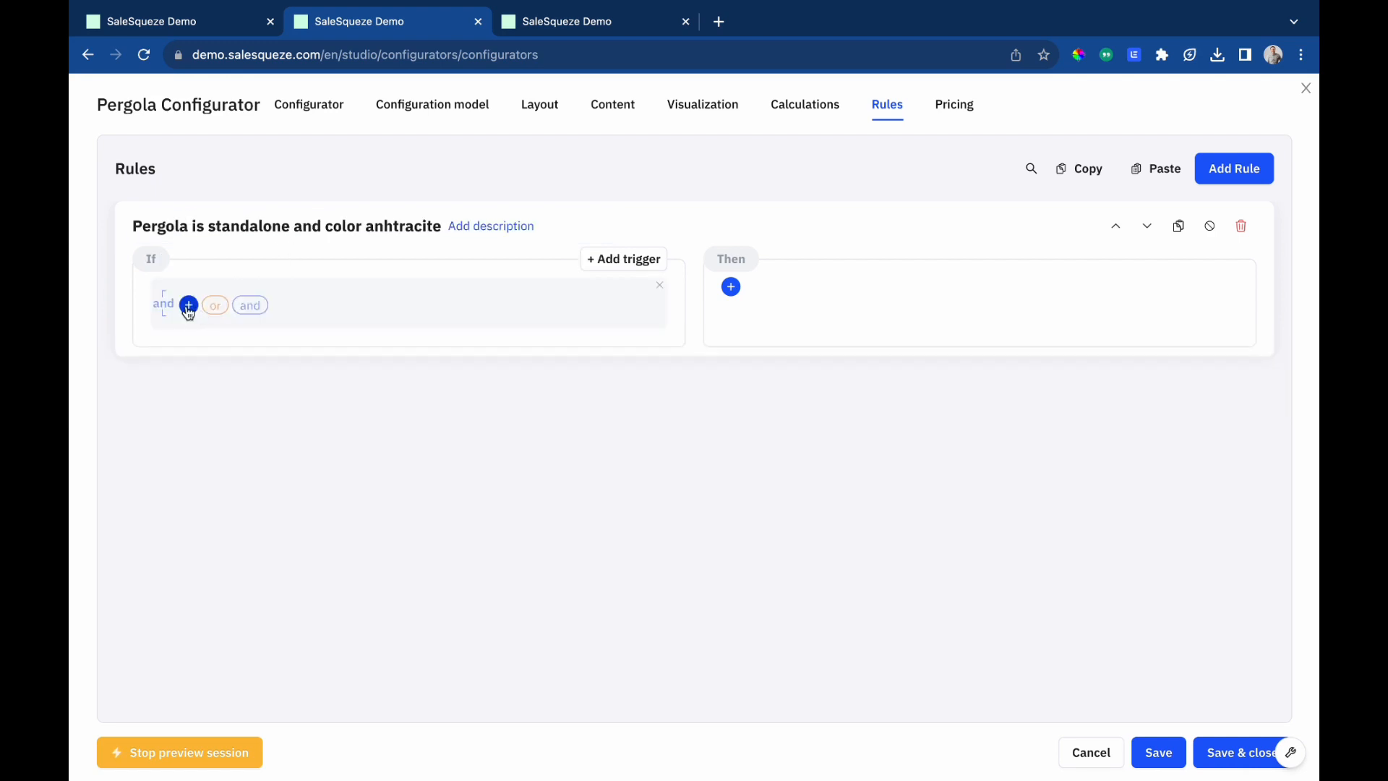
{"action": "left_click", "coordinate": [189, 305]}
{"action": "left_click", "coordinate": [421, 439]}
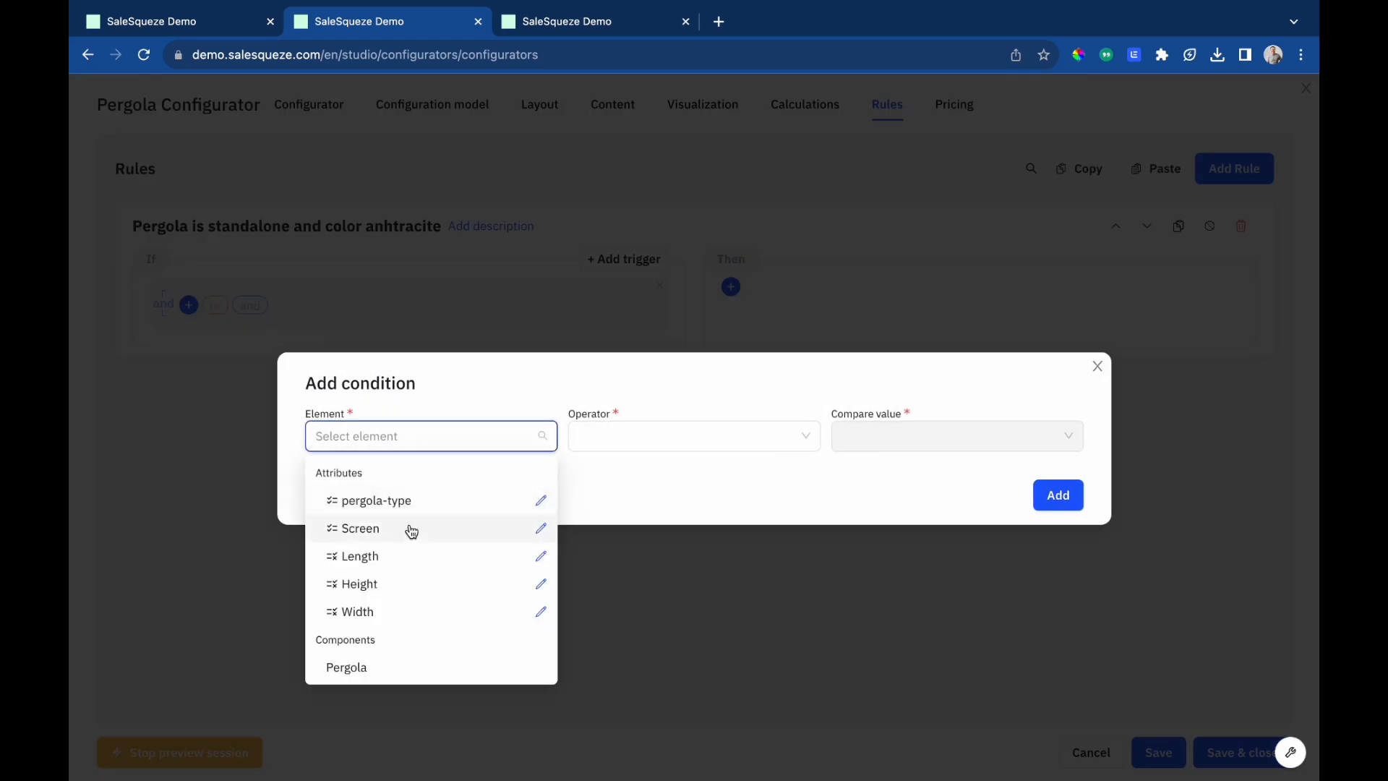
{"action": "left_click", "coordinate": [409, 501]}
{"action": "left_click", "coordinate": [883, 439]}
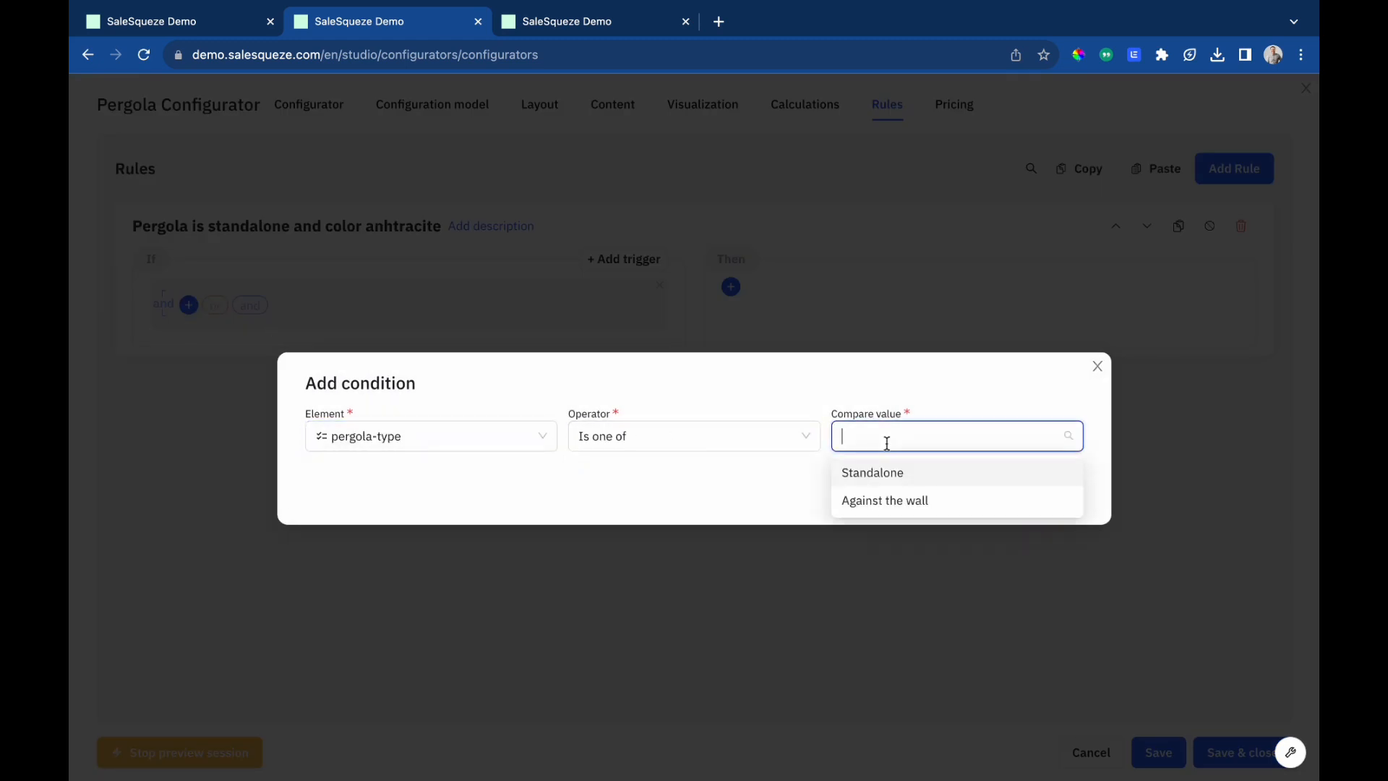
{"action": "left_click", "coordinate": [889, 474]}
{"action": "left_click", "coordinate": [1009, 400]}
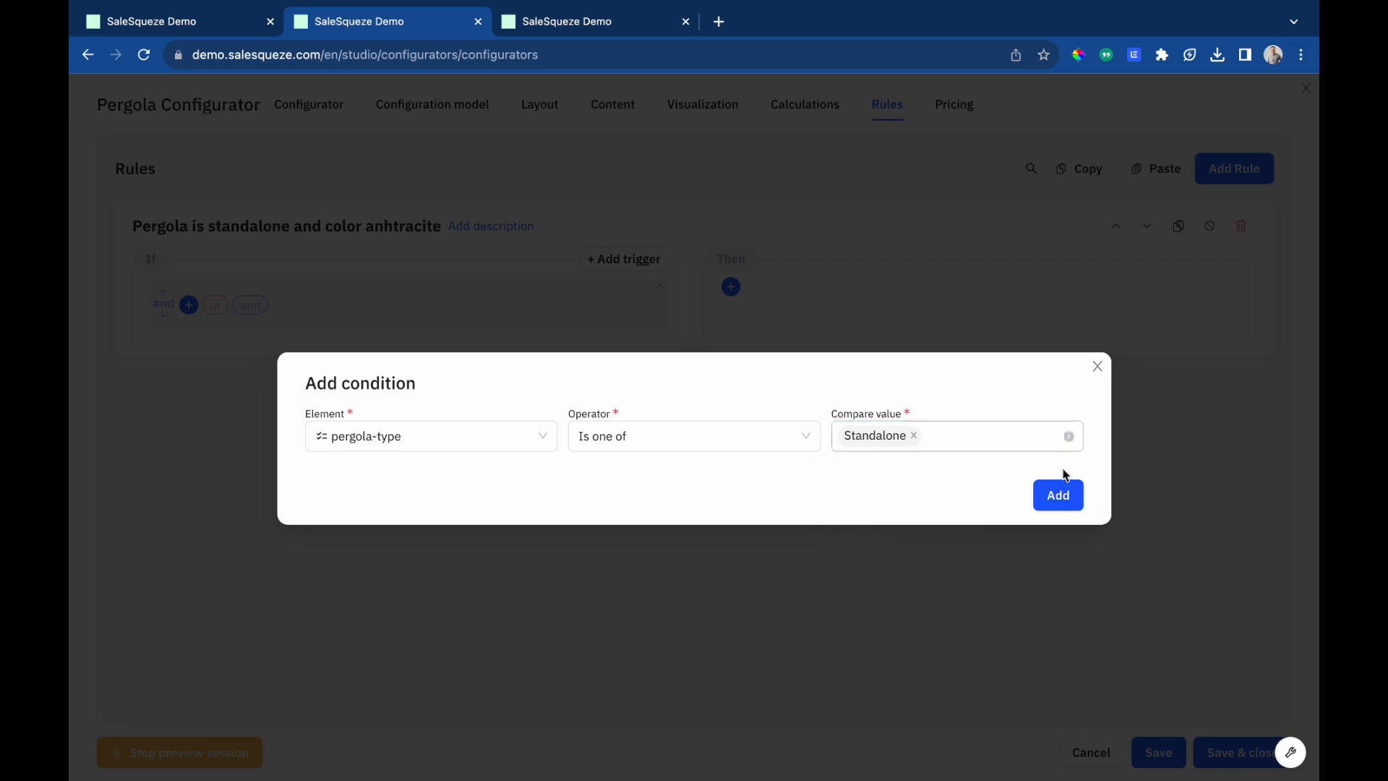
{"action": "left_click", "coordinate": [1059, 498]}
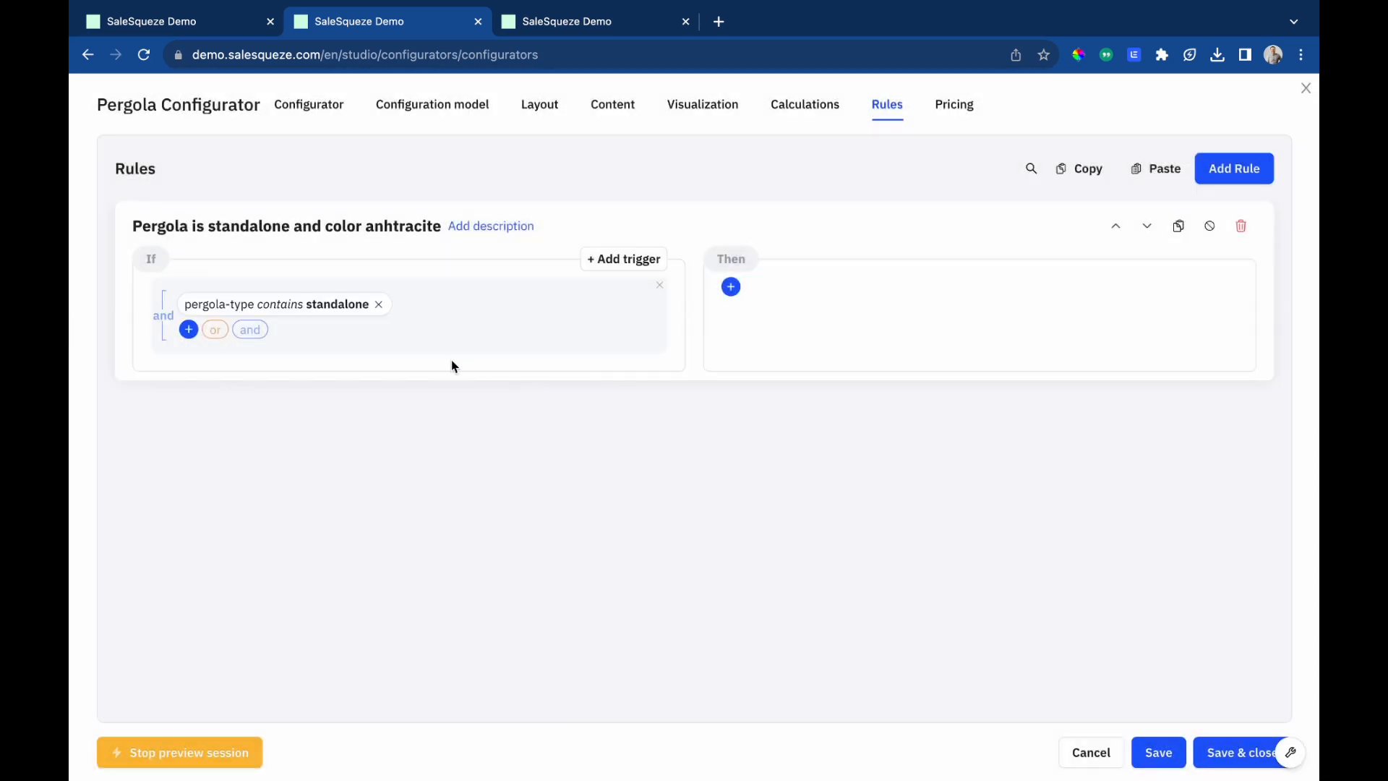
Set up a second condition on the Color component with condition Contains article and match Some.
{"action": "left_click", "coordinate": [189, 329]}
{"action": "left_click", "coordinate": [377, 435]}
{"action": "scroll", "coordinate": [405, 628], "scroll_direction": "down", "scroll_amount": 1}
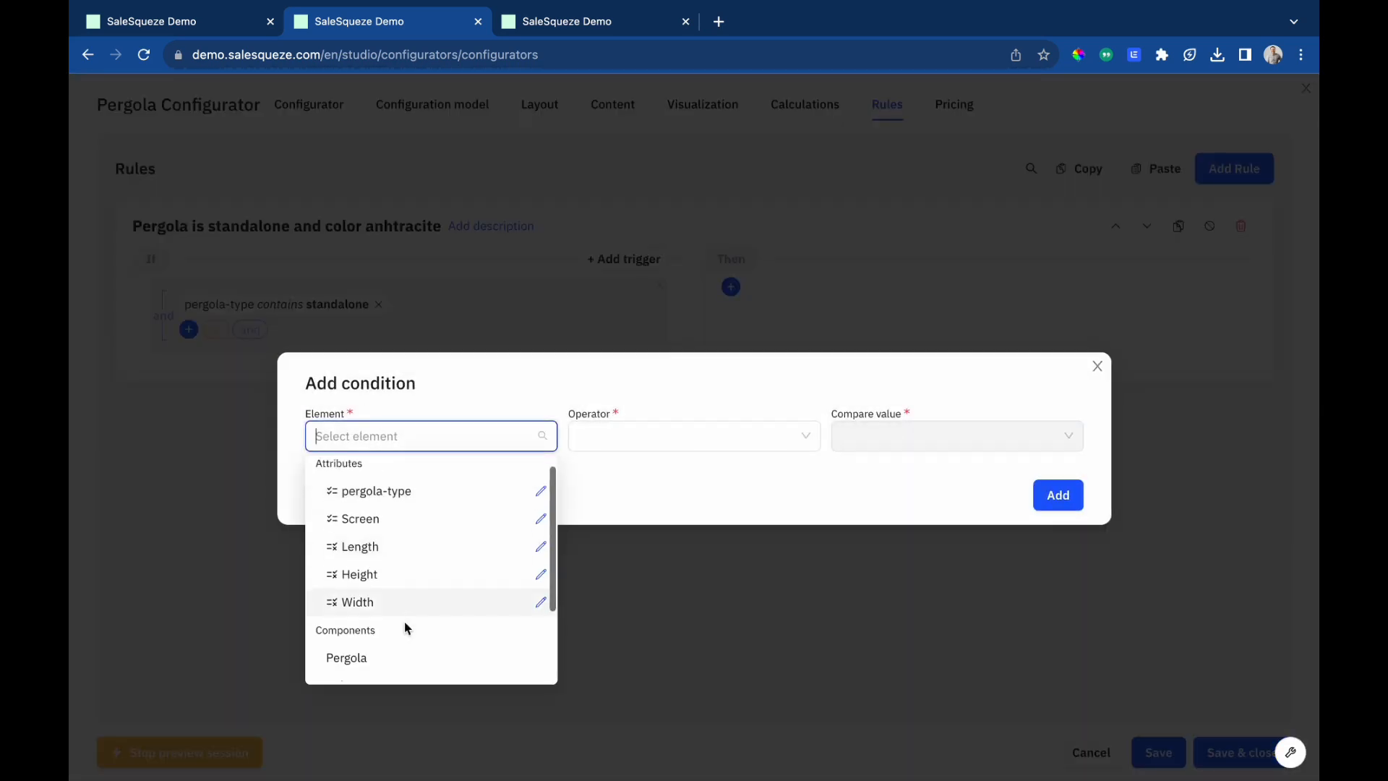
{"action": "scroll", "coordinate": [405, 629], "scroll_direction": "down", "scroll_amount": 3}
{"action": "left_click", "coordinate": [397, 592]}
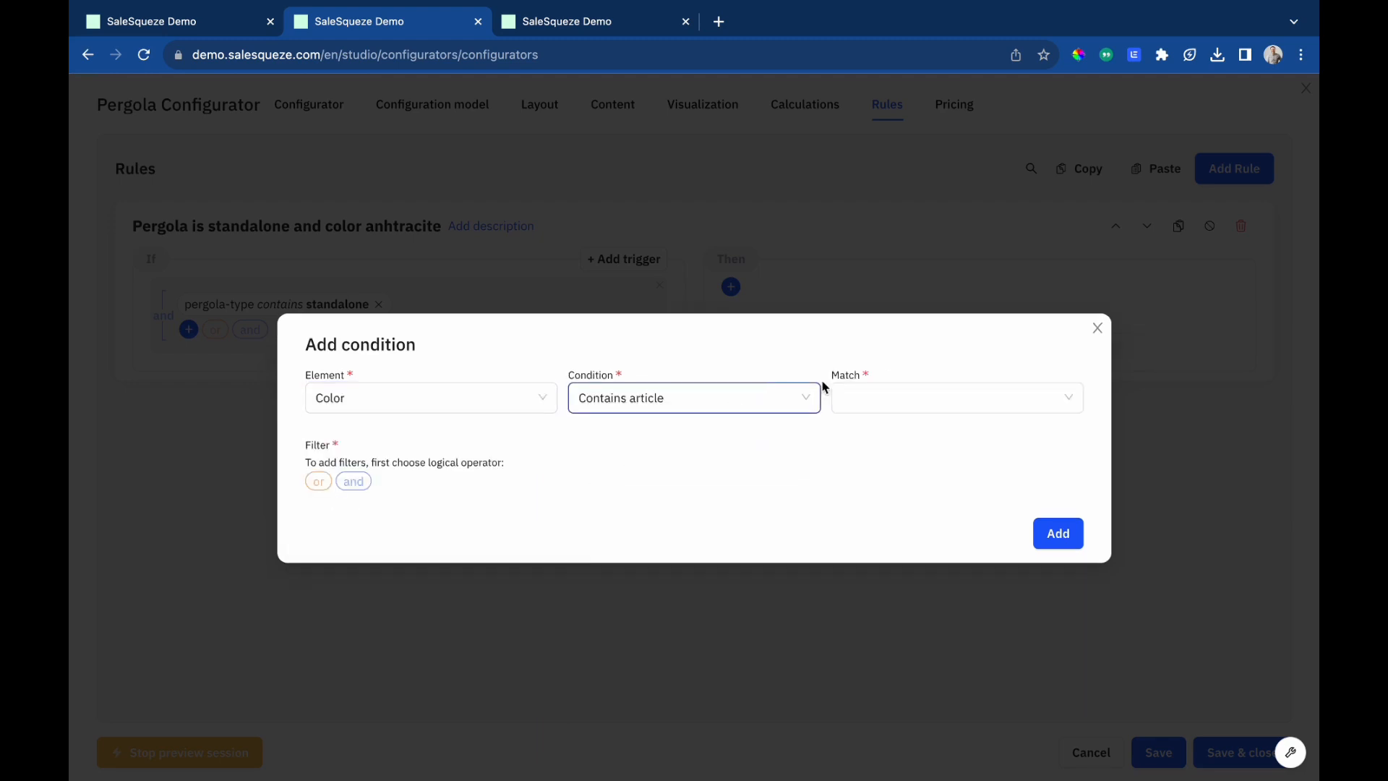
{"action": "left_click", "coordinate": [868, 397]}
{"action": "left_click", "coordinate": [872, 434]}
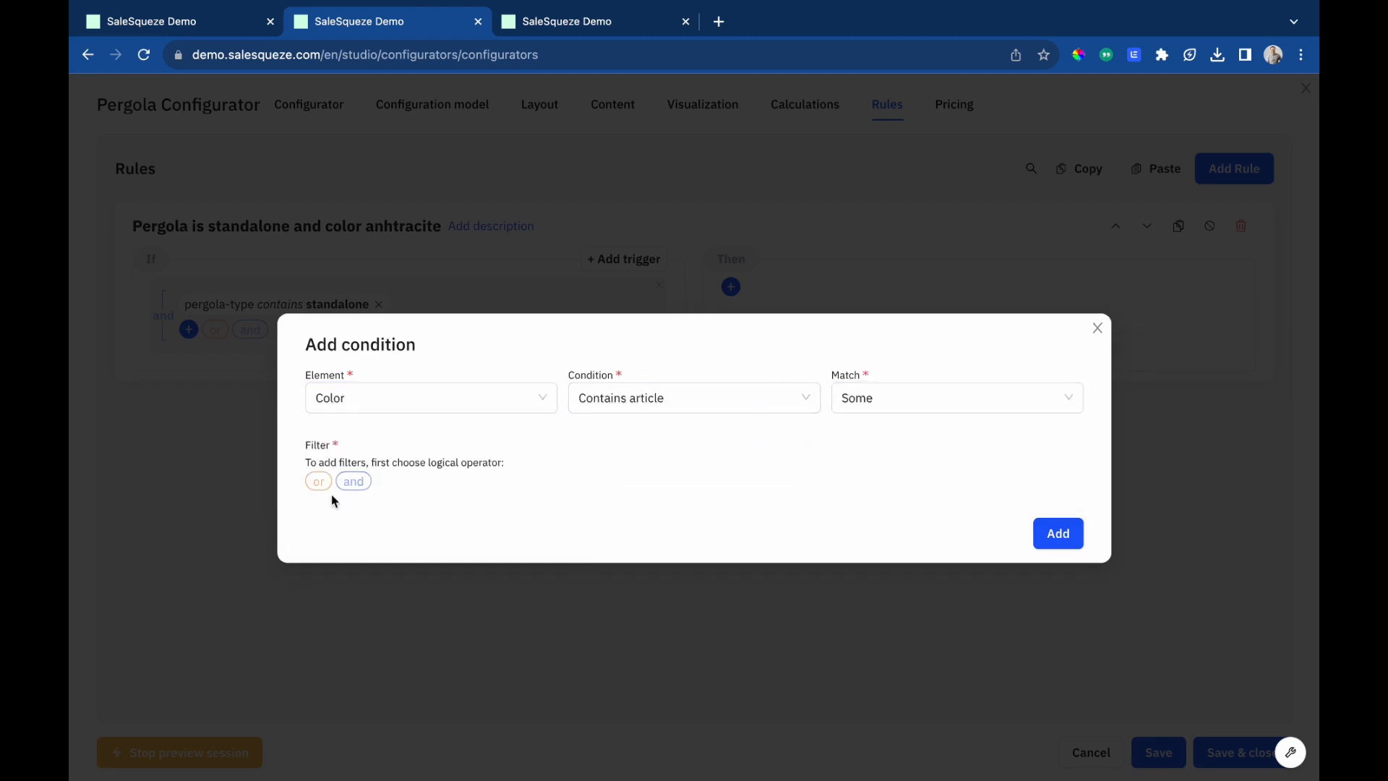
Add an 'and' filter Article is one of Anthracite and add the Color condition to the rule.
{"action": "left_click", "coordinate": [353, 481]}
{"action": "left_click", "coordinate": [342, 474]}
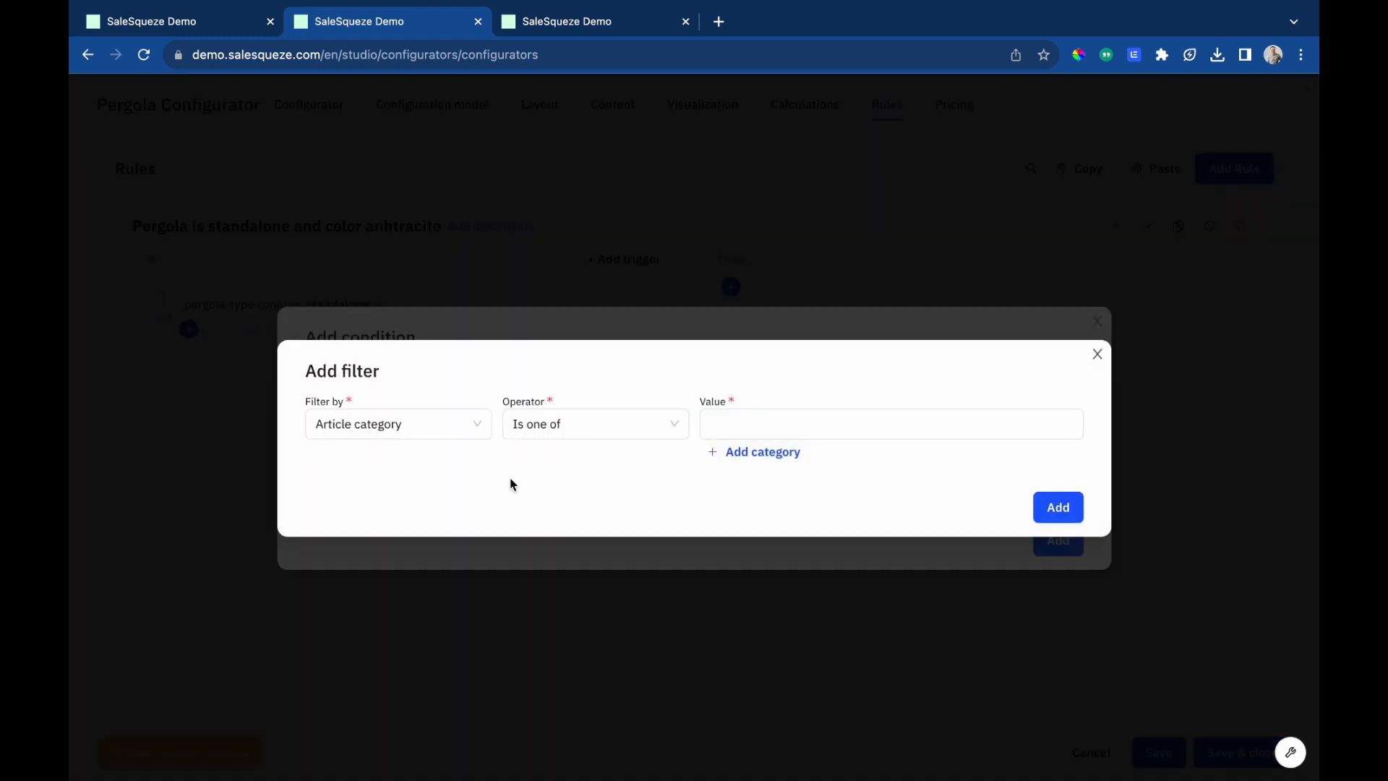
{"action": "left_click", "coordinate": [437, 434]}
{"action": "left_click", "coordinate": [379, 515]}
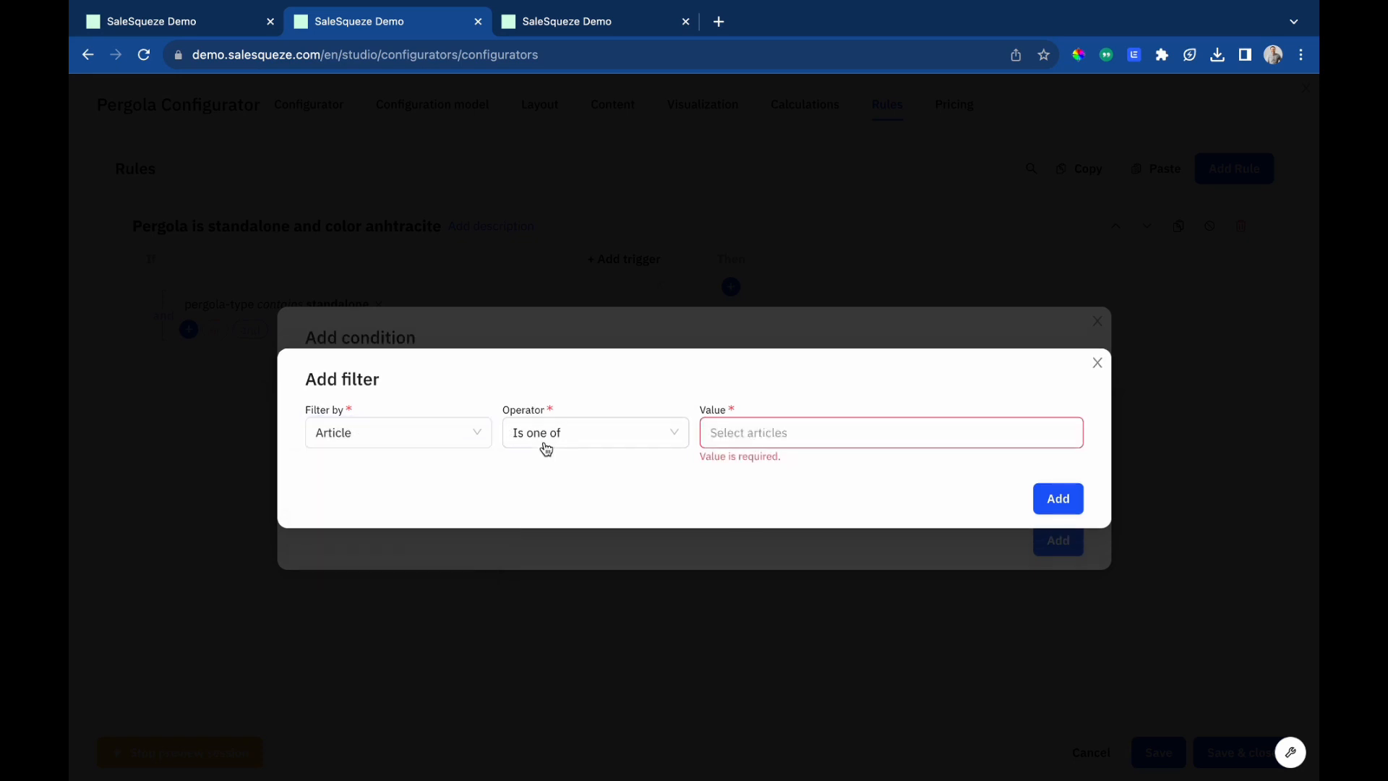
{"action": "left_click", "coordinate": [751, 434]}
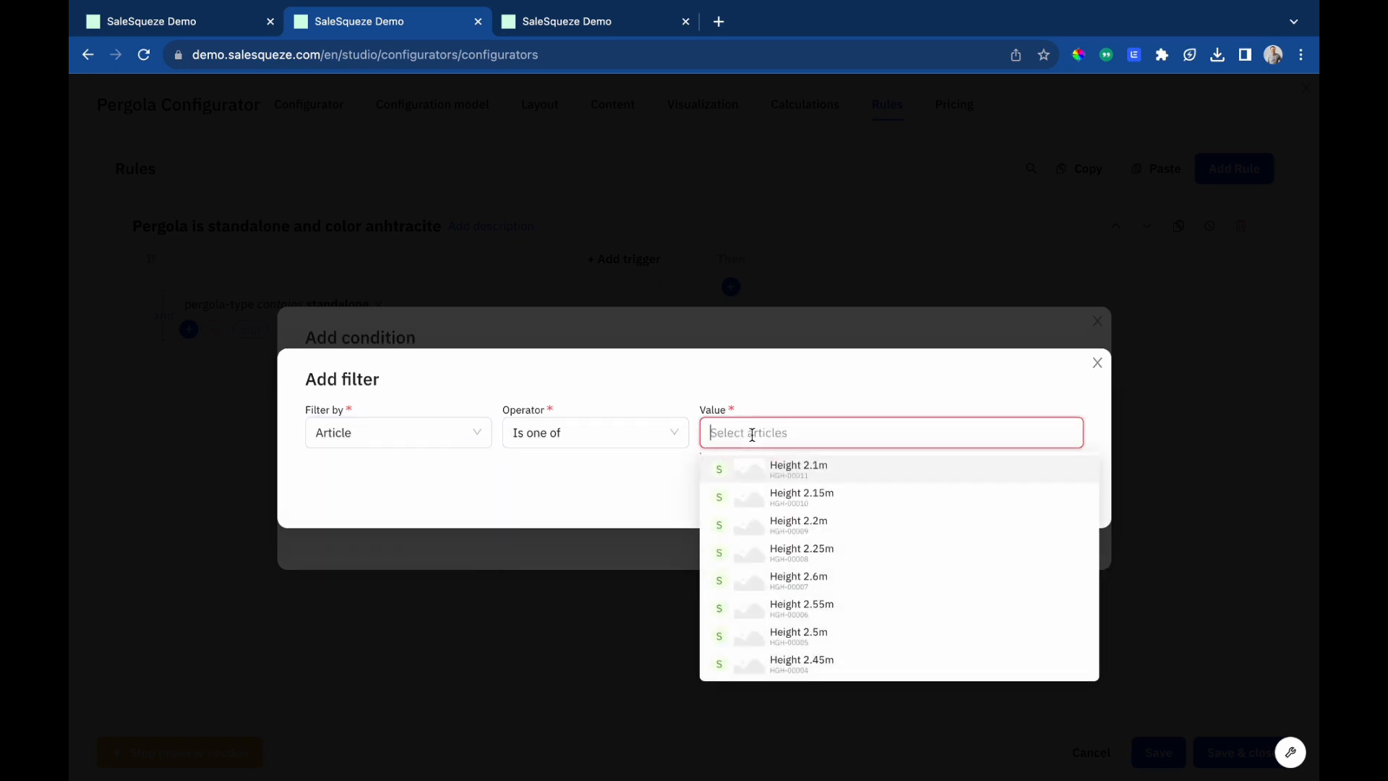
{"action": "type", "text": "anth"}
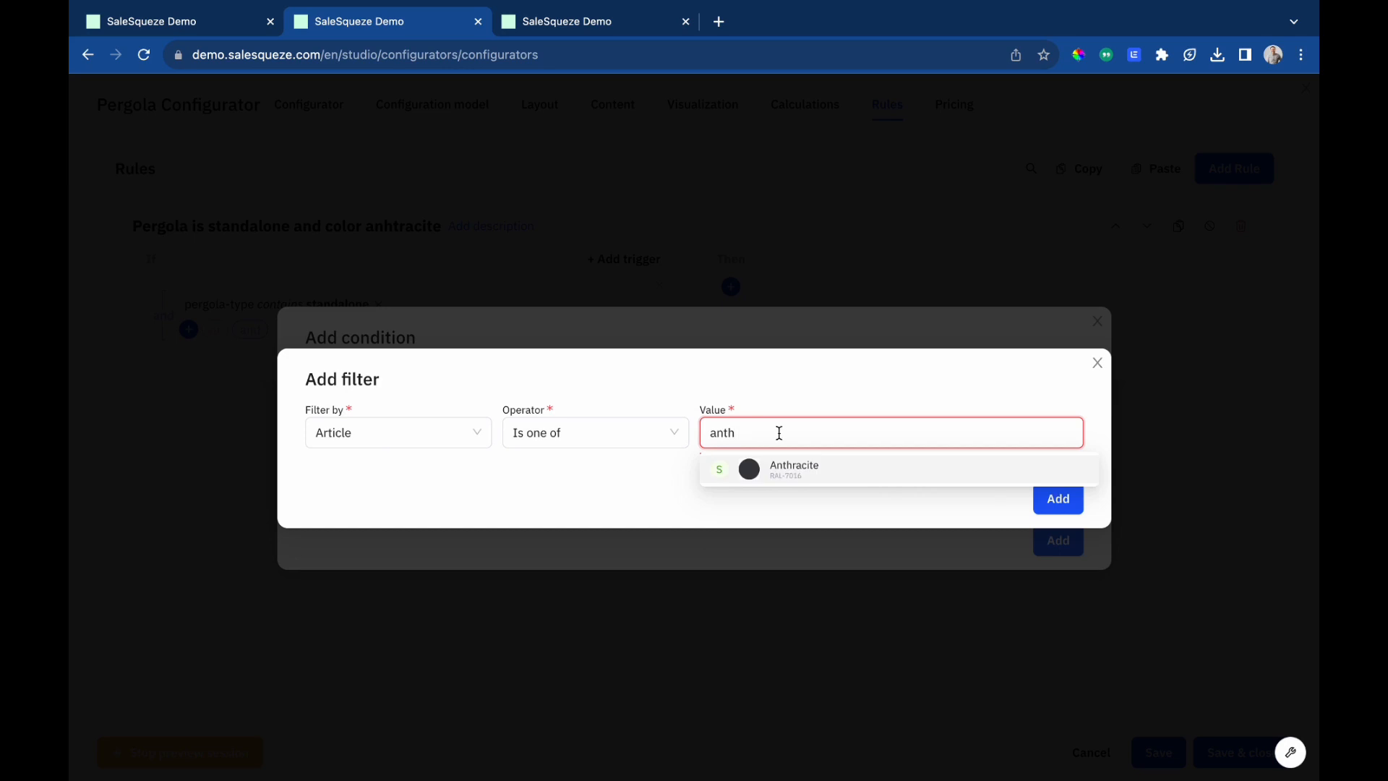
{"action": "left_click", "coordinate": [795, 473]}
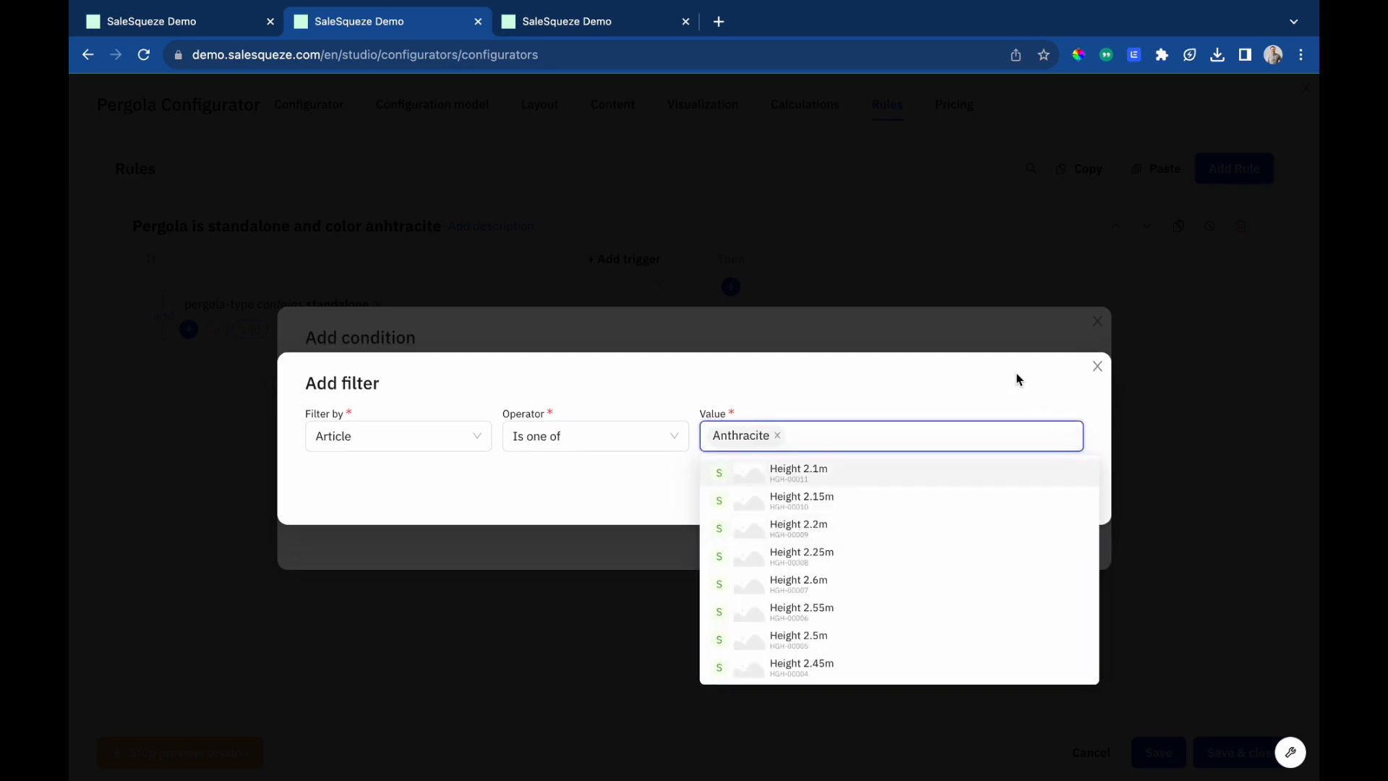
{"action": "left_click", "coordinate": [1017, 378]}
{"action": "left_click", "coordinate": [1061, 499]}
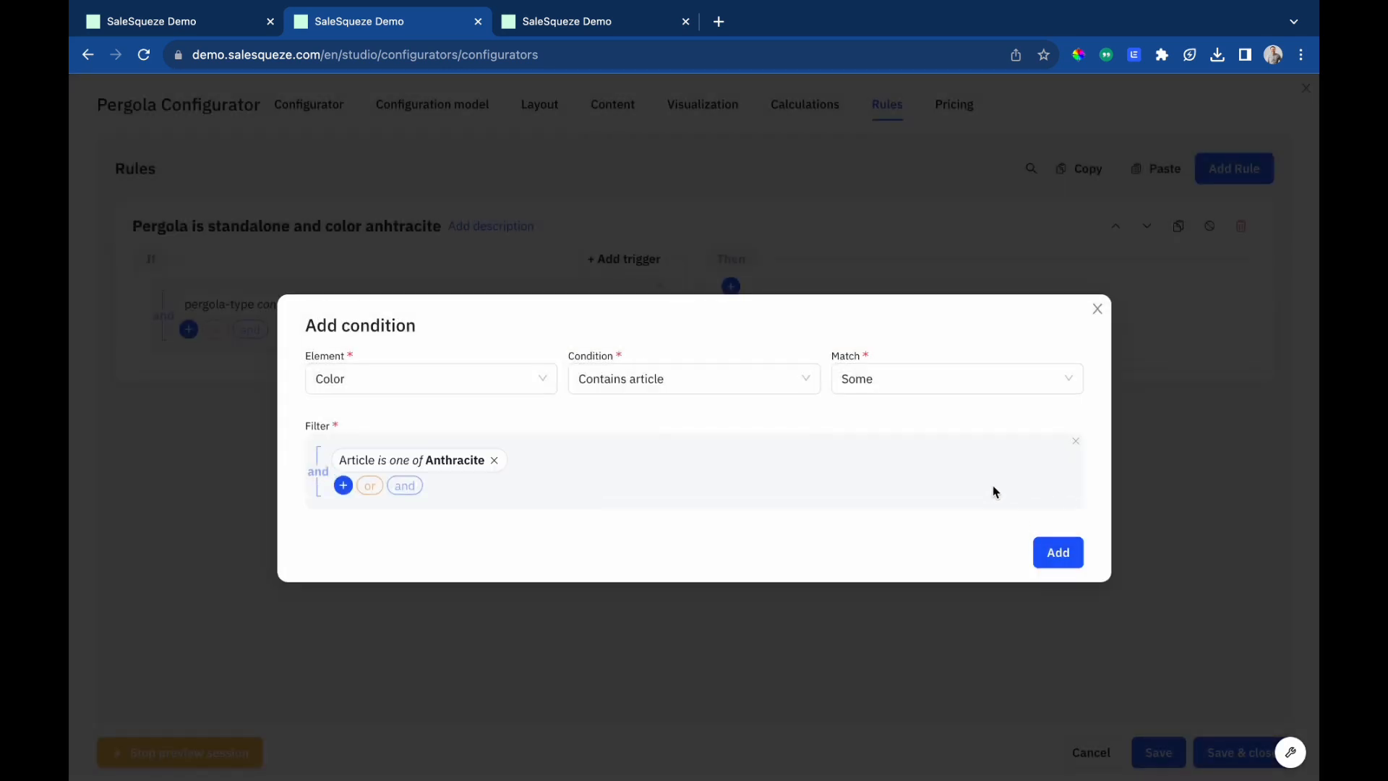
{"action": "left_click", "coordinate": [1047, 554]}
Add a Visualization action controlling media items visibility to the rule's Then section.
{"action": "left_click", "coordinate": [732, 287]}
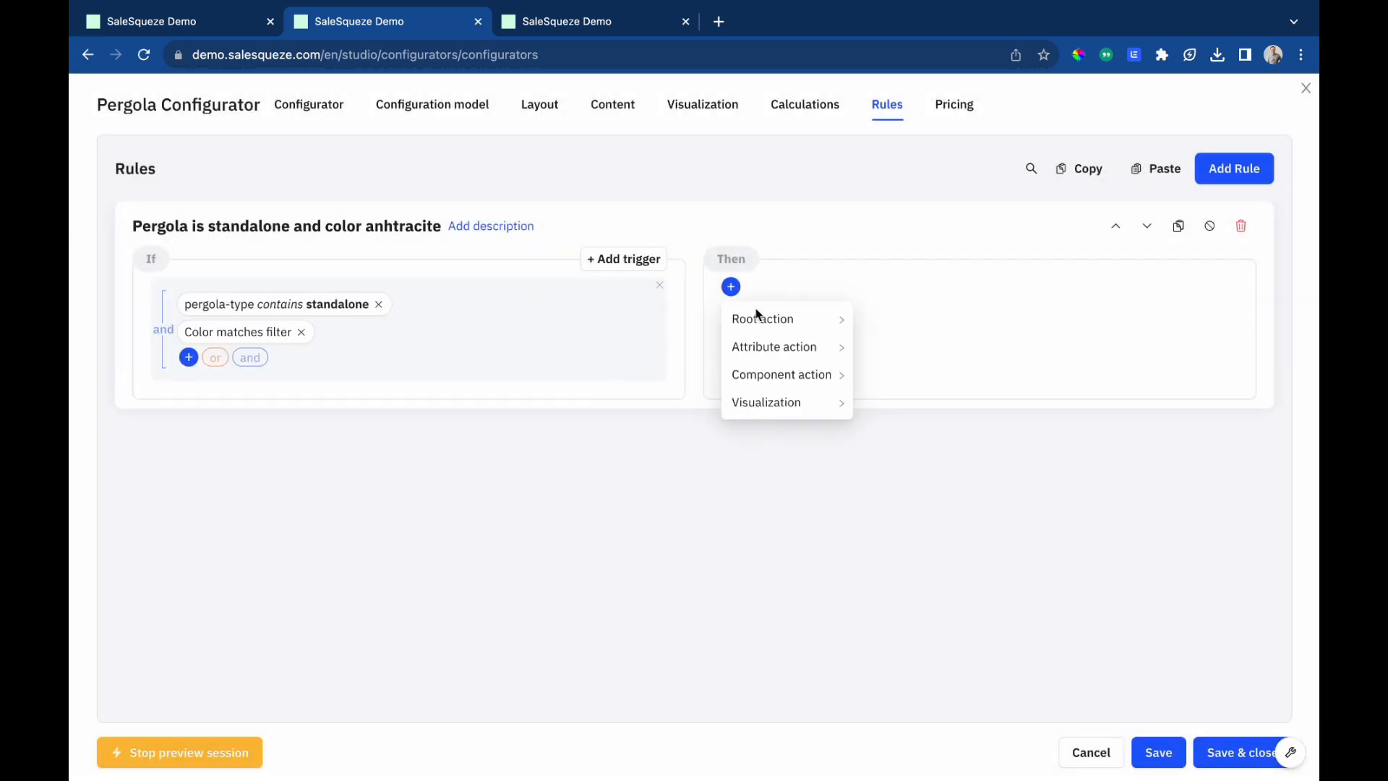
{"action": "mouse_move", "coordinate": [774, 402]}
{"action": "left_click", "coordinate": [908, 428]}
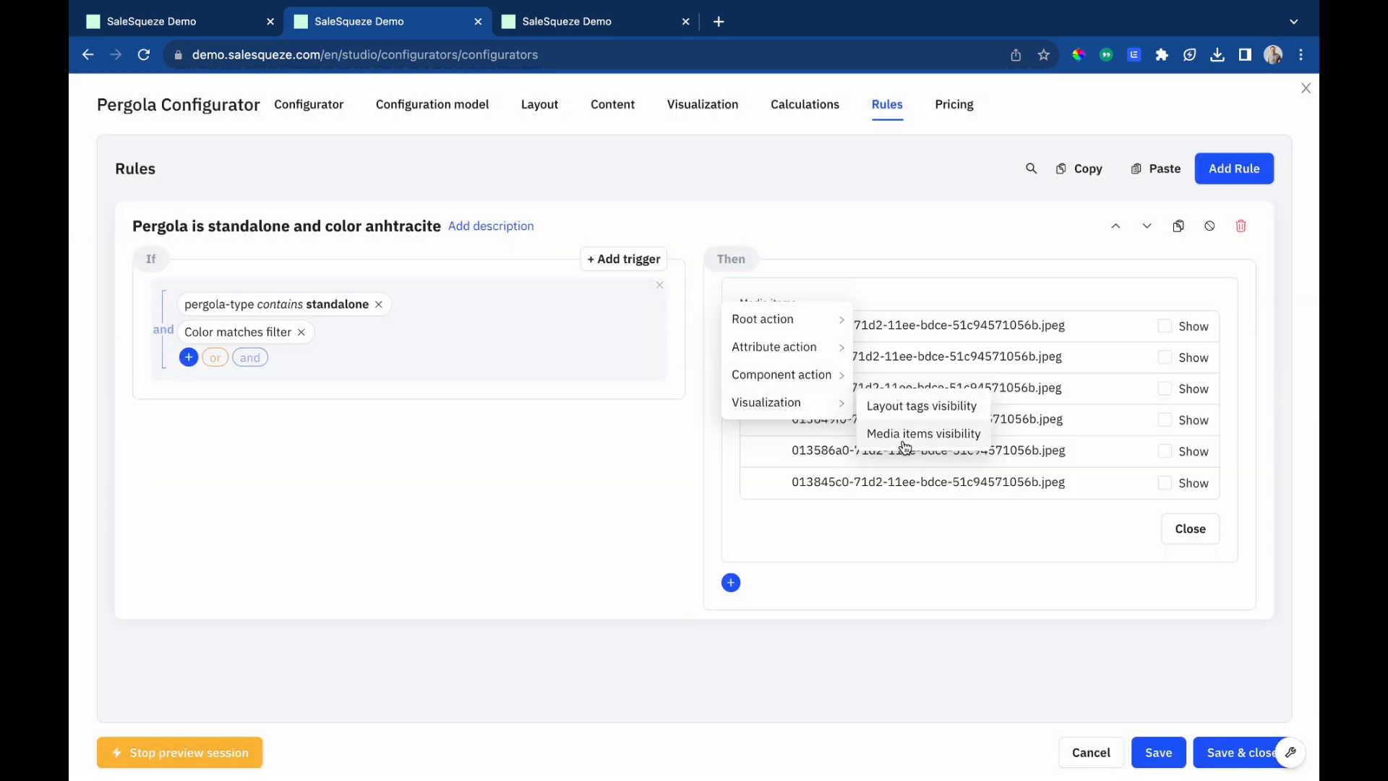
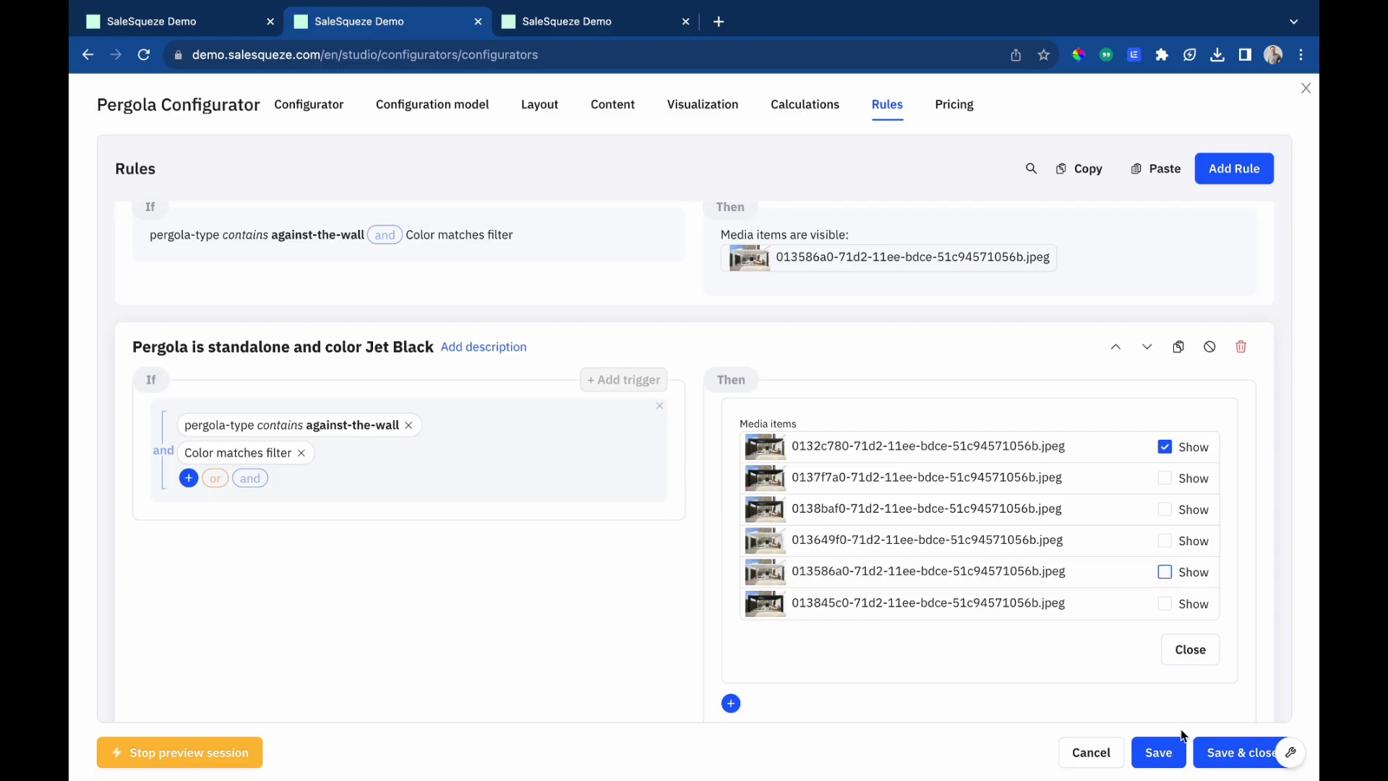
Preview the configurator, advancing to the colors step and trying Jet black, Pure white and Anthracite.
{"action": "left_click", "coordinate": [587, 29]}
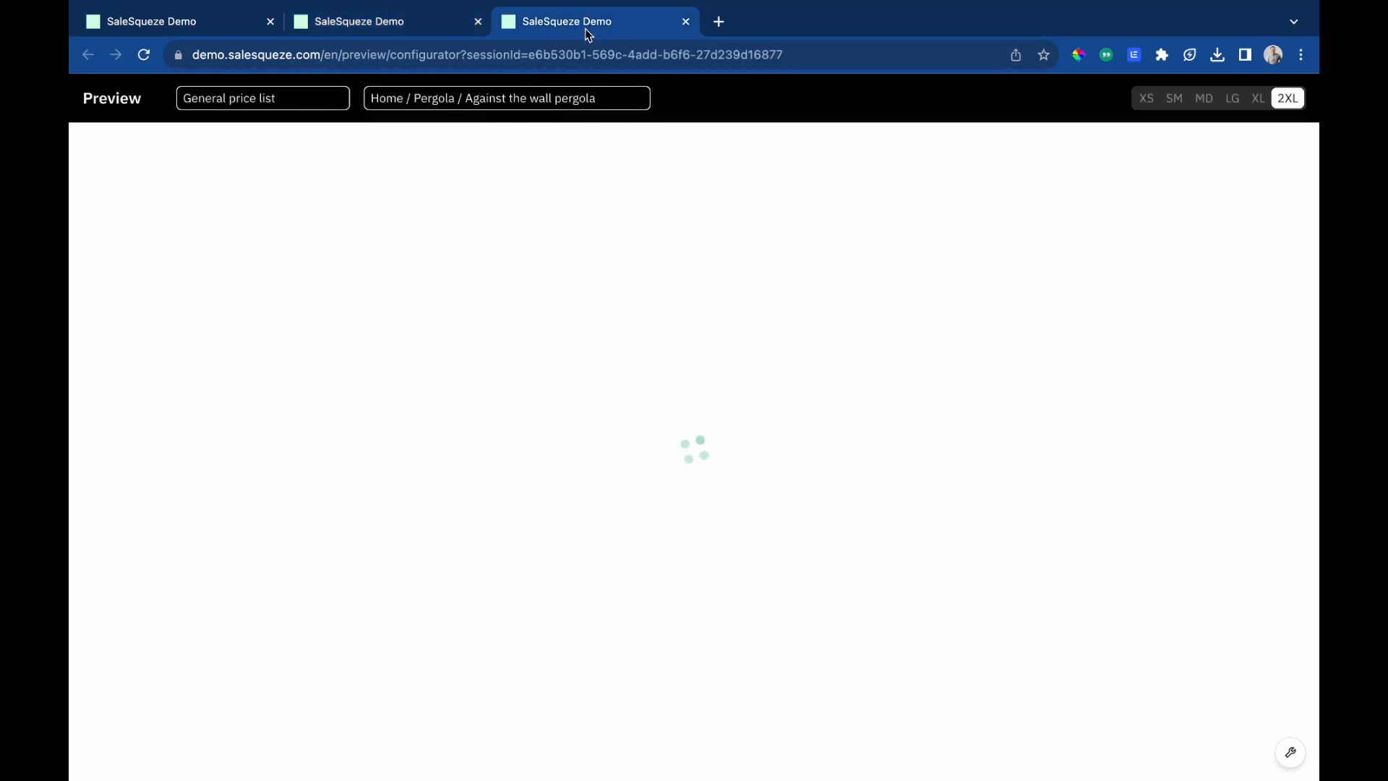
{"action": "left_click", "coordinate": [1054, 272]}
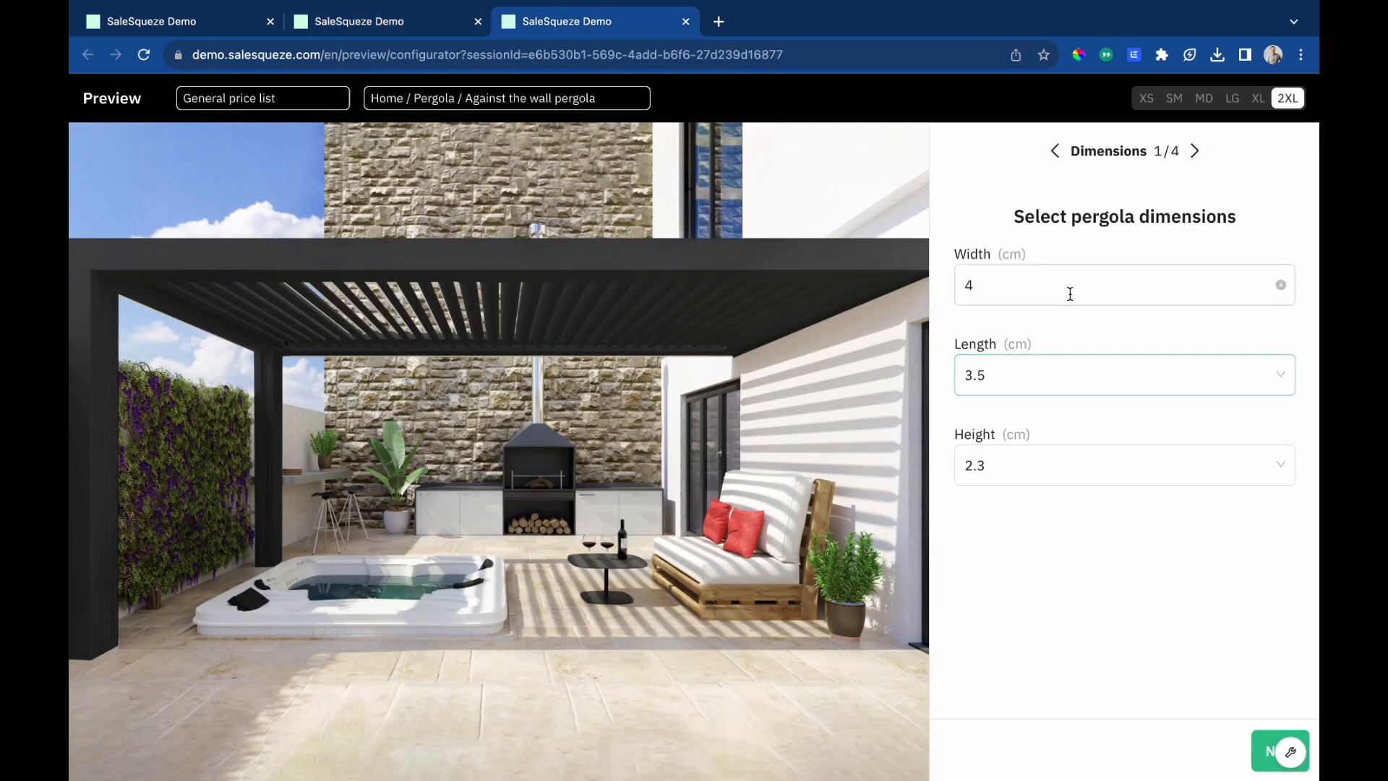
{"action": "left_click", "coordinate": [1258, 744]}
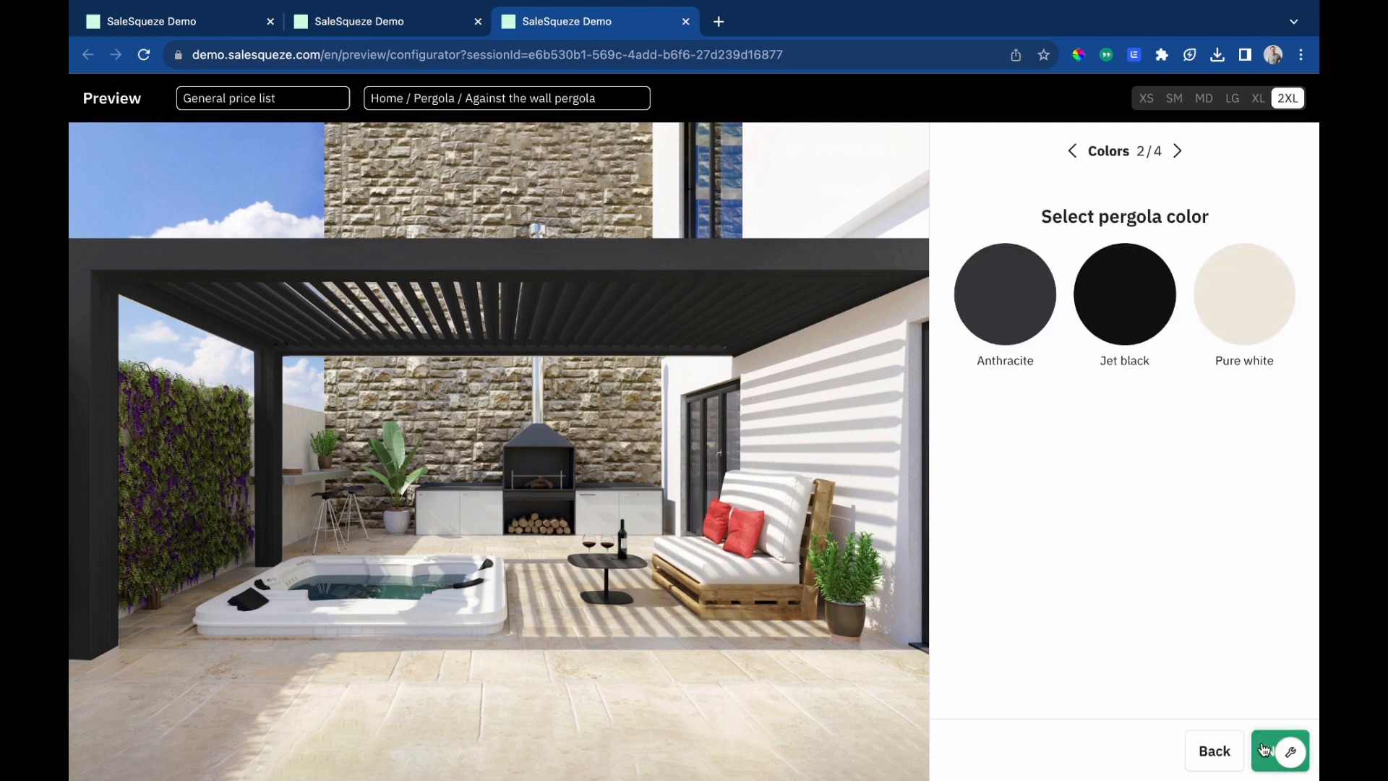
{"action": "left_click", "coordinate": [1125, 301]}
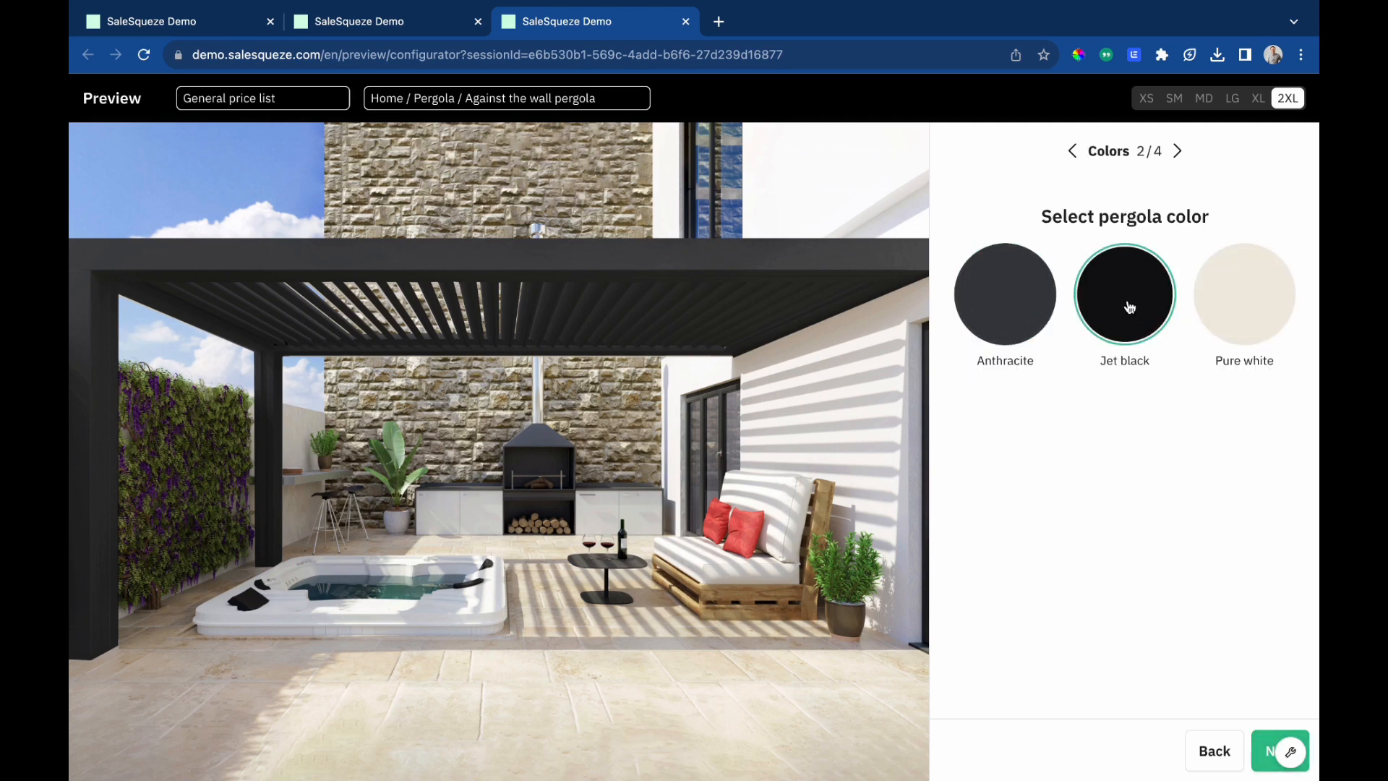
{"action": "left_click", "coordinate": [1246, 323]}
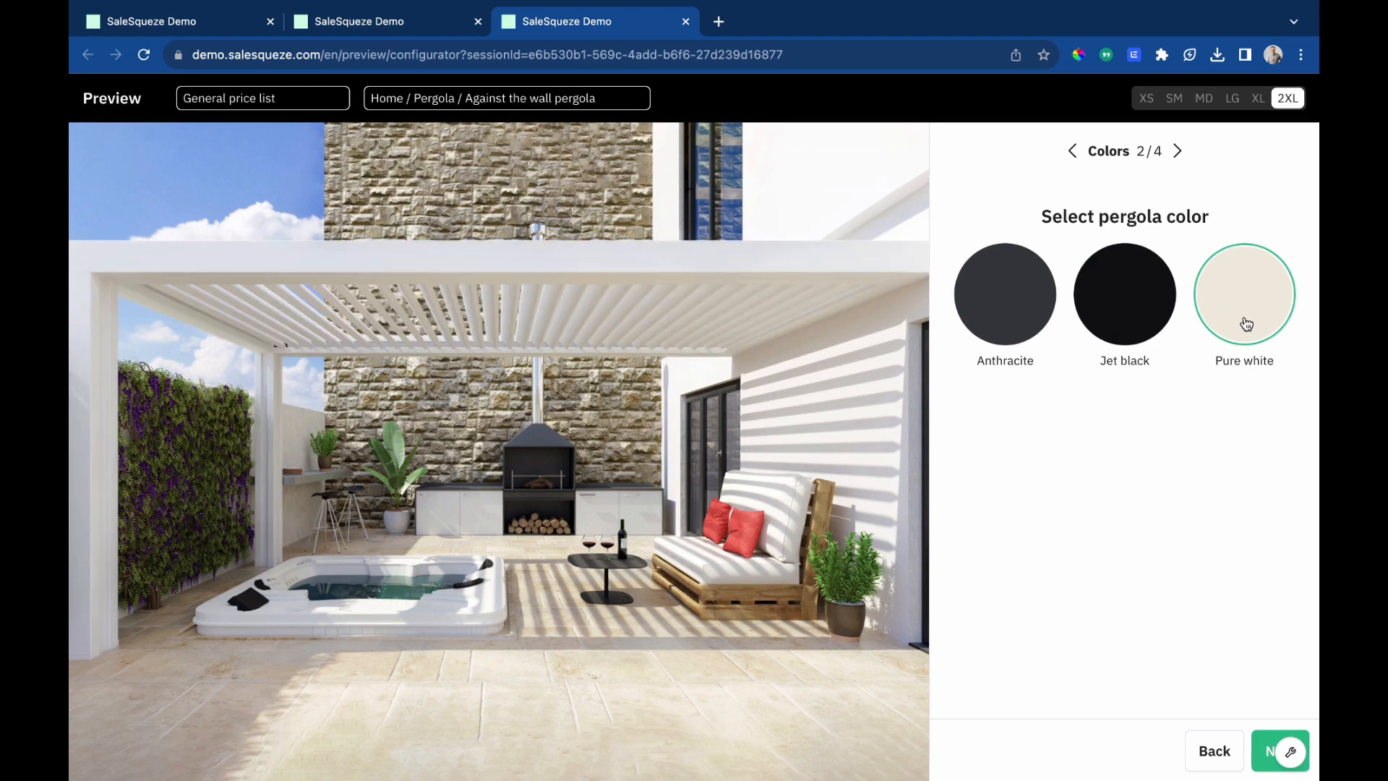
{"action": "left_click", "coordinate": [1096, 318]}
{"action": "left_click", "coordinate": [999, 320]}
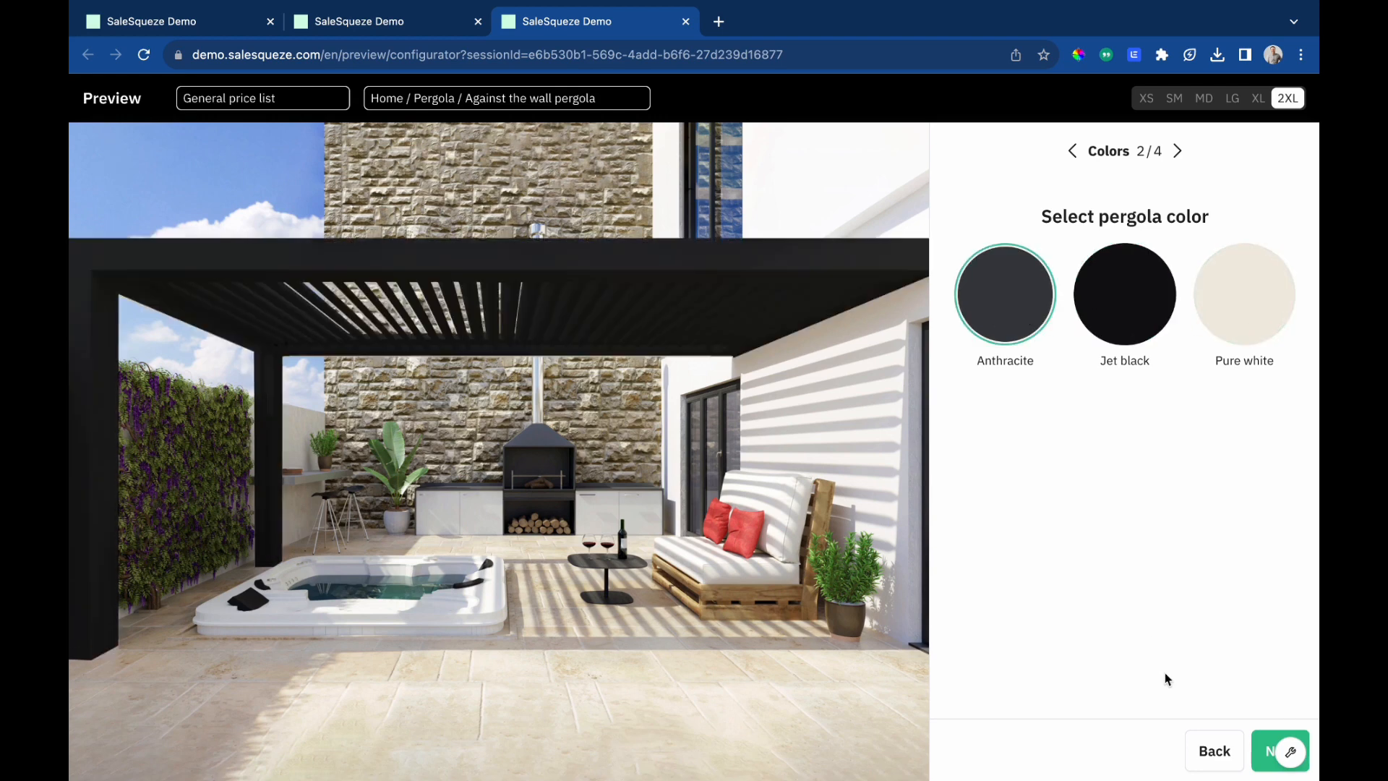
Return to the rules editor and add a new rule using the 'and' logical operator.
{"action": "left_click", "coordinate": [384, 23]}
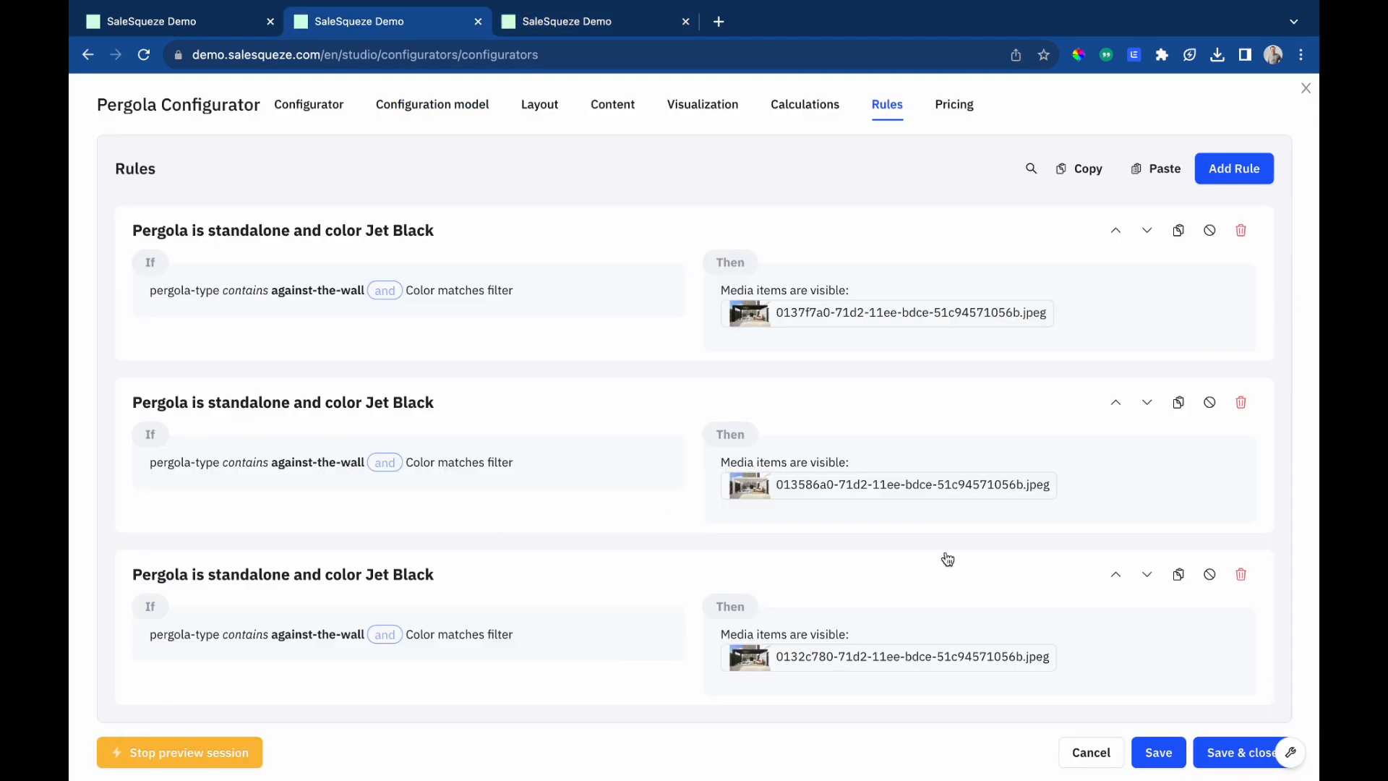
{"action": "left_click", "coordinate": [1217, 171]}
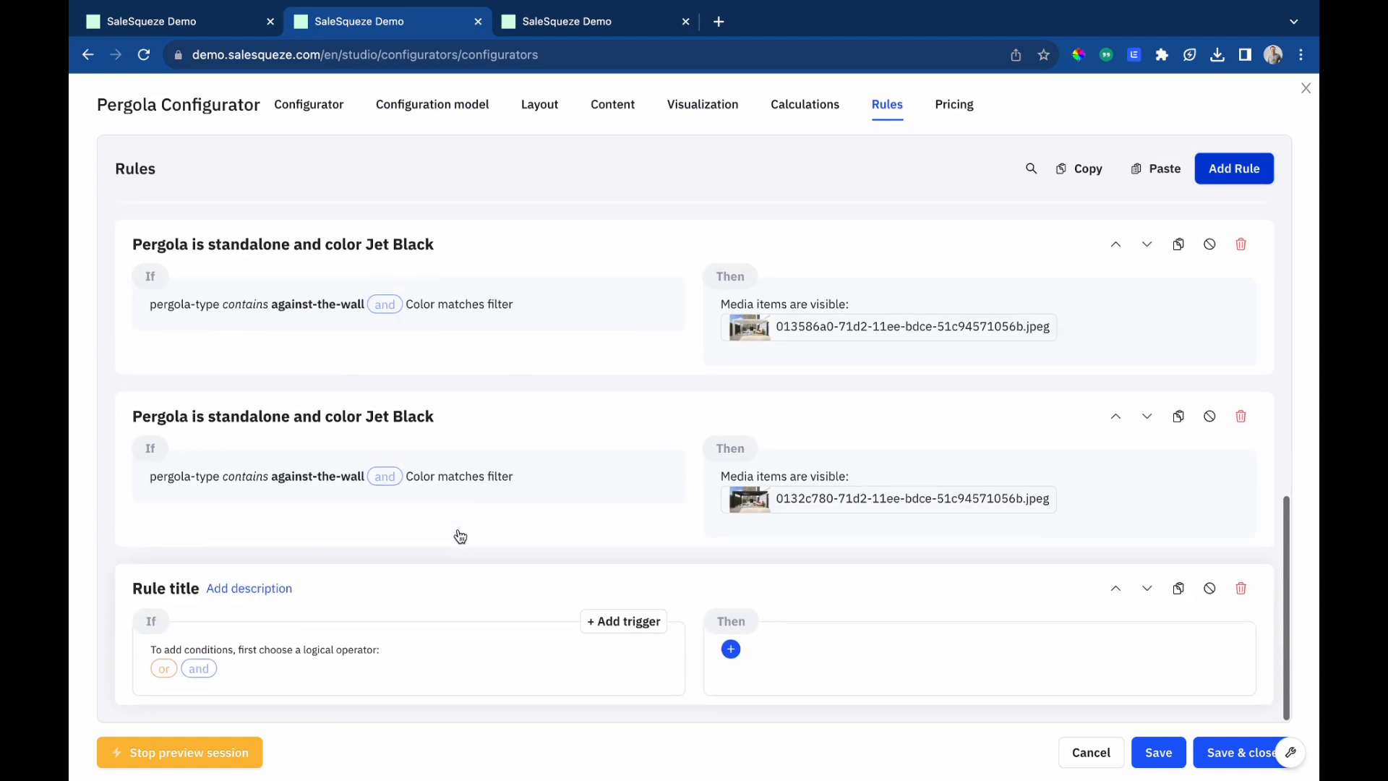
{"action": "left_click", "coordinate": [195, 670]}
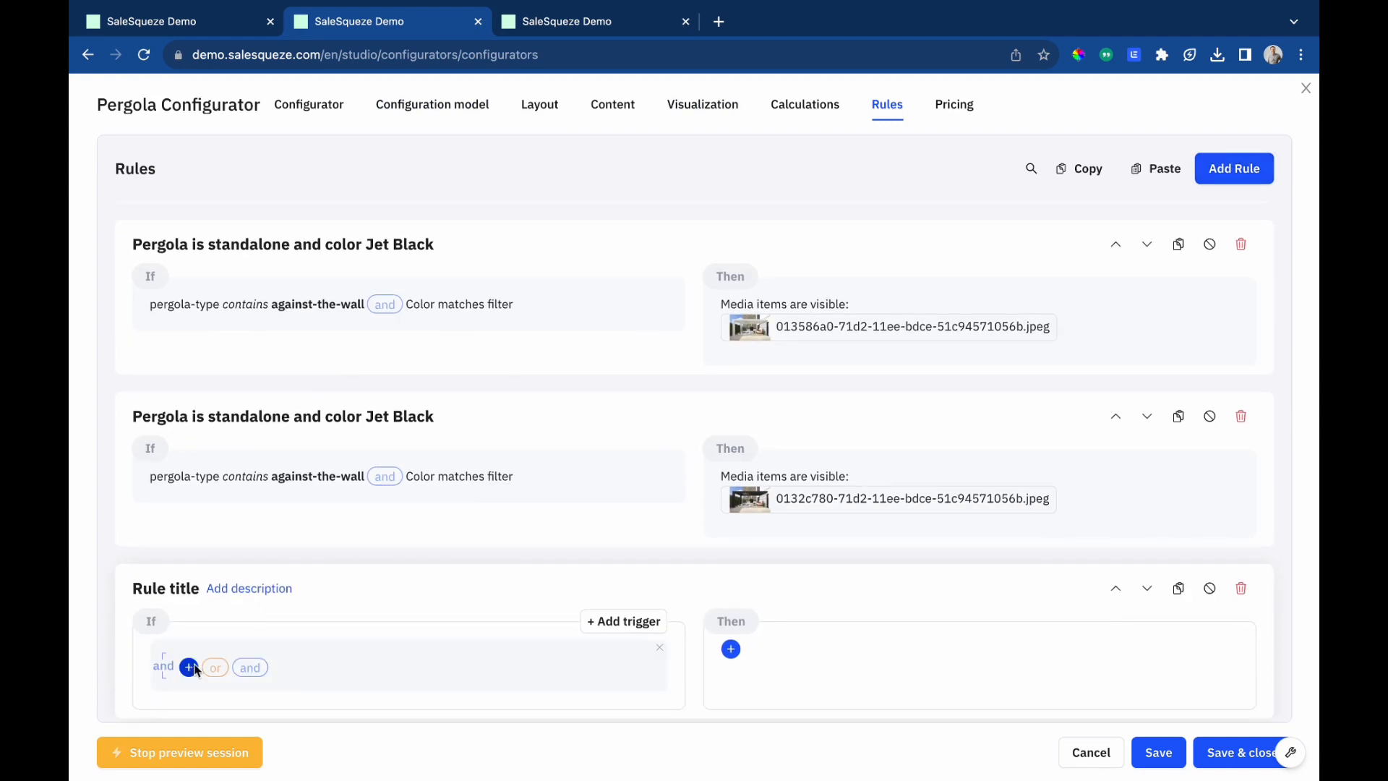
Add a condition to the new rule that Screen is one of Front, Left, Right and Back.
{"action": "left_click", "coordinate": [190, 666]}
{"action": "left_click", "coordinate": [443, 434]}
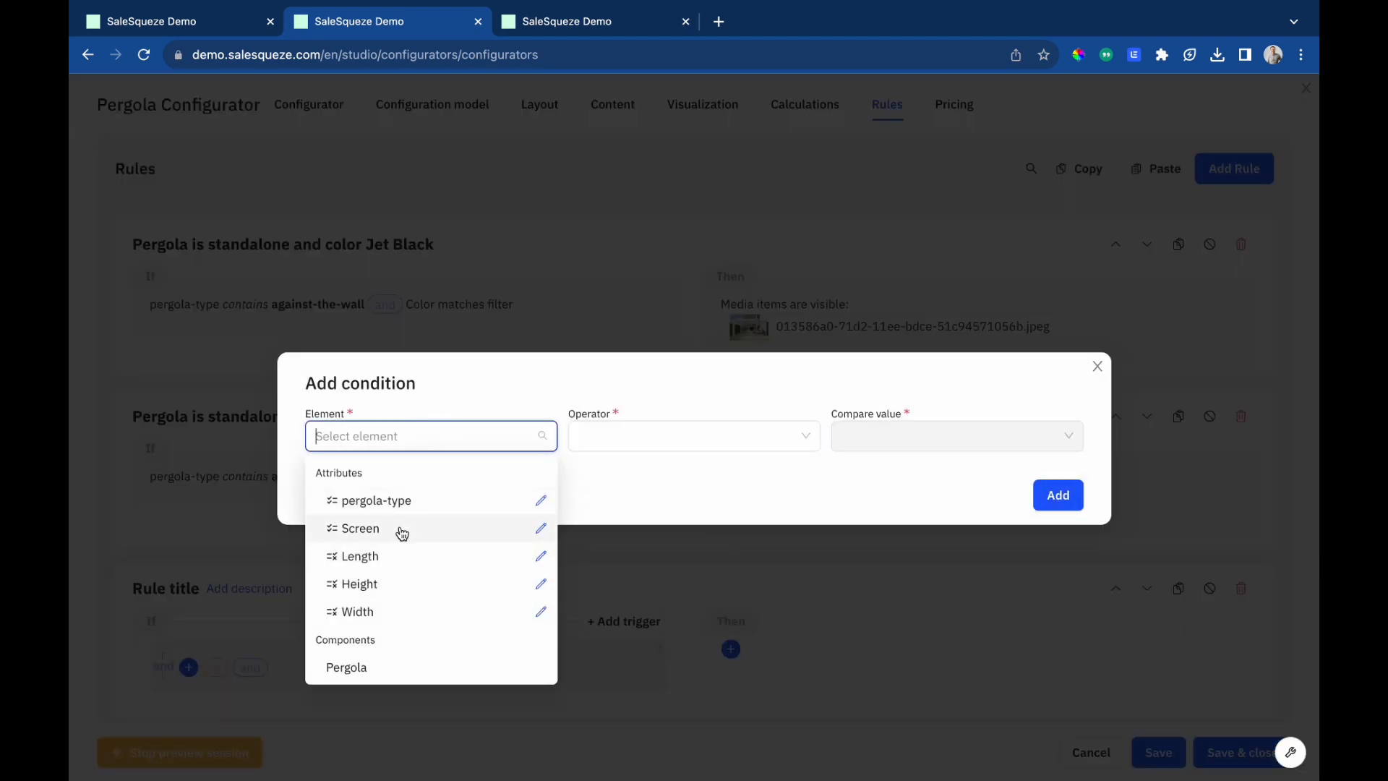
{"action": "left_click", "coordinate": [397, 530]}
{"action": "left_click", "coordinate": [676, 441]}
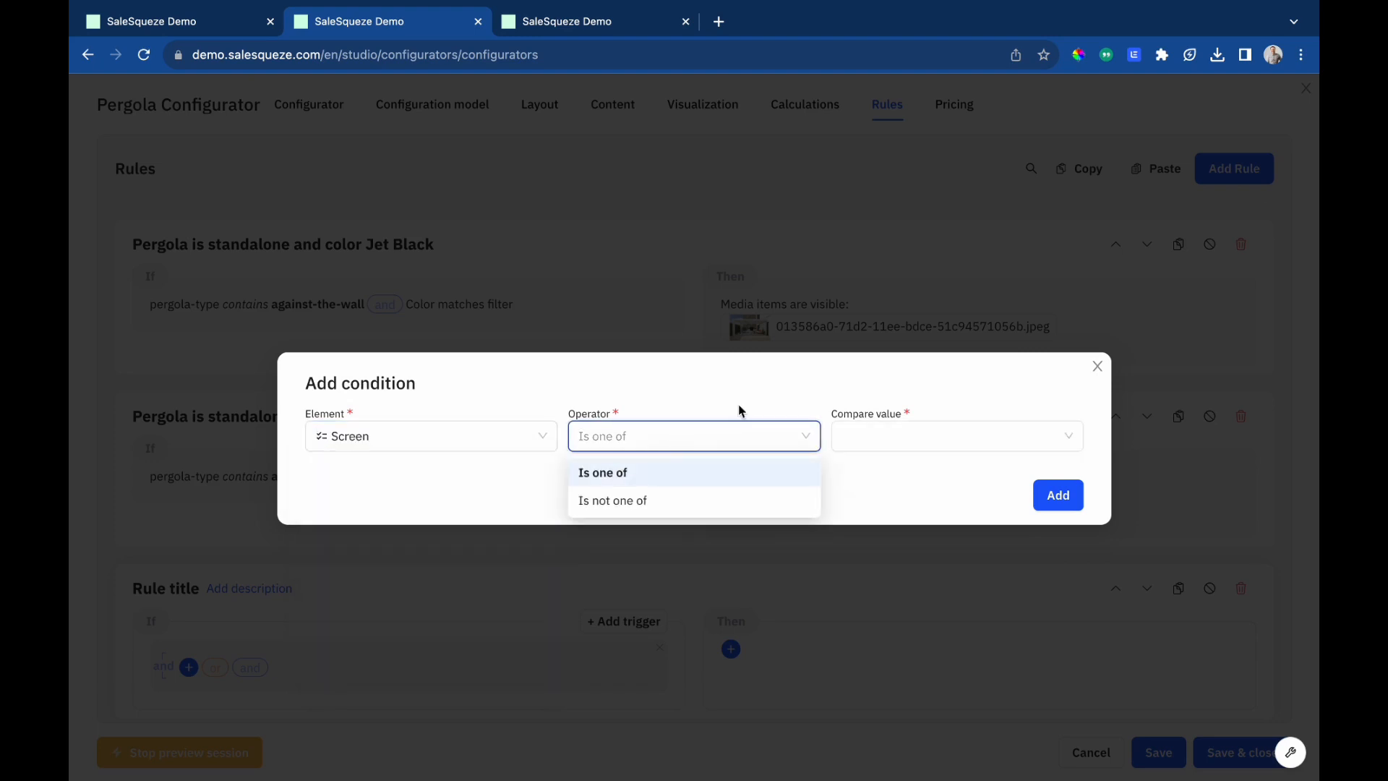
{"action": "left_click", "coordinate": [853, 438]}
{"action": "left_click", "coordinate": [853, 475]}
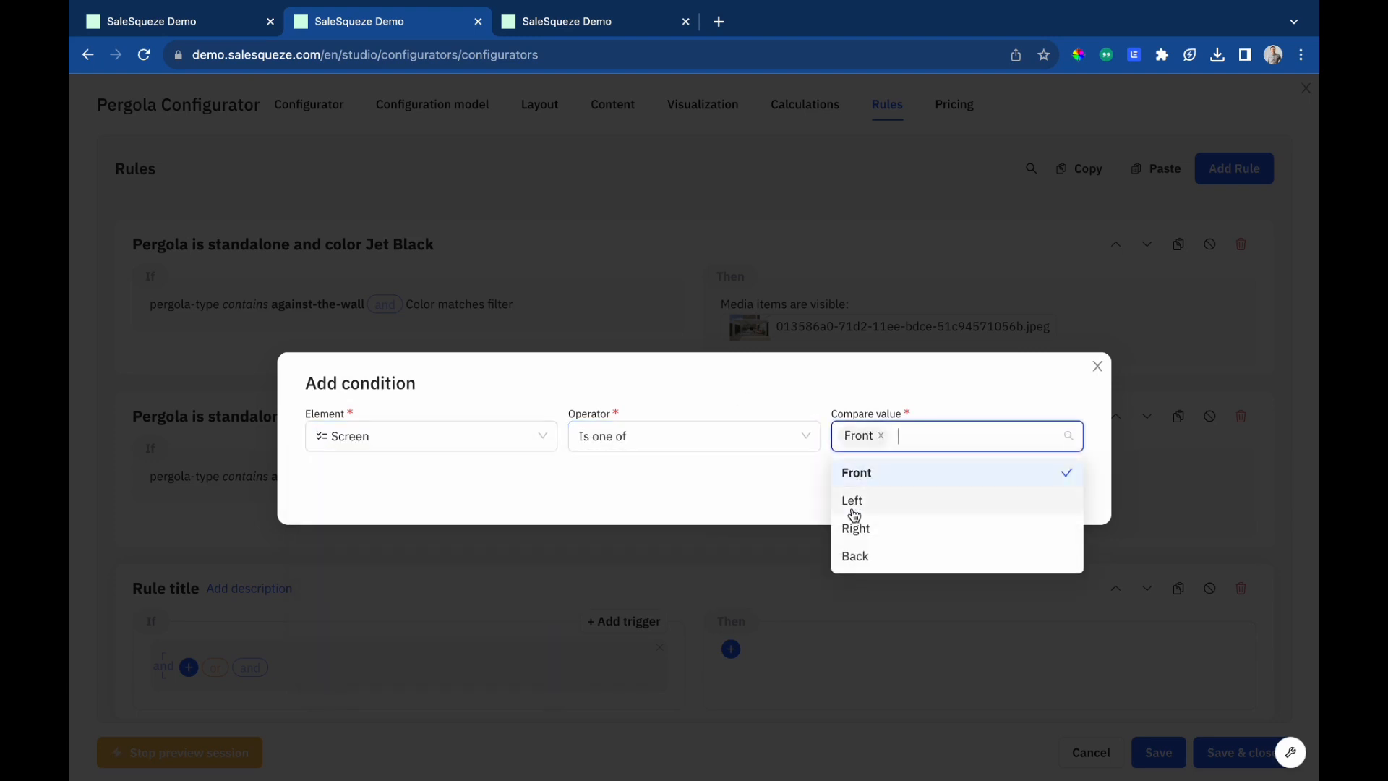
{"action": "left_click", "coordinate": [852, 502]}
{"action": "left_click", "coordinate": [854, 530]}
{"action": "left_click", "coordinate": [854, 556]}
{"action": "left_click", "coordinate": [803, 384]}
{"action": "left_click", "coordinate": [1058, 498]}
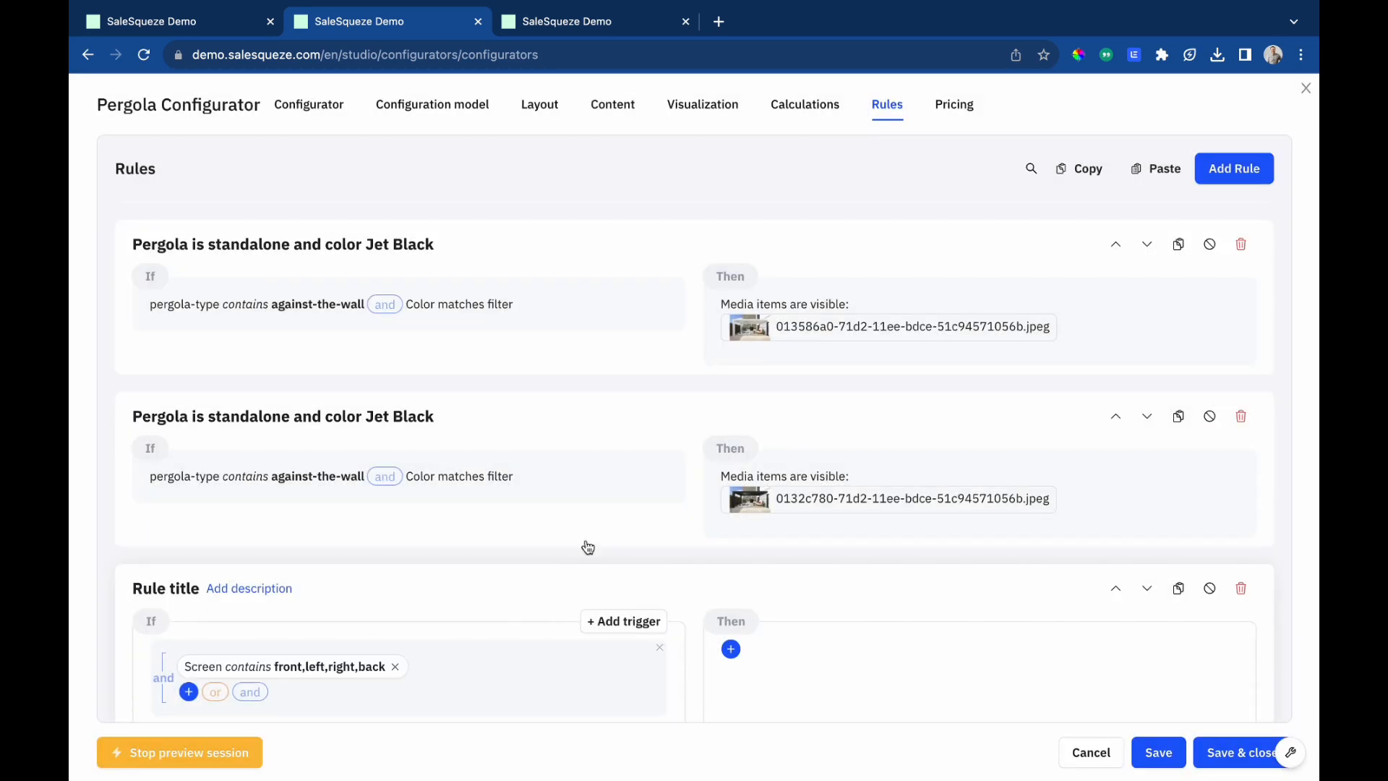
Add a Required component action for the Screen colors component to the new rule's Then section.
{"action": "scroll", "coordinate": [521, 571], "scroll_direction": "down", "scroll_amount": 1}
{"action": "left_click", "coordinate": [730, 611]}
{"action": "mouse_move", "coordinate": [795, 671]}
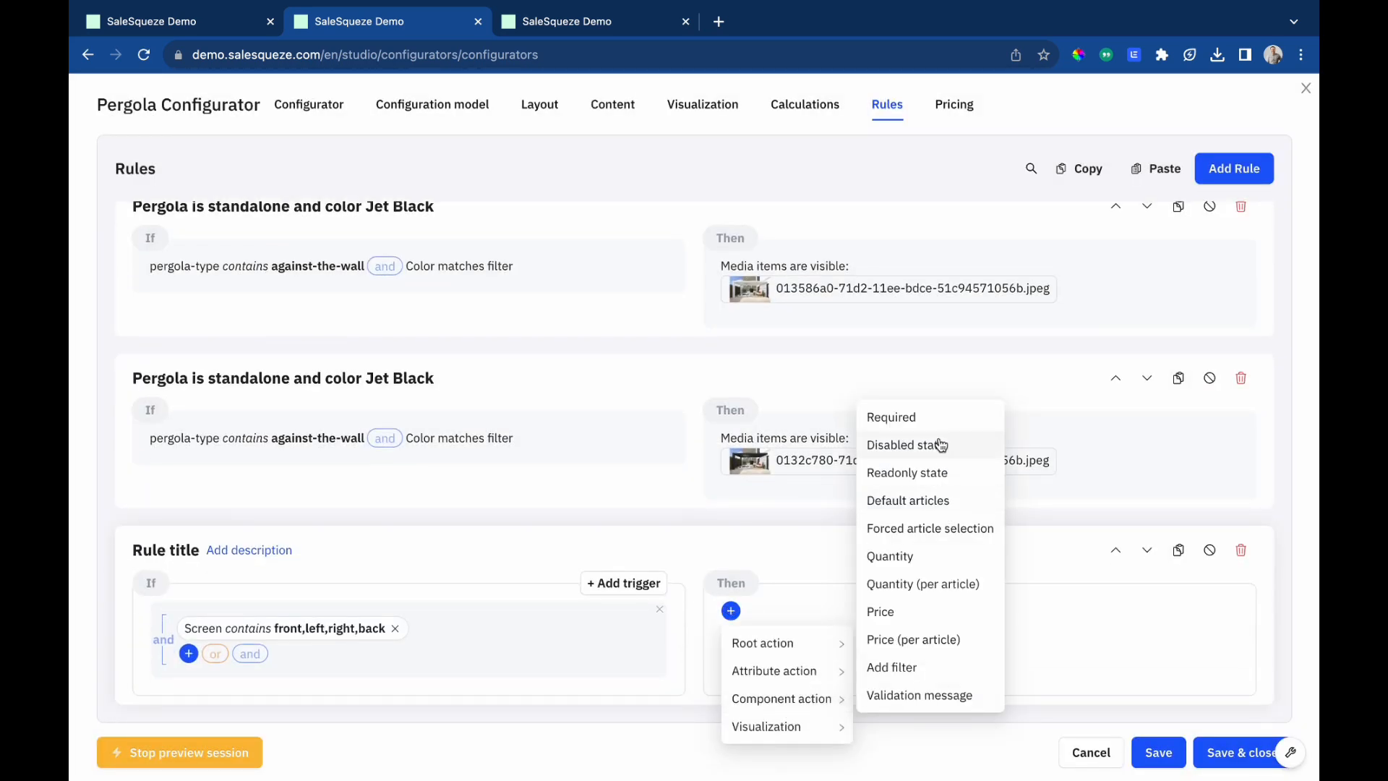
{"action": "left_click", "coordinate": [918, 418]}
{"action": "left_click", "coordinate": [955, 652]}
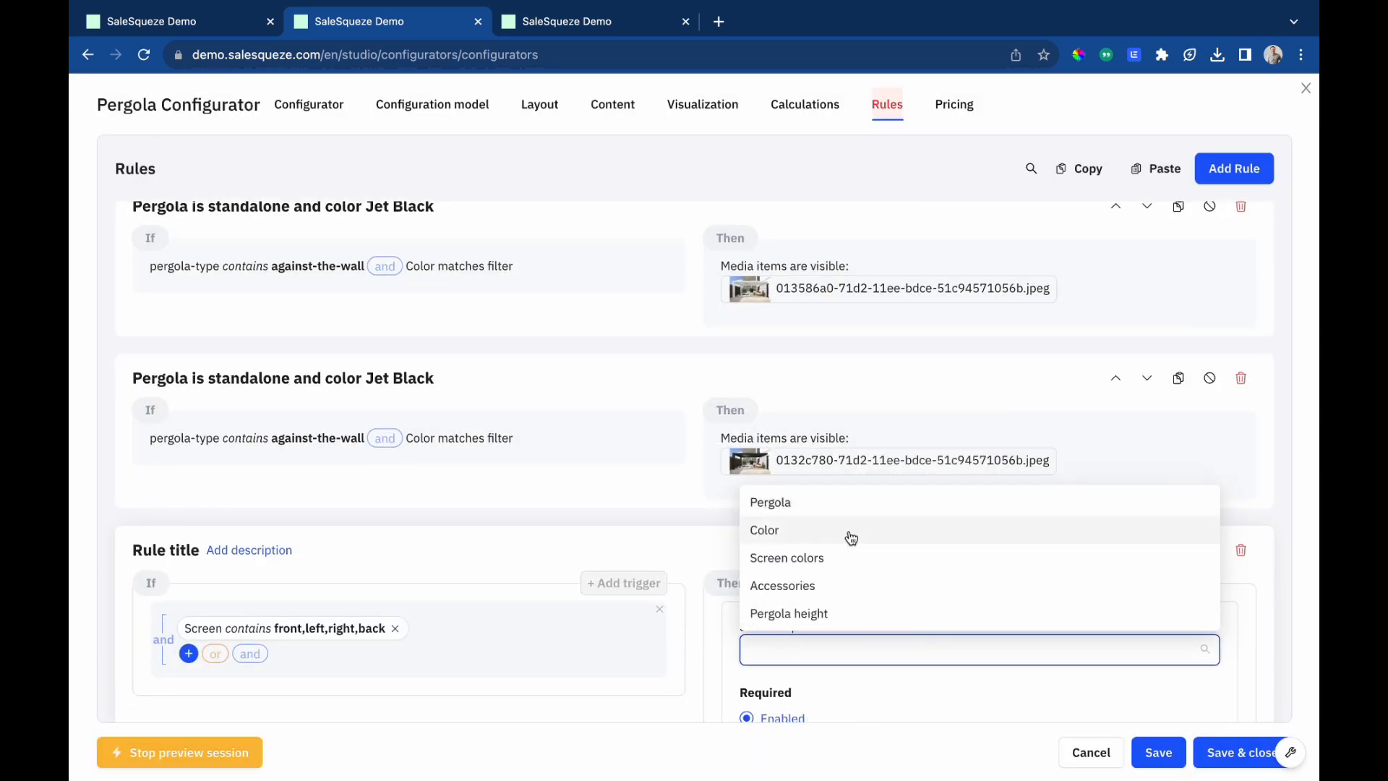
{"action": "left_click", "coordinate": [849, 561]}
{"action": "scroll", "coordinate": [882, 700], "scroll_direction": "down", "scroll_amount": 3}
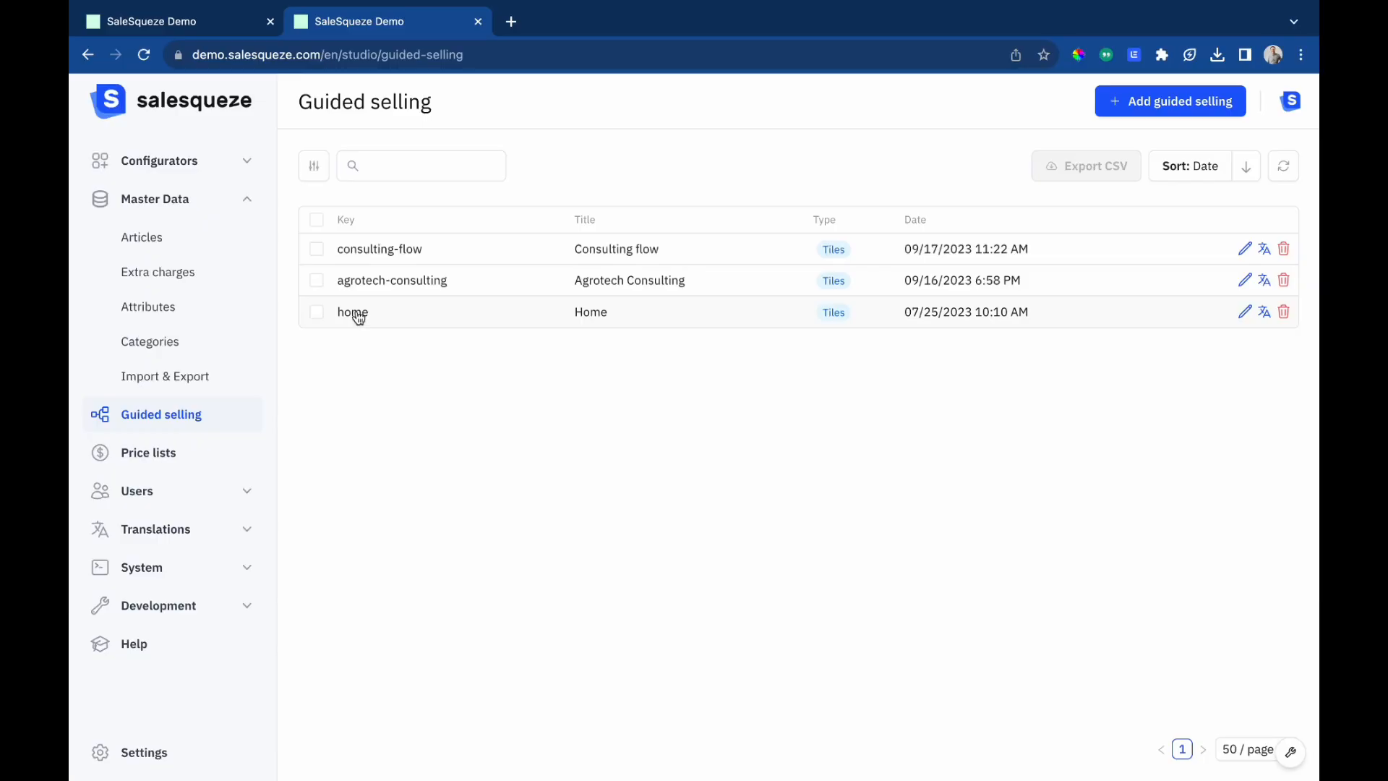
Open the Standalone pergola option of the Select pergola type screen and expand its attribute defaults and products filter.
{"action": "left_click", "coordinate": [357, 314]}
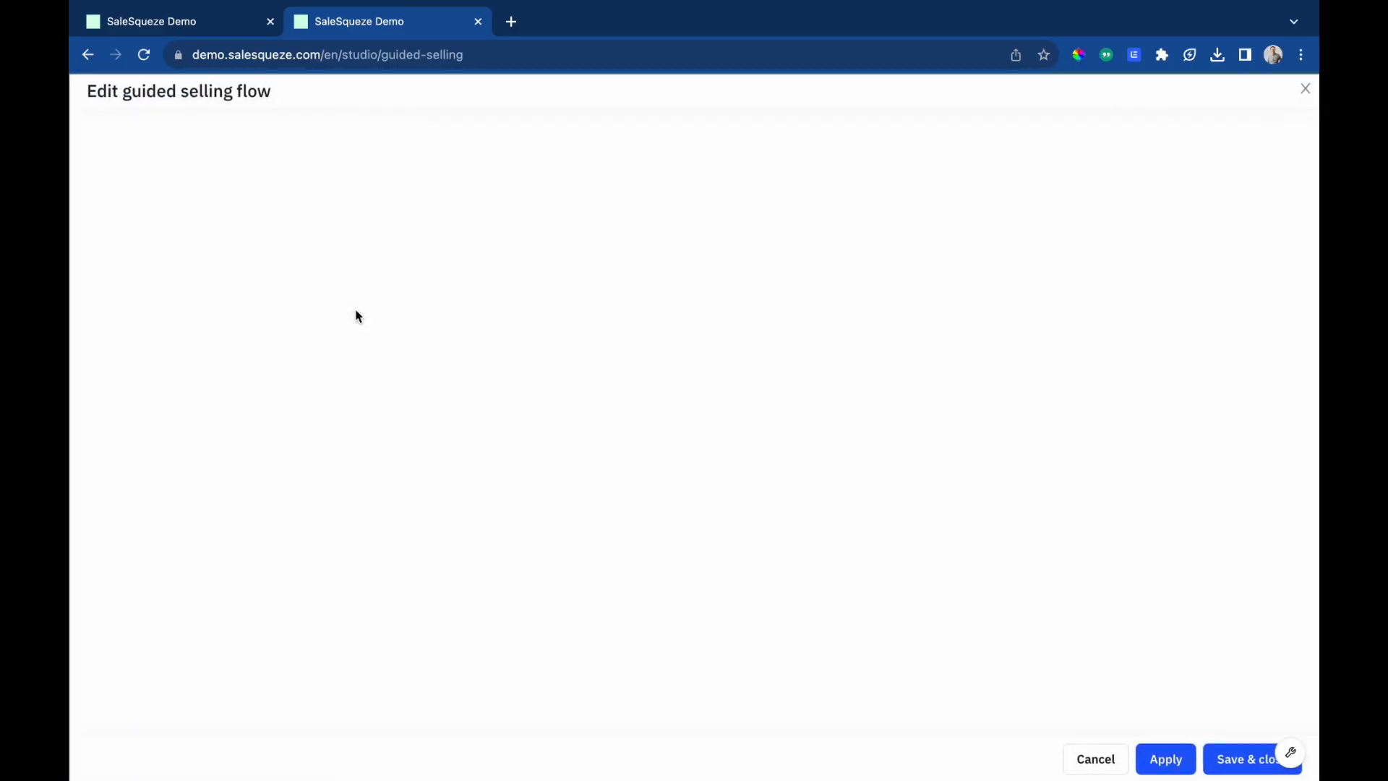
{"action": "scroll", "coordinate": [551, 451], "scroll_direction": "down", "scroll_amount": 1}
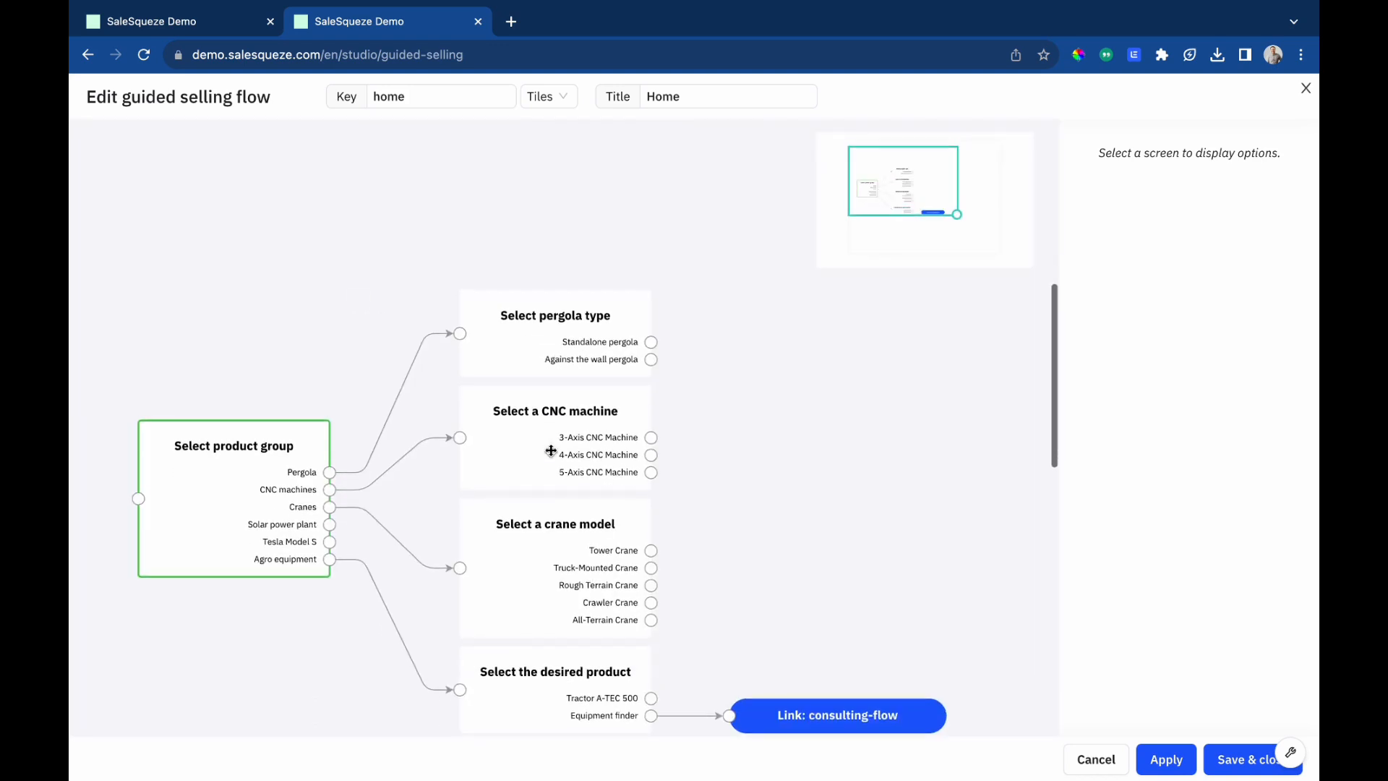
{"action": "left_click", "coordinate": [575, 335]}
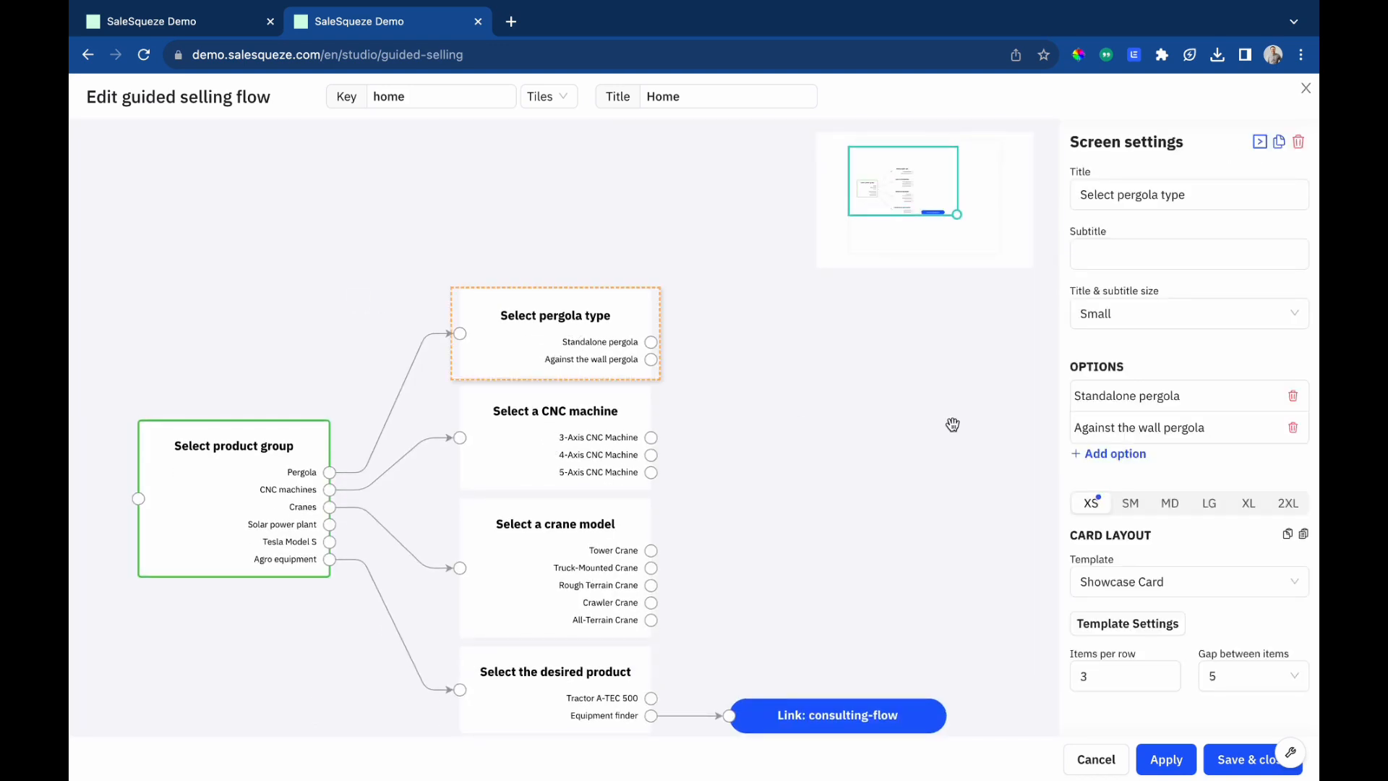
{"action": "left_click", "coordinate": [1162, 396]}
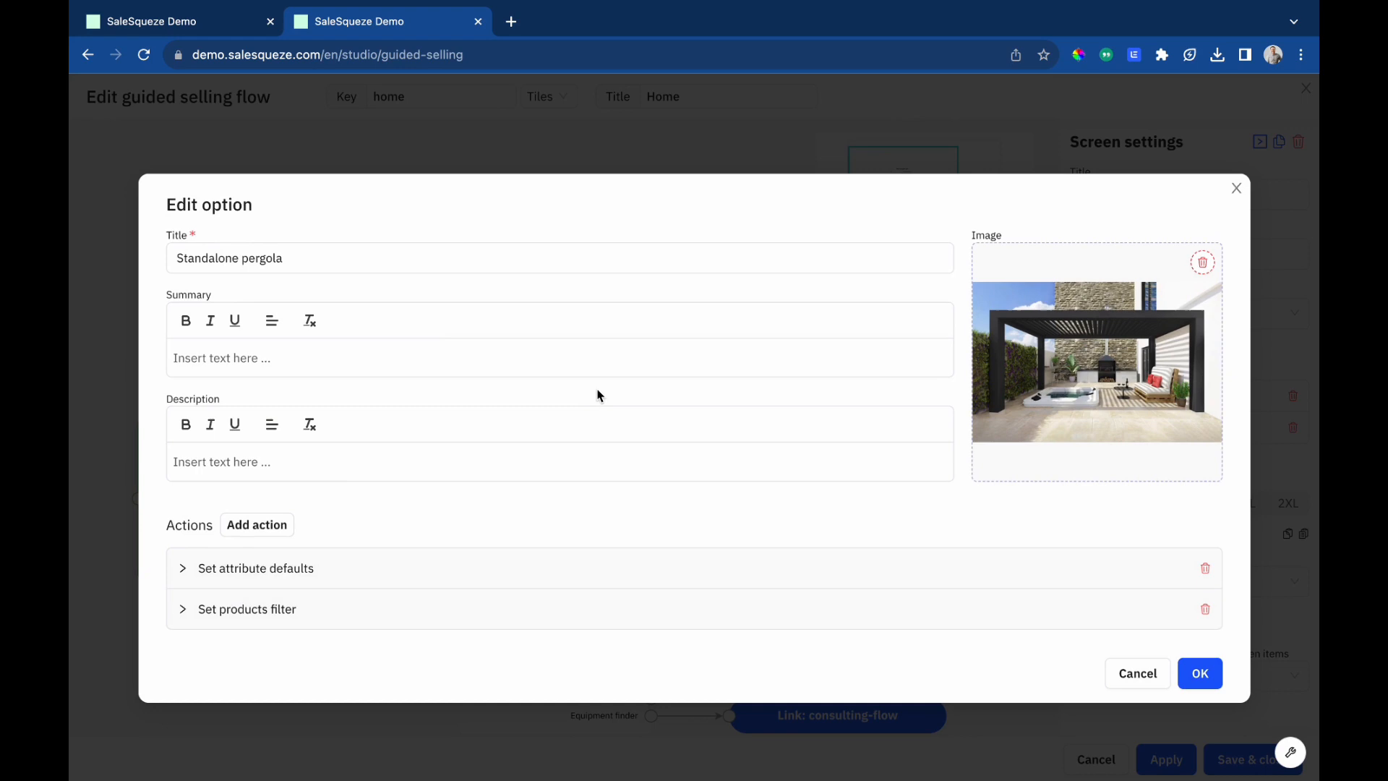
{"action": "left_click", "coordinate": [296, 578]}
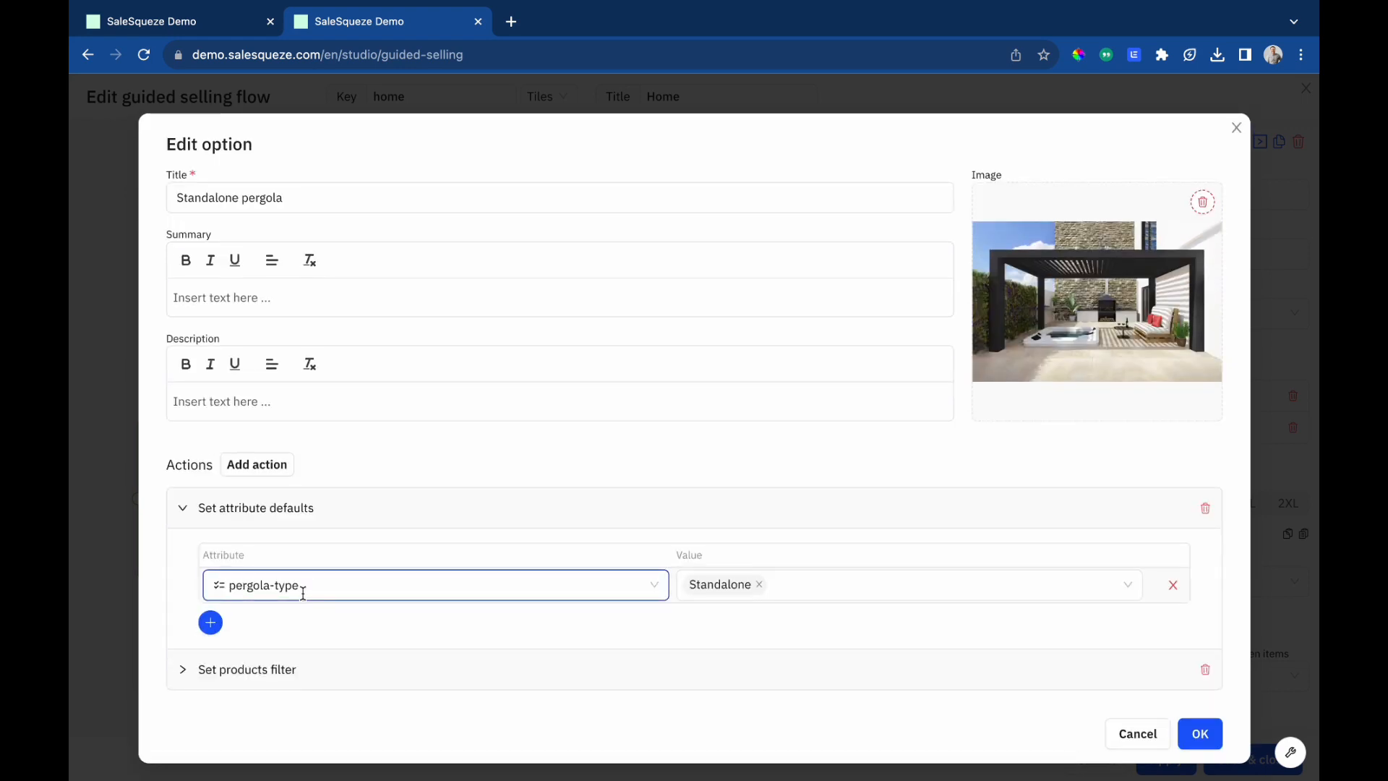
{"action": "left_click", "coordinate": [279, 670]}
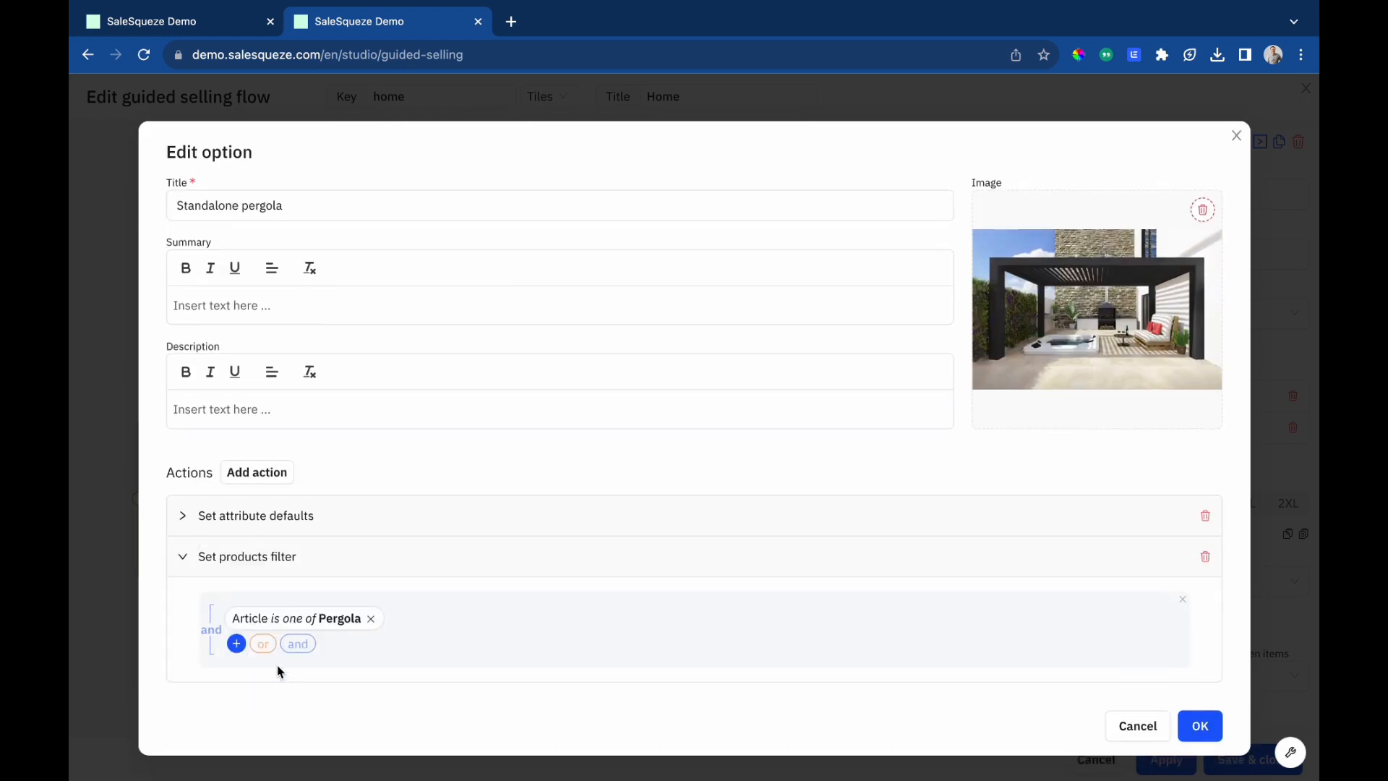
Replace the option's products filter with Article is one of Pergola Configurator and confirm the option.
{"action": "left_click", "coordinate": [371, 618]}
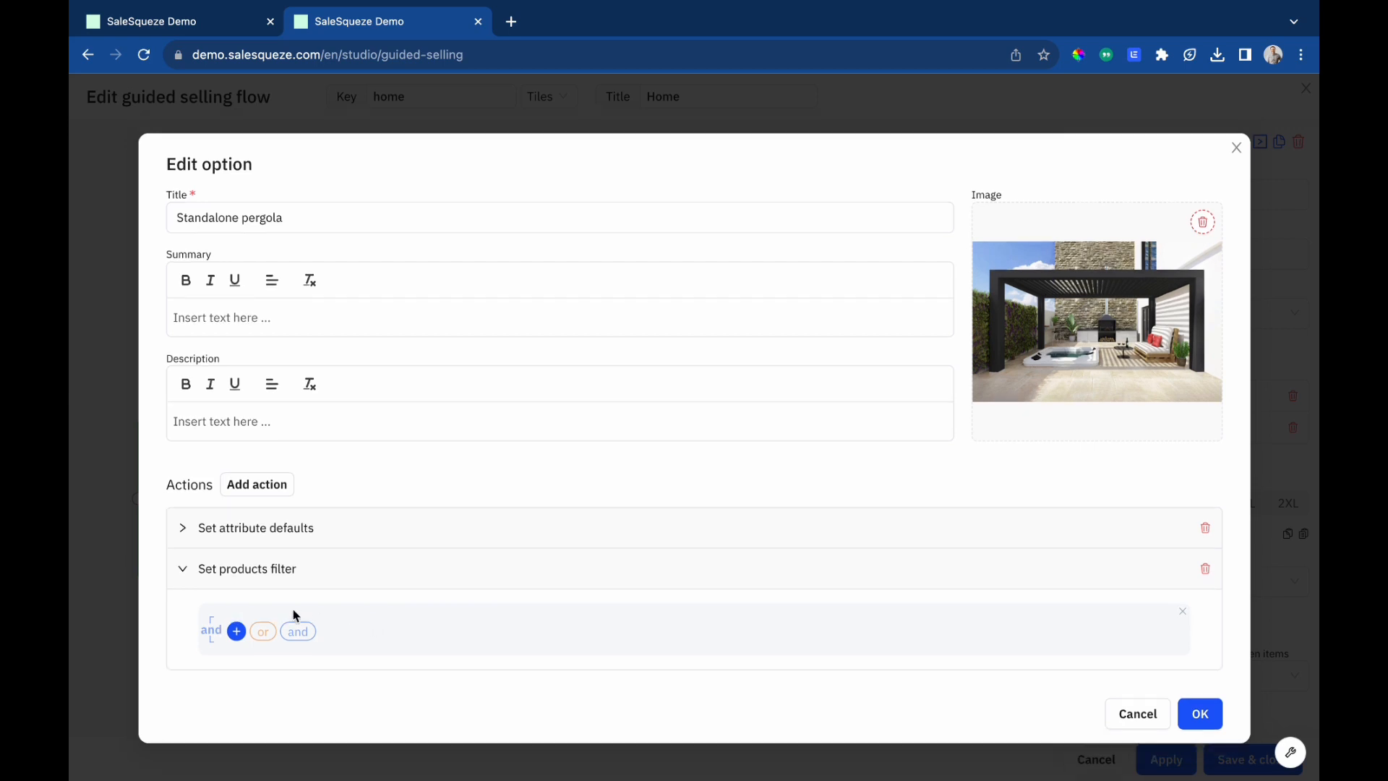
{"action": "left_click", "coordinate": [235, 631]}
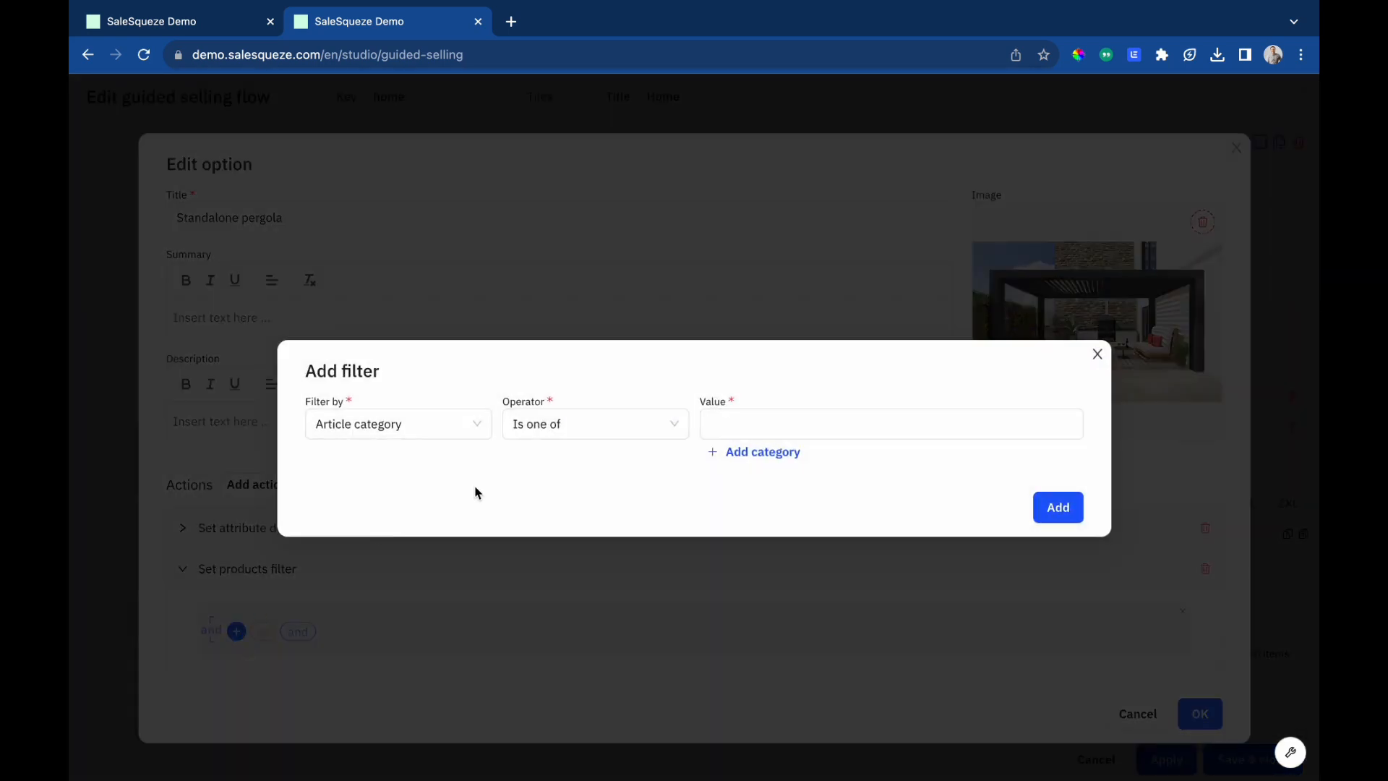
{"action": "left_click", "coordinate": [799, 424]}
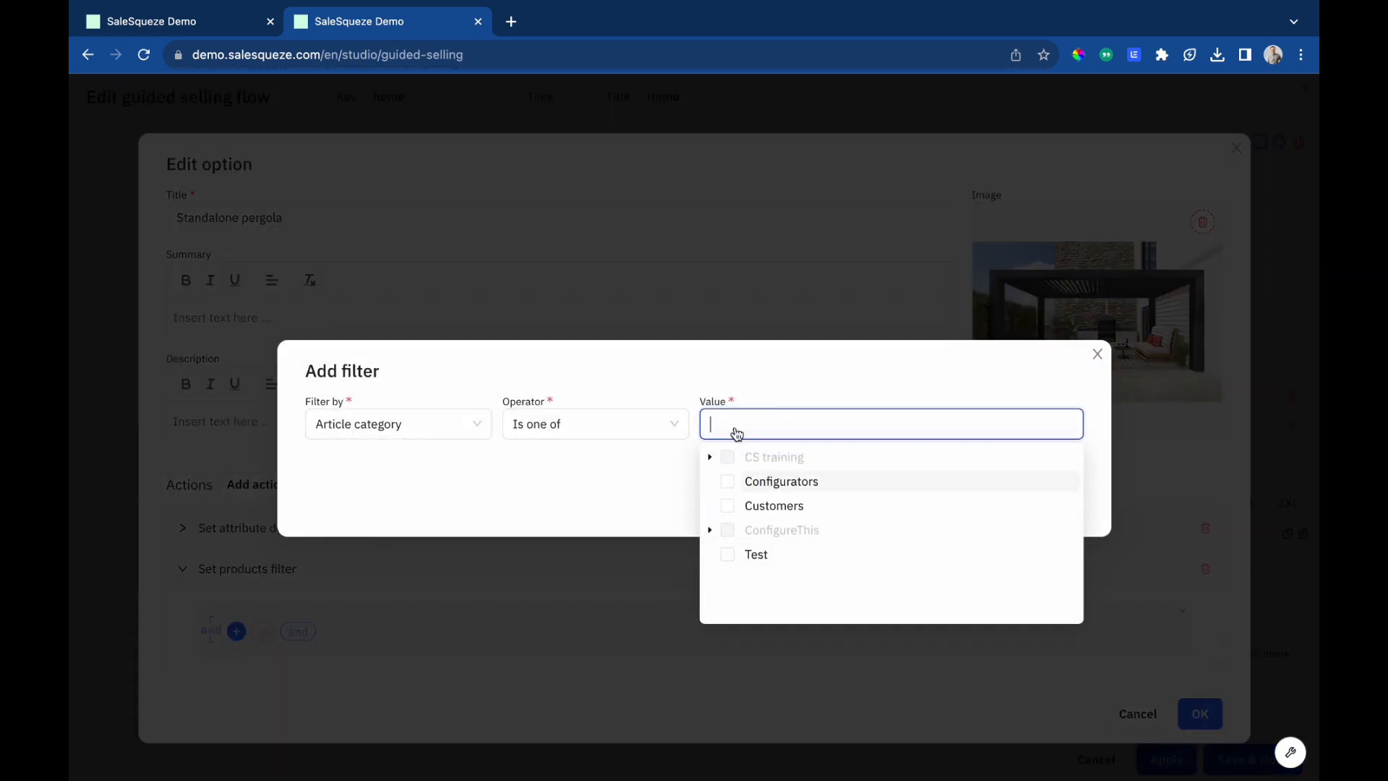
{"action": "type", "text": "P"}
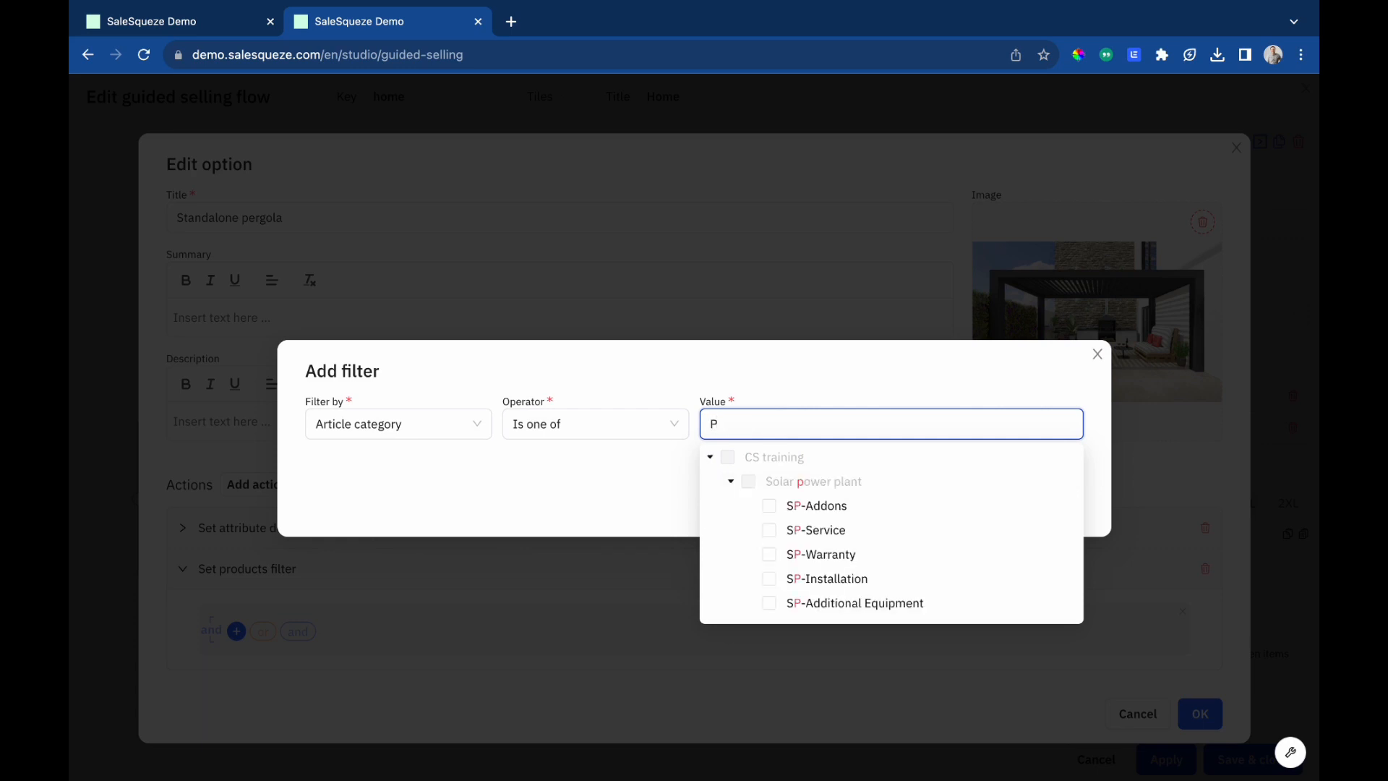
{"action": "left_click", "coordinate": [424, 427]}
{"action": "left_click", "coordinate": [363, 523]}
{"action": "left_click", "coordinate": [882, 435]}
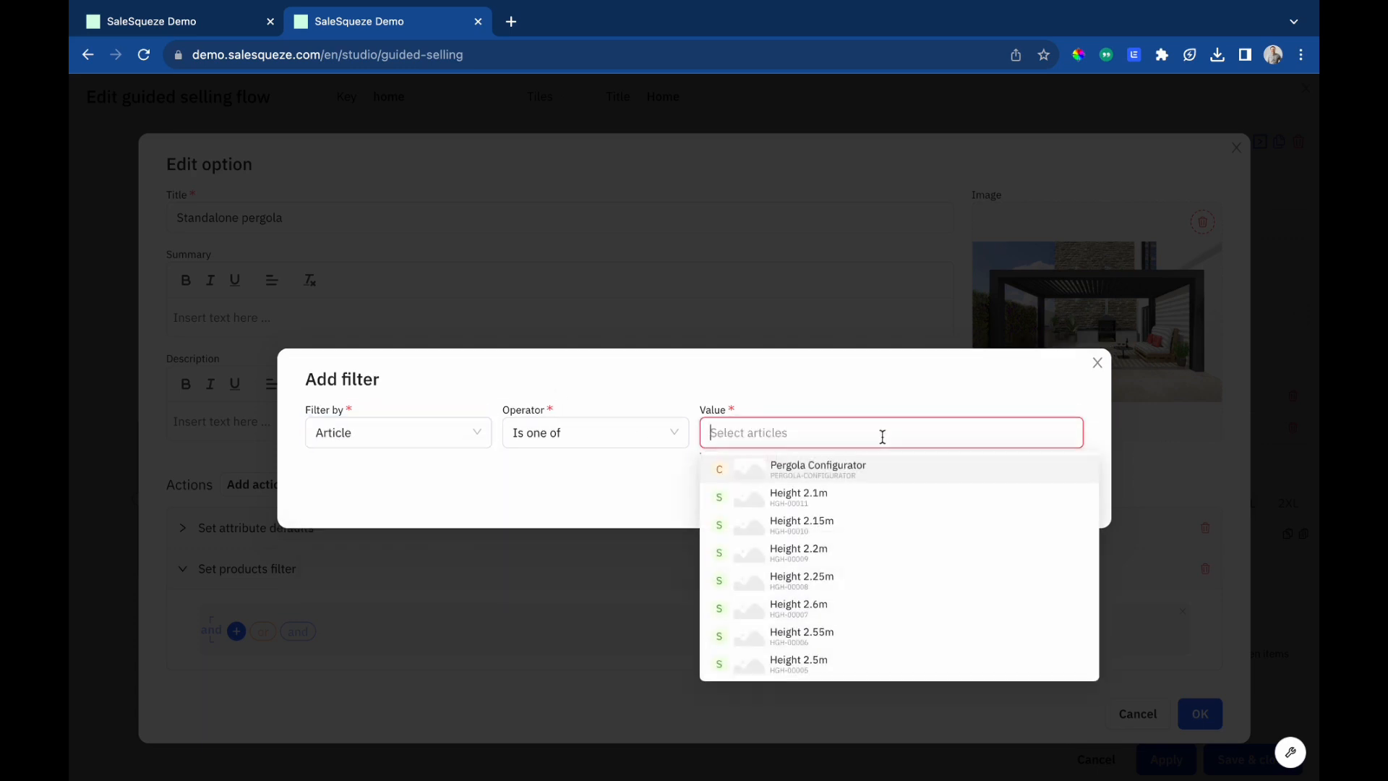
{"action": "type", "text": "Pergo"}
{"action": "left_click", "coordinate": [887, 470]}
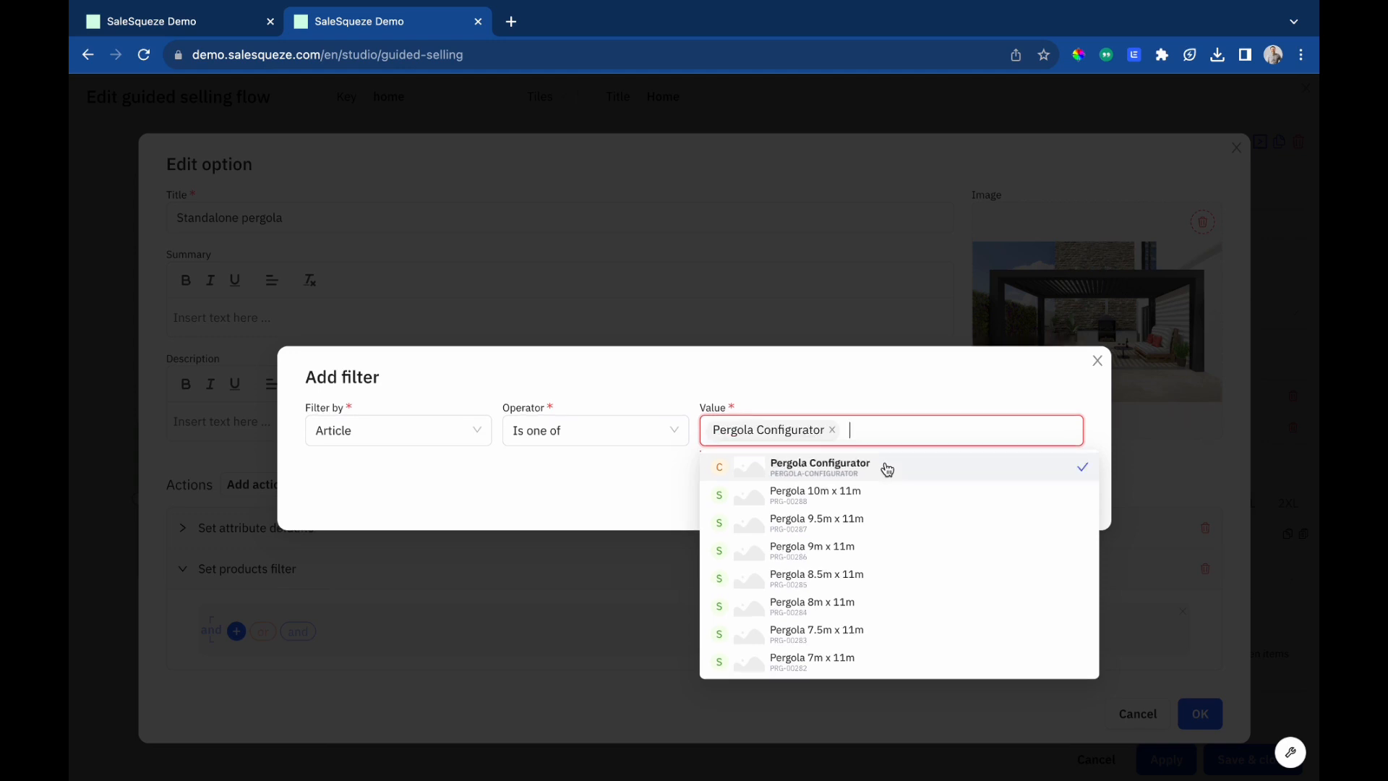
{"action": "left_click", "coordinate": [1025, 403]}
{"action": "left_click", "coordinate": [1052, 495]}
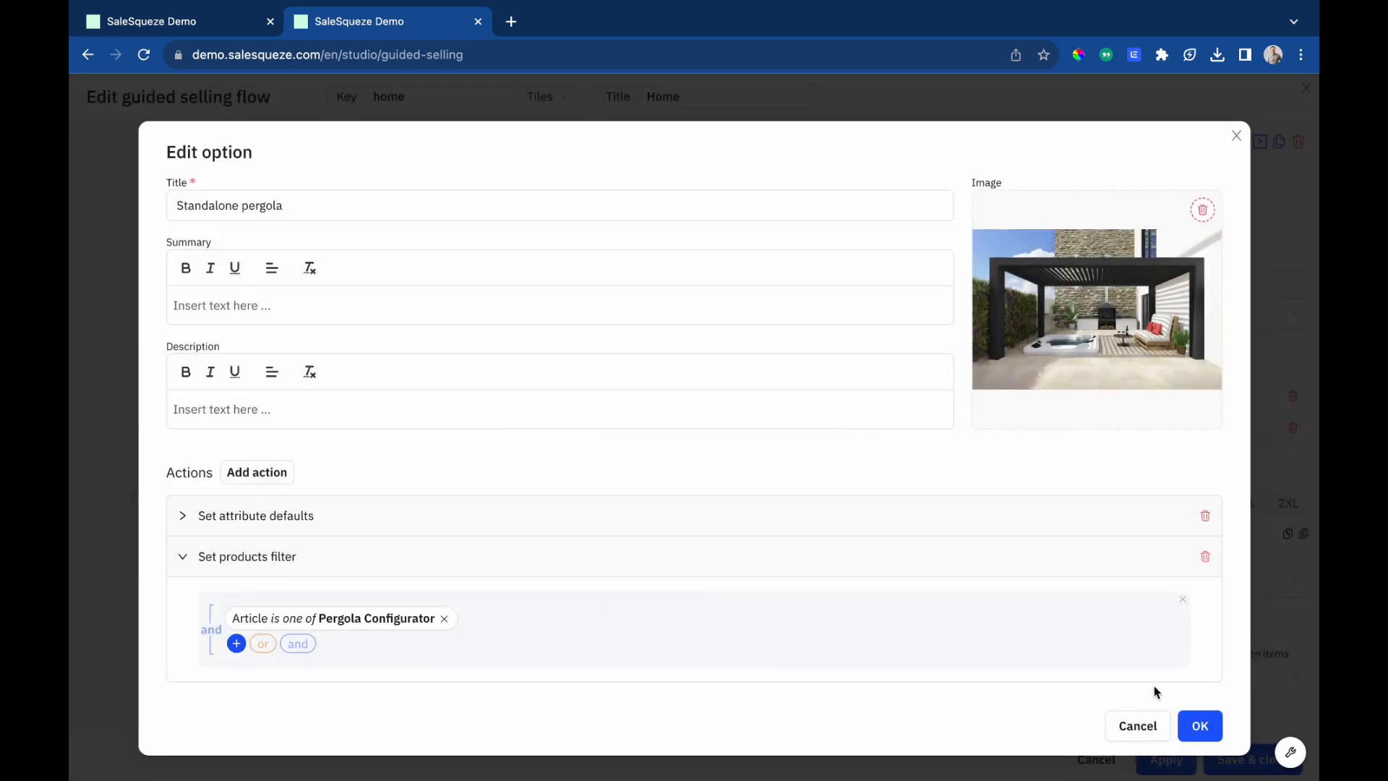
{"action": "left_click", "coordinate": [1199, 725]}
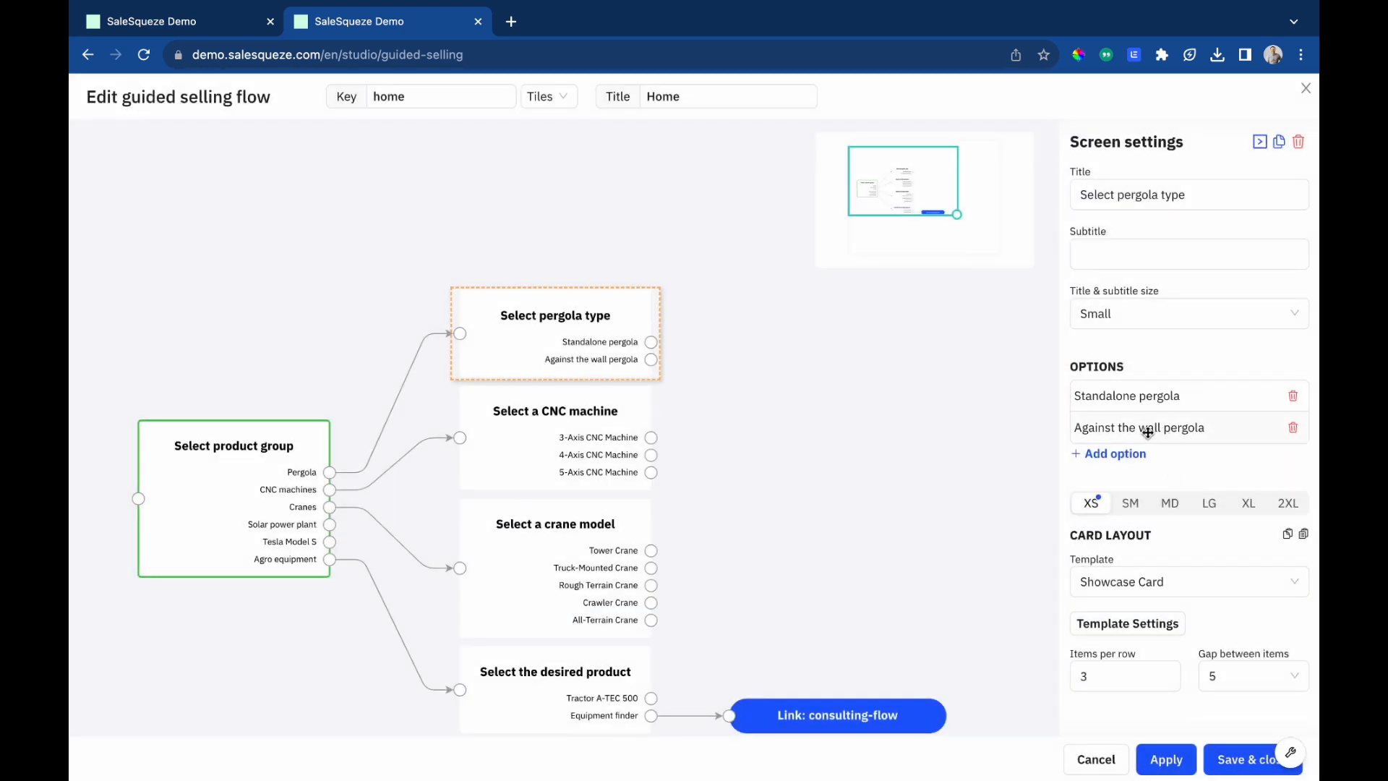
Open the Against the wall pergola option and replace its products filter with Article is one of Pergola Configurator, then confirm.
{"action": "left_click", "coordinate": [1162, 430]}
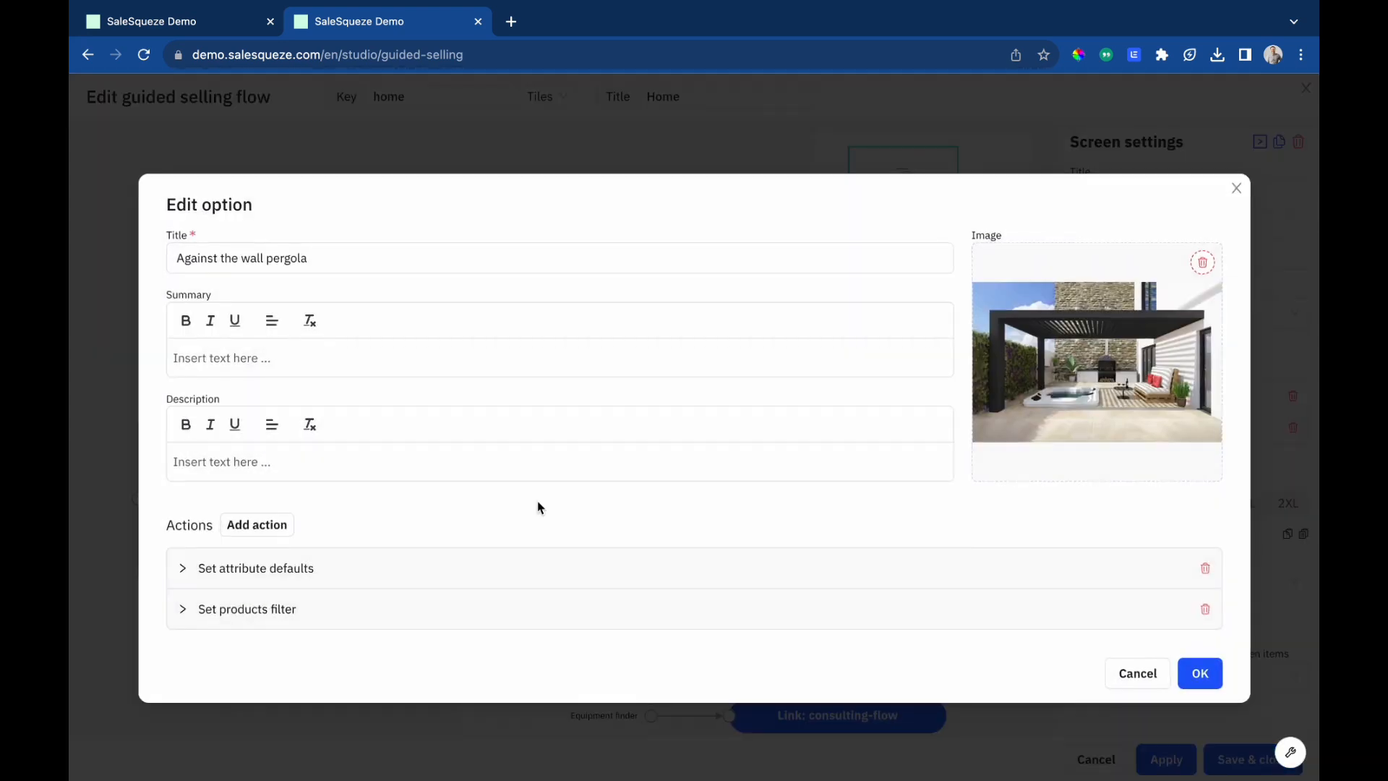
{"action": "left_click", "coordinate": [270, 619]}
{"action": "left_click", "coordinate": [350, 618]}
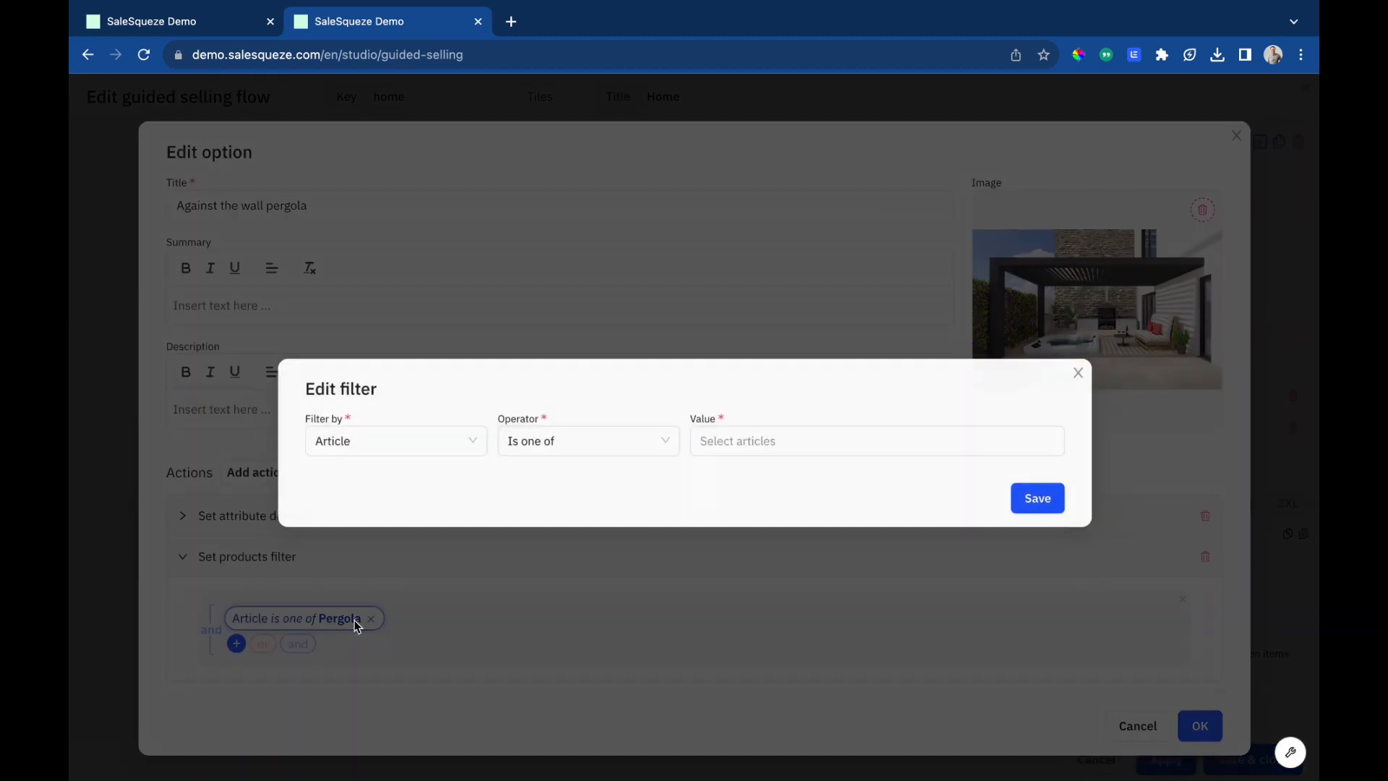
{"action": "left_click", "coordinate": [759, 436]}
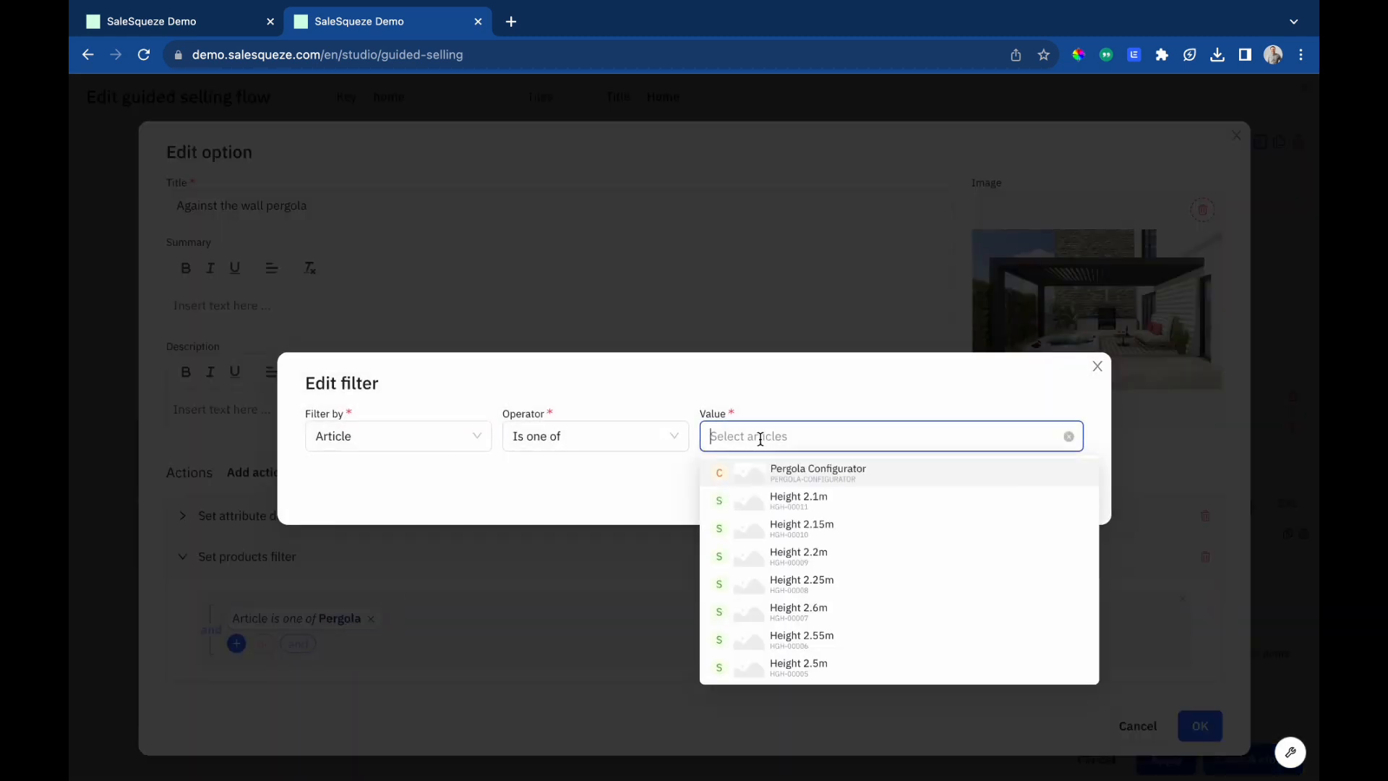
{"action": "type", "text": "Pergola"}
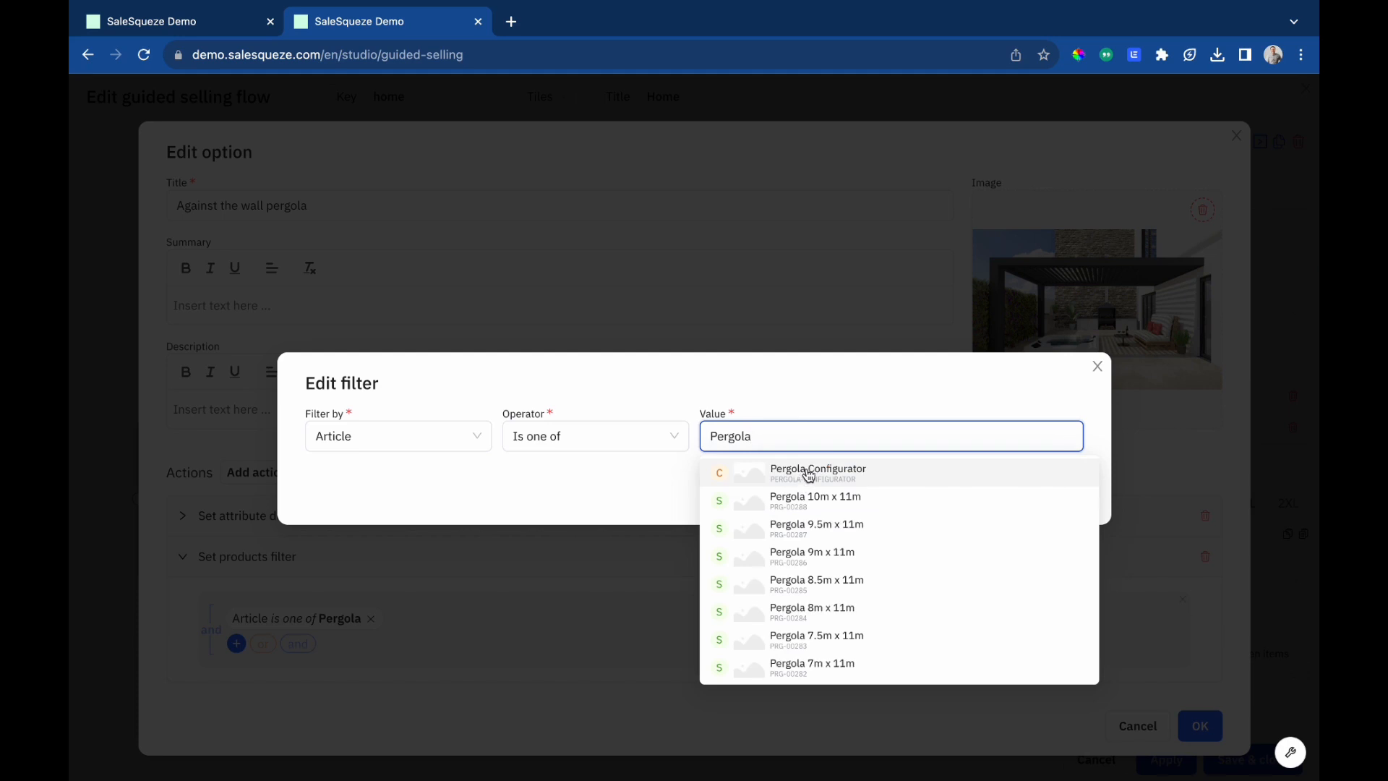
{"action": "left_click", "coordinate": [800, 474]}
{"action": "left_click", "coordinate": [888, 391]}
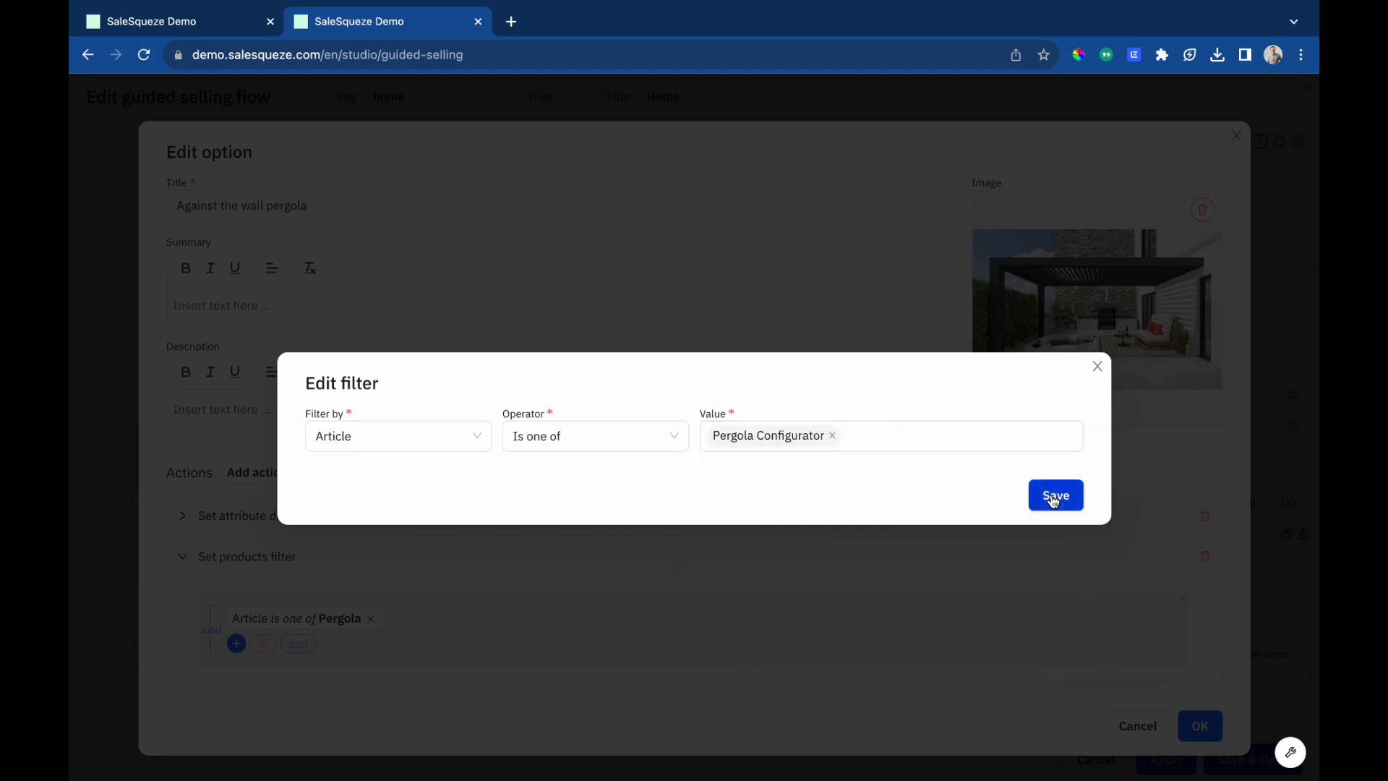
{"action": "left_click", "coordinate": [1054, 498]}
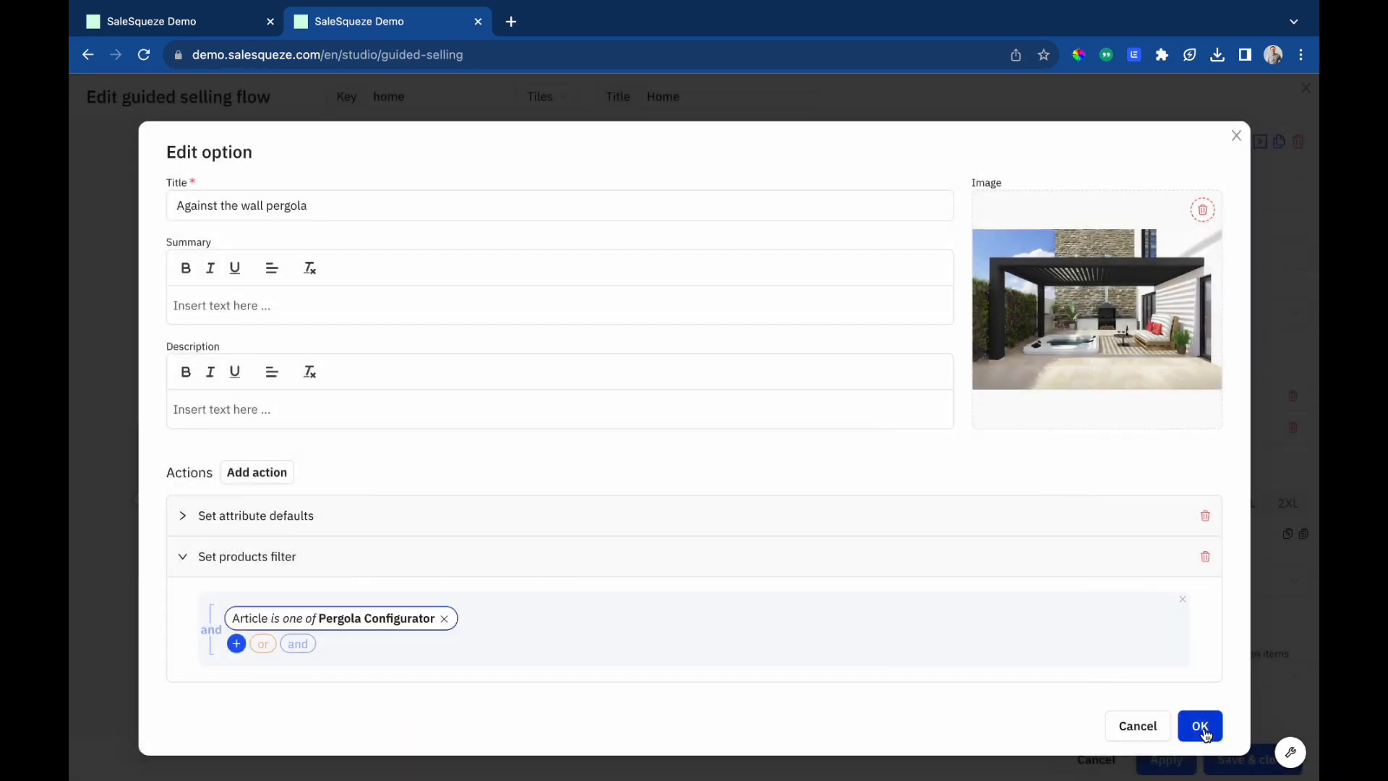
{"action": "left_click", "coordinate": [1200, 730]}
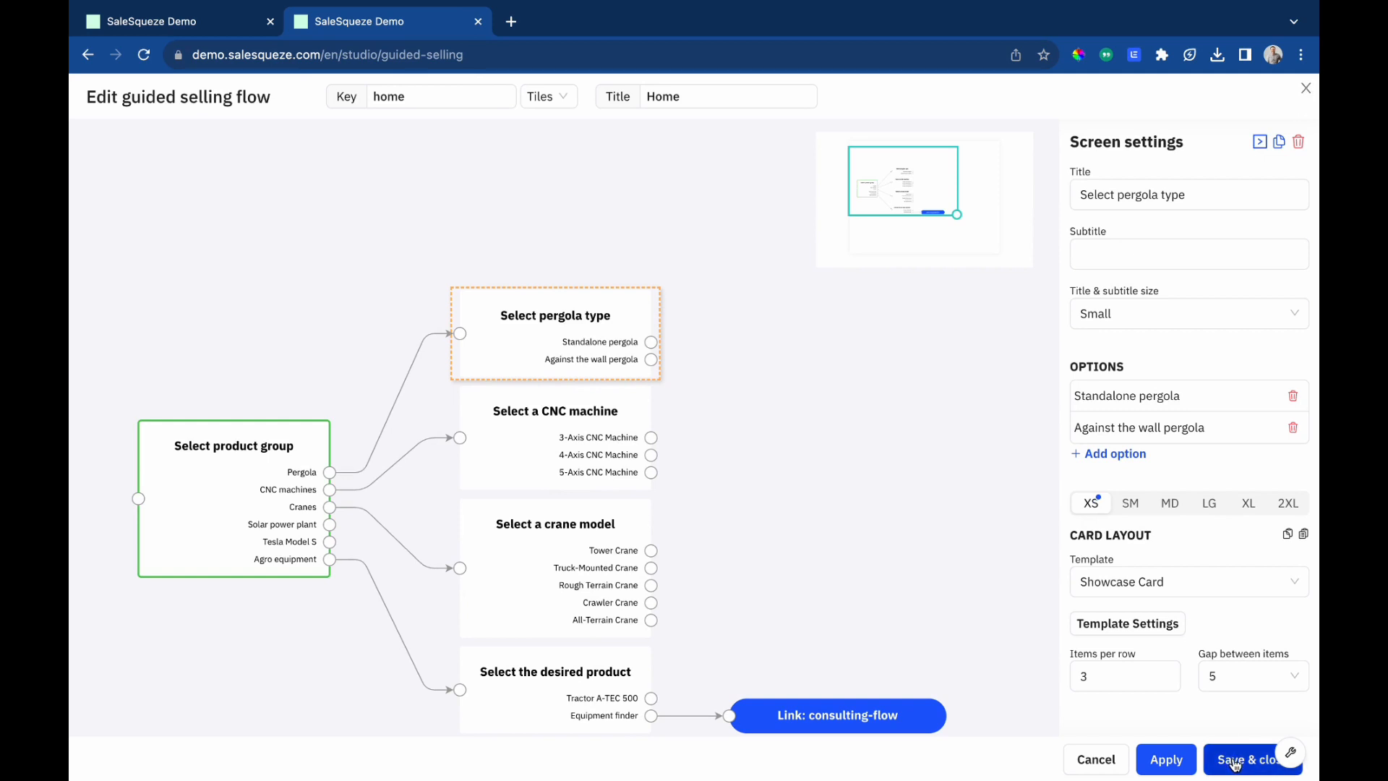
Close the flow editor and open the Standalone pergola type from the Pergola product group in the showroom.
{"action": "left_click", "coordinate": [1306, 91]}
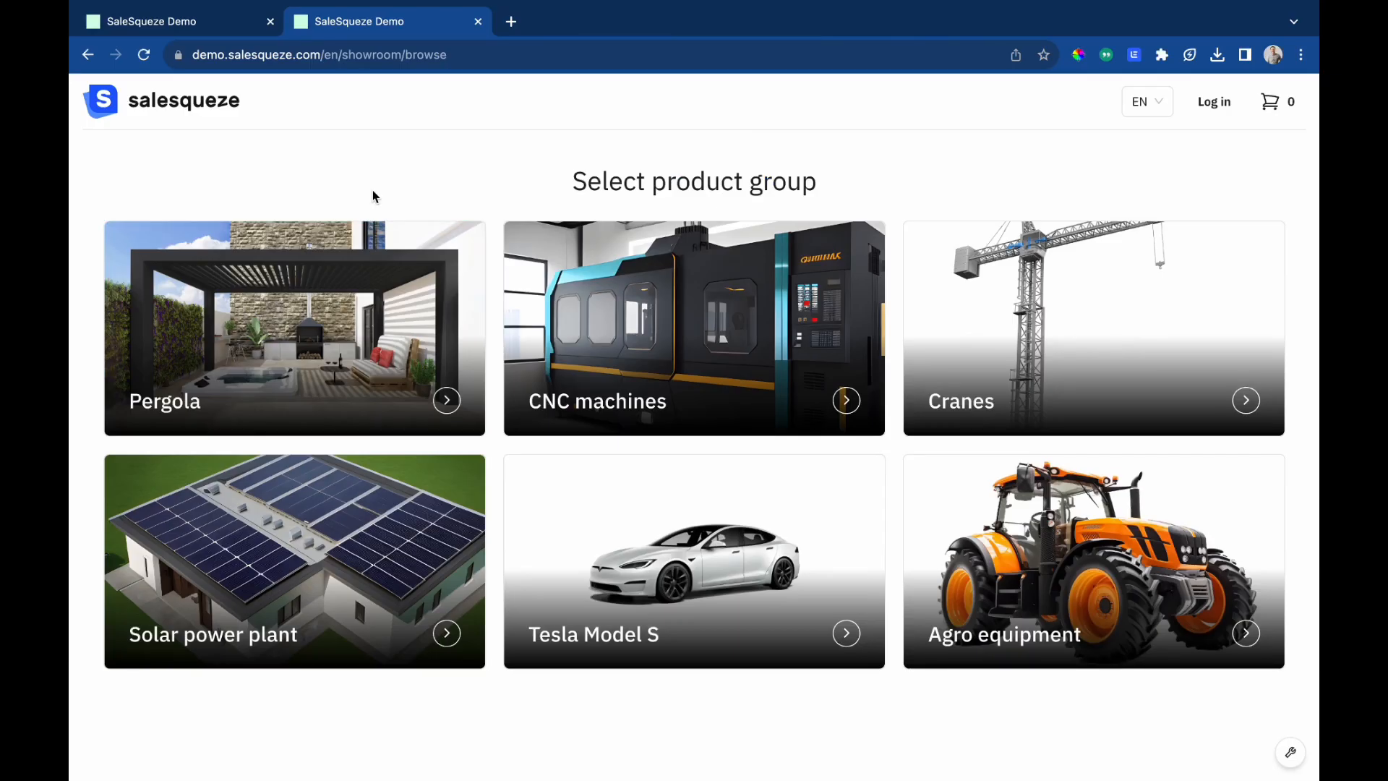
{"action": "left_click", "coordinate": [327, 305]}
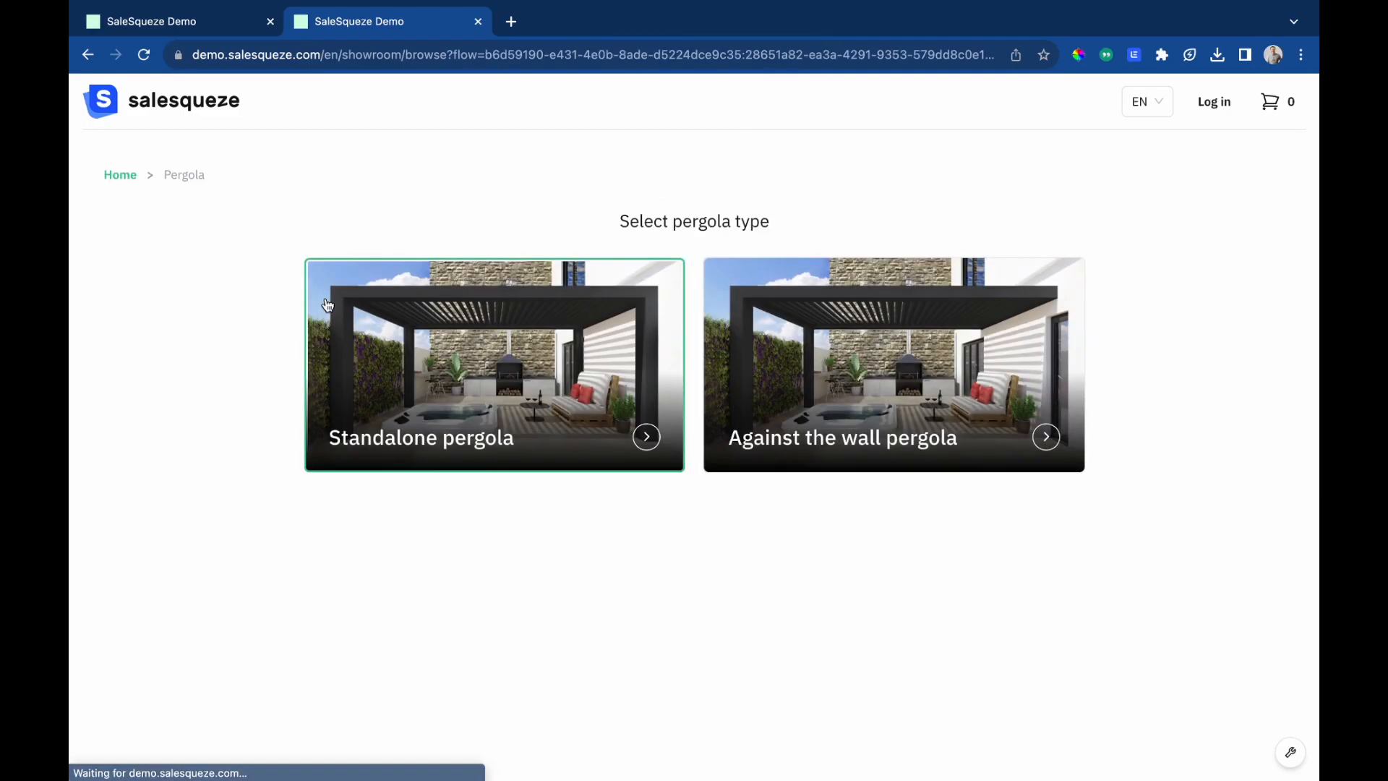
{"action": "left_click", "coordinate": [825, 386]}
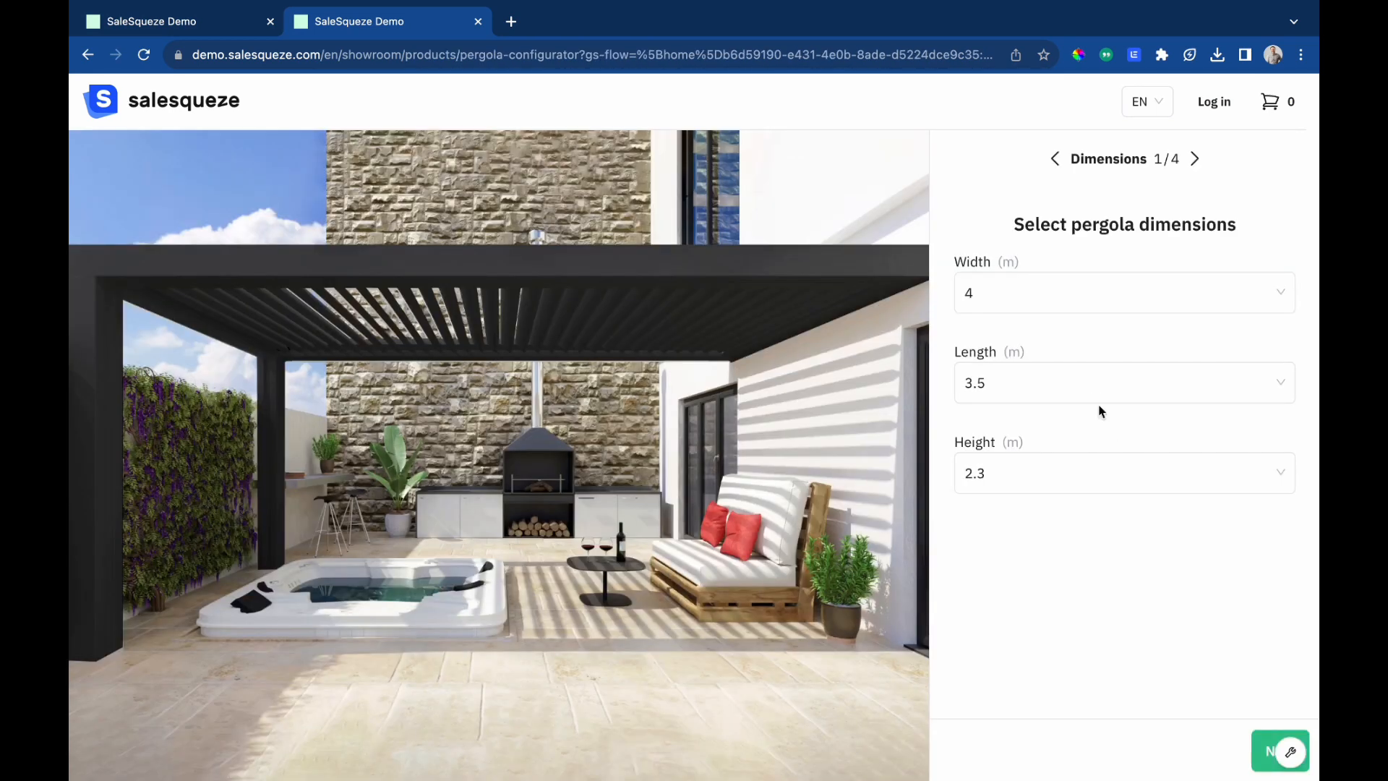
Set the pergola dimensions to width 5, length 4.5 and height 2.45 m and continue.
{"action": "left_click", "coordinate": [1040, 293]}
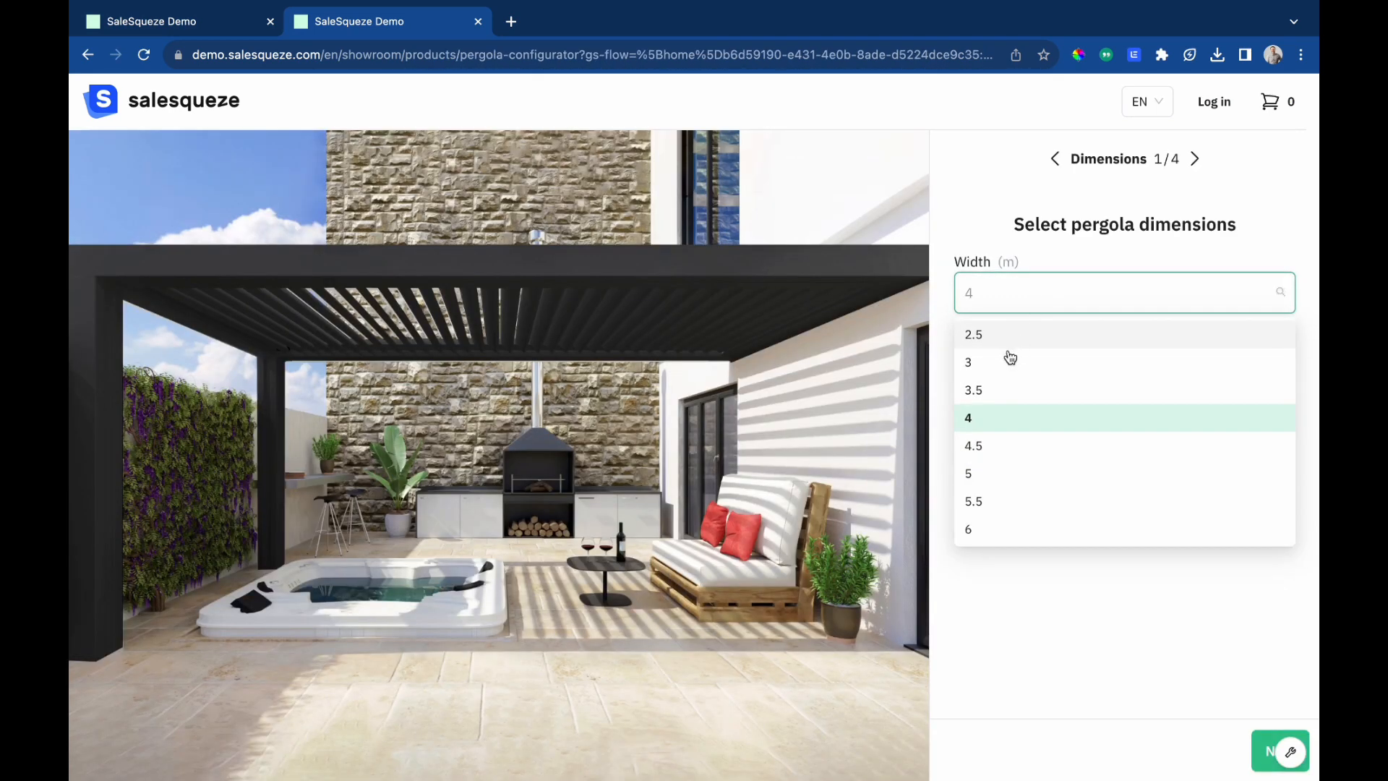
{"action": "left_click", "coordinate": [980, 476]}
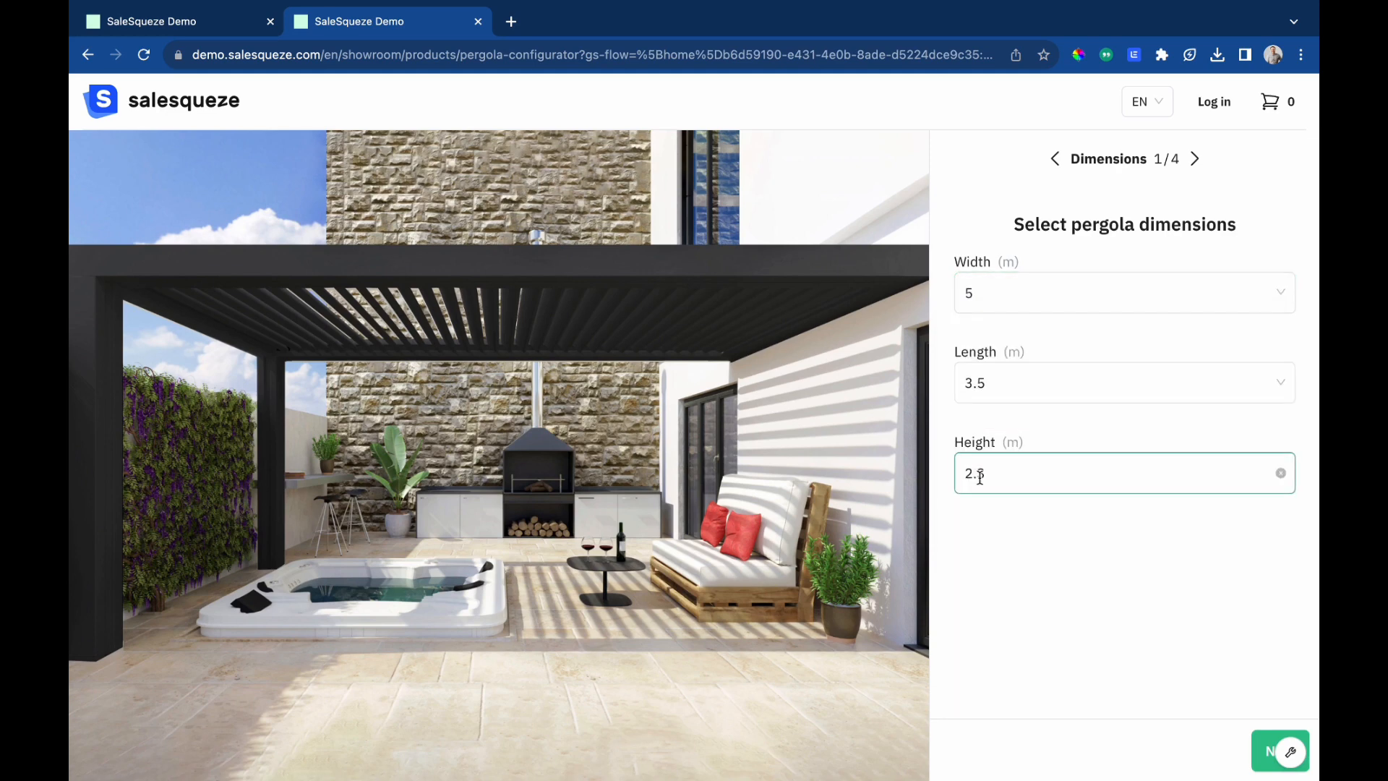
{"action": "left_click", "coordinate": [1008, 372]}
{"action": "left_click", "coordinate": [1018, 533]}
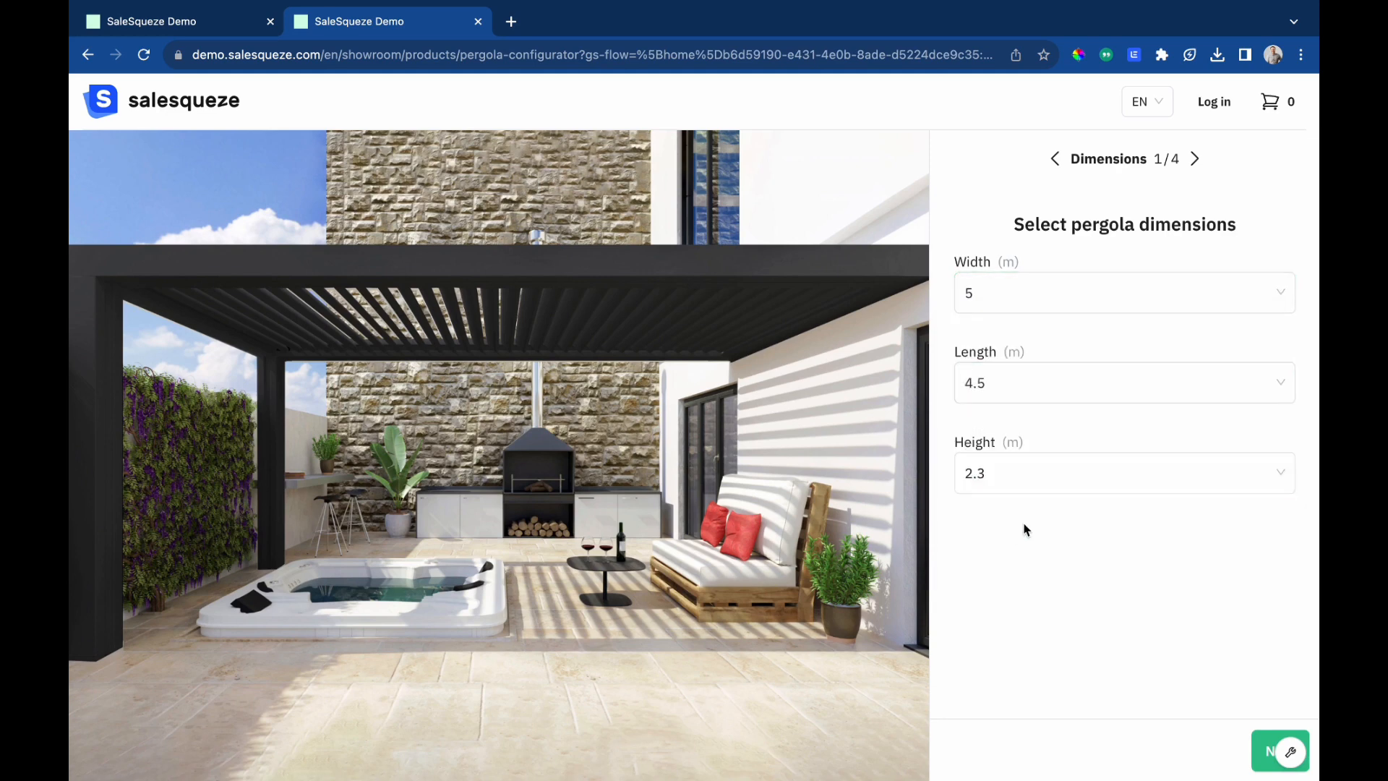
{"action": "left_click", "coordinate": [1047, 480]}
{"action": "left_click", "coordinate": [1007, 595]}
{"action": "left_click", "coordinate": [1271, 759]}
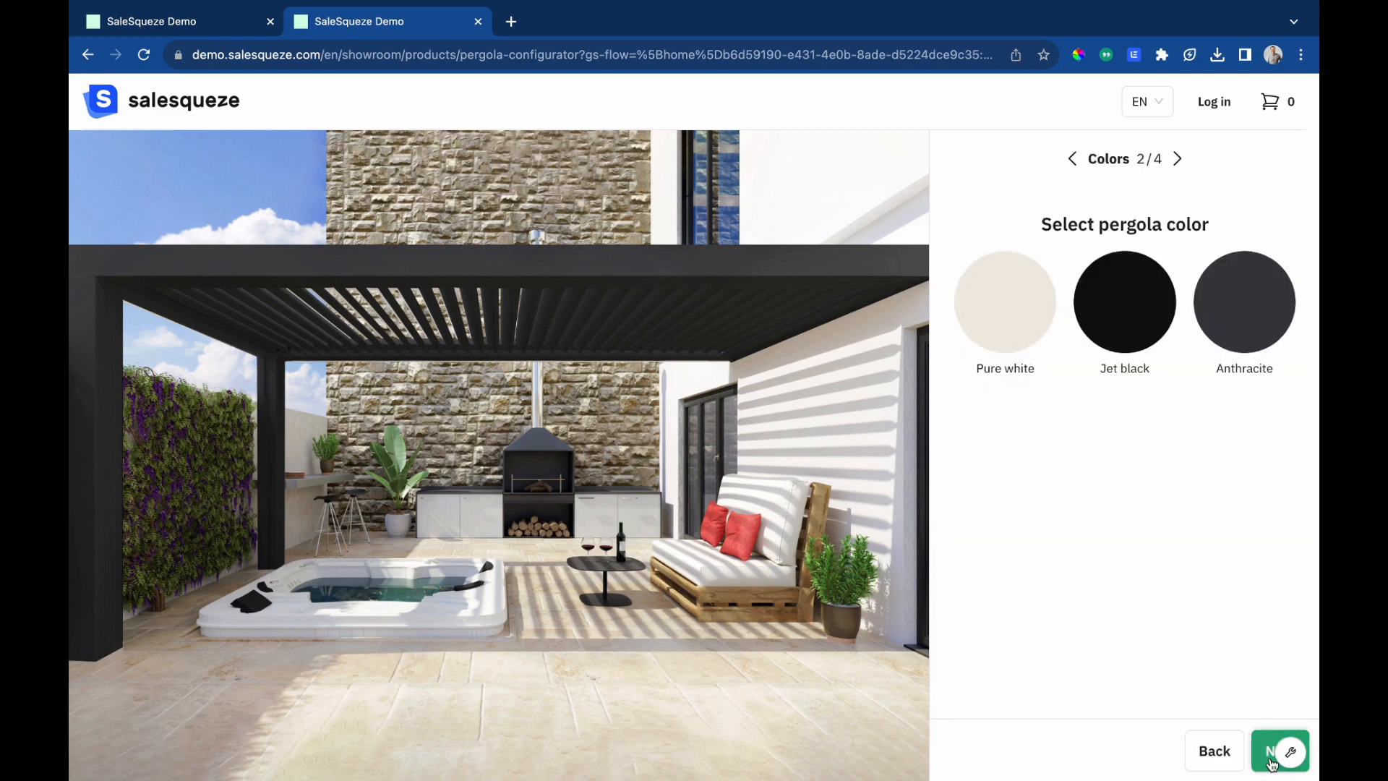
Try the pergola colours, settle on Pure white, and continue to screens.
{"action": "left_click", "coordinate": [1140, 319]}
{"action": "left_click", "coordinate": [1005, 316]}
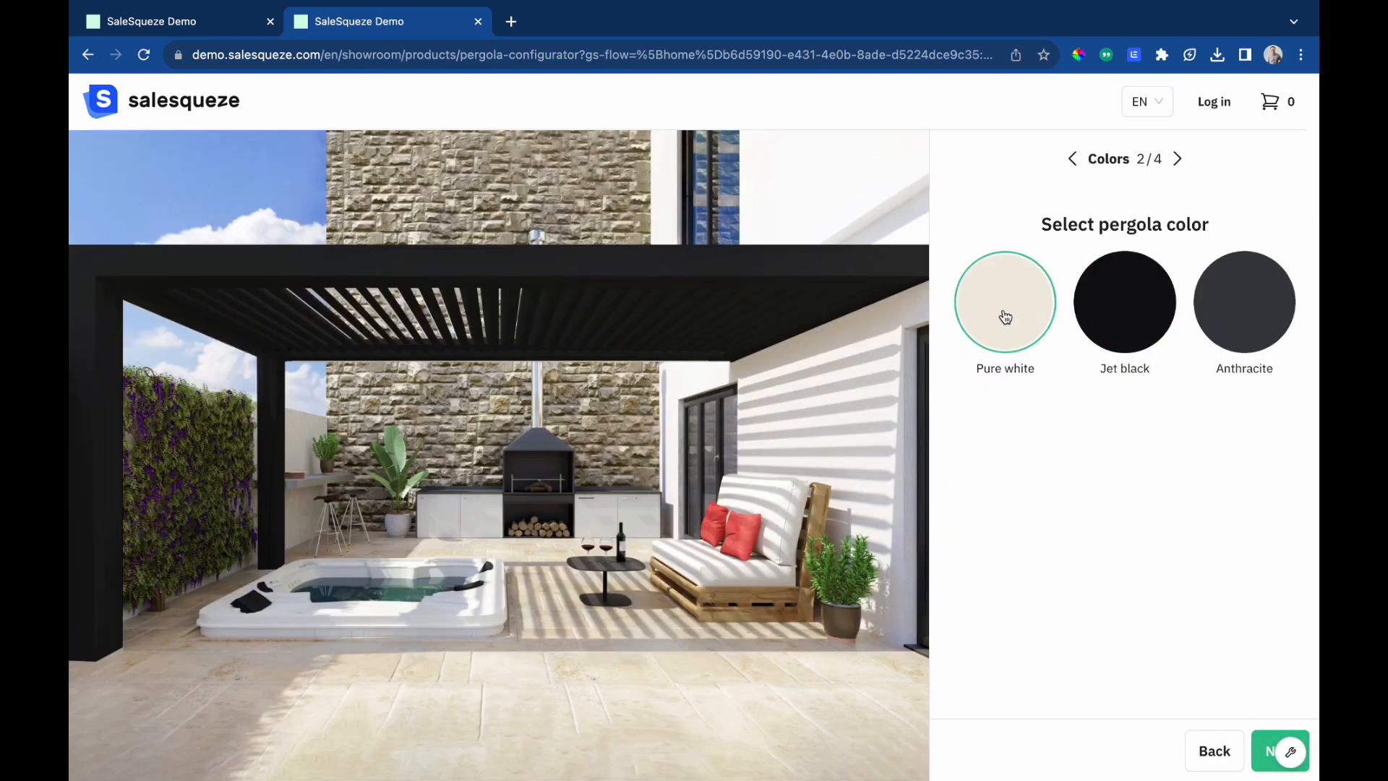
{"action": "left_click", "coordinate": [1110, 320]}
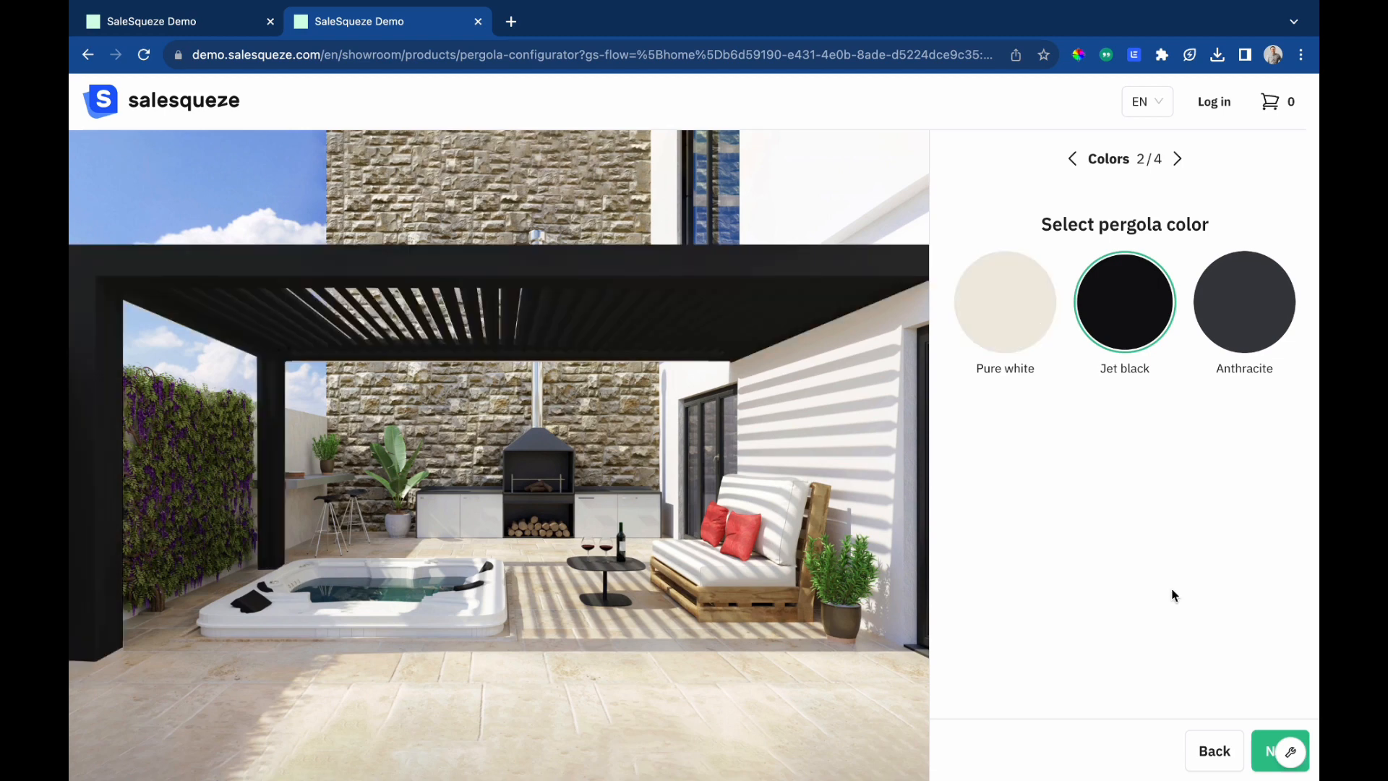
{"action": "left_click", "coordinate": [1021, 324]}
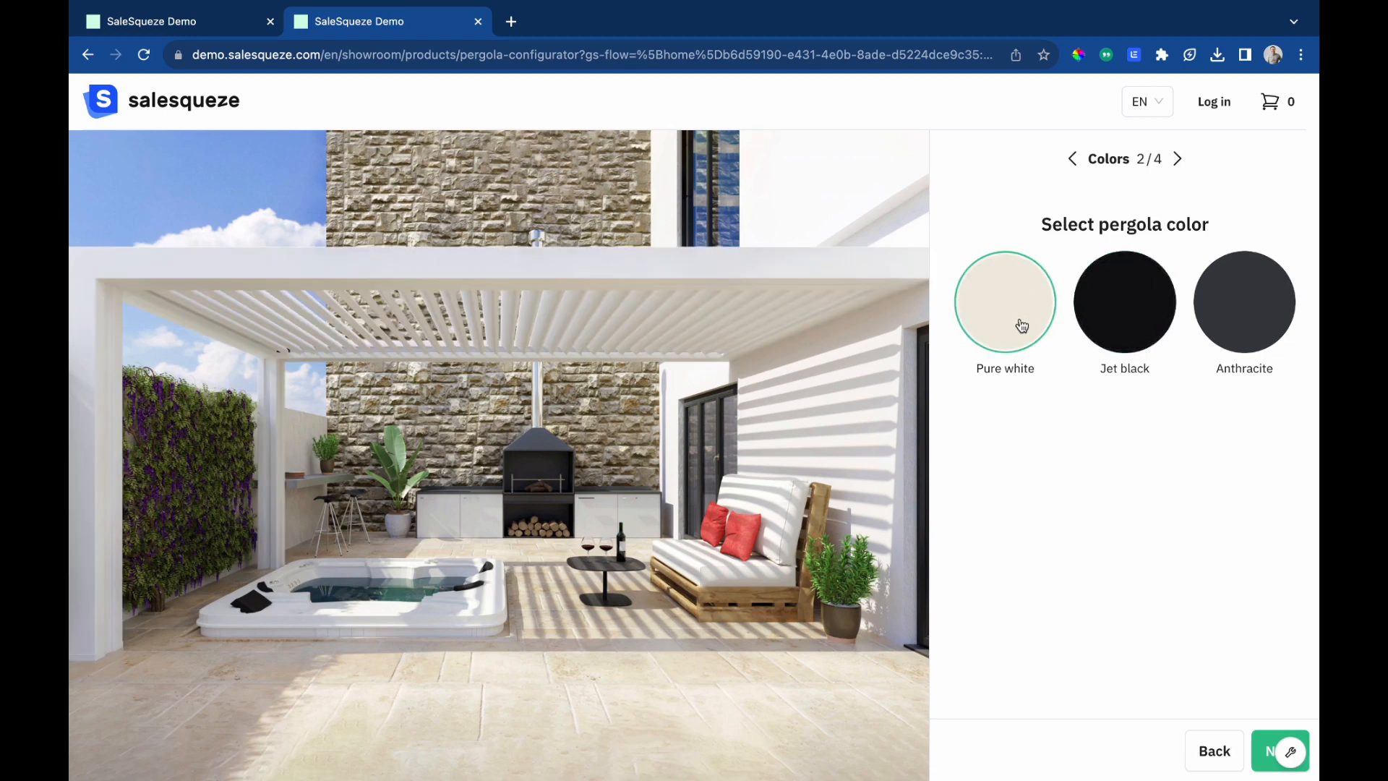
{"action": "left_click", "coordinate": [1266, 750]}
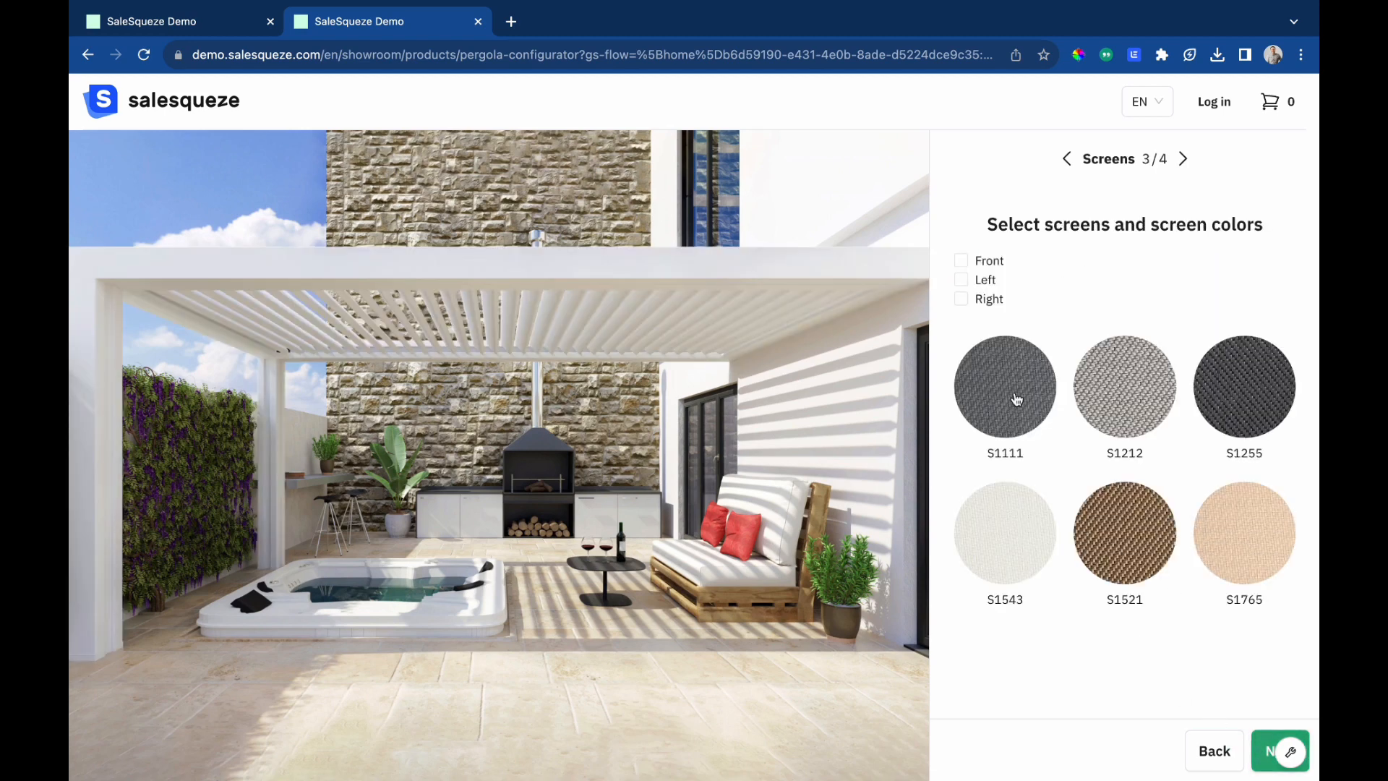
Select Front, Left and Right screens with screen color S1255 and continue to accessories.
{"action": "left_click", "coordinate": [976, 267]}
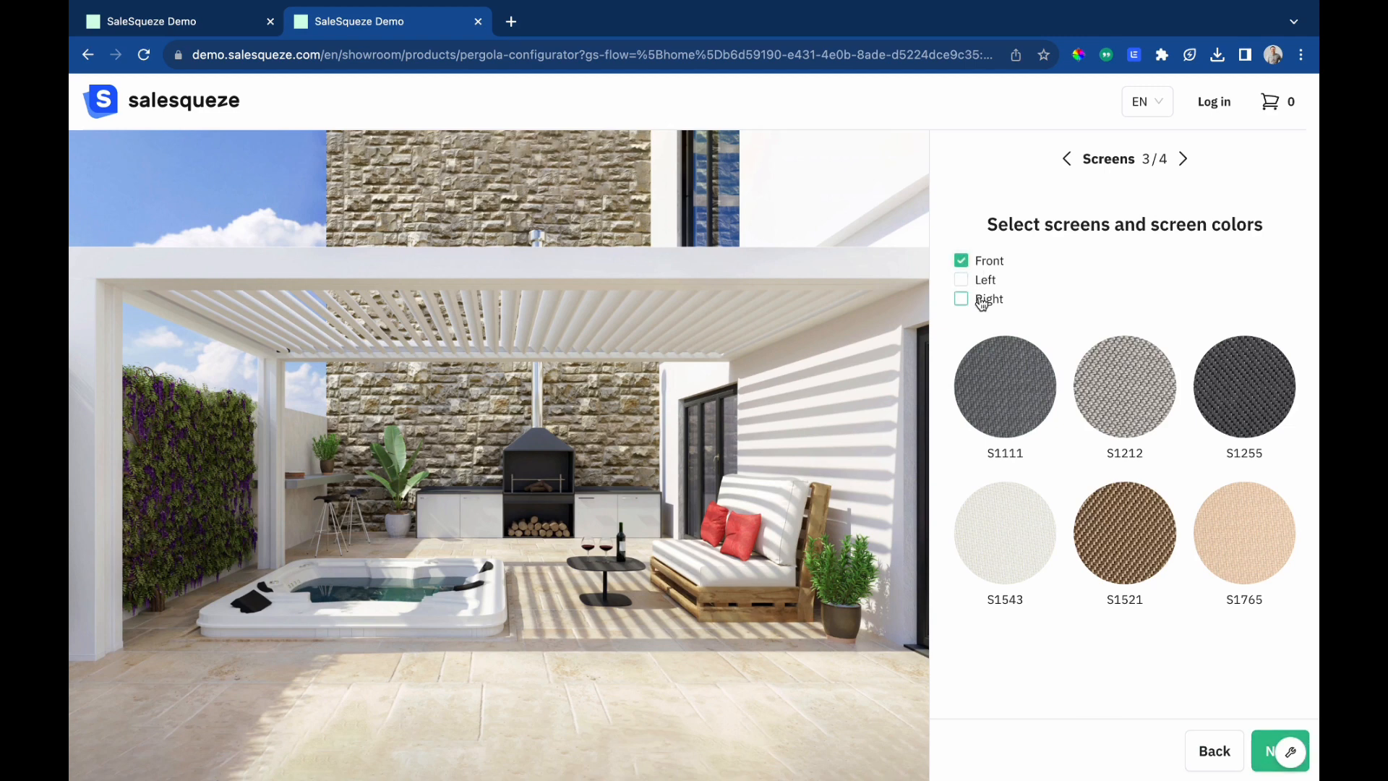
{"action": "left_click", "coordinate": [982, 286]}
{"action": "left_click", "coordinate": [984, 300]}
{"action": "left_click", "coordinate": [1277, 762]}
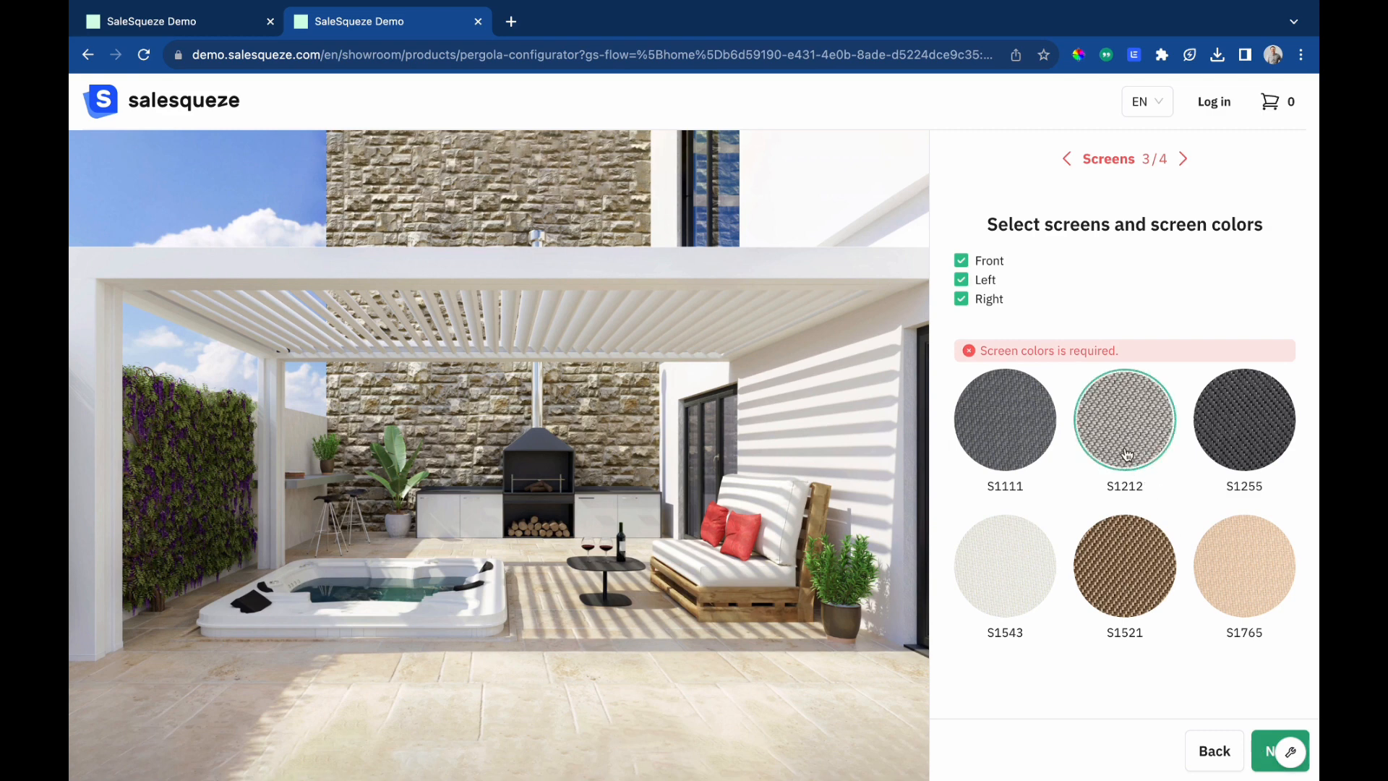
{"action": "left_click", "coordinate": [1010, 443]}
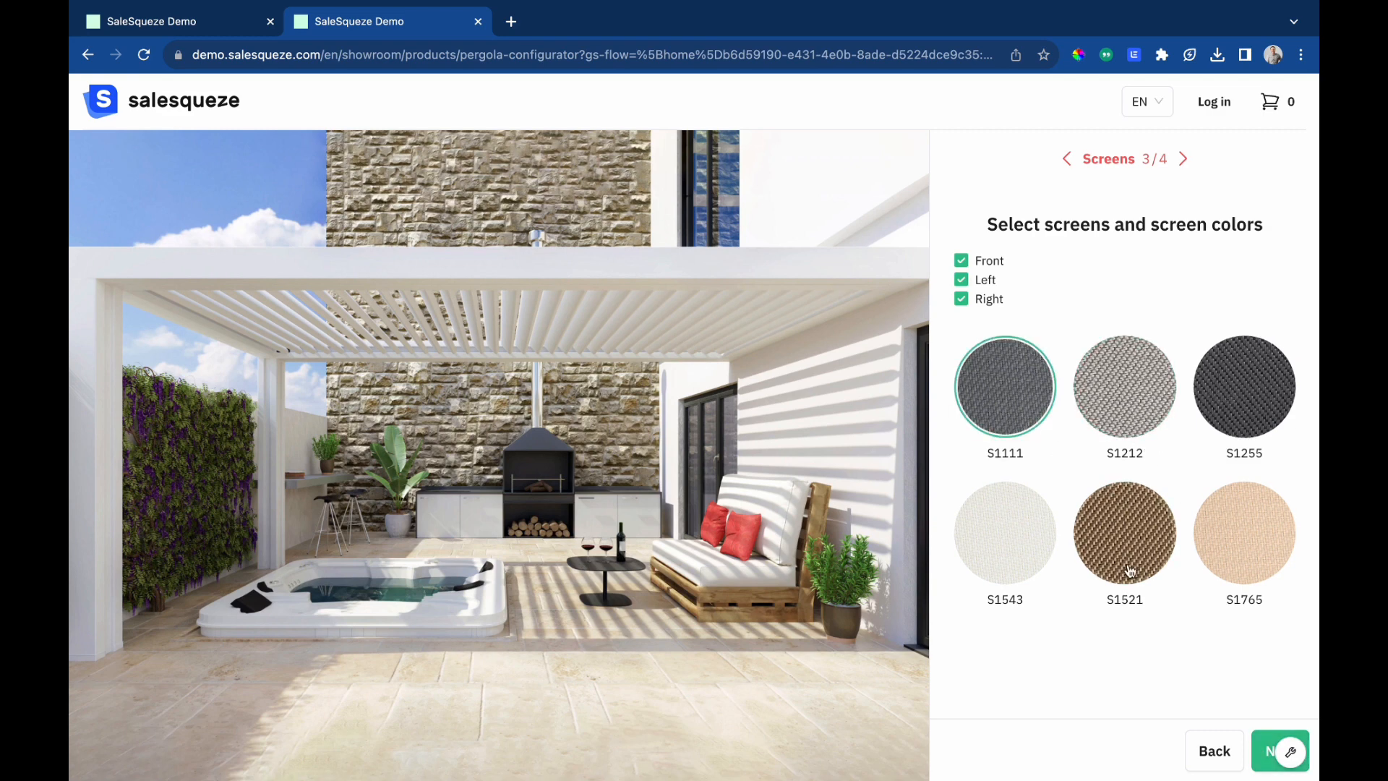
{"action": "left_click", "coordinate": [1241, 431]}
{"action": "left_click", "coordinate": [1270, 745]}
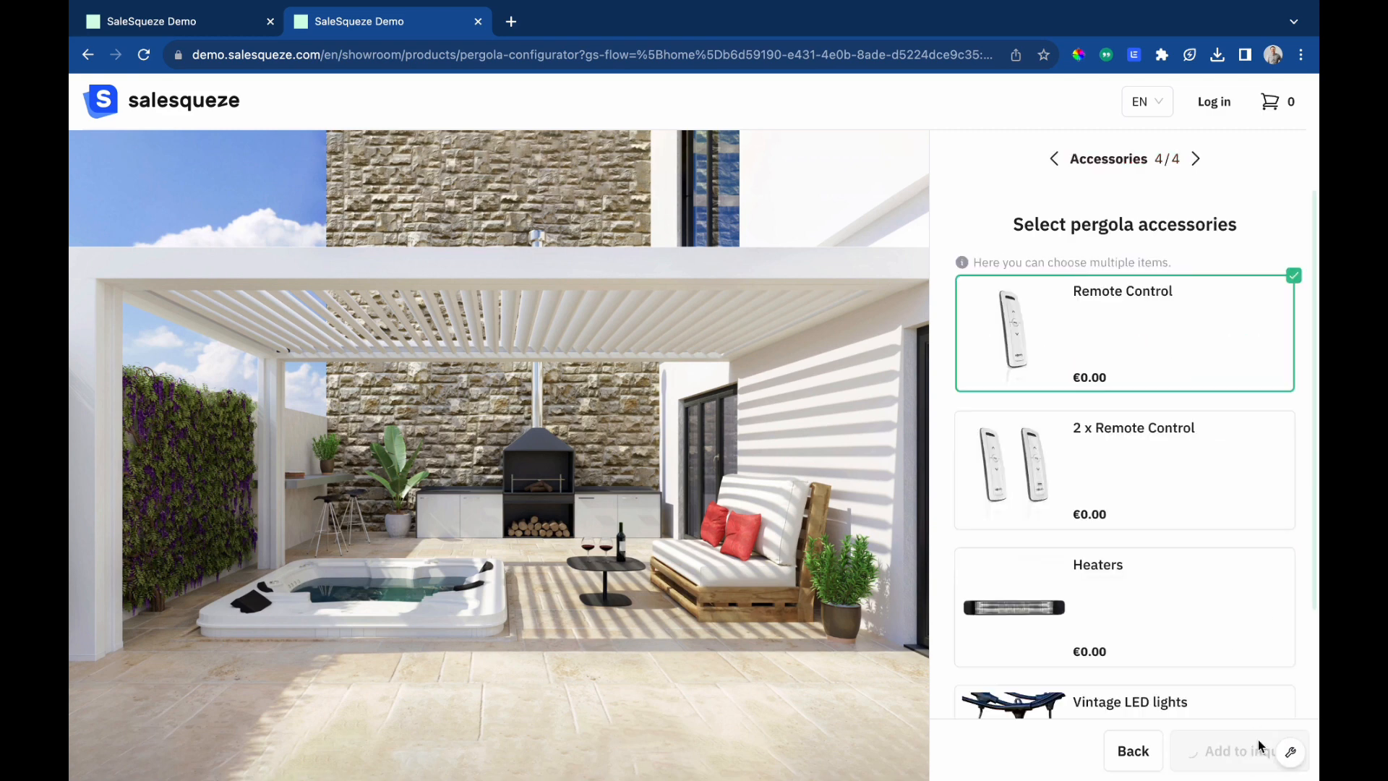
Select 2 x Remote Control, Heaters and Vintage LED lights accessories and add the pergola to the inquiry.
{"action": "left_click", "coordinate": [1121, 498]}
{"action": "scroll", "coordinate": [1119, 496], "scroll_direction": "down", "scroll_amount": 2}
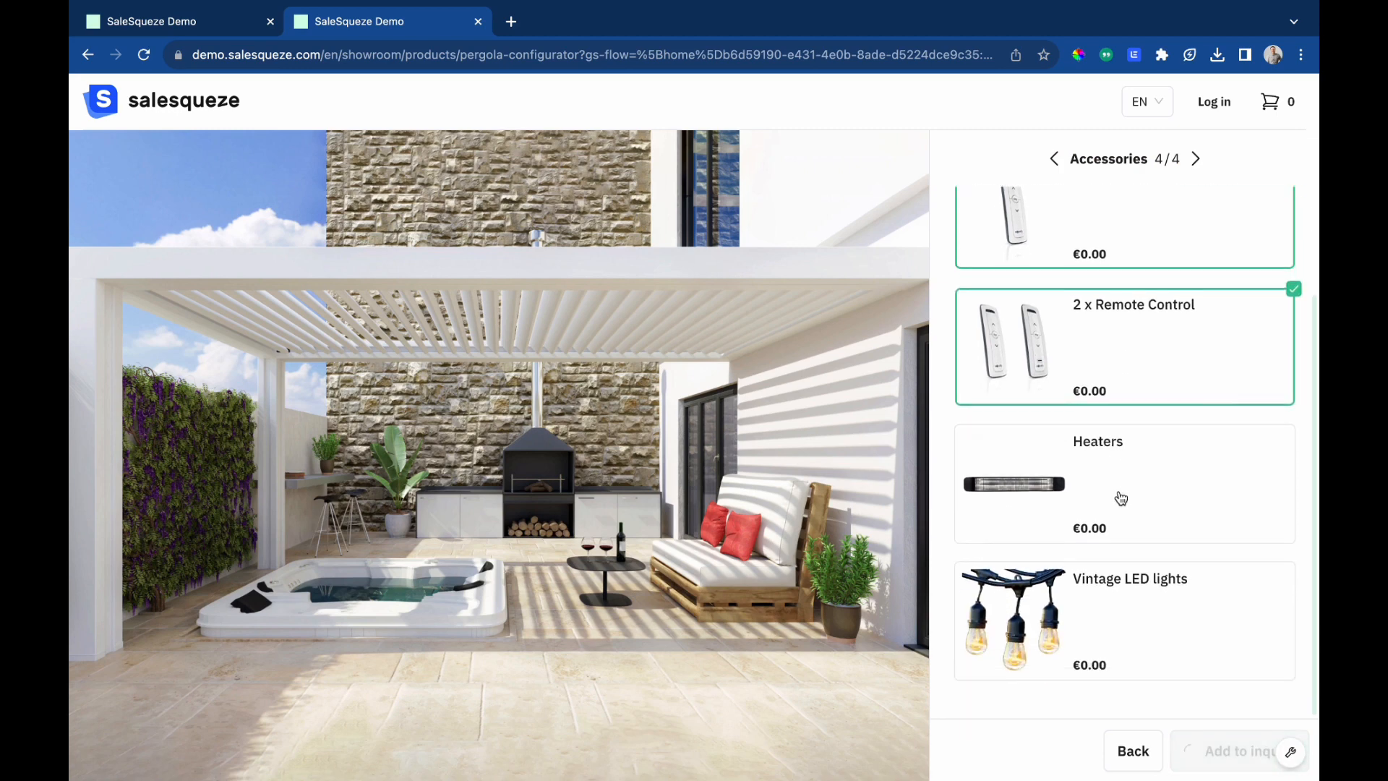
{"action": "left_click", "coordinate": [1099, 589]}
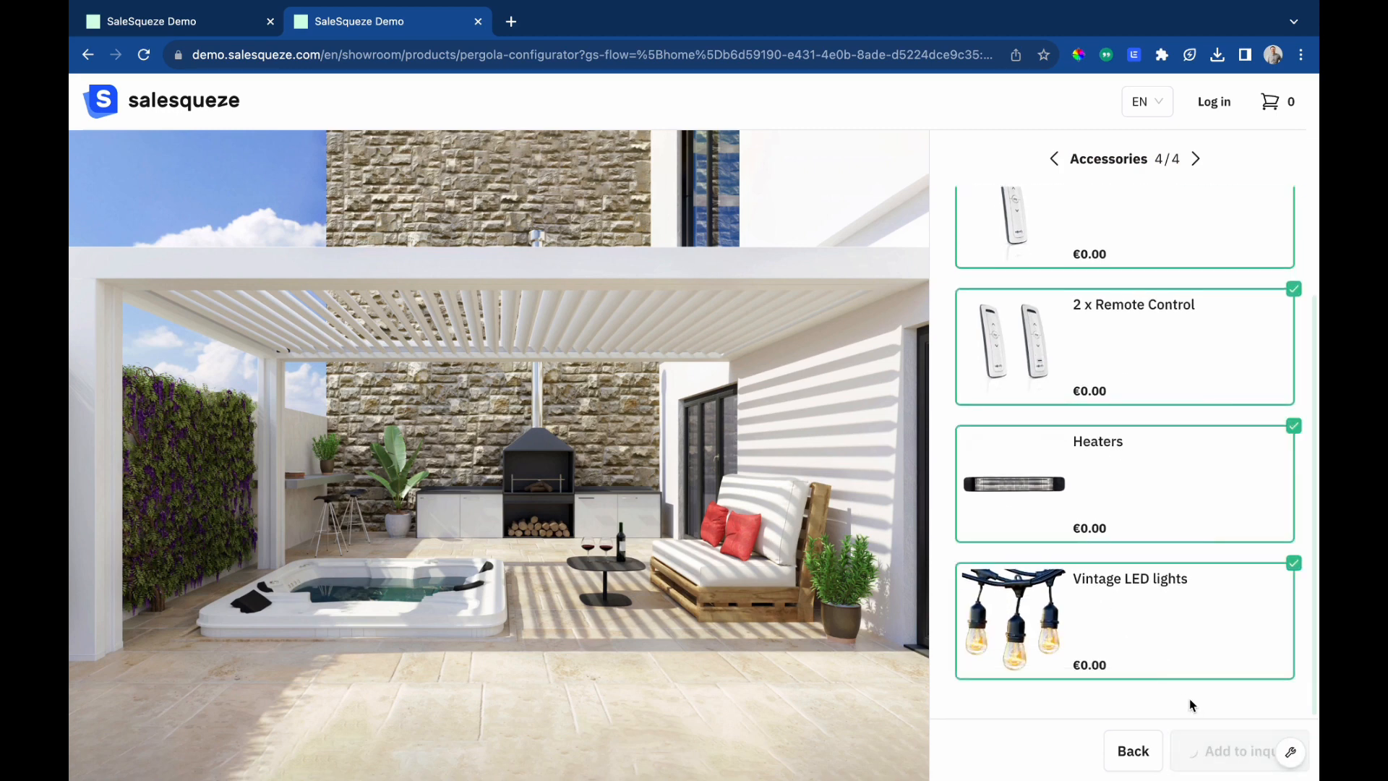
{"action": "left_click", "coordinate": [1227, 753]}
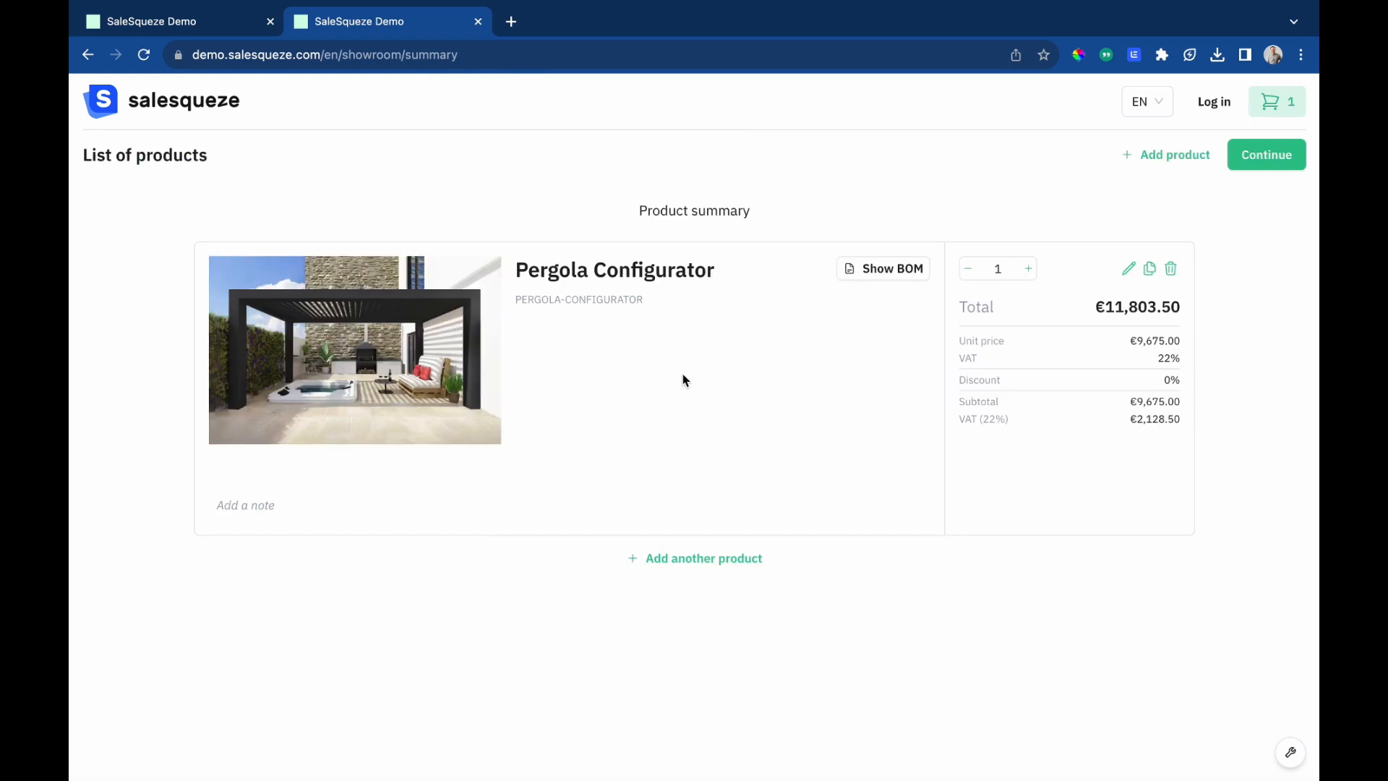
Review the configured pergola's bill of materials.
{"action": "left_click", "coordinate": [867, 278]}
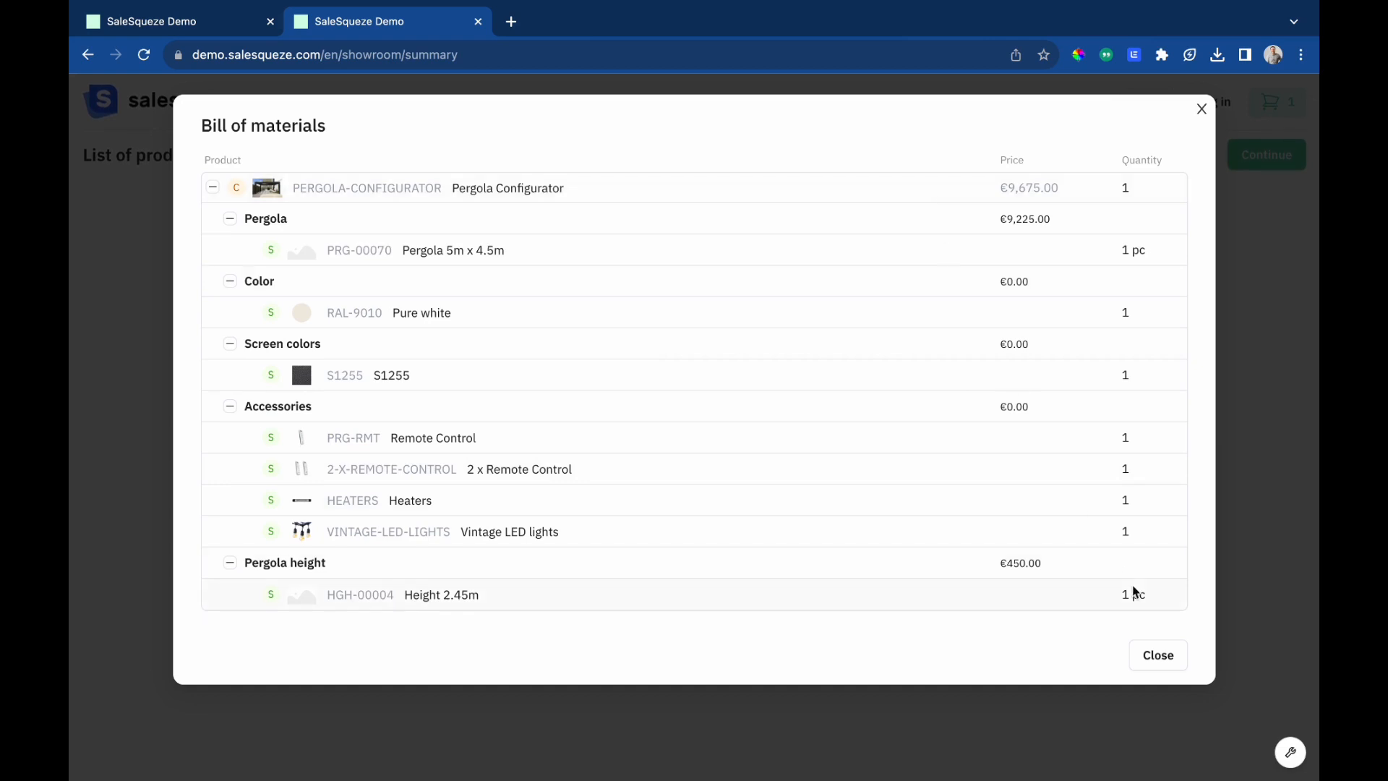
{"action": "left_click", "coordinate": [1201, 112]}
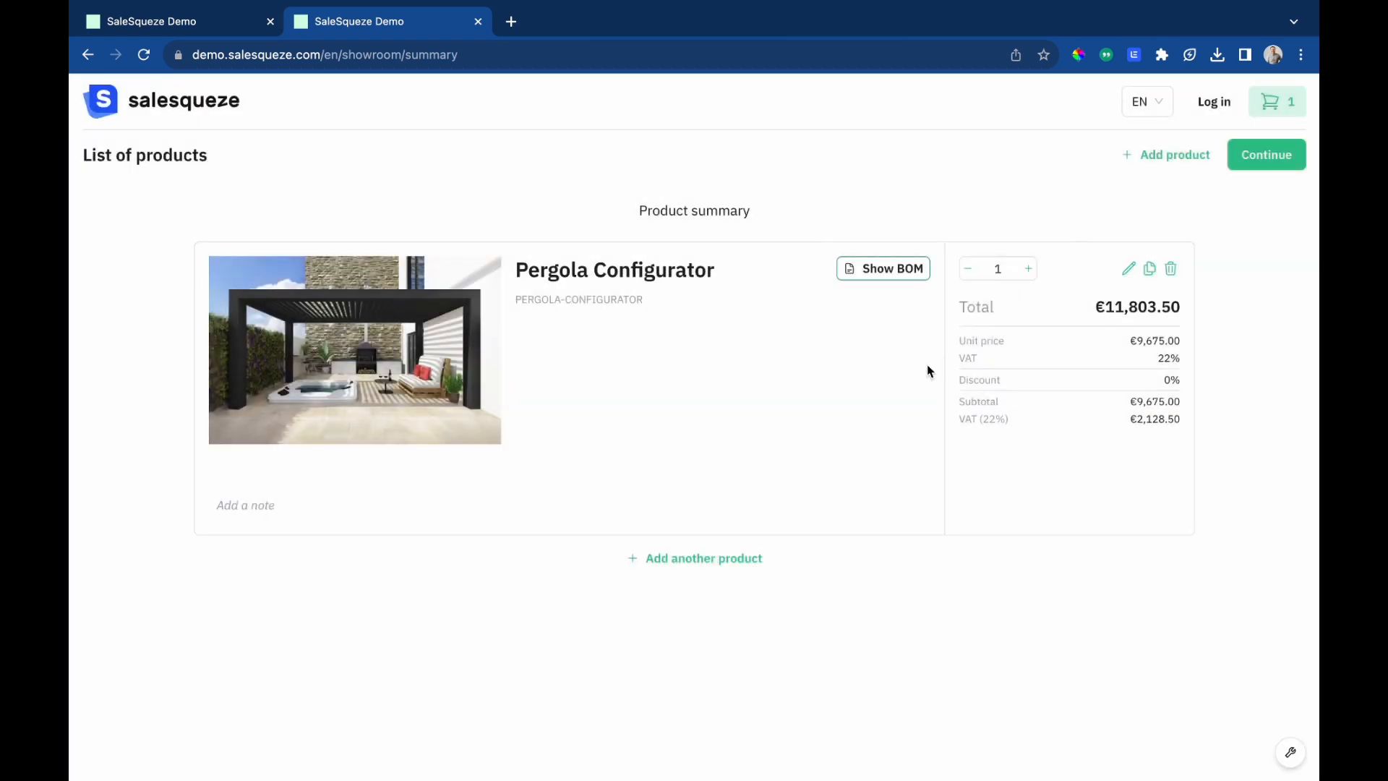